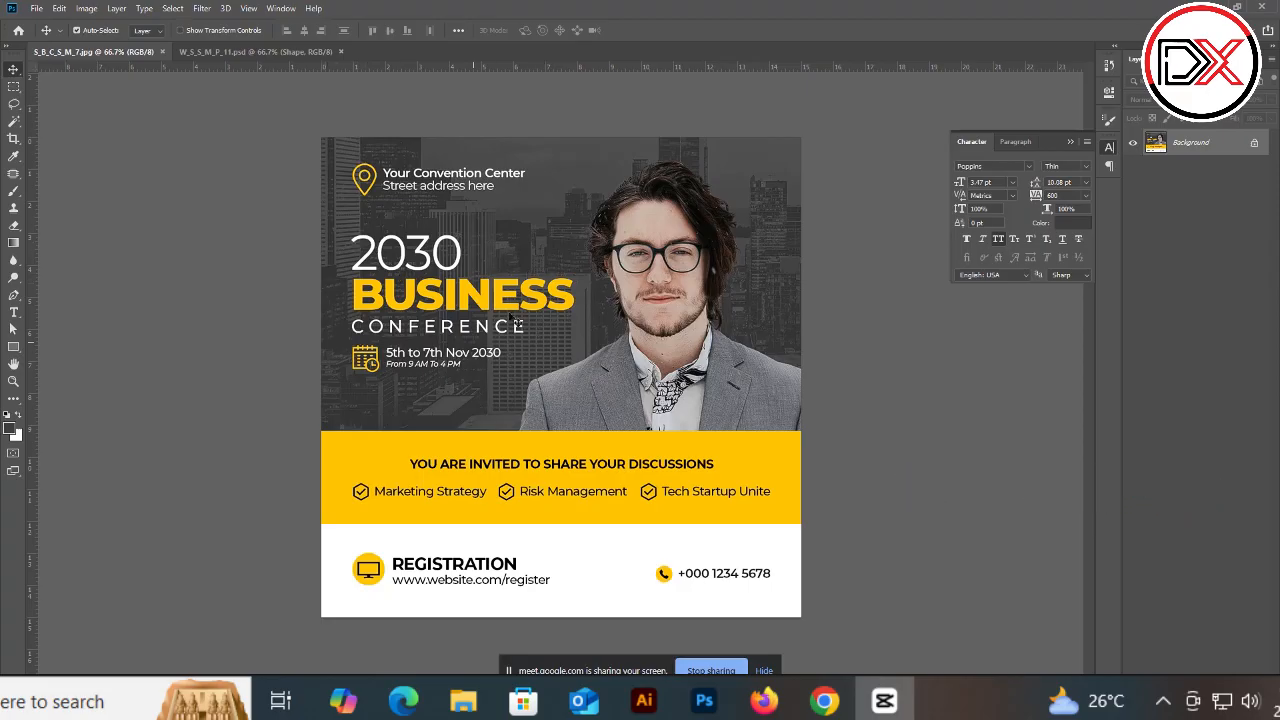
Step: Switch to the Rectangular Marquee tool and outline the banner, registration, headline and whole-layout areas of the conference flyer, then deselect
right_click(13, 88)
click(60, 86)
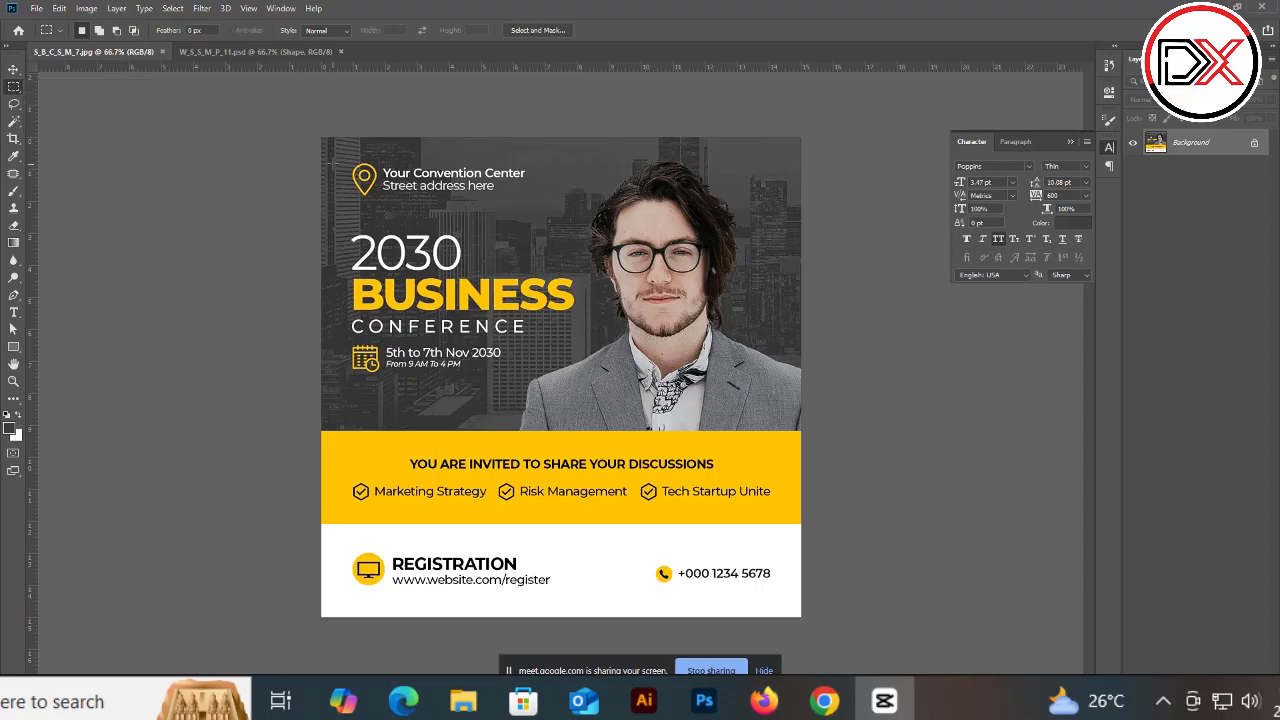
drag(344, 441, 775, 533)
drag(282, 575, 712, 624)
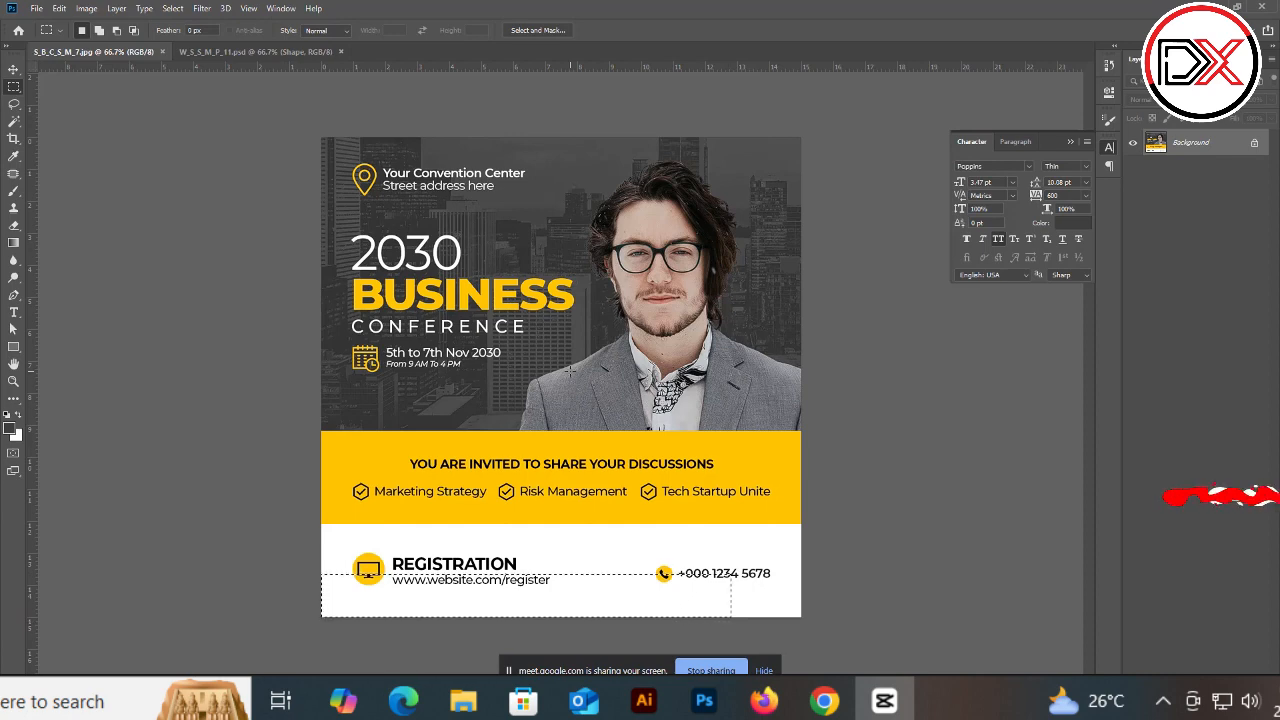
drag(623, 157, 715, 333)
drag(330, 150, 805, 648)
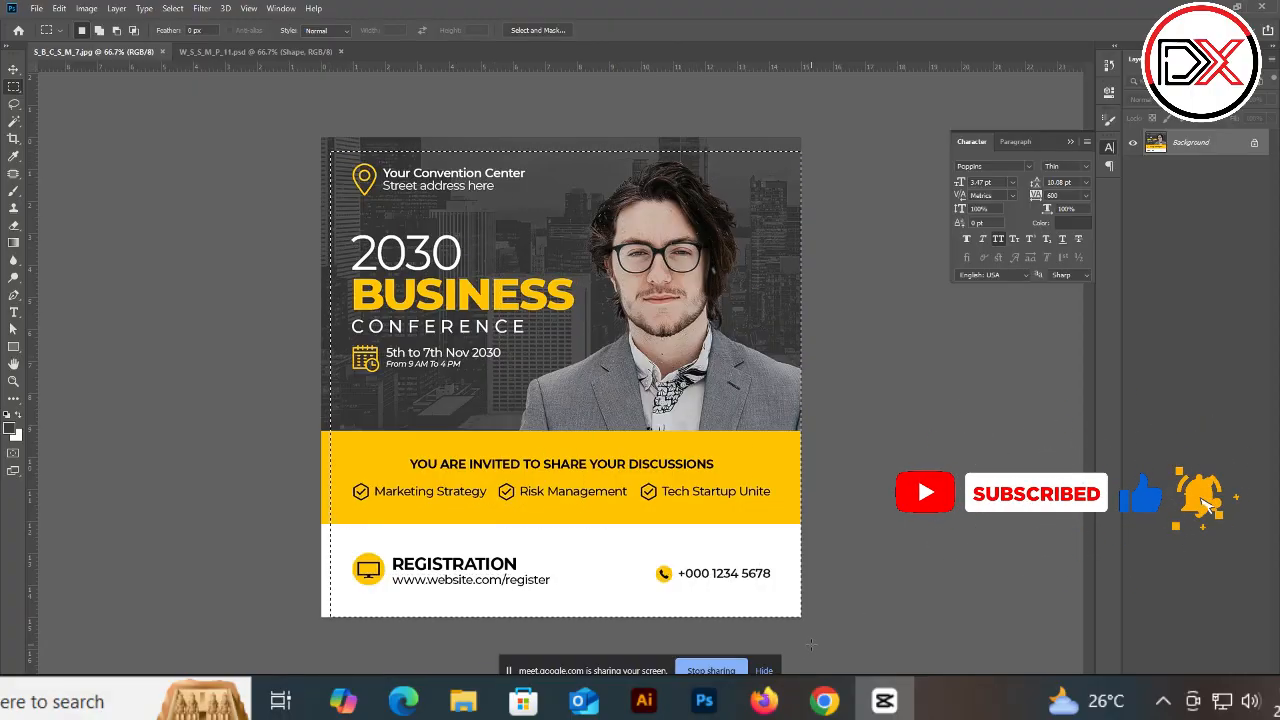
click(698, 418)
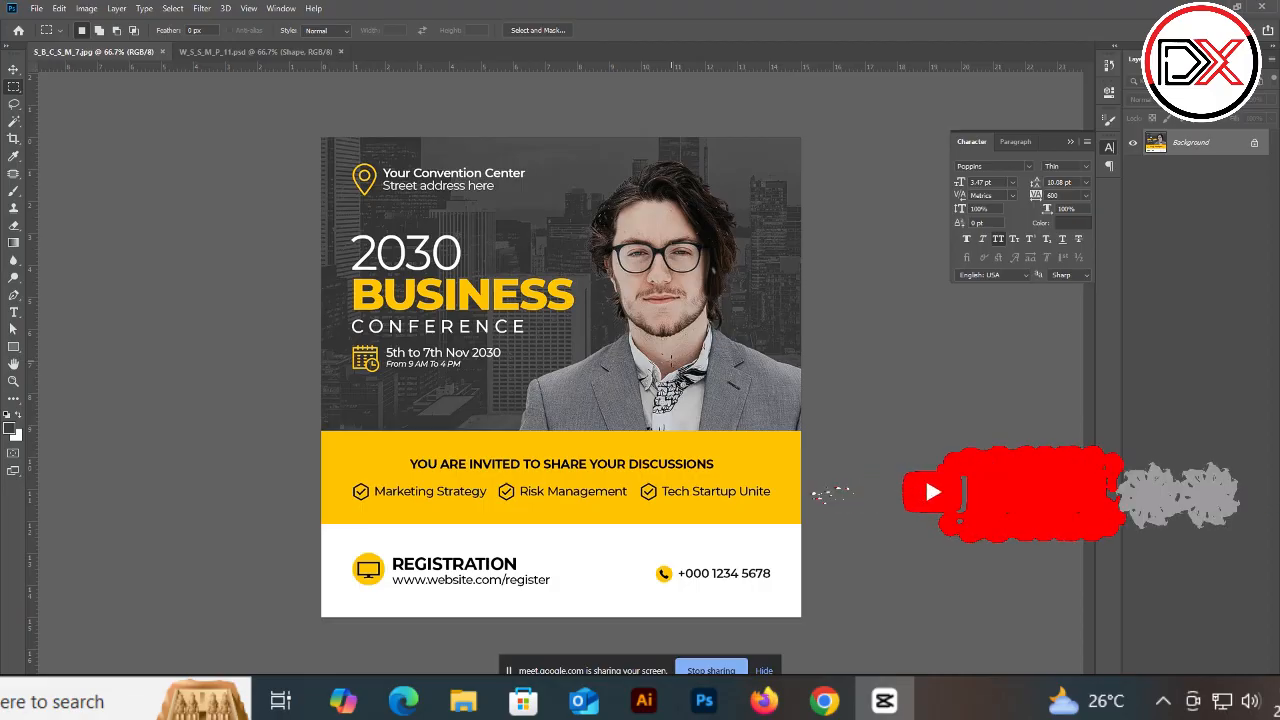
Step: Outline the conference flyer's headline lines, date block and venue address with marquee selections
drag(341, 221, 480, 272)
drag(341, 284, 536, 318)
drag(346, 240, 462, 262)
drag(345, 323, 532, 330)
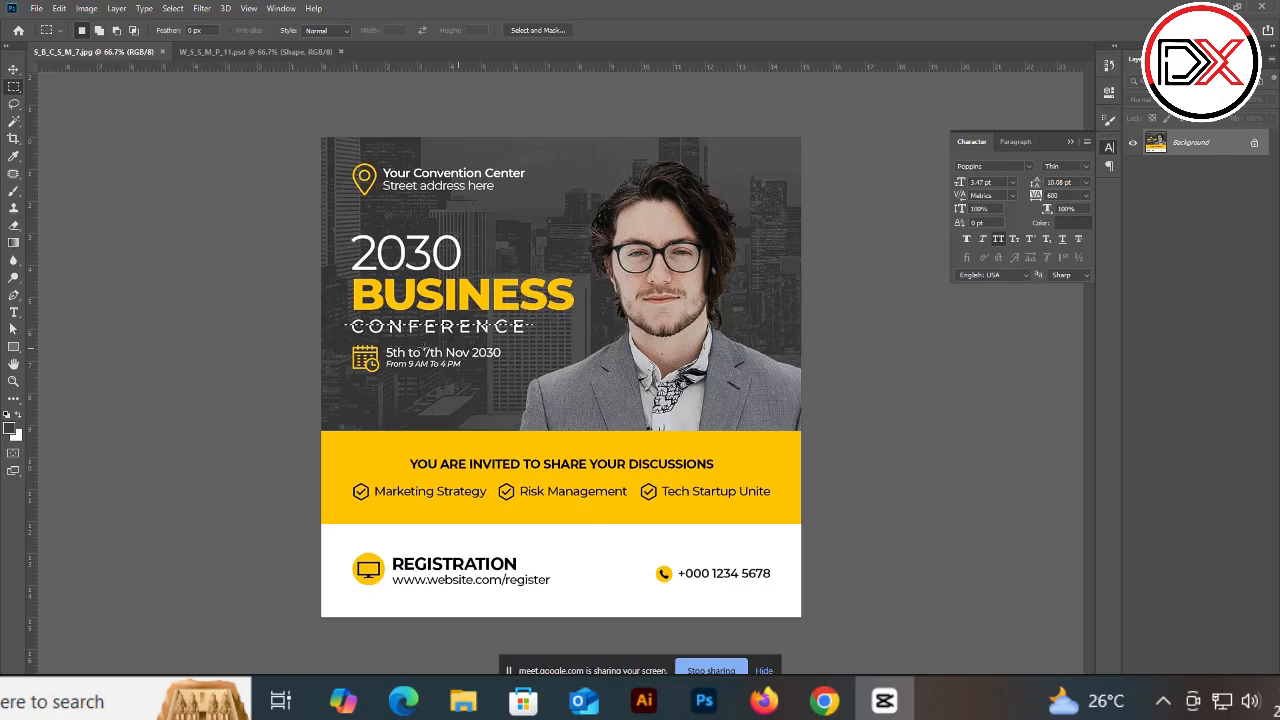
mouse_move(331, 346)
mouse_down()
mouse_move(428, 376)
mouse_move(523, 379)
mouse_up()
mouse_move(407, 347)
mouse_down()
mouse_move(449, 353)
mouse_move(436, 369)
mouse_move(463, 374)
mouse_up()
mouse_move(348, 160)
mouse_down()
mouse_move(375, 198)
mouse_move(426, 175)
mouse_move(437, 178)
mouse_move(394, 190)
mouse_move(436, 202)
mouse_up()
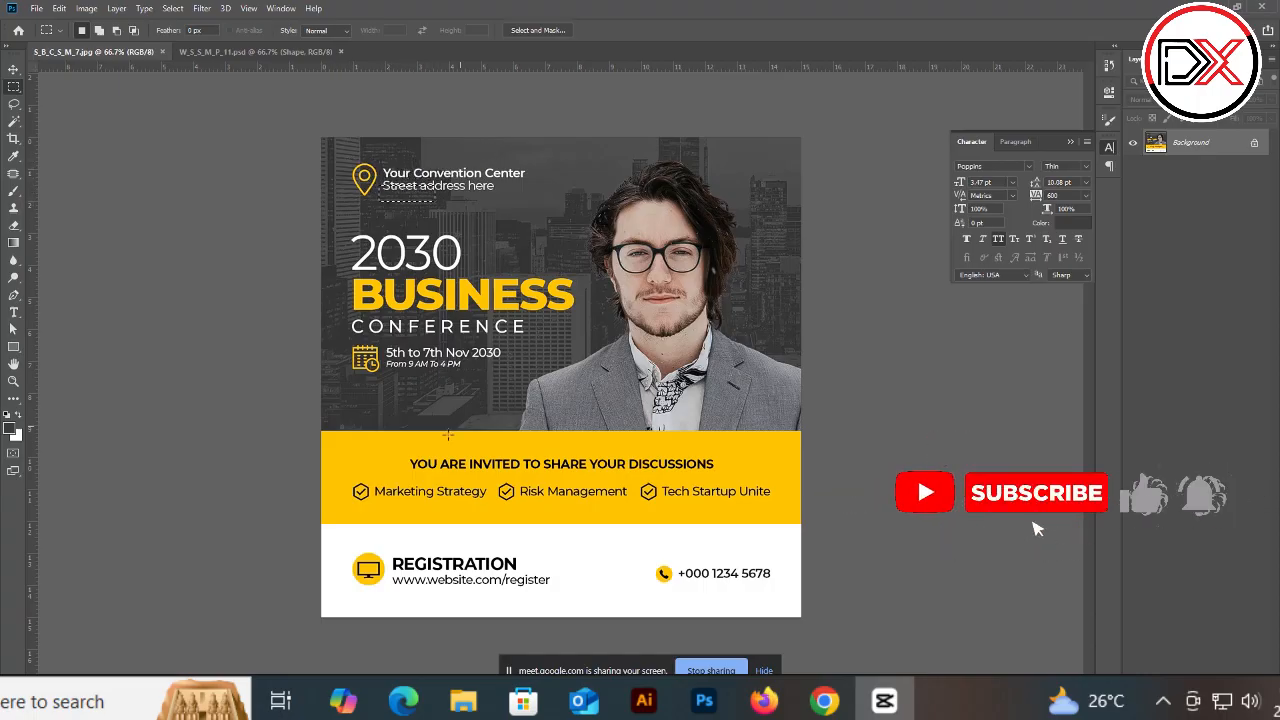
Step: Outline the invitation banner, registration, phone number, portrait and left text column of the conference flyer, then deselect
drag(399, 452, 775, 507)
click(480, 585)
drag(620, 560, 780, 607)
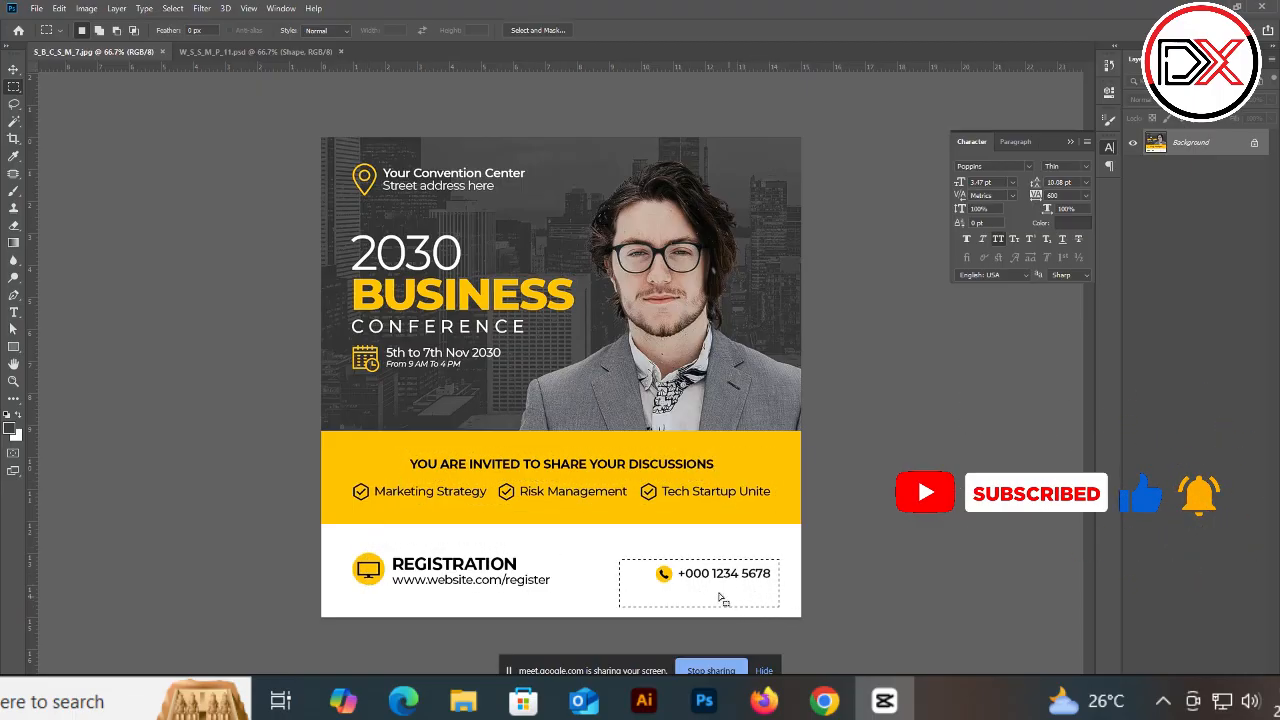
drag(341, 553, 537, 595)
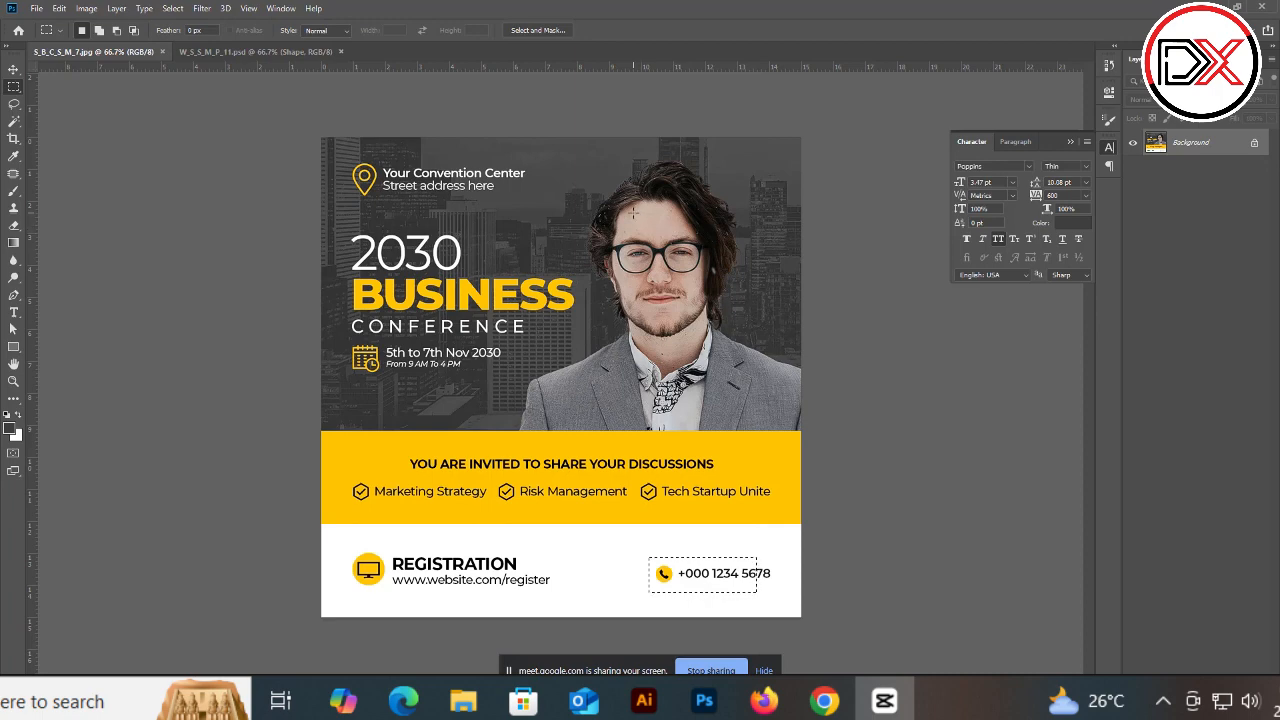
drag(663, 232, 723, 350)
drag(344, 242, 493, 378)
drag(347, 163, 720, 484)
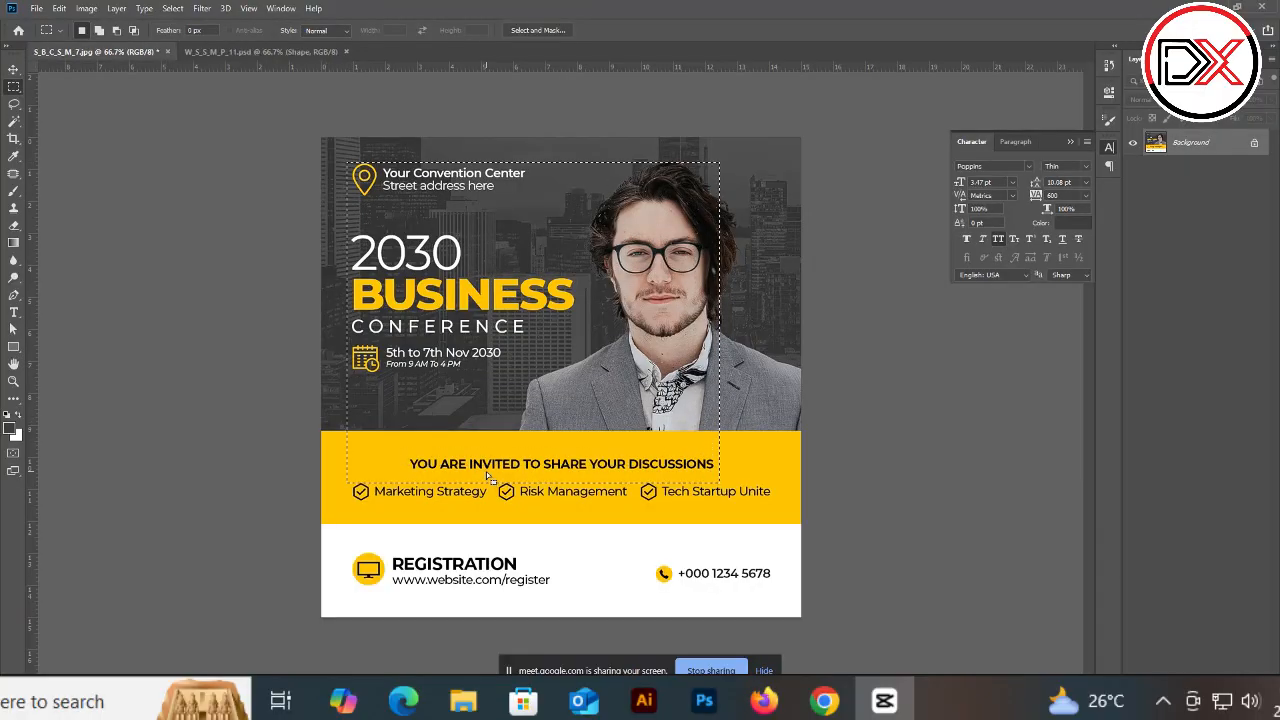
click(466, 435)
Step: Open the marketing flyer and outline its photo, headline, Shop Now button, content area and logo with marquee selections
click(225, 54)
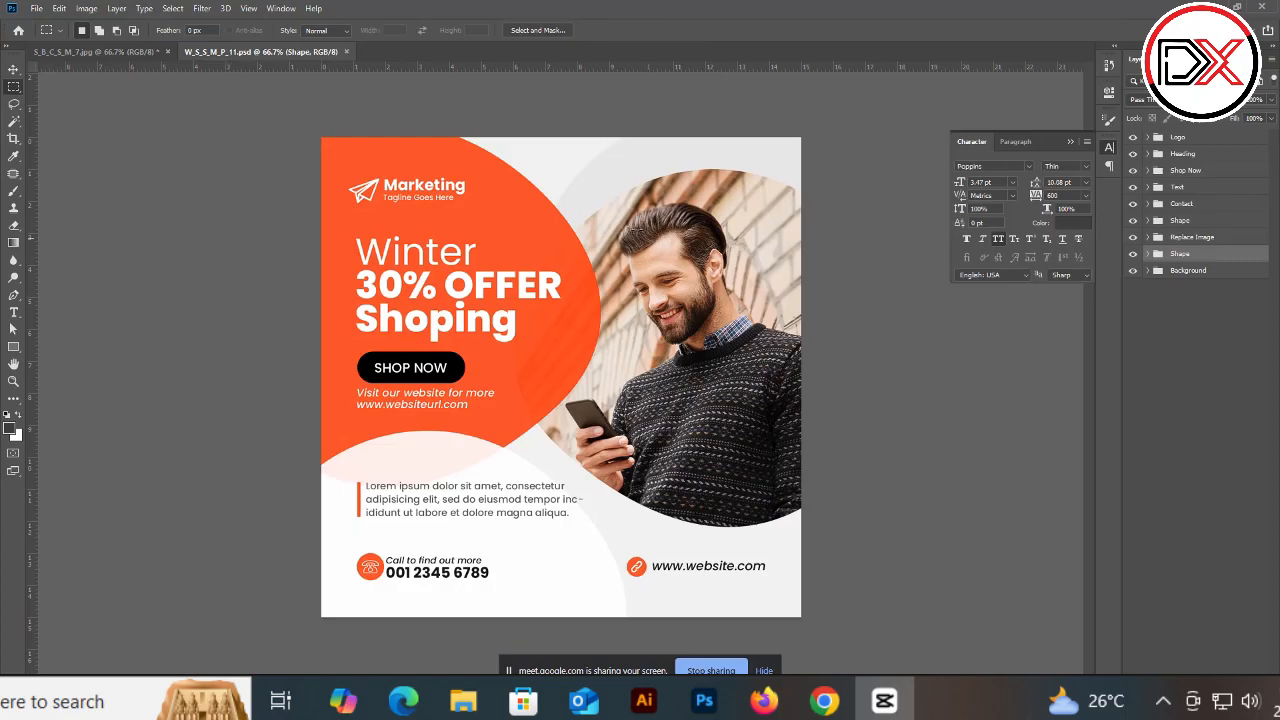
drag(609, 207, 779, 419)
drag(329, 237, 566, 335)
drag(350, 361, 457, 391)
drag(361, 172, 772, 596)
click(455, 493)
drag(427, 401, 503, 417)
drag(341, 170, 484, 214)
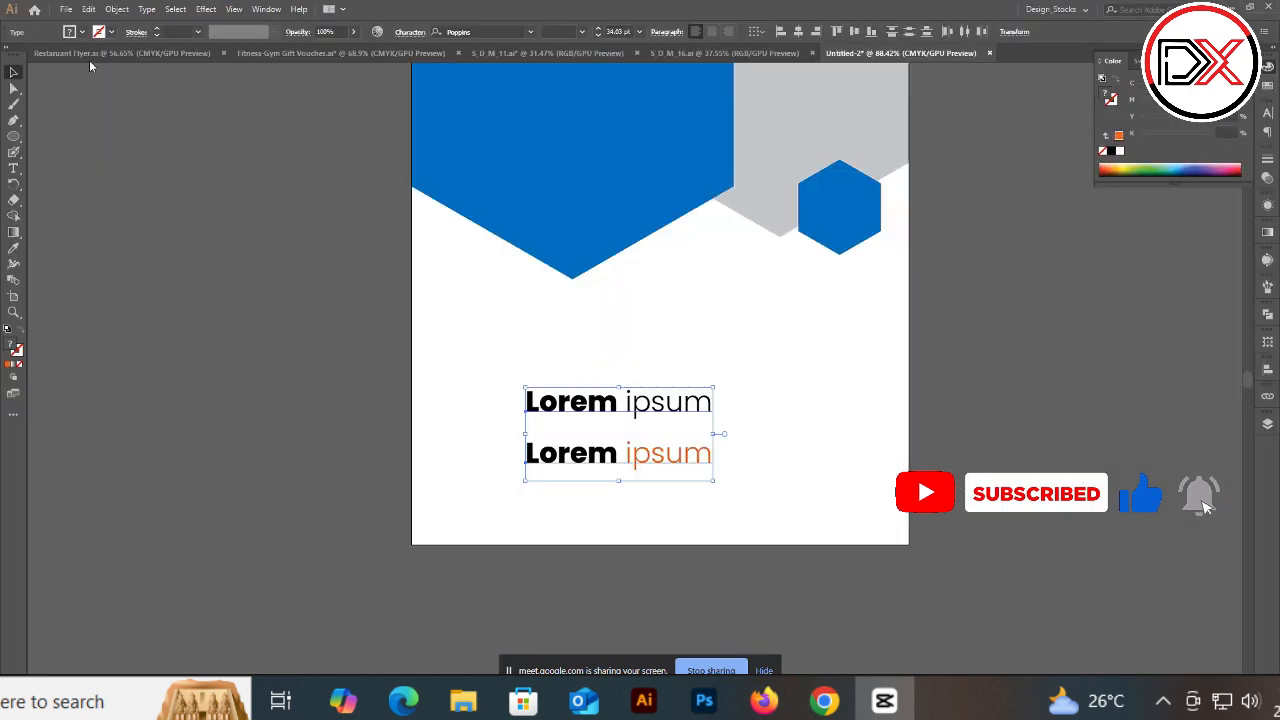
Step: Switch to Illustrator and inspect the Burger House flyer by selecting its title and burger image, then deselect
click(89, 56)
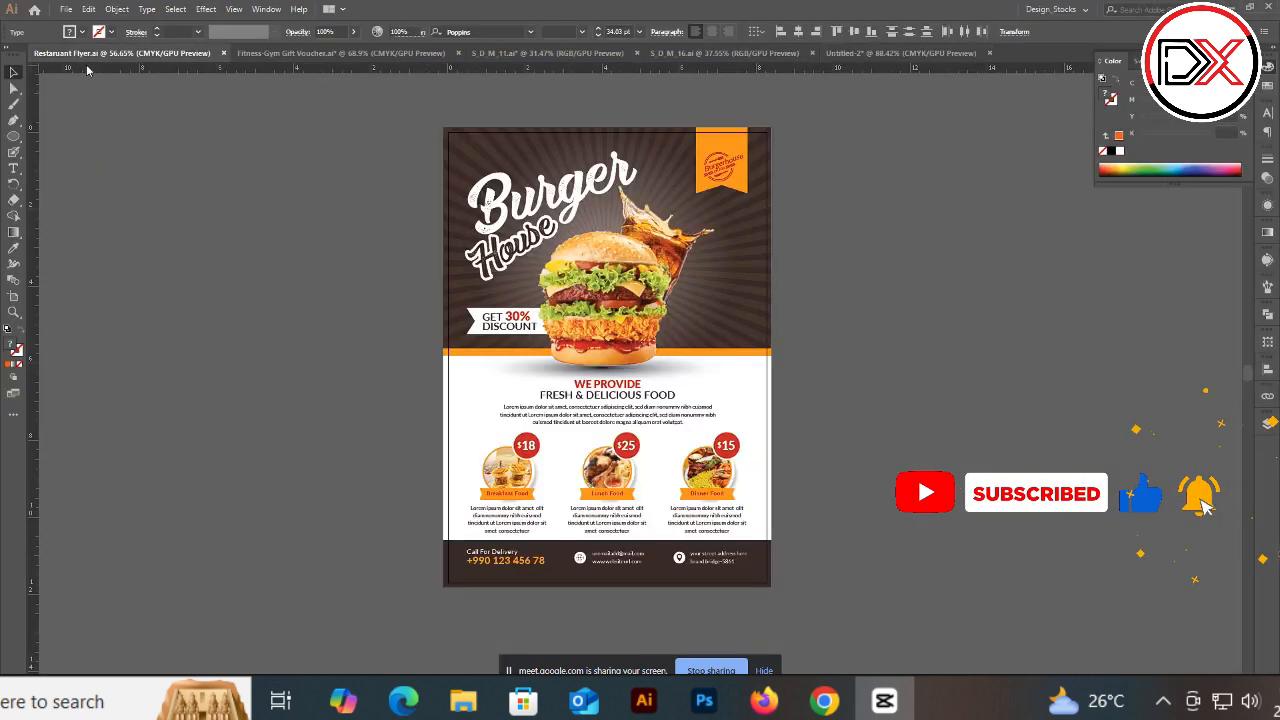
drag(563, 309, 517, 307)
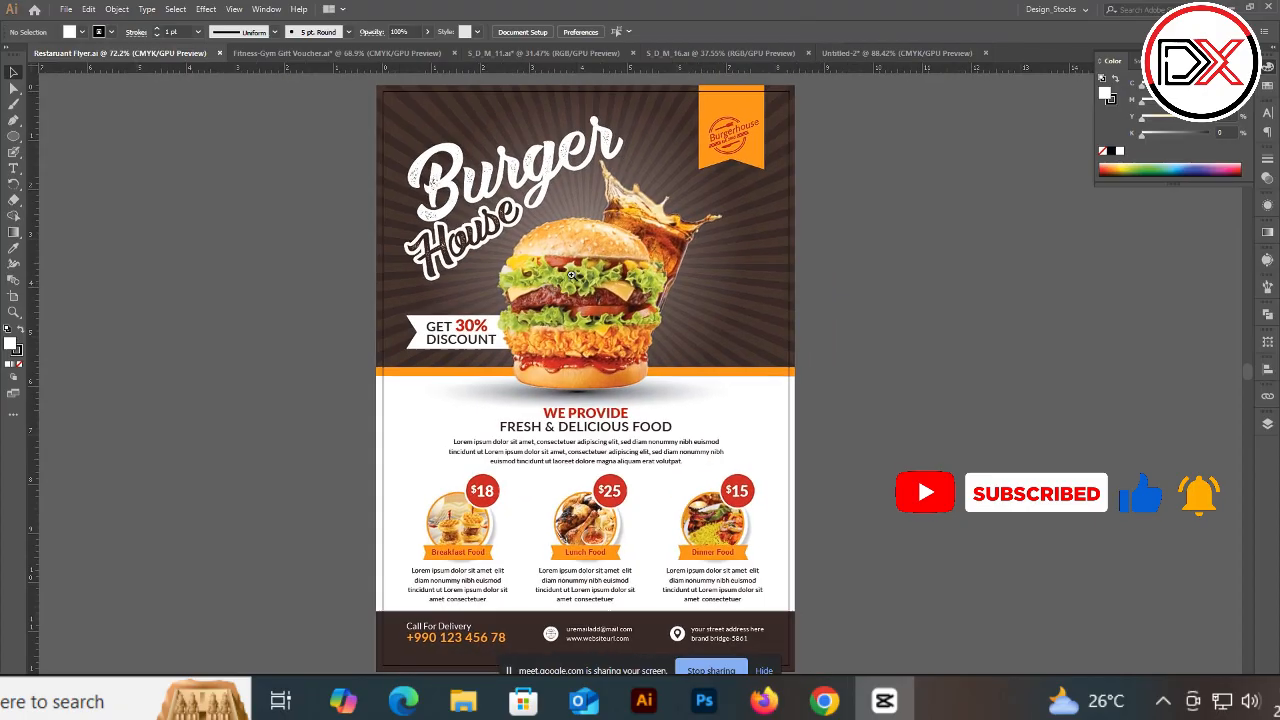
drag(565, 266, 535, 264)
click(489, 182)
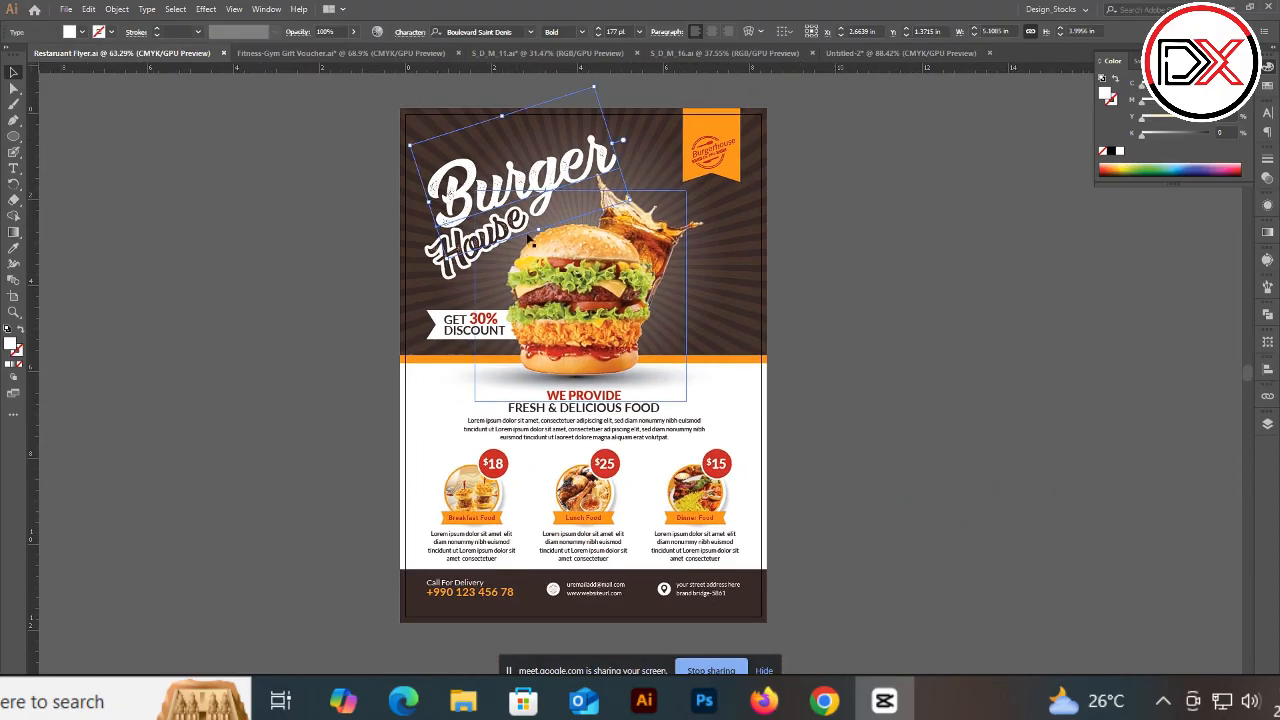
click(590, 278)
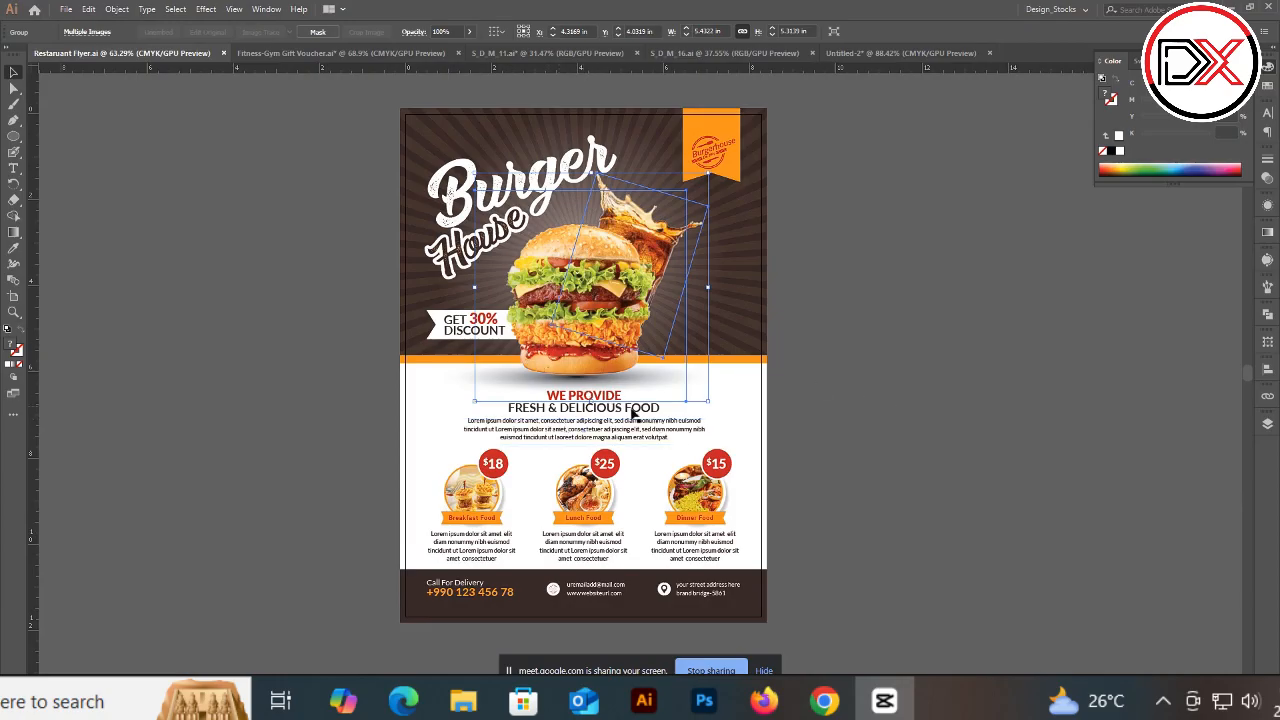
click(835, 402)
Step: Zoom into the flyer's food section, select the Breakfast Food description text, and zoom back out
scroll(468, 541, up, 5)
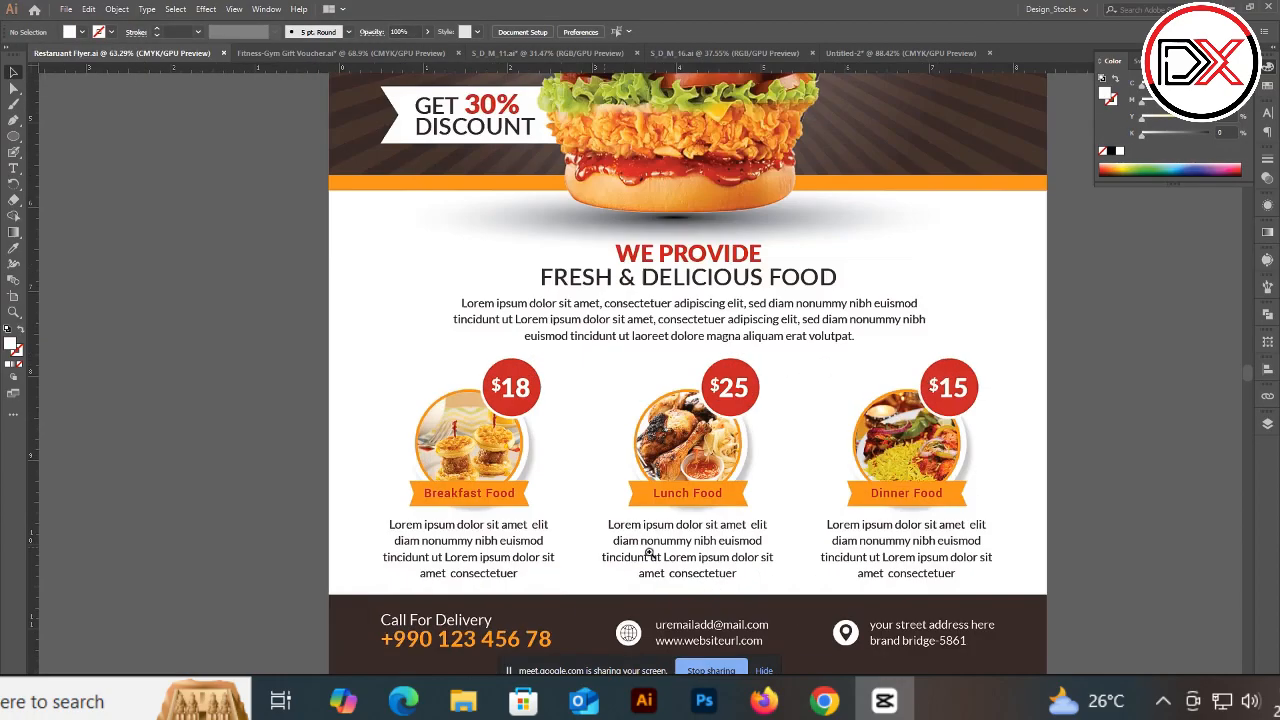
click(452, 539)
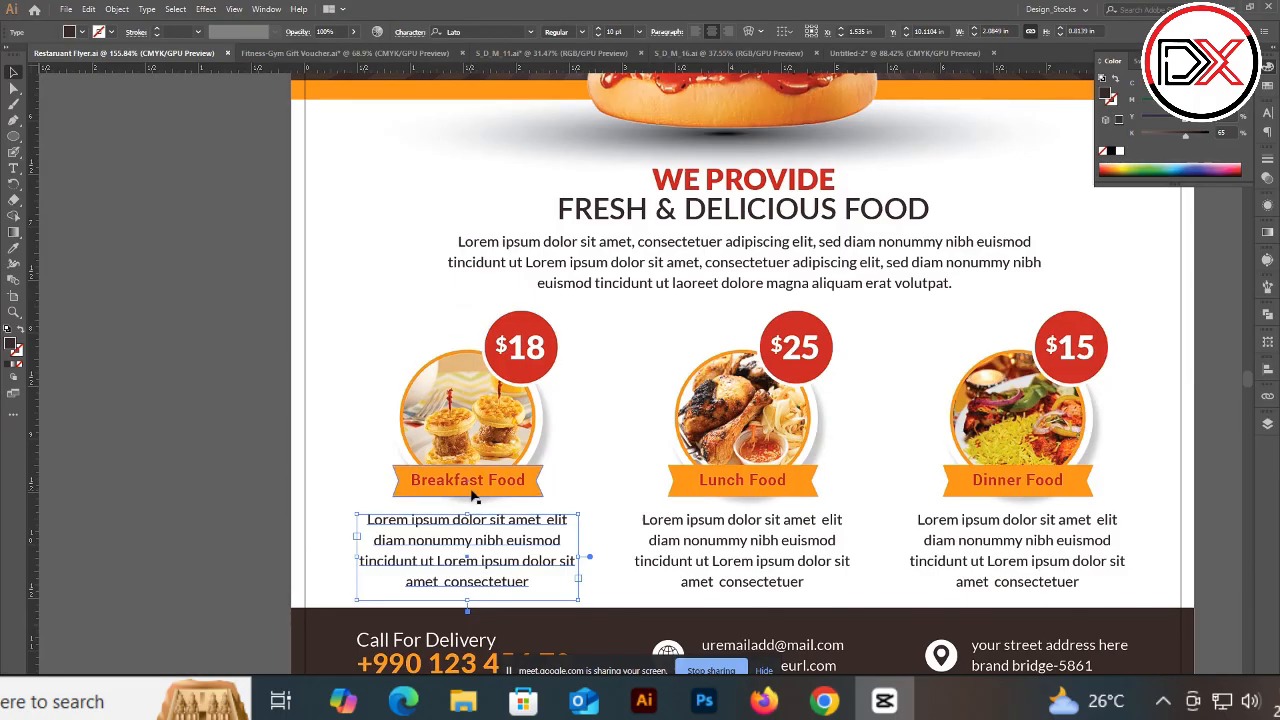
scroll(450, 540, down, 2)
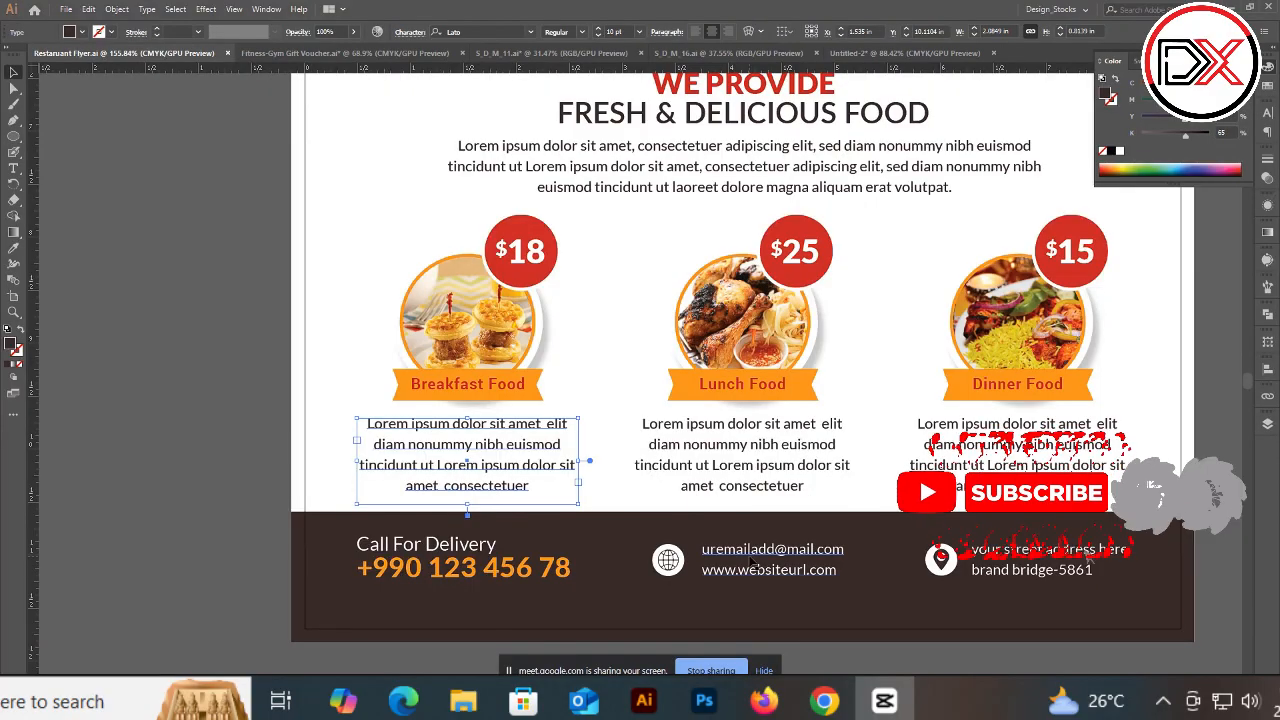
drag(628, 430, 603, 415)
drag(628, 275, 589, 321)
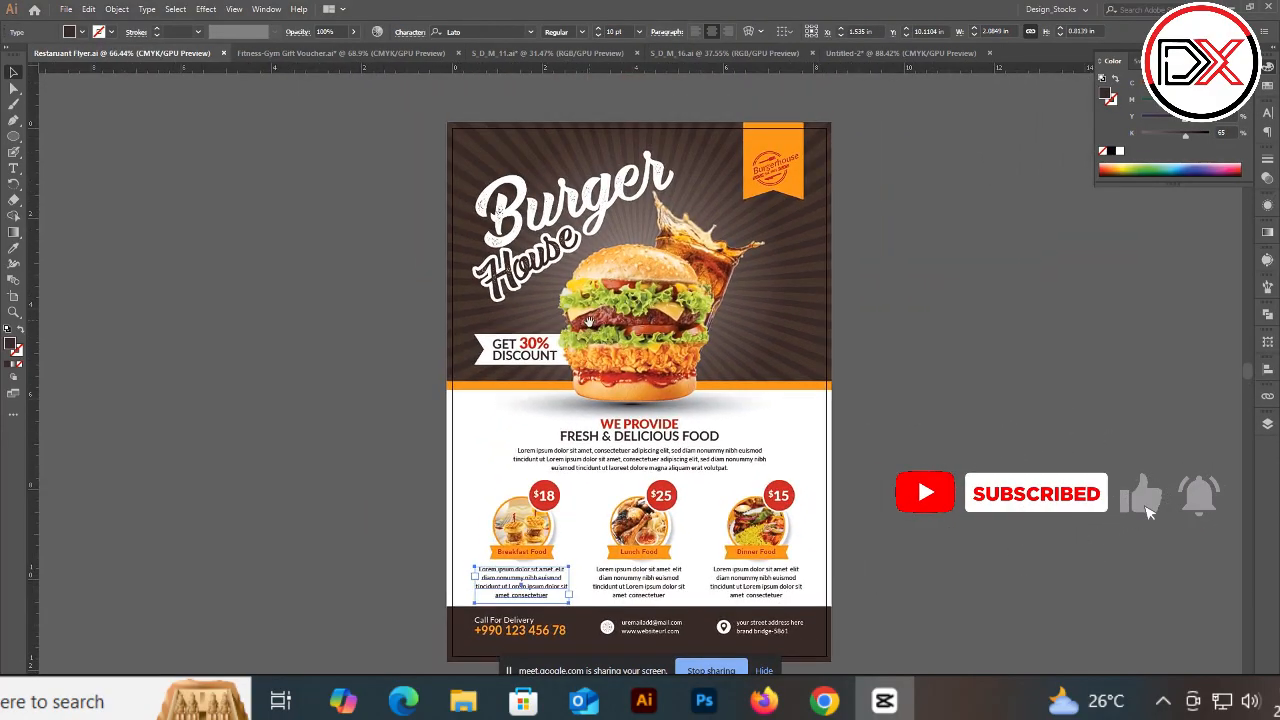
Step: Open the gym gift voucher and select its validity date label
click(284, 55)
scroll(372, 410, up, 3)
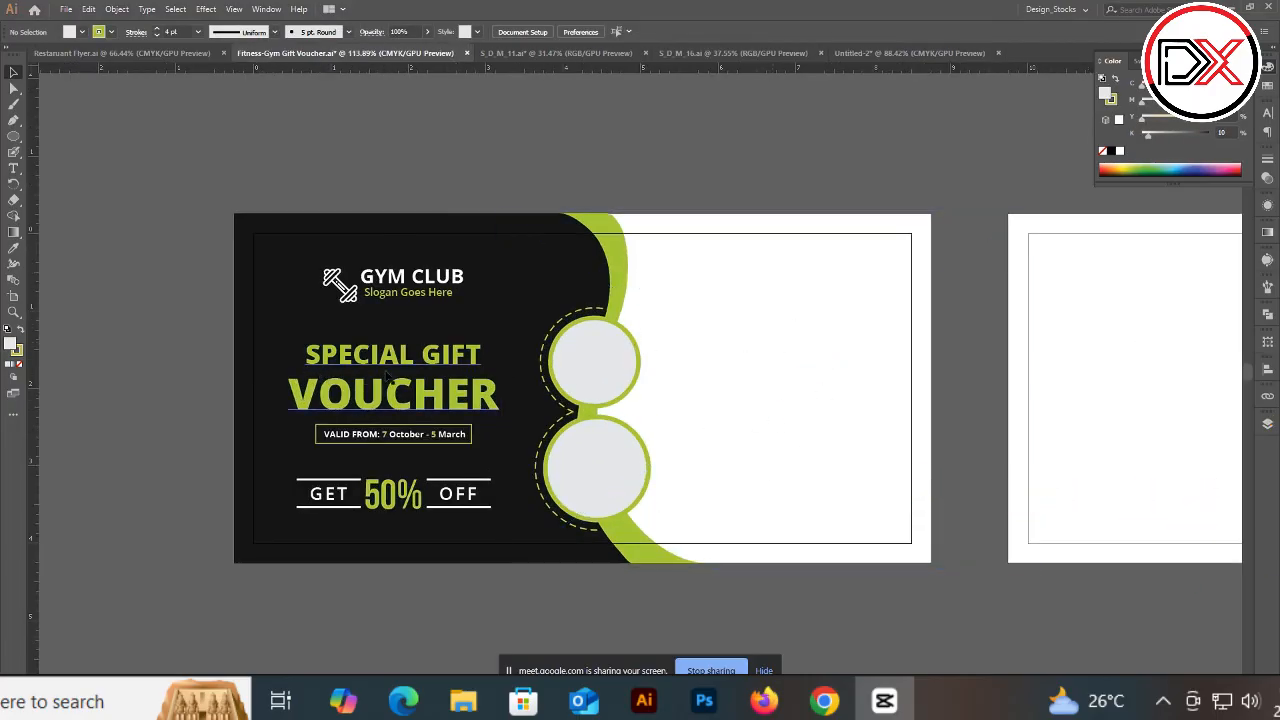
click(384, 362)
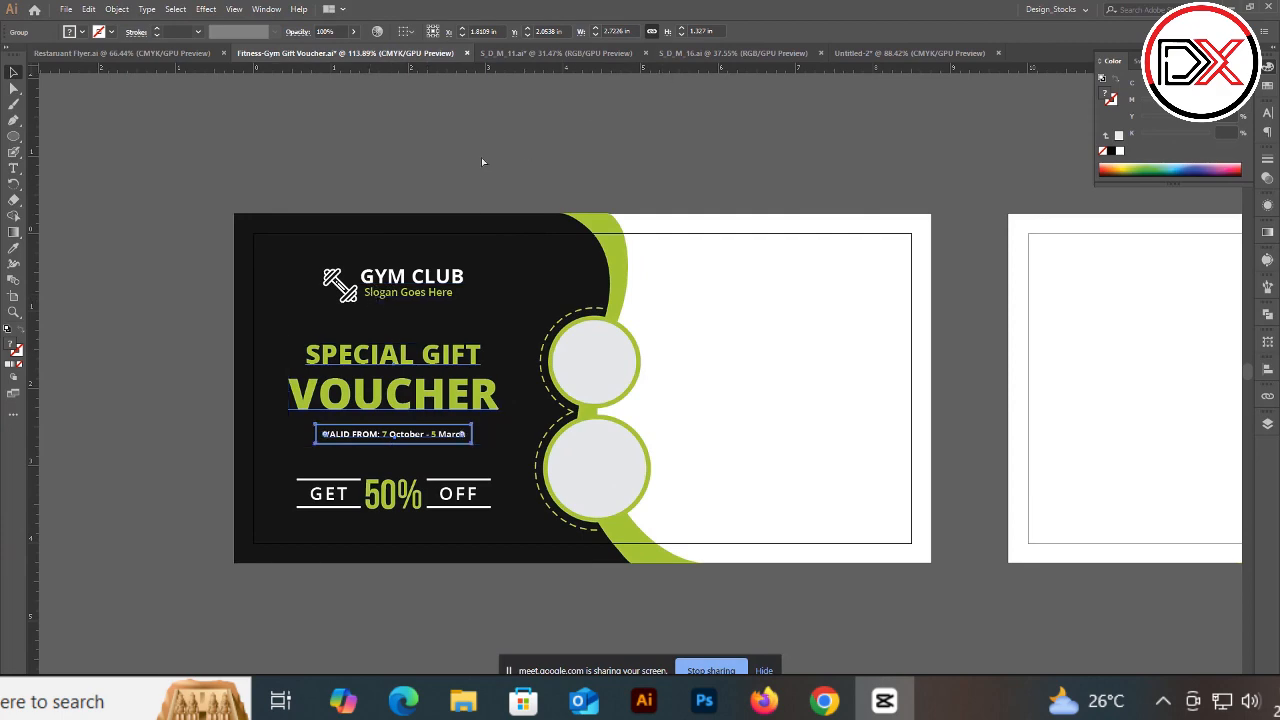
Step: Open the Digital Marketing Agency design and duplicate its headline onto the pasteboard left of the artboard
click(556, 53)
scroll(476, 281, up, 3)
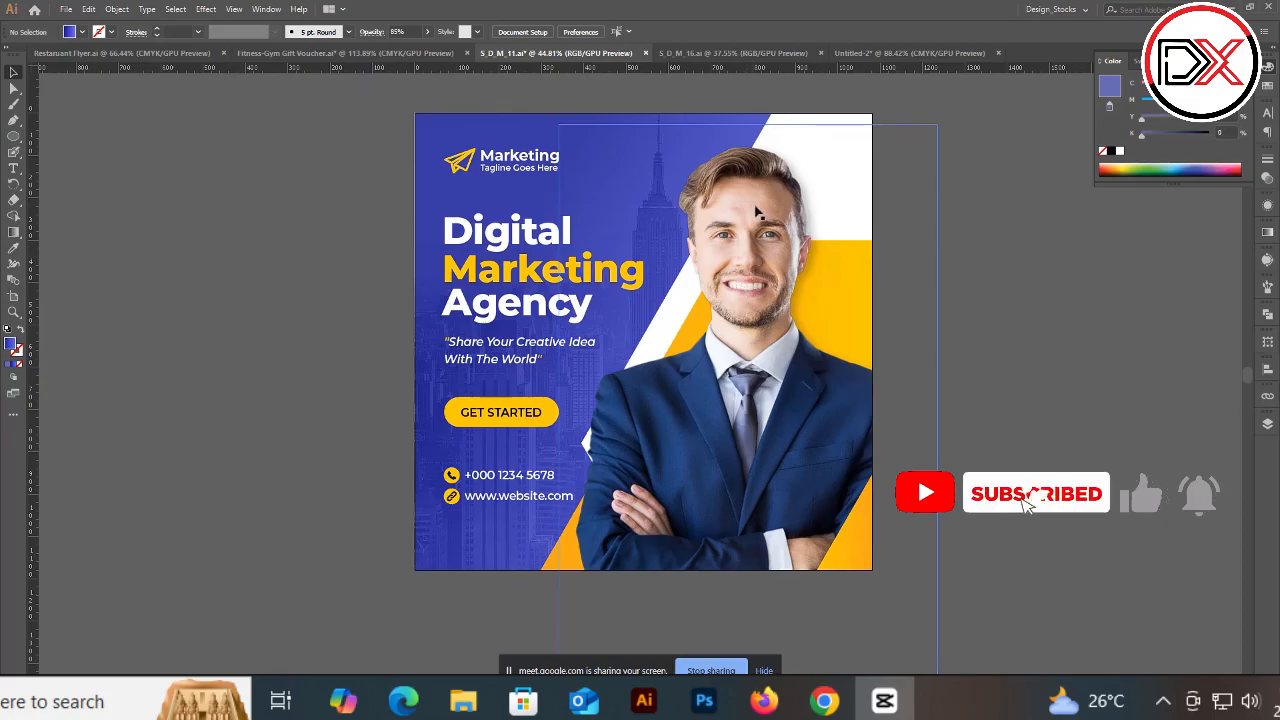
click(492, 266)
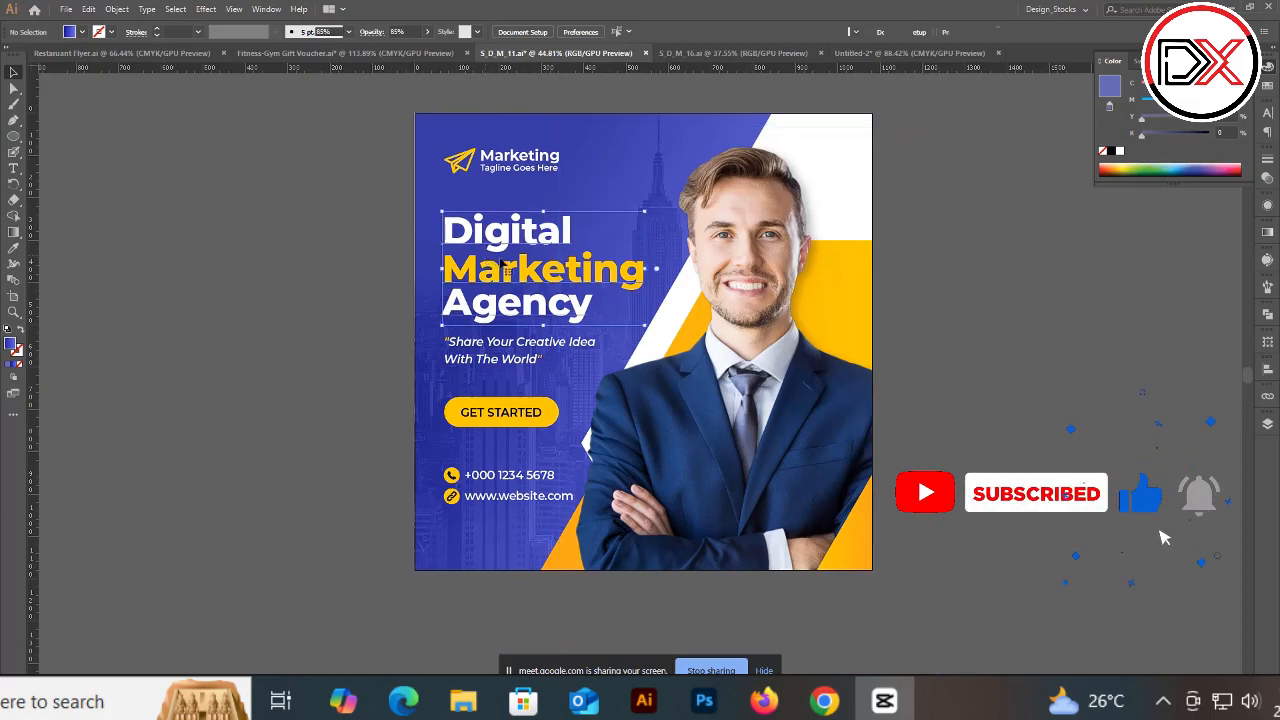
click(231, 224)
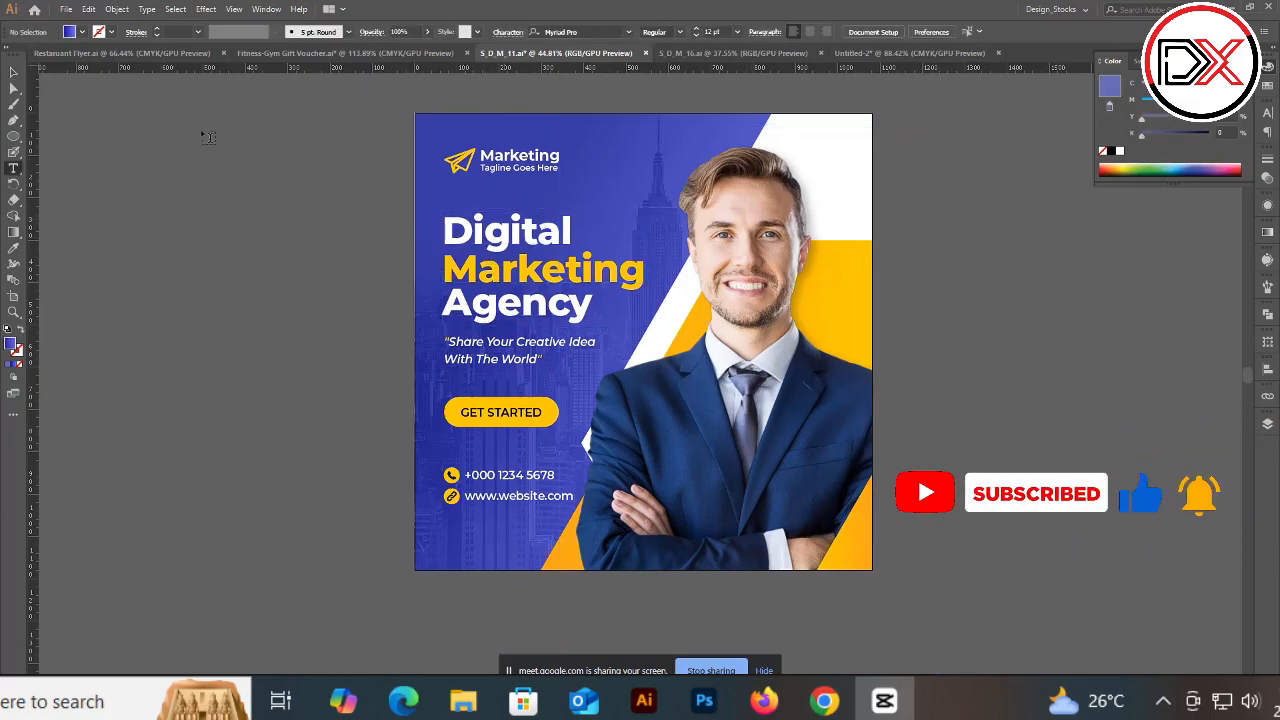
drag(216, 218, 346, 241)
drag(640, 258, 256, 258)
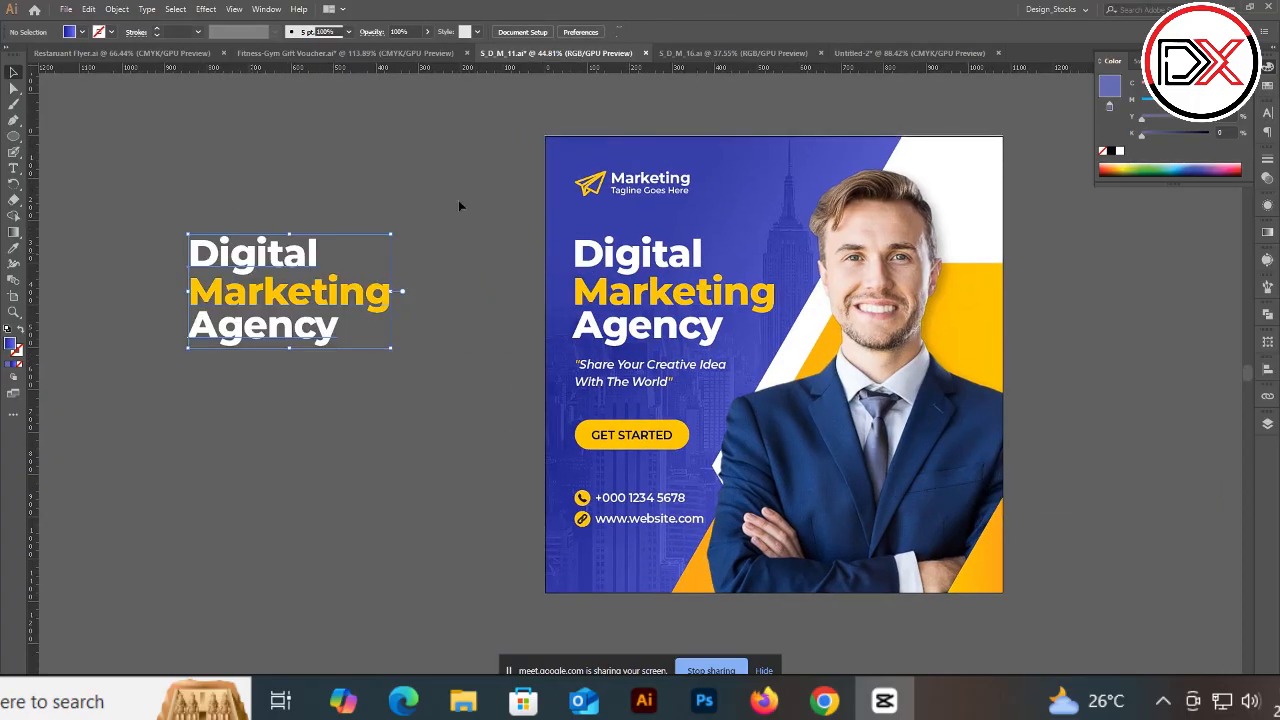
Step: Set the duplicated headline's fill to white and deselect it
click(1117, 151)
click(341, 181)
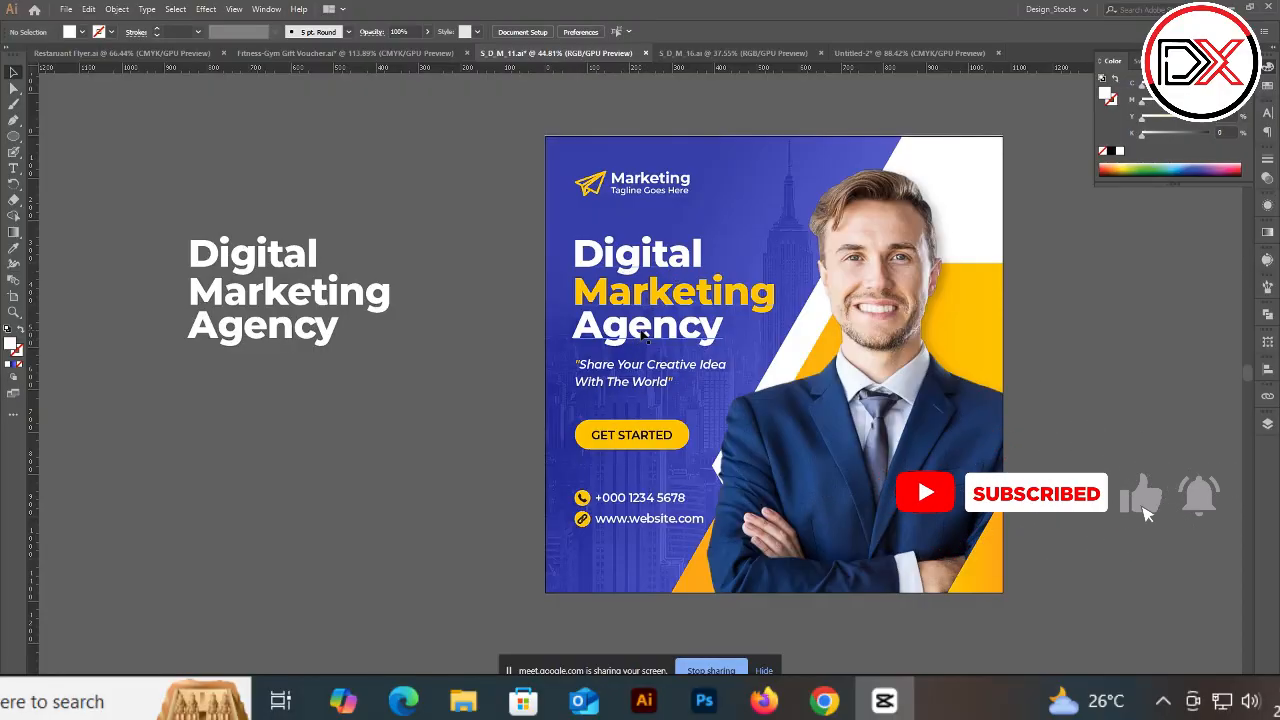
scroll(688, 391, down, 1)
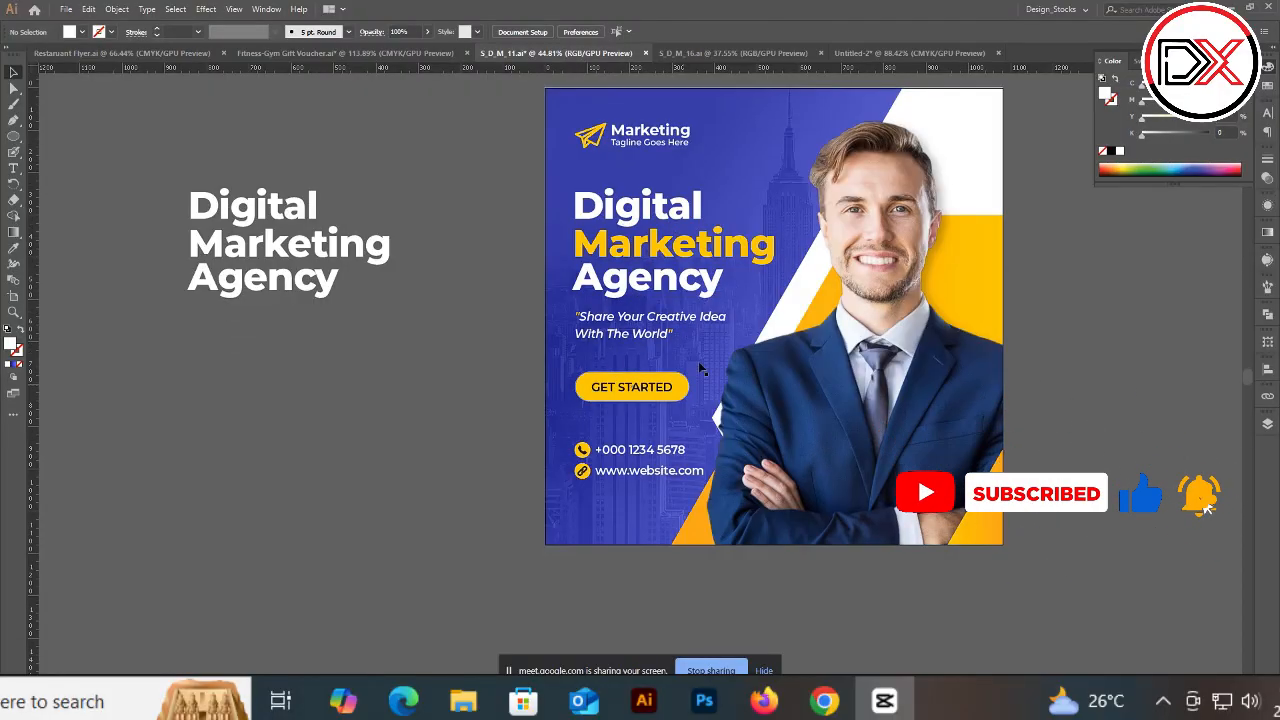
Step: Flip through the open documents to compare the marketing, voucher and restaurant designs
click(722, 53)
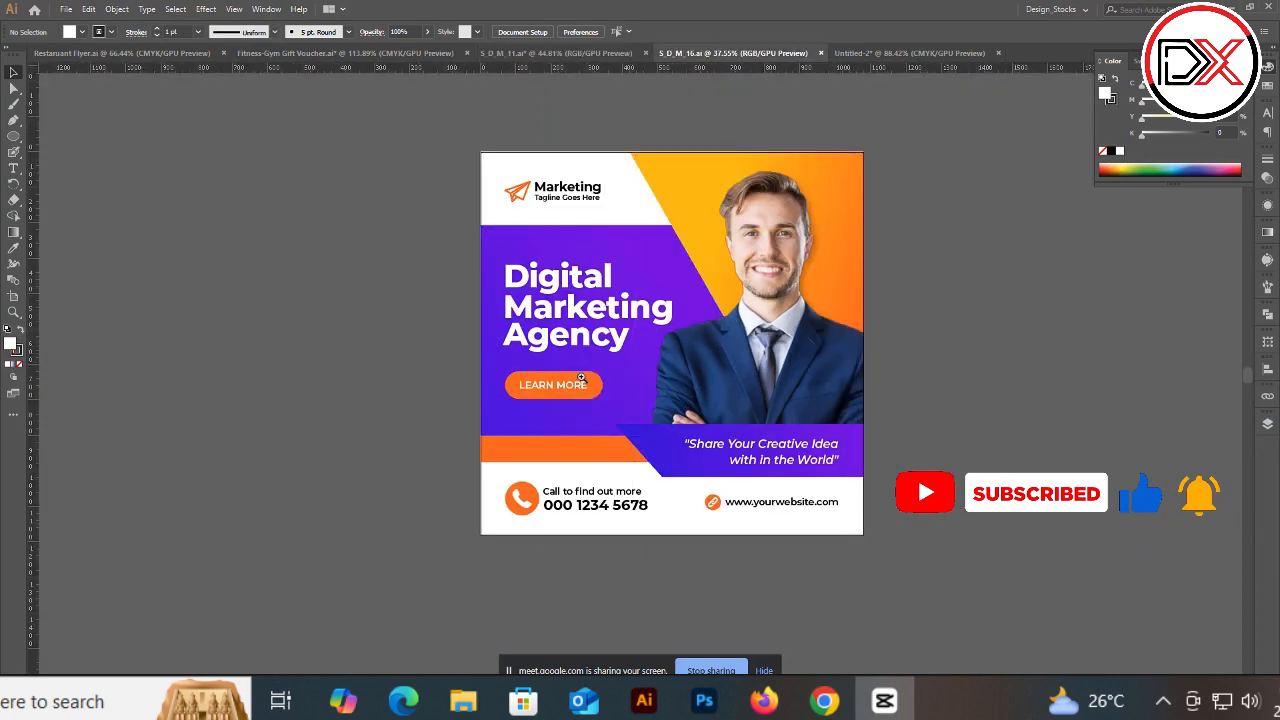
scroll(570, 373, up, 2)
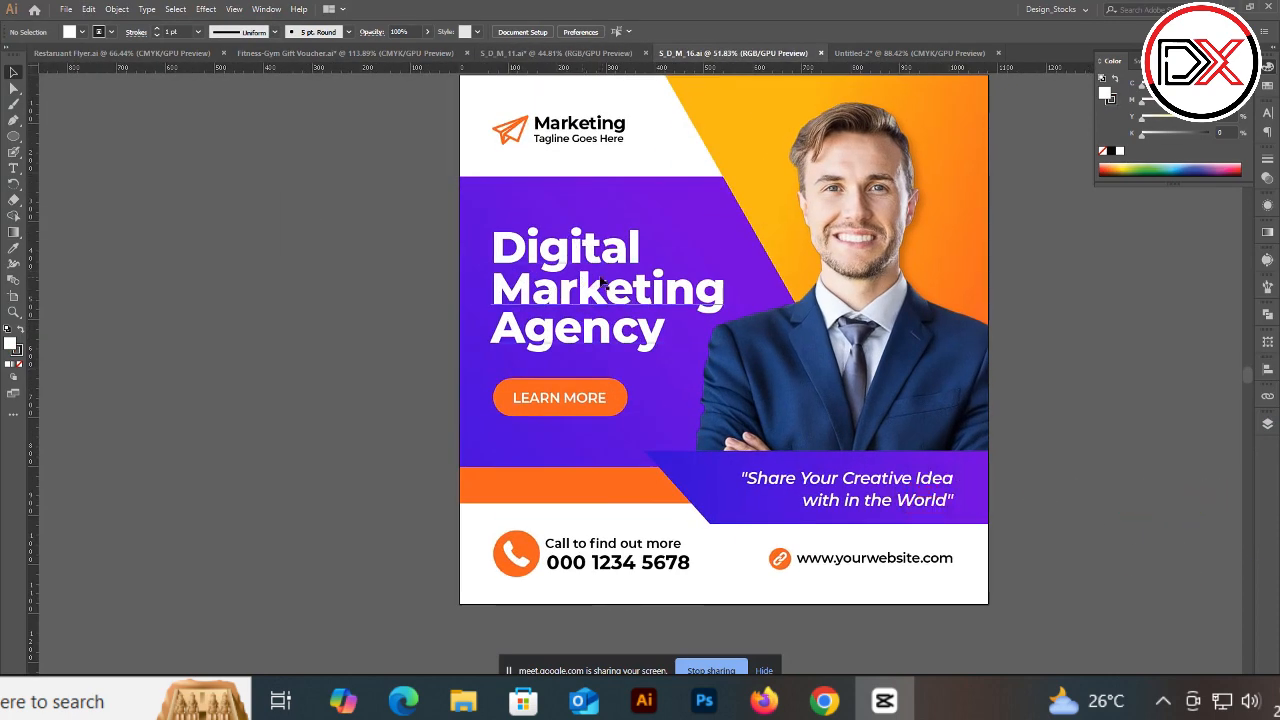
scroll(548, 304, down, 2)
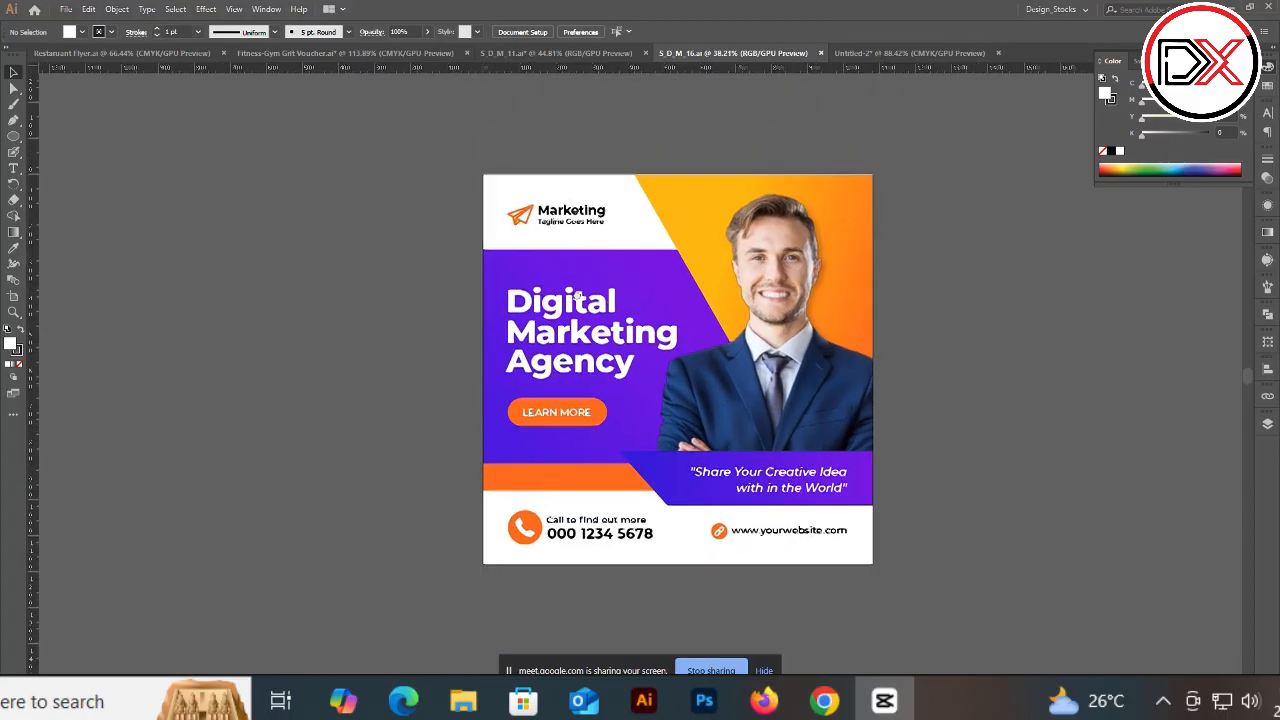
click(883, 55)
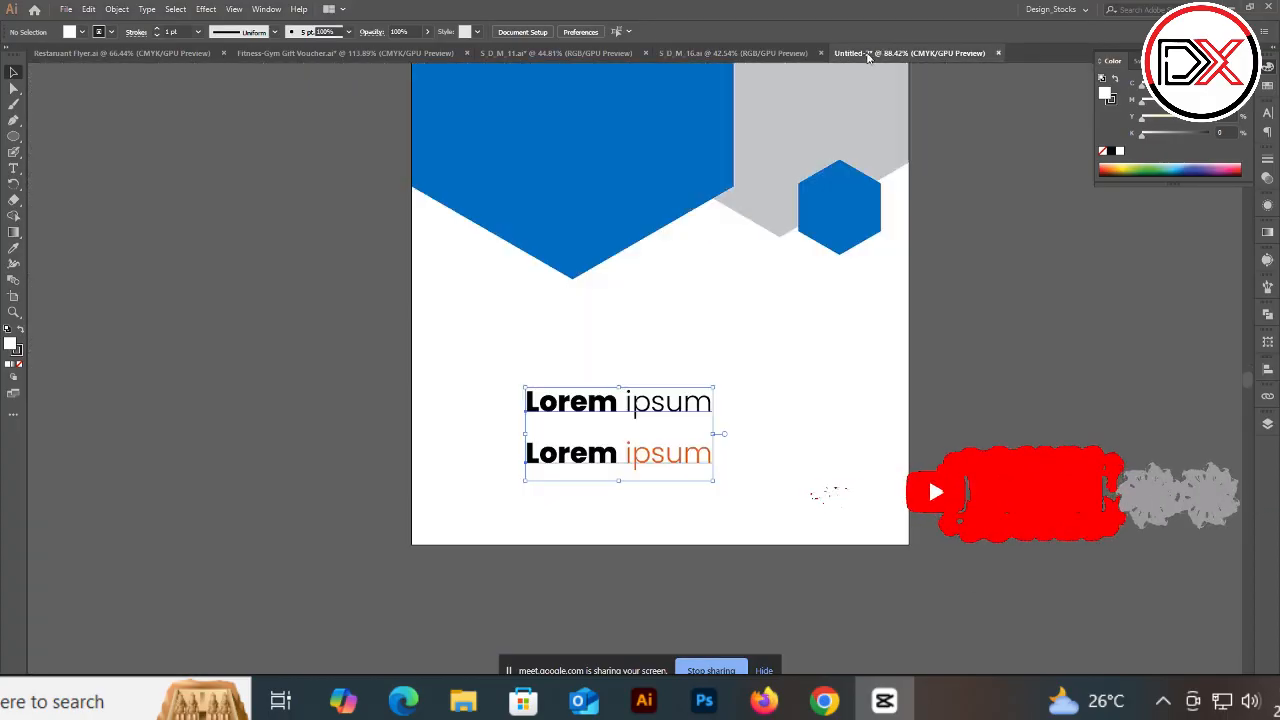
click(272, 52)
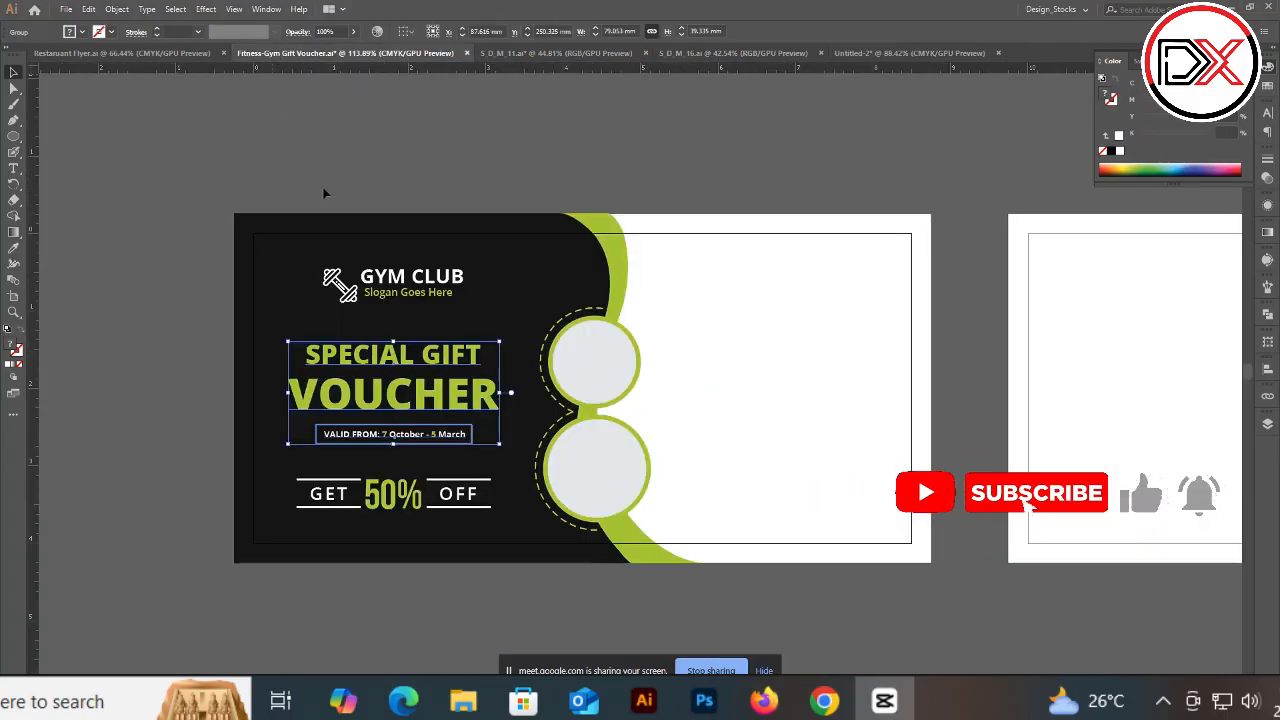
click(556, 52)
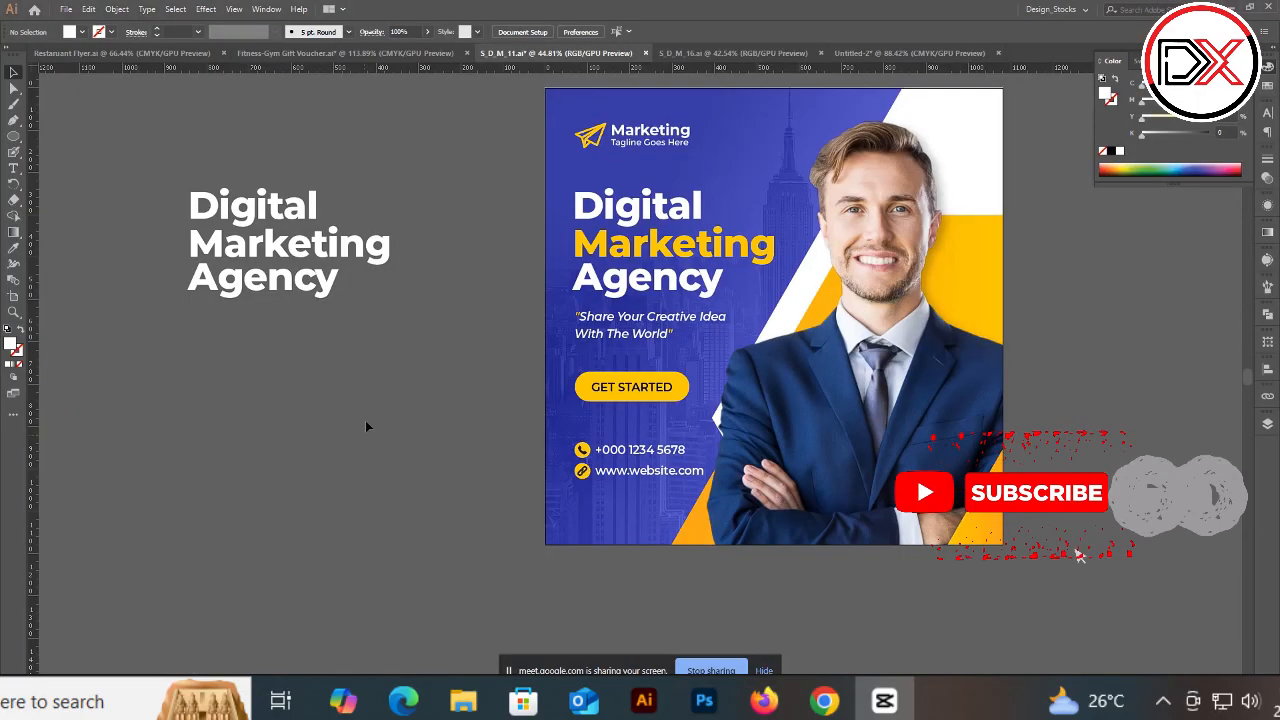
click(170, 53)
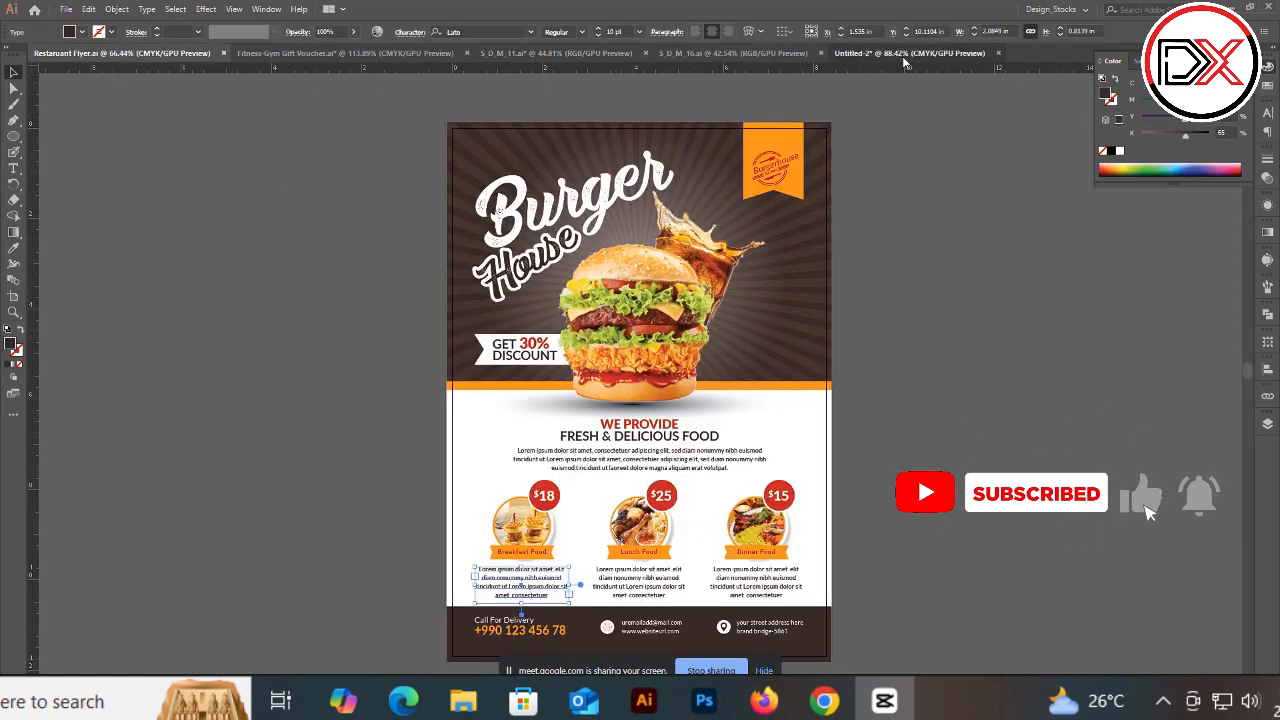
Step: Open Untitled-2, select all its artwork and move it off the artboard onto the pasteboard on the left
click(905, 58)
drag(686, 271, 632, 258)
drag(632, 258, 643, 367)
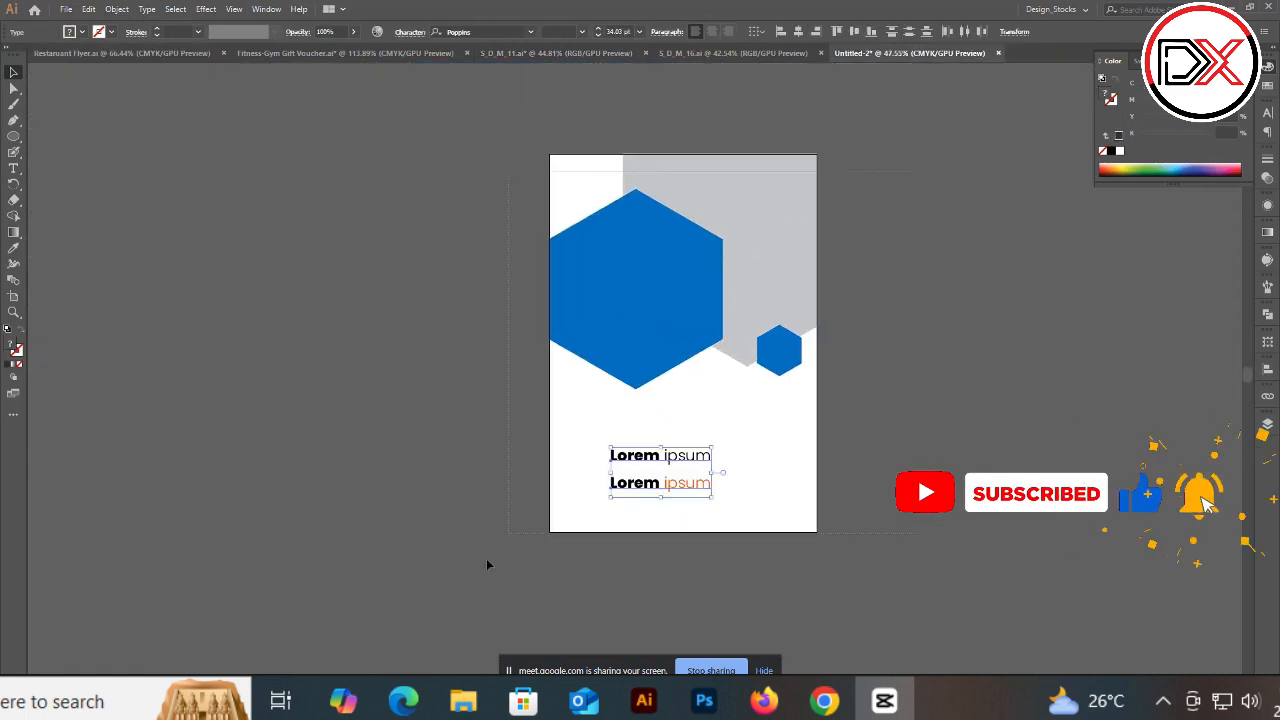
key(ctrl+a)
drag(671, 277, 213, 281)
click(408, 228)
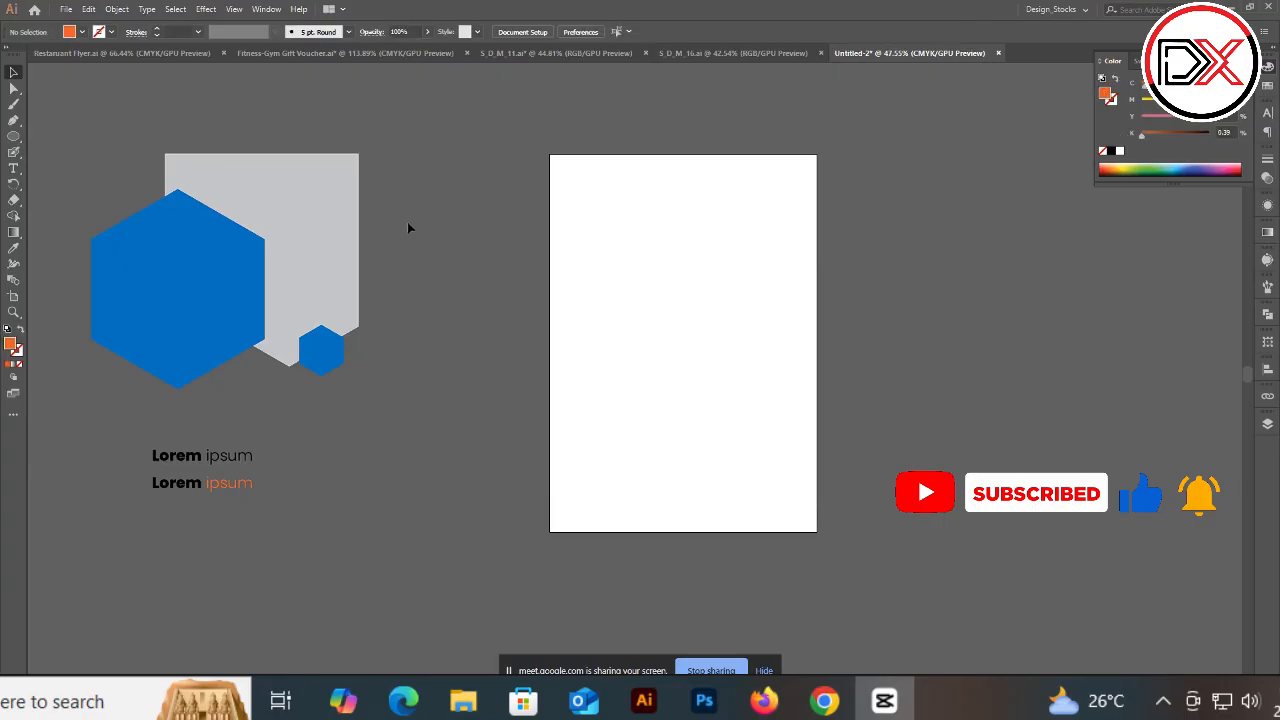
Step: Draw two orange circles on the artboard, a large one upper right and a smaller one lower left
drag(637, 228, 792, 374)
key(v)
drag(706, 305, 614, 429)
drag(706, 342, 663, 384)
drag(614, 443, 631, 425)
click(935, 417)
click(603, 450)
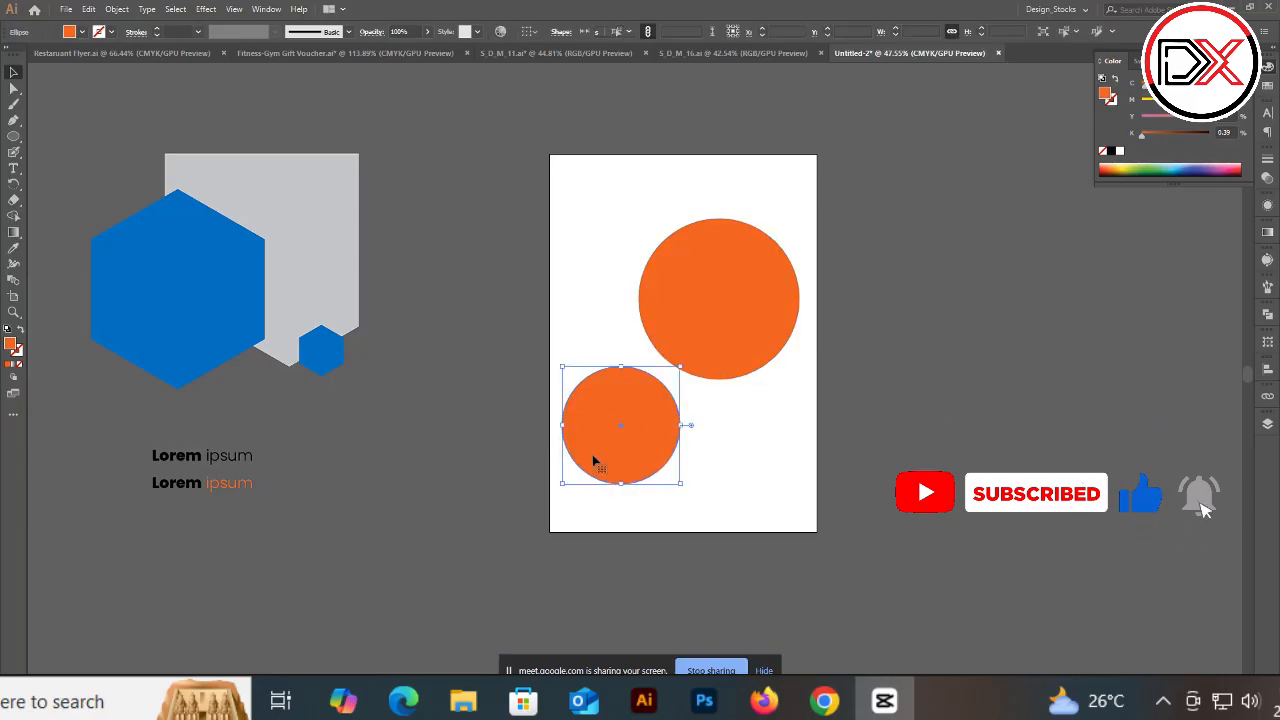
Step: Nudge the smaller circle slightly up and to the right, then deselect it
click(821, 370)
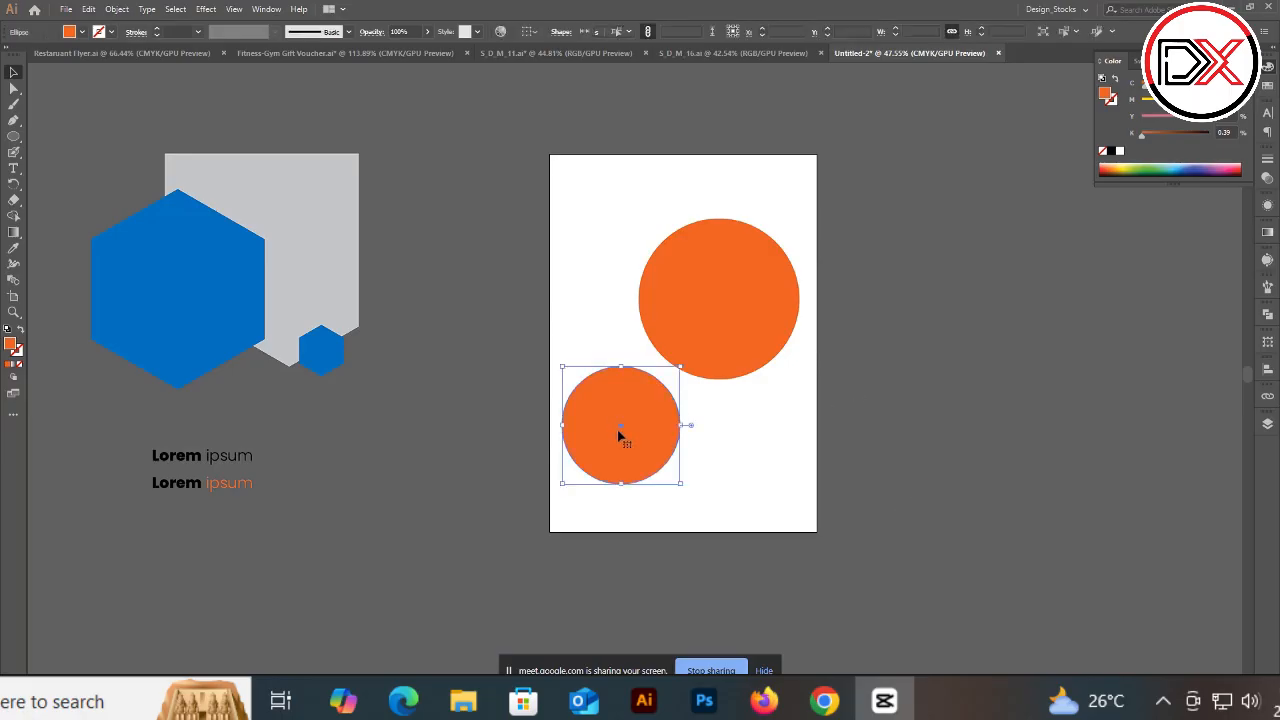
drag(561, 485, 572, 473)
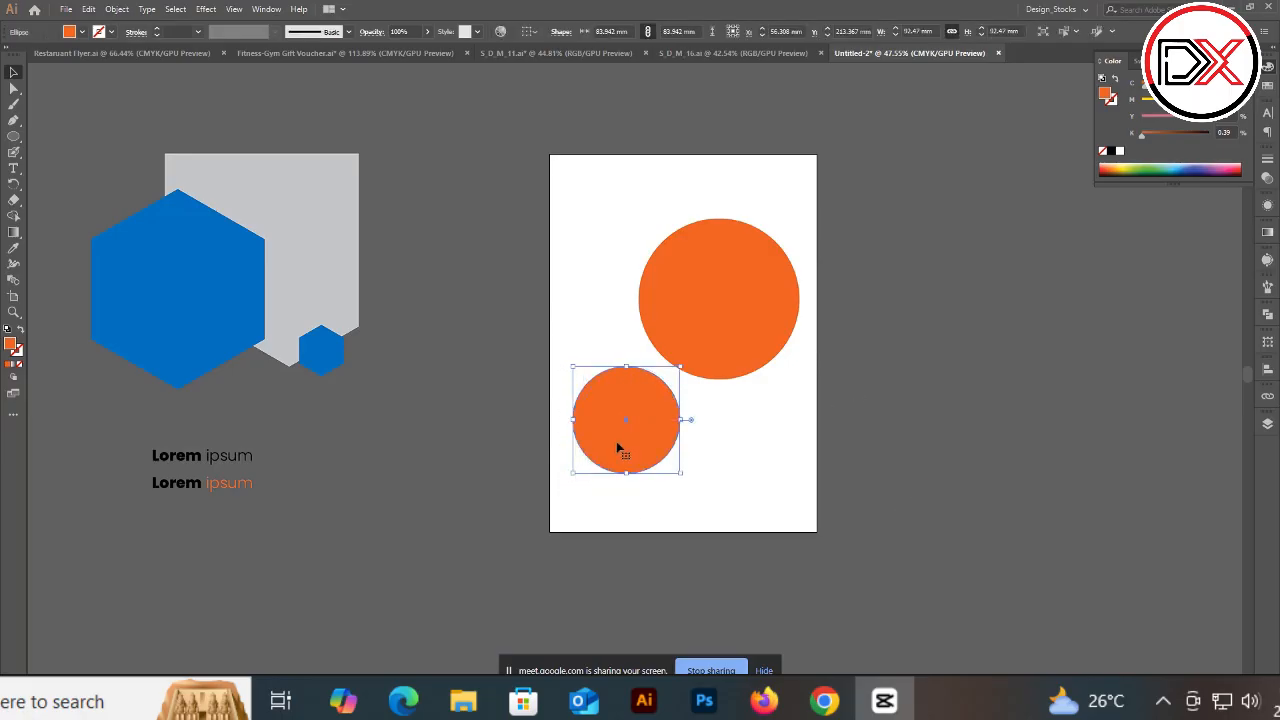
click(766, 443)
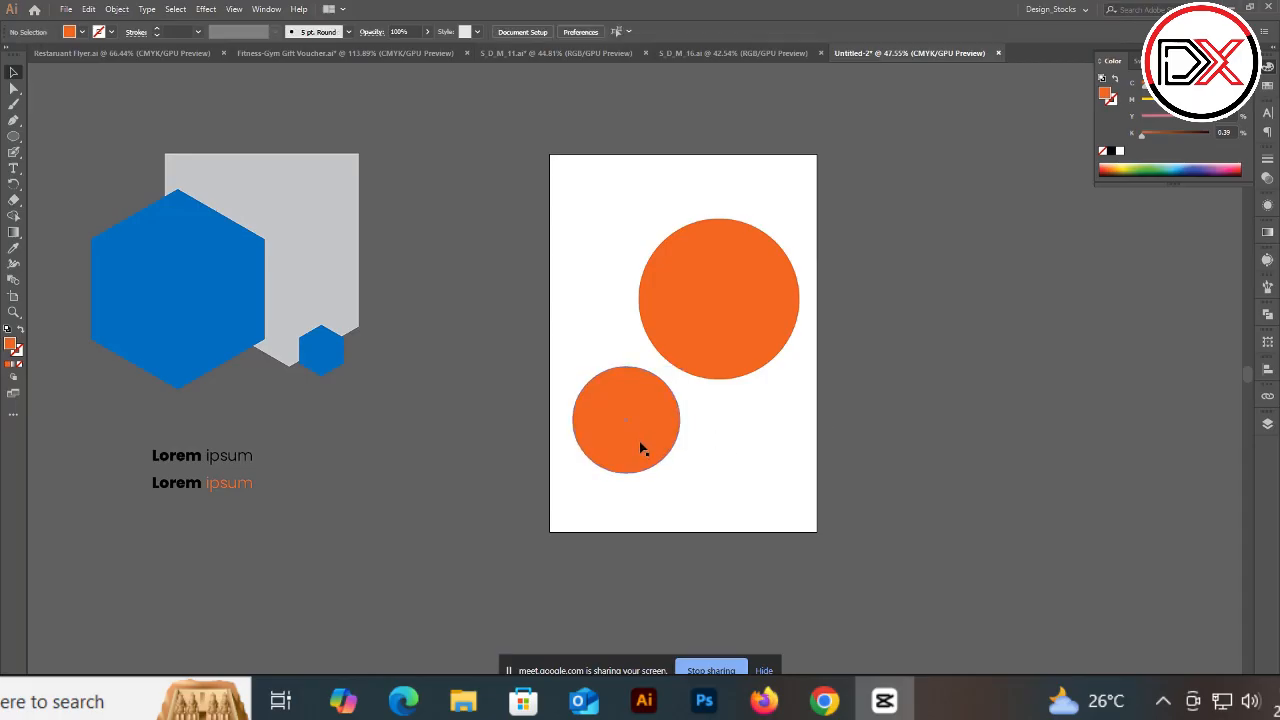
Step: Scatter several small orange circles around the two large circles and select all the artwork
drag(660, 443, 784, 183)
click(952, 213)
drag(783, 182, 675, 507)
click(905, 424)
click(716, 296)
click(634, 420)
key(ctrl+a)
click(835, 195)
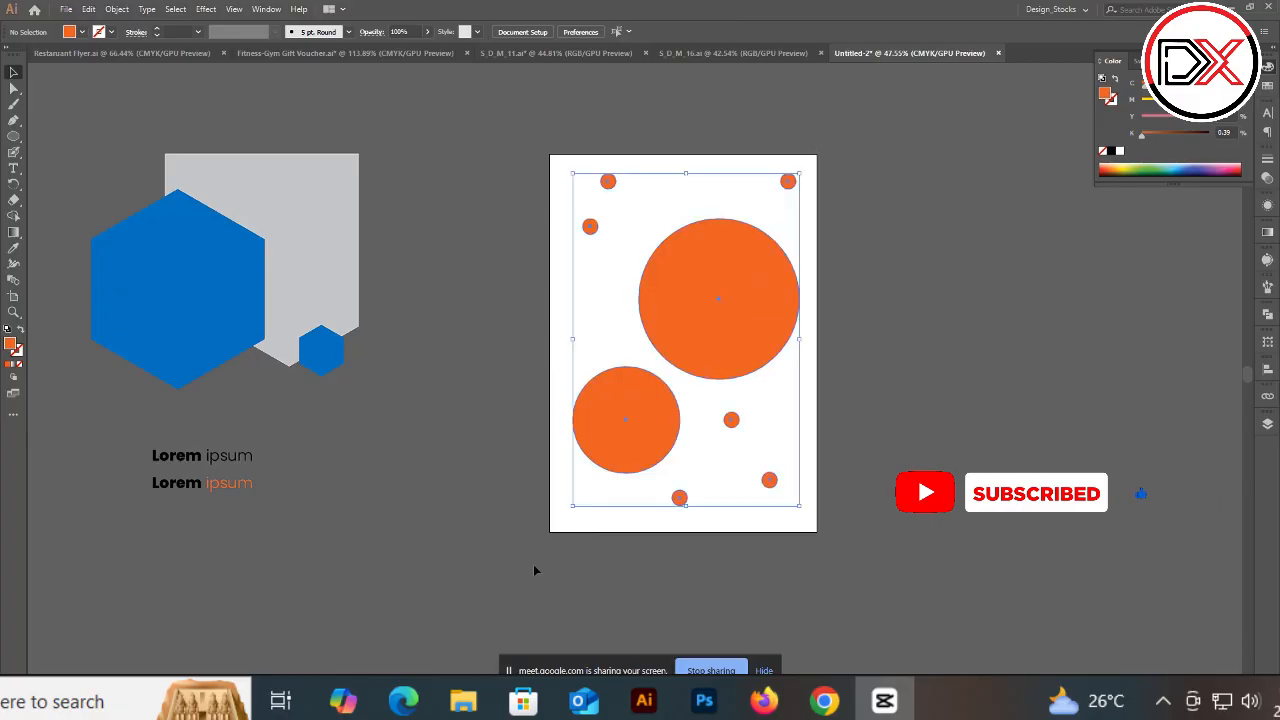
Step: Select all the artwork on the artboard and delete it
key(ctrl+a)
key(Delete)
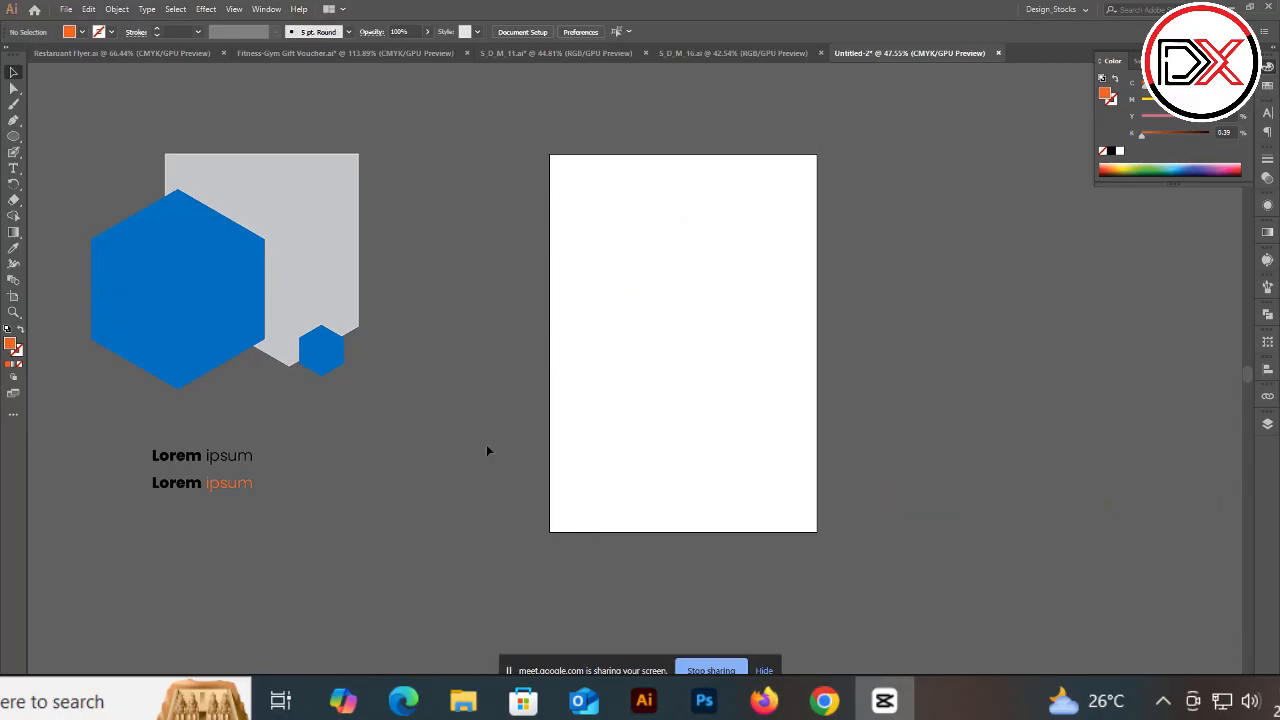
drag(177, 158, 276, 254)
click(528, 282)
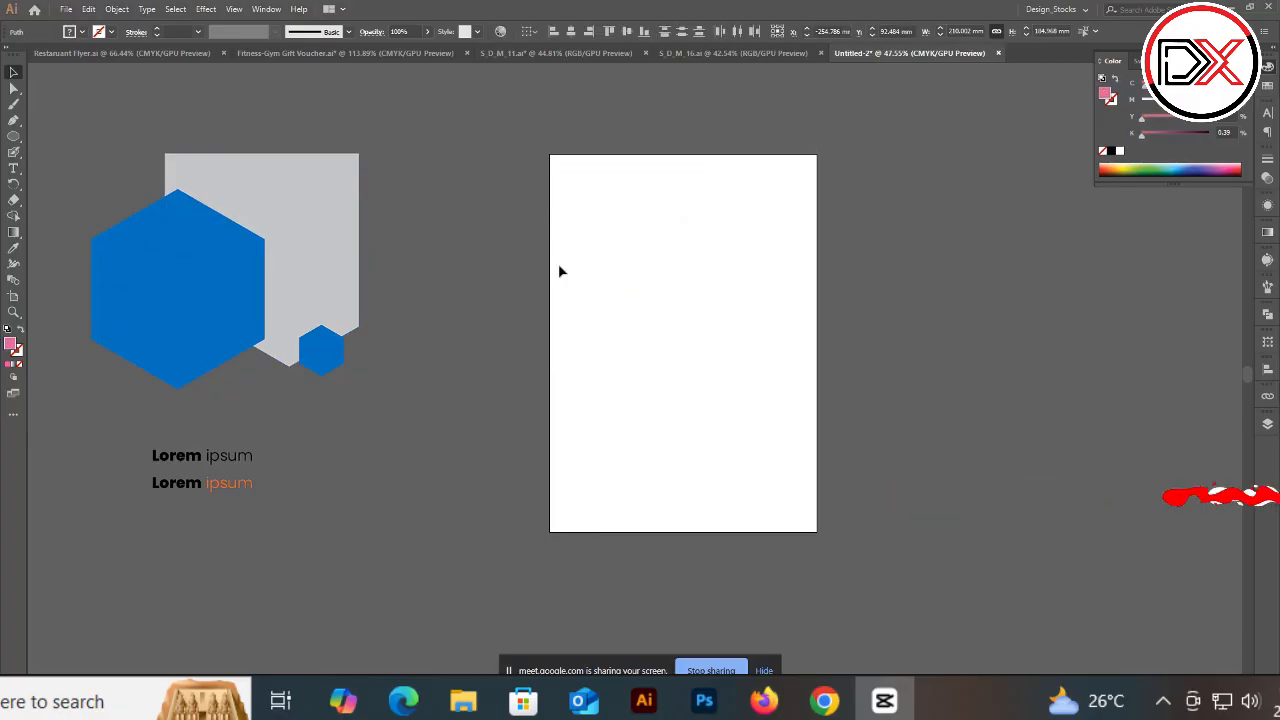
Step: Add a small text object reading Di near the top of the artboard
drag(609, 231, 711, 346)
key(t)
click(648, 264)
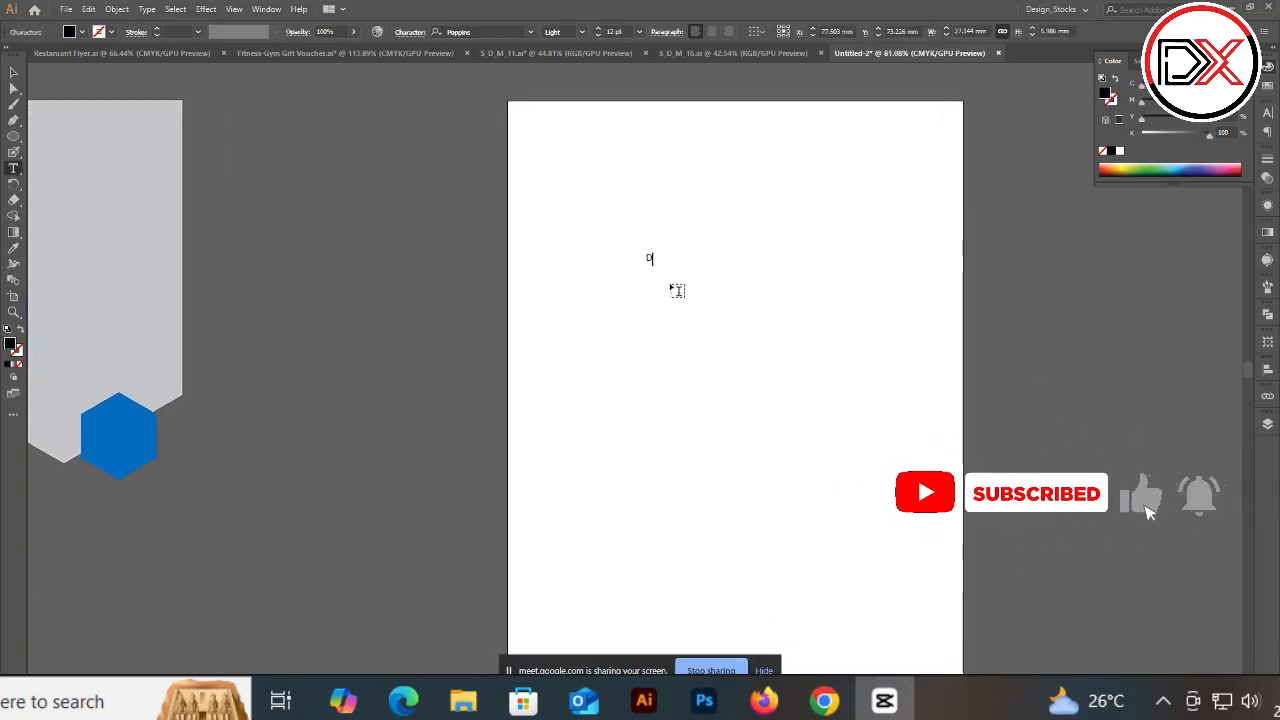
text(D)
Step: Switch to the marketing design and copy the white Digital Marketing Agency headline from its pasteboard
click(288, 53)
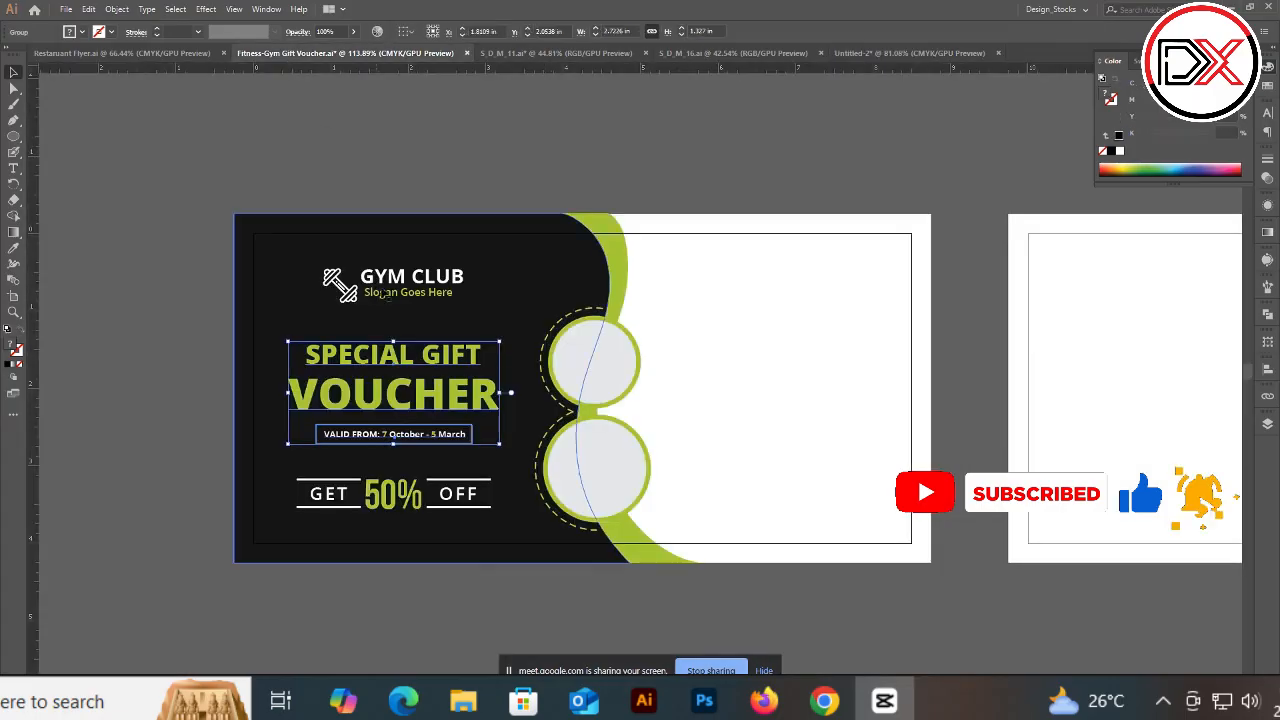
click(558, 52)
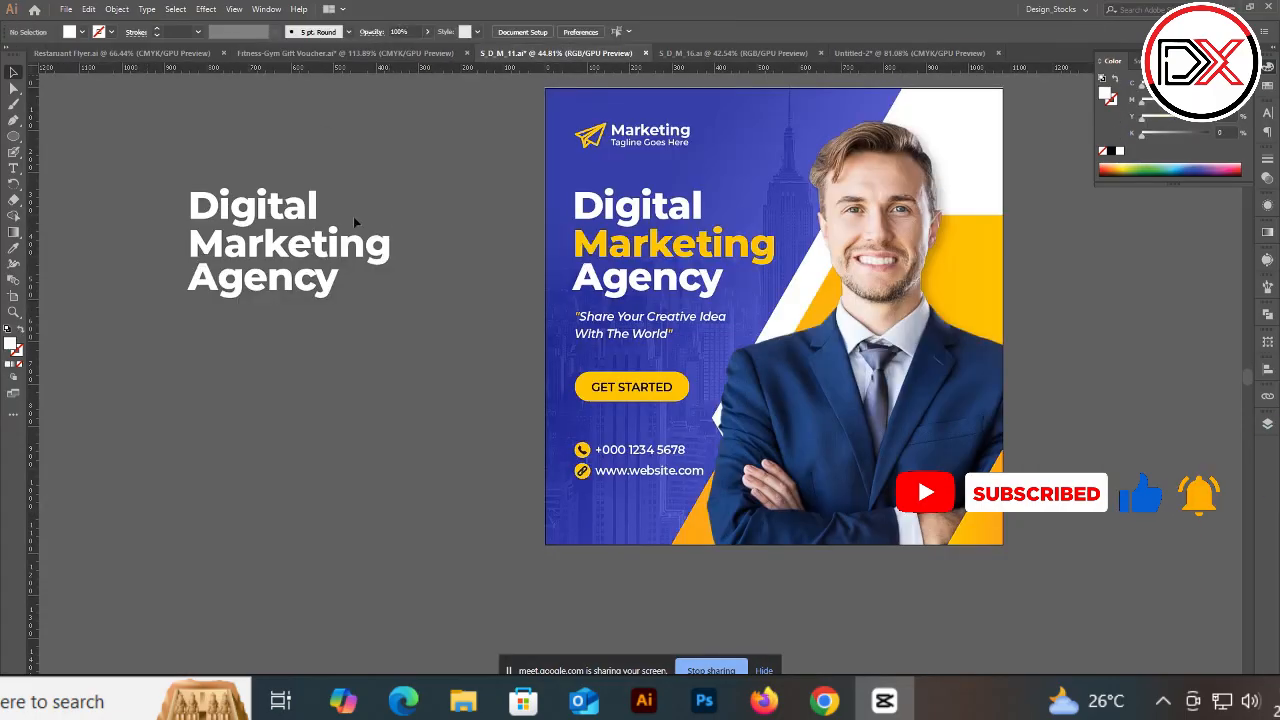
click(279, 246)
key(ctrl+c)
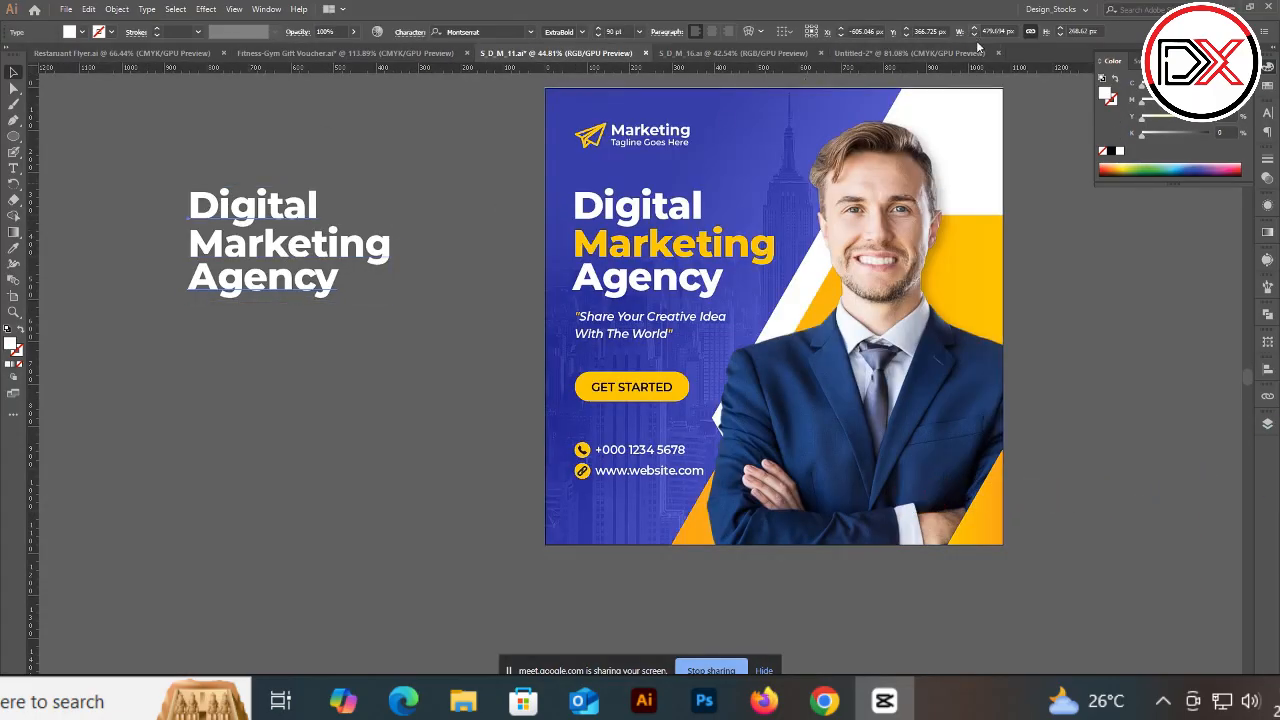
Step: Paste the headline into Untitled-2, fill it black and place it in the middle of the artboard
click(975, 52)
key(ctrl+v)
drag(746, 376, 923, 384)
click(1118, 151)
drag(866, 329, 800, 383)
scroll(732, 308, down, 1)
scroll(699, 323, up, 1)
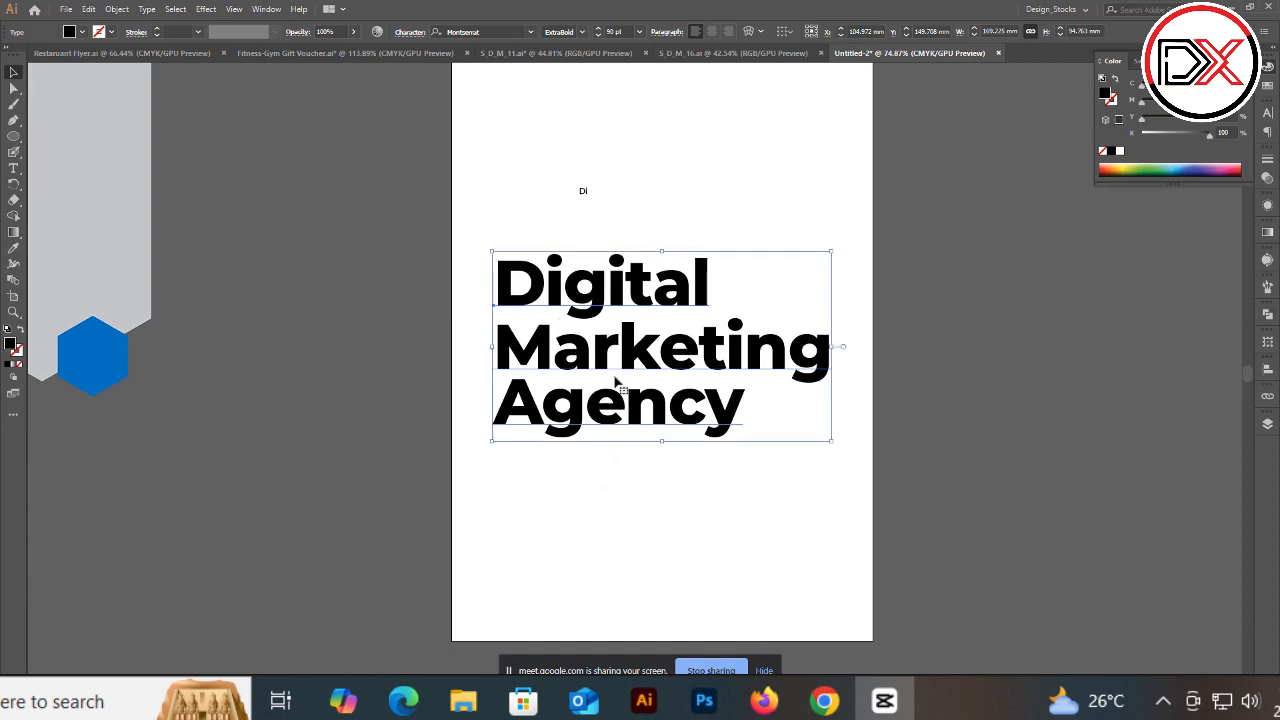
Step: Colour the word Digital in the headline dark blue
double_click(525, 302)
drag(495, 285, 845, 262)
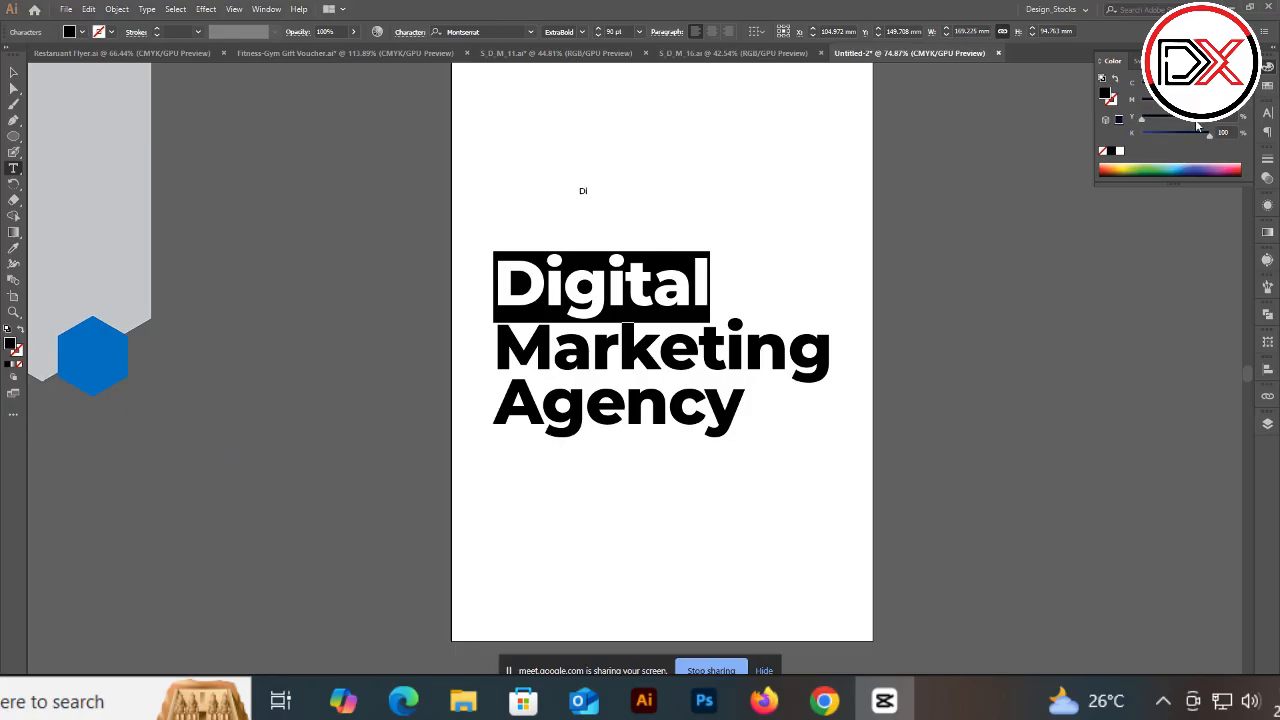
drag(1171, 137, 1140, 137)
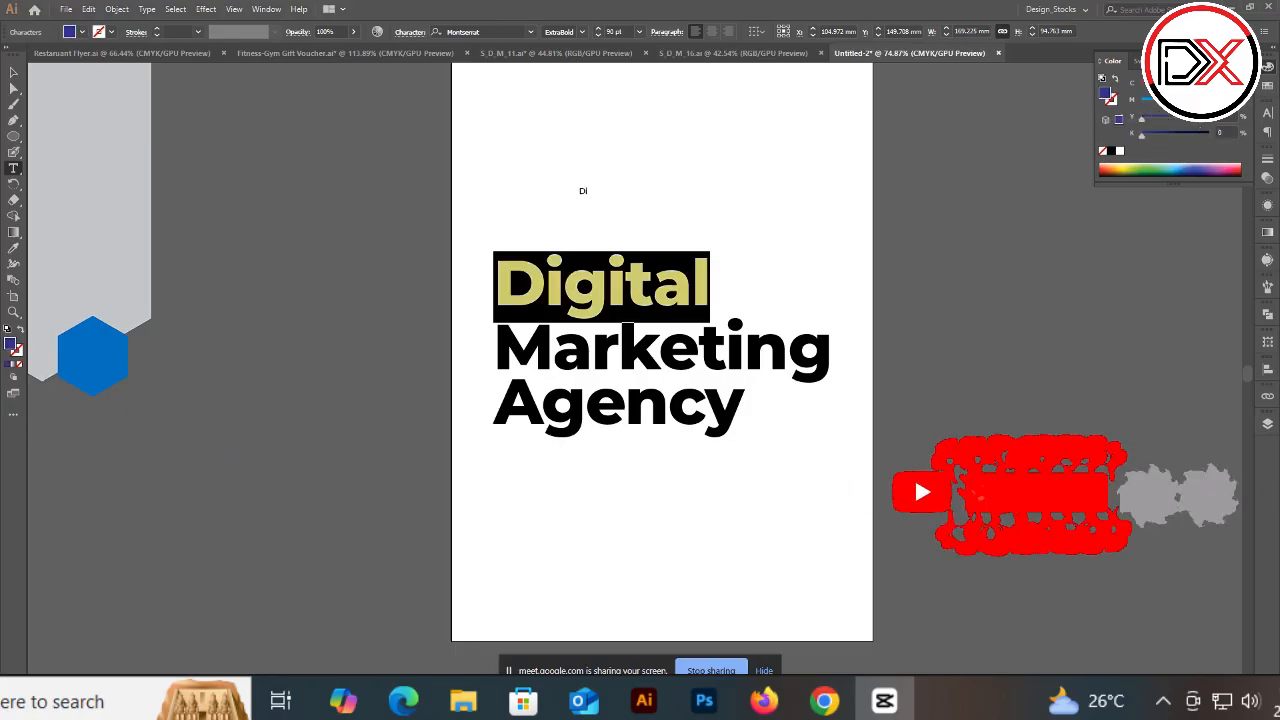
key(Escape)
click(802, 240)
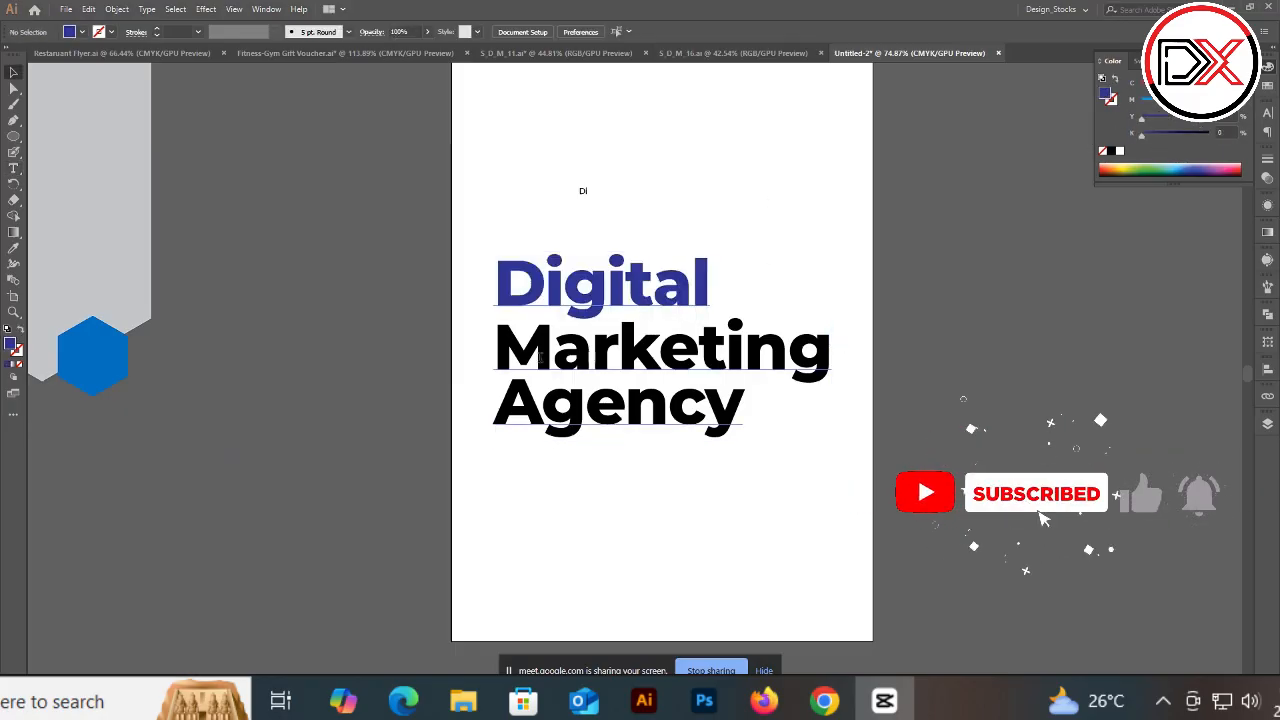
Step: Colour the word Marketing in the headline light cyan blue
key(t)
drag(497, 350, 832, 352)
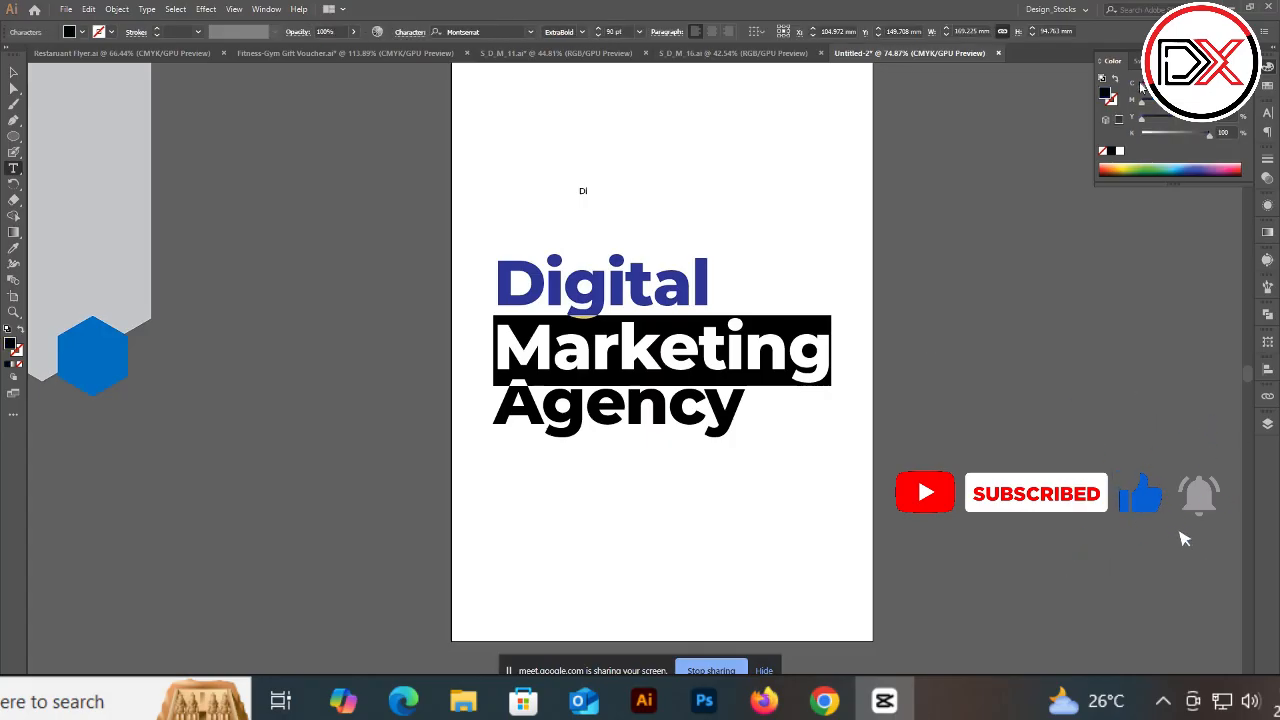
drag(1209, 135, 1141, 135)
drag(1142, 87, 1191, 87)
key(Escape)
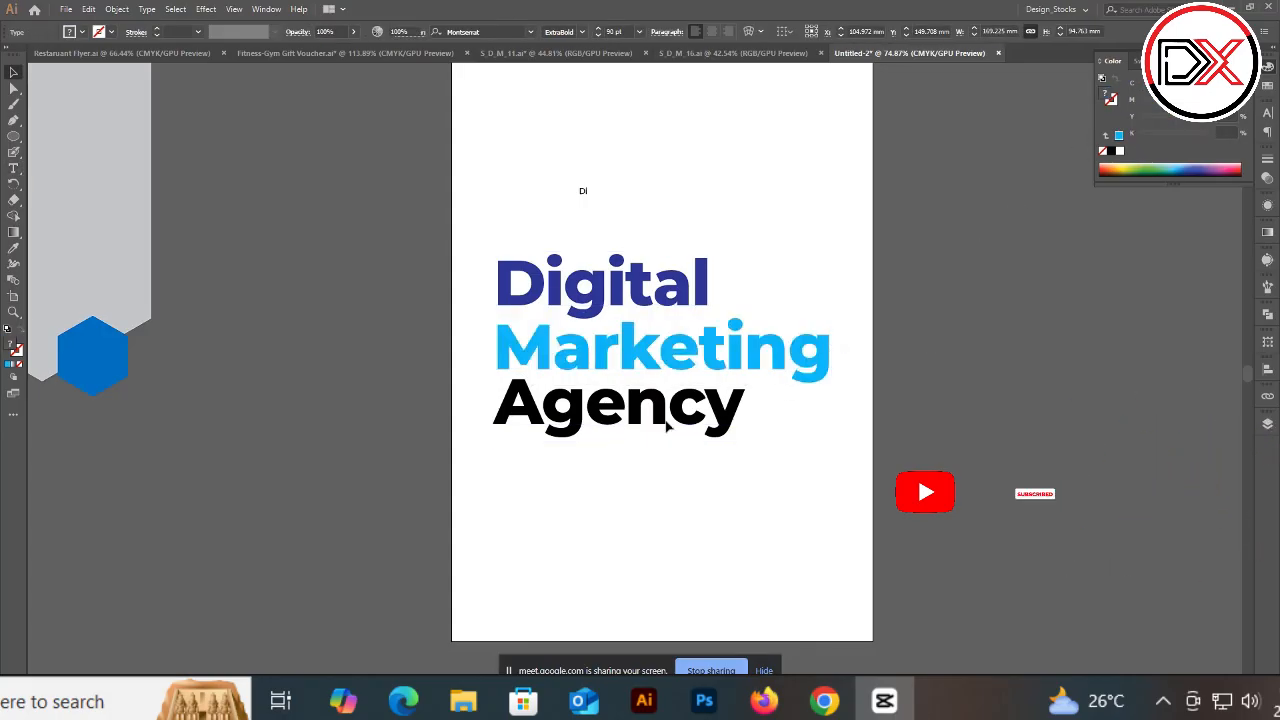
click(937, 245)
Step: Colour the word Agency in the headline grey
key(t)
drag(497, 416, 743, 400)
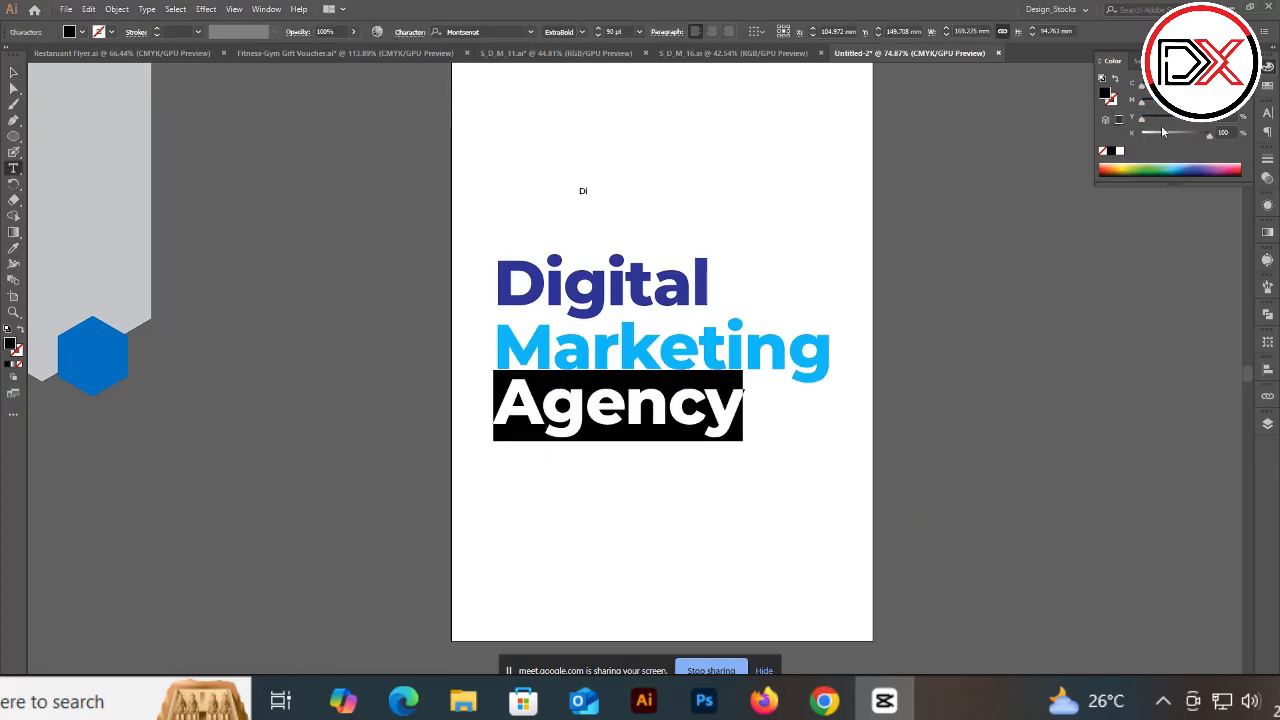
drag(1160, 131, 1167, 137)
key(Escape)
click(982, 354)
key(t)
drag(499, 411, 769, 399)
drag(1174, 135, 1184, 136)
key(Escape)
key(t)
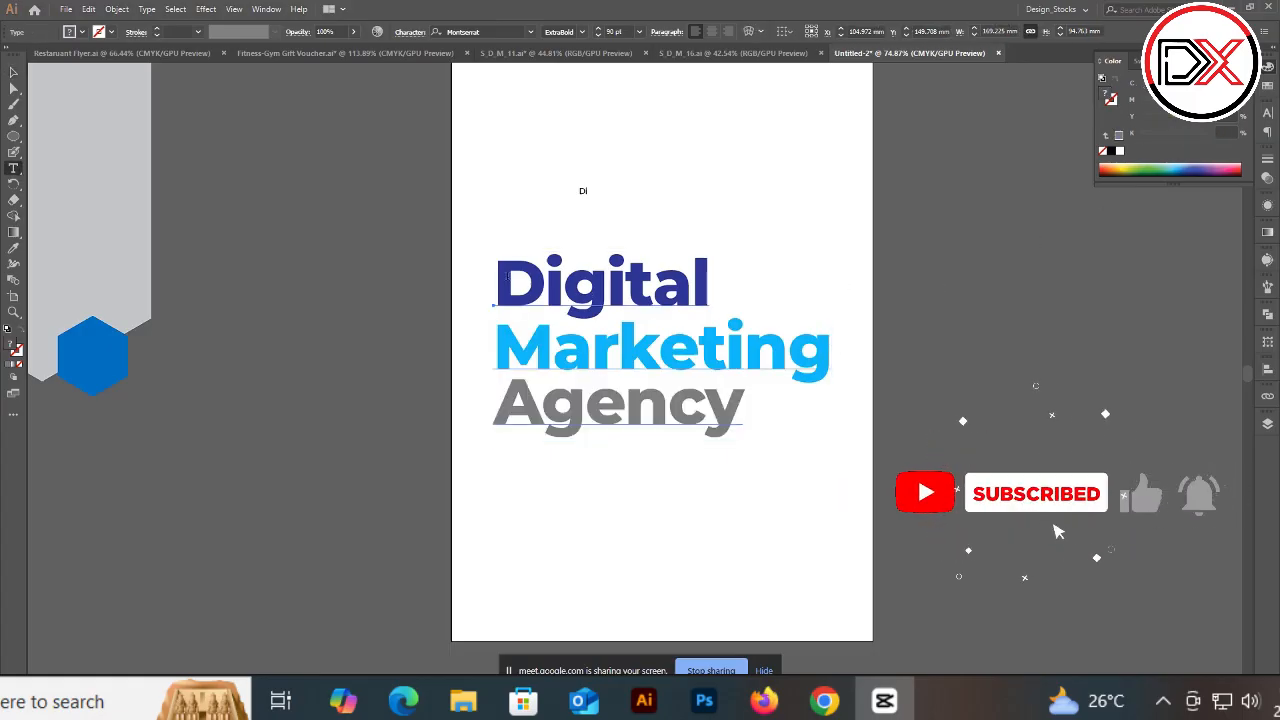
Step: Change the word Digital to a brighter, more saturated blue
drag(499, 287, 763, 263)
drag(1208, 102, 1192, 102)
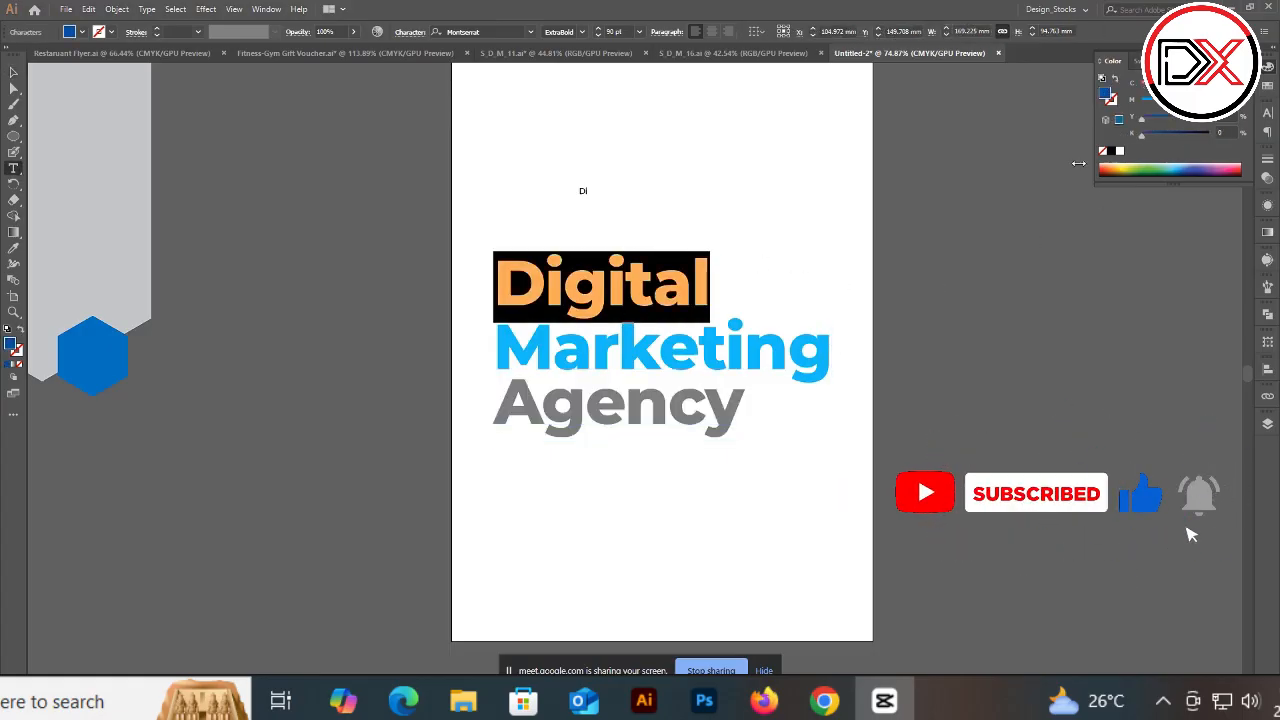
key(Escape)
click(946, 224)
Step: Move the headline slightly left and down on the artboard
scroll(768, 285, down, 4)
scroll(765, 295, up, 3)
drag(787, 331, 673, 353)
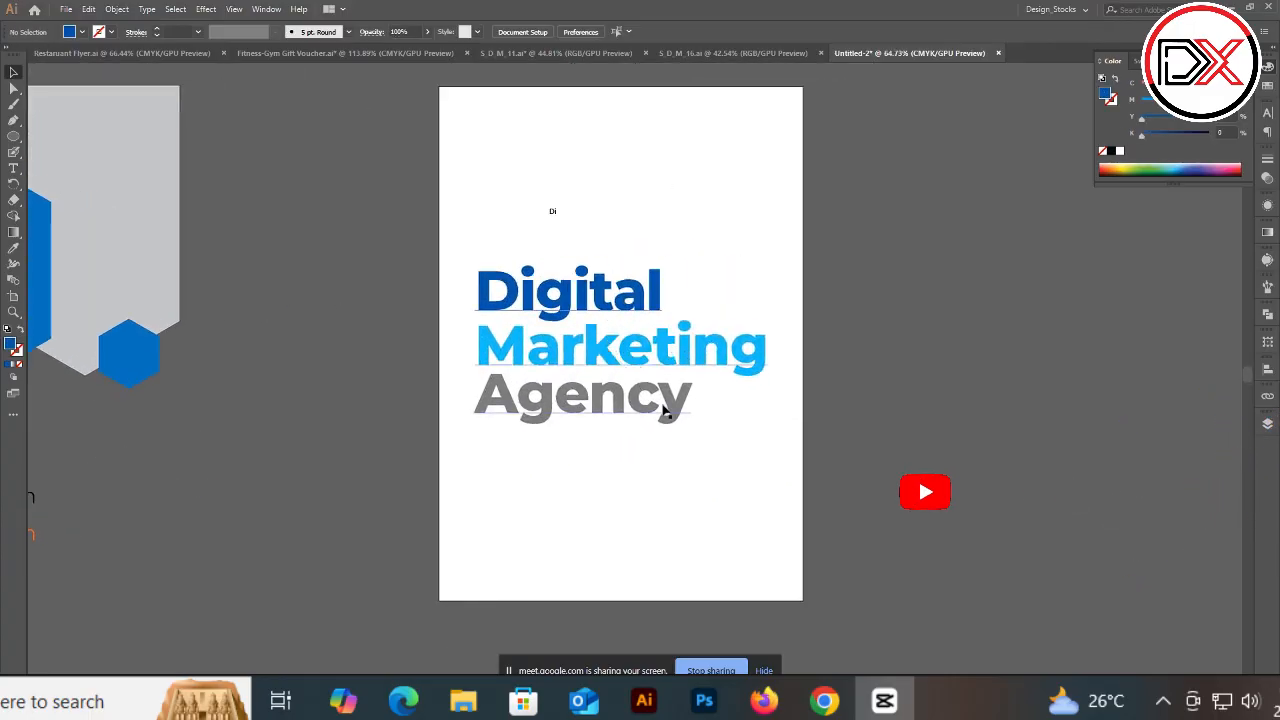
Step: Duplicate the headline to the right of the artboard, hide the artboard edges and fill the copy black
drag(618, 374, 955, 360)
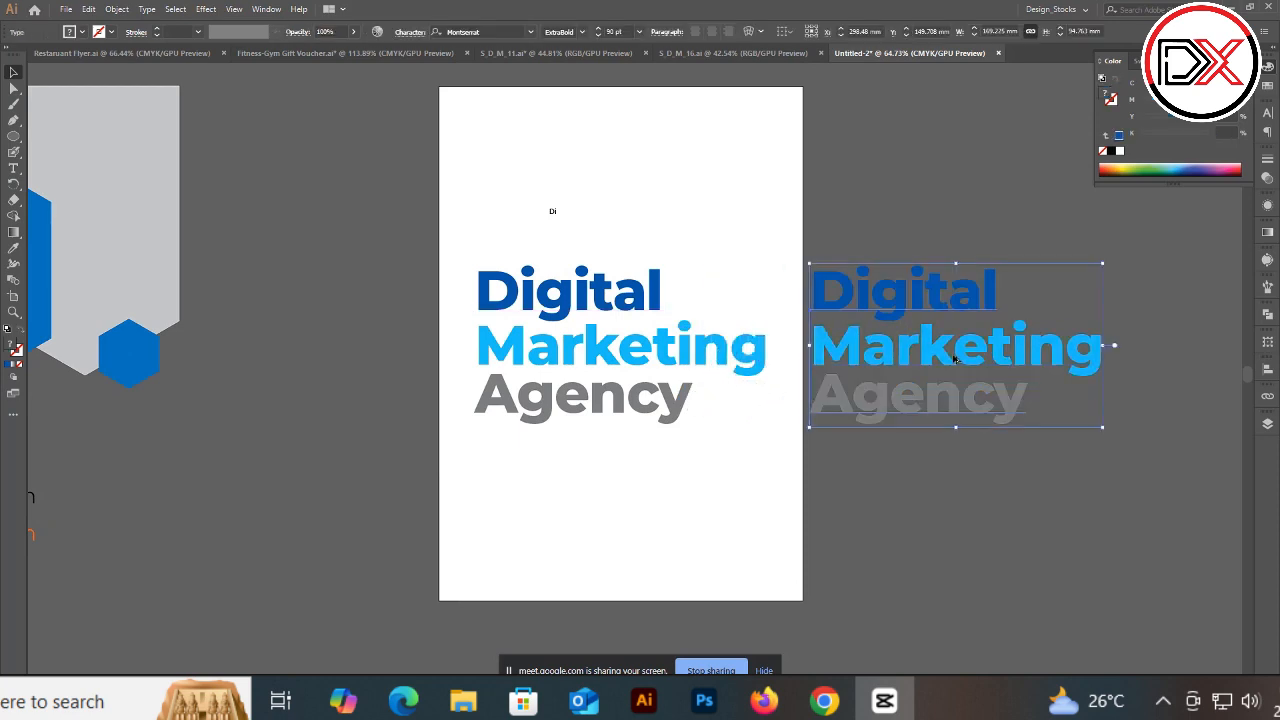
key(ctrl+shift+h)
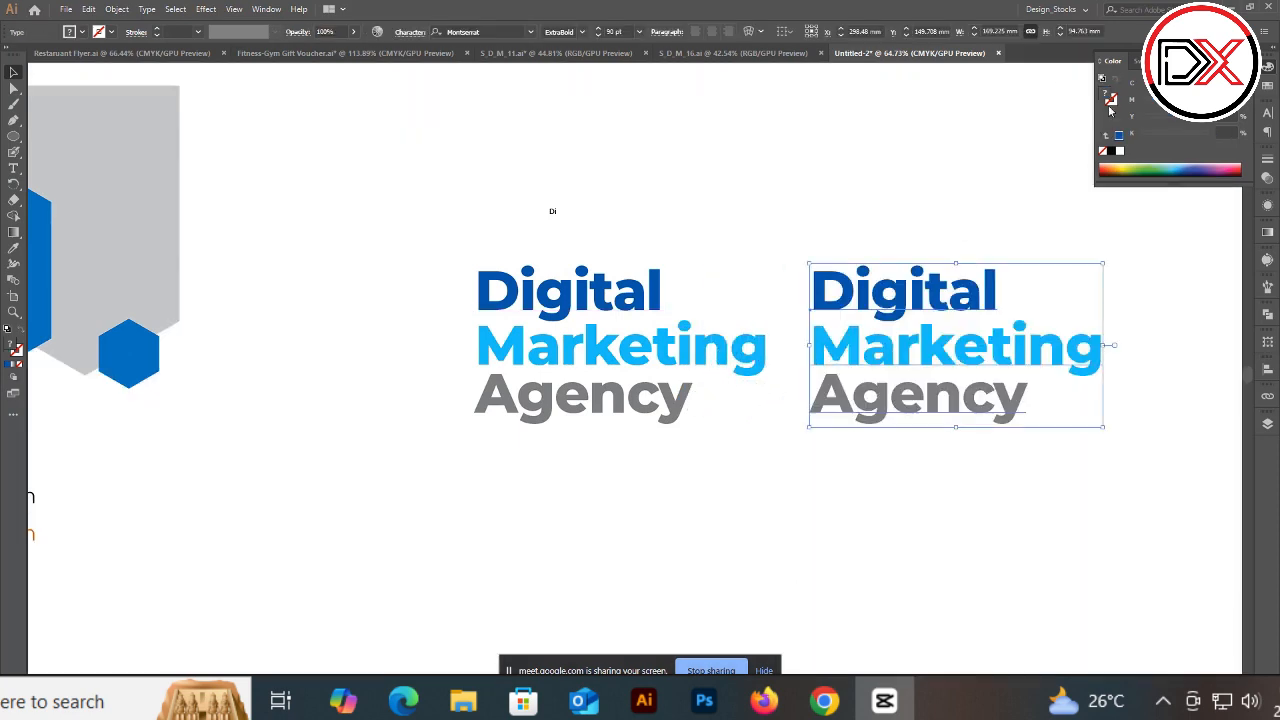
click(1112, 151)
click(951, 198)
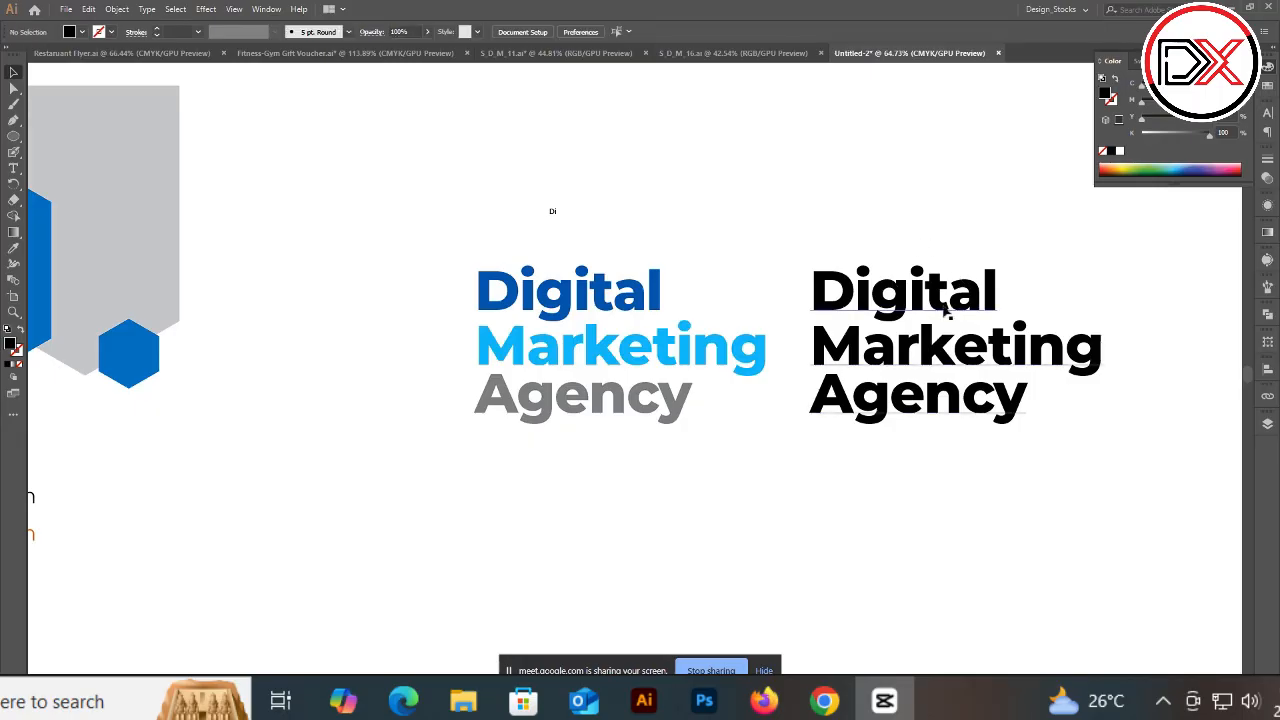
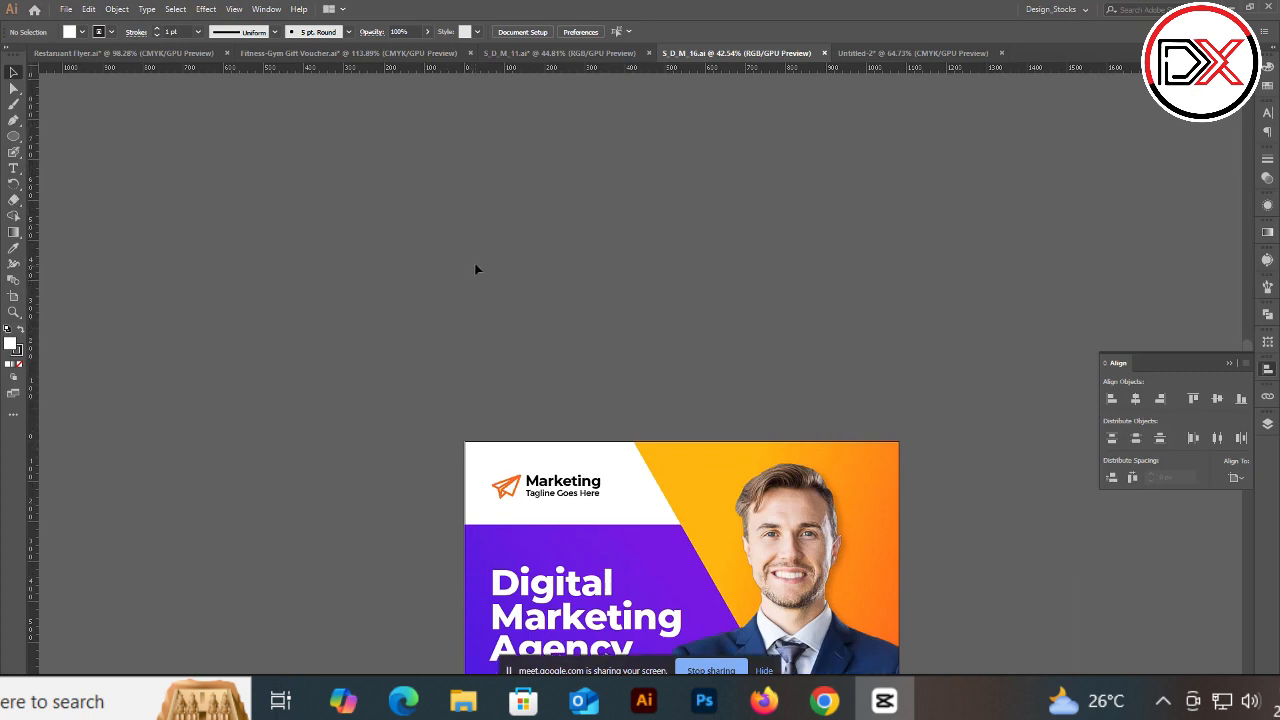
scroll(320, 285, down, 1)
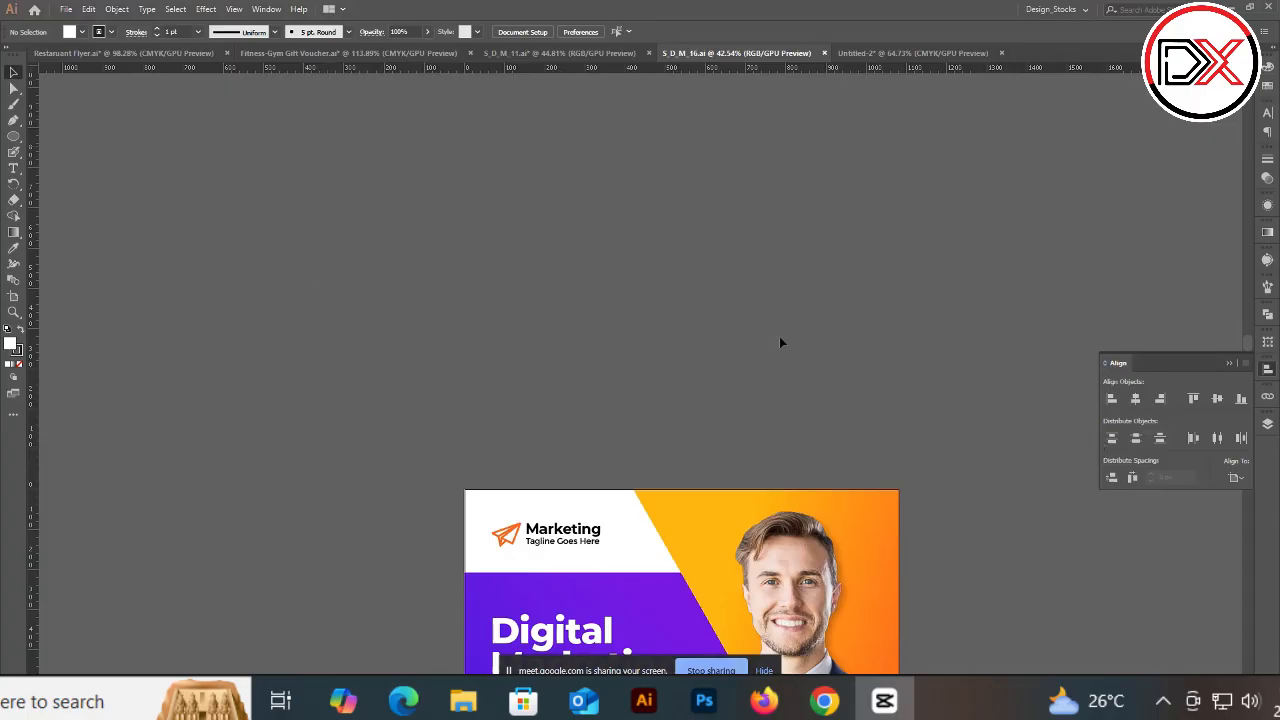
scroll(386, 291, down, 5)
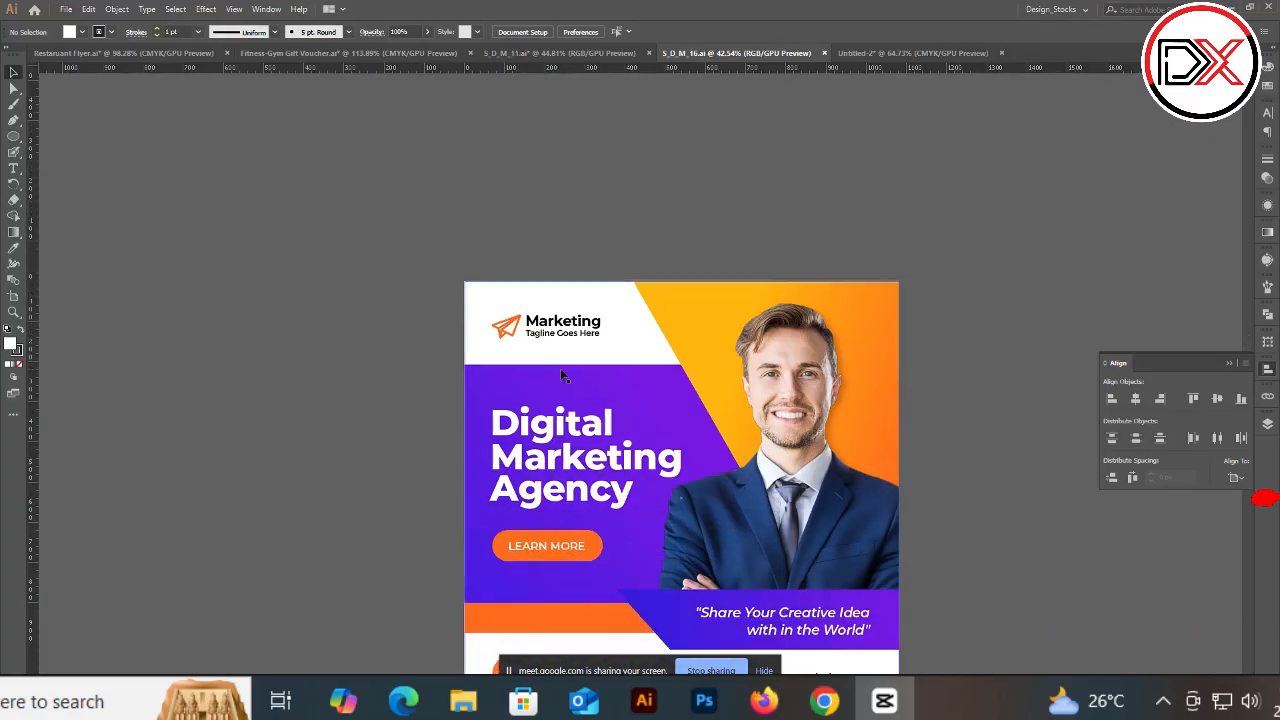
scroll(370, 224, up, 2)
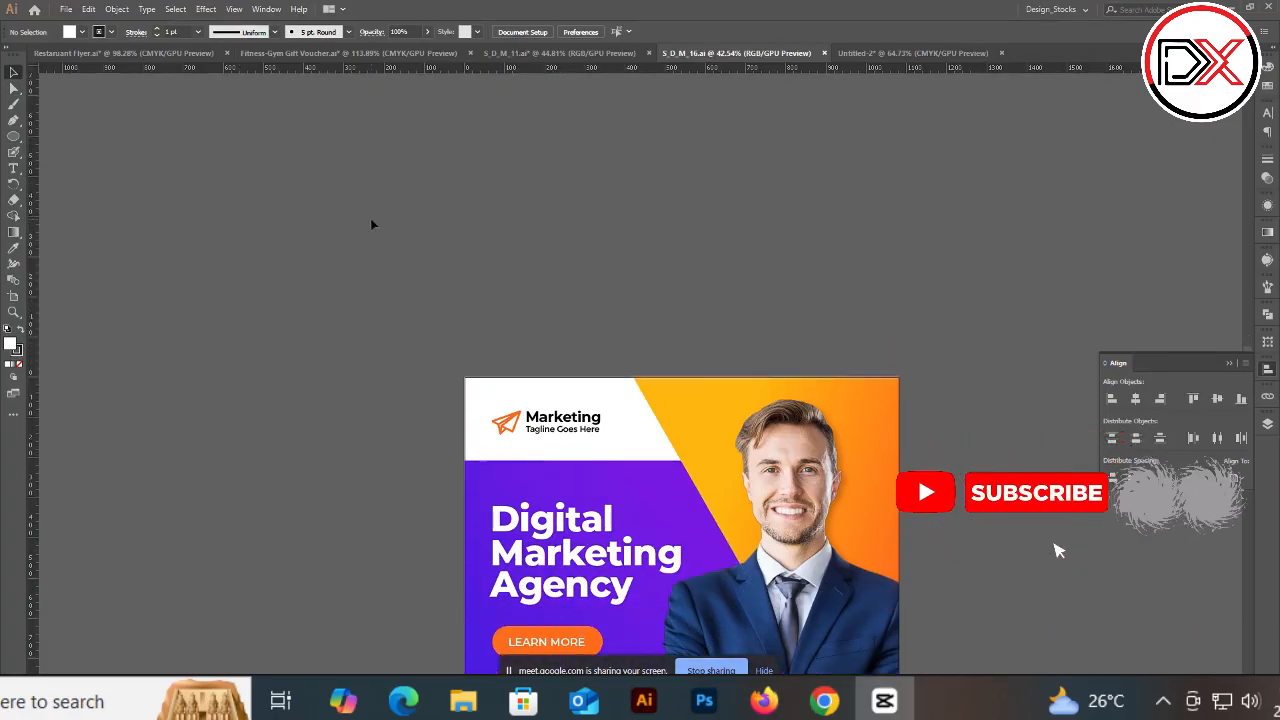
scroll(371, 224, up, 1)
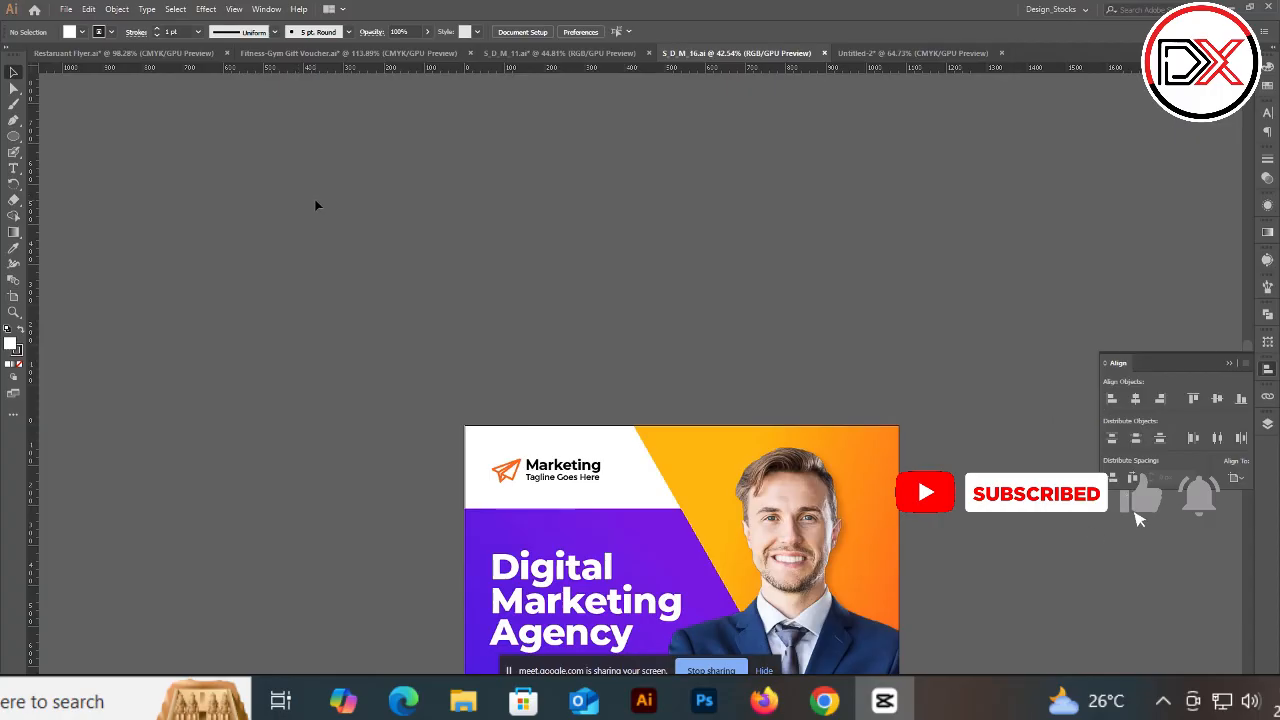
scroll(353, 202, down, 1)
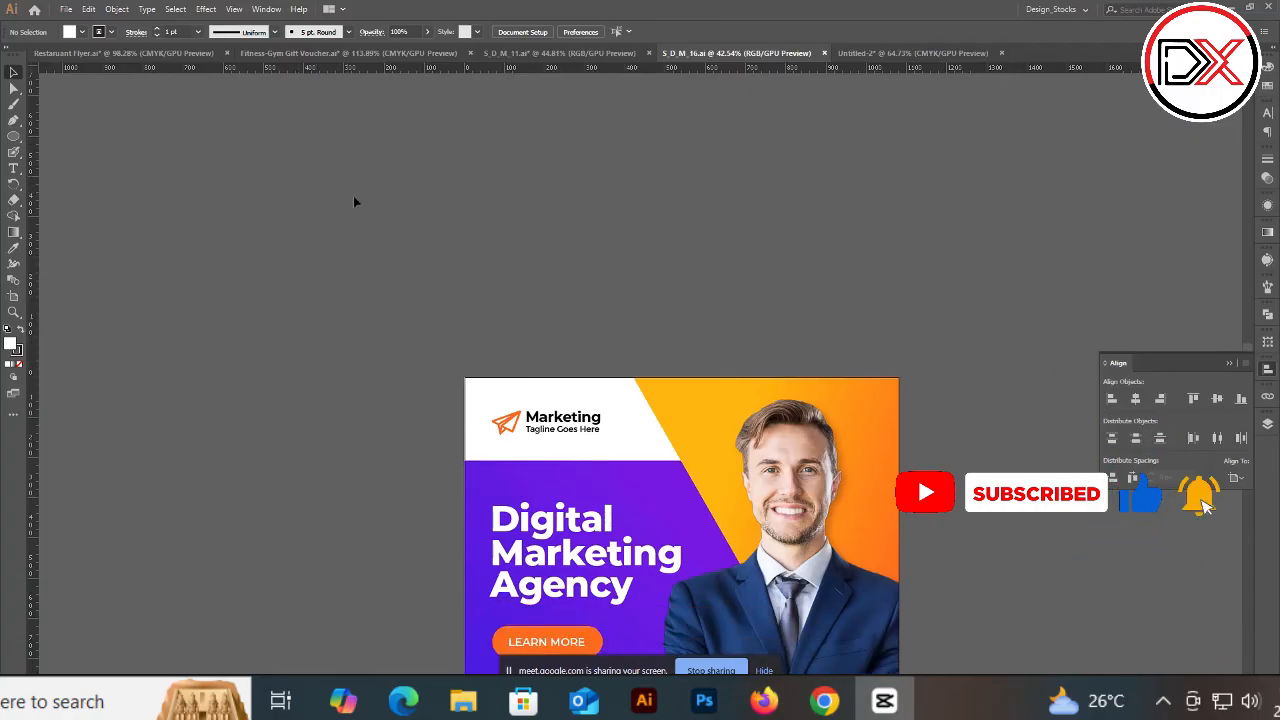
scroll(418, 212, up, 1)
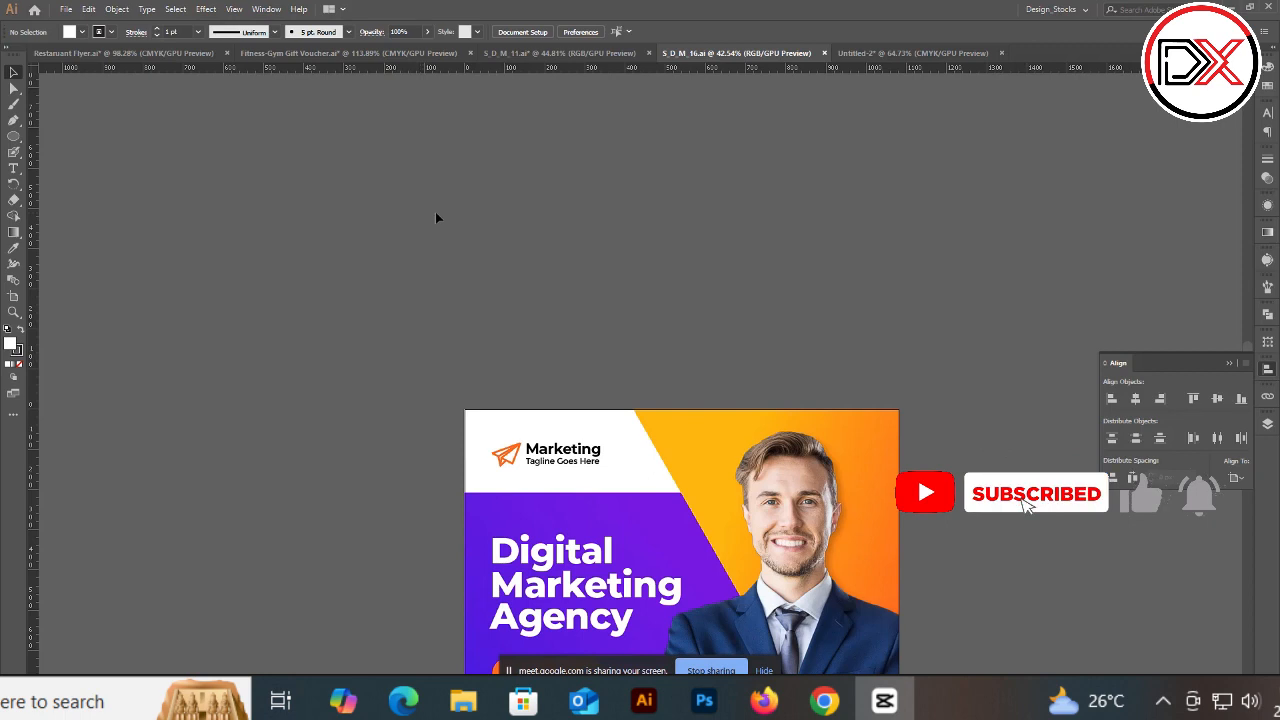
Step: Draw a white rectangle about 607 × 390 px above the flyer and shift it slightly right
drag(14, 138, 49, 134)
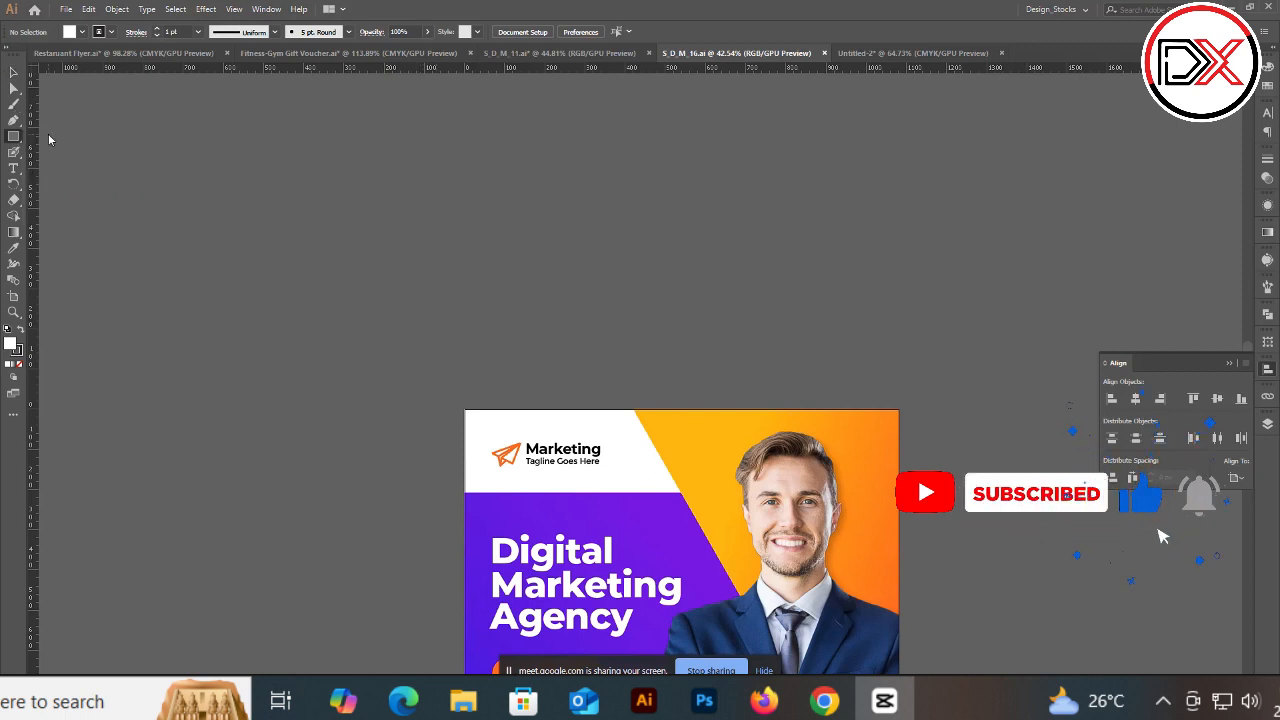
drag(140, 149, 449, 263)
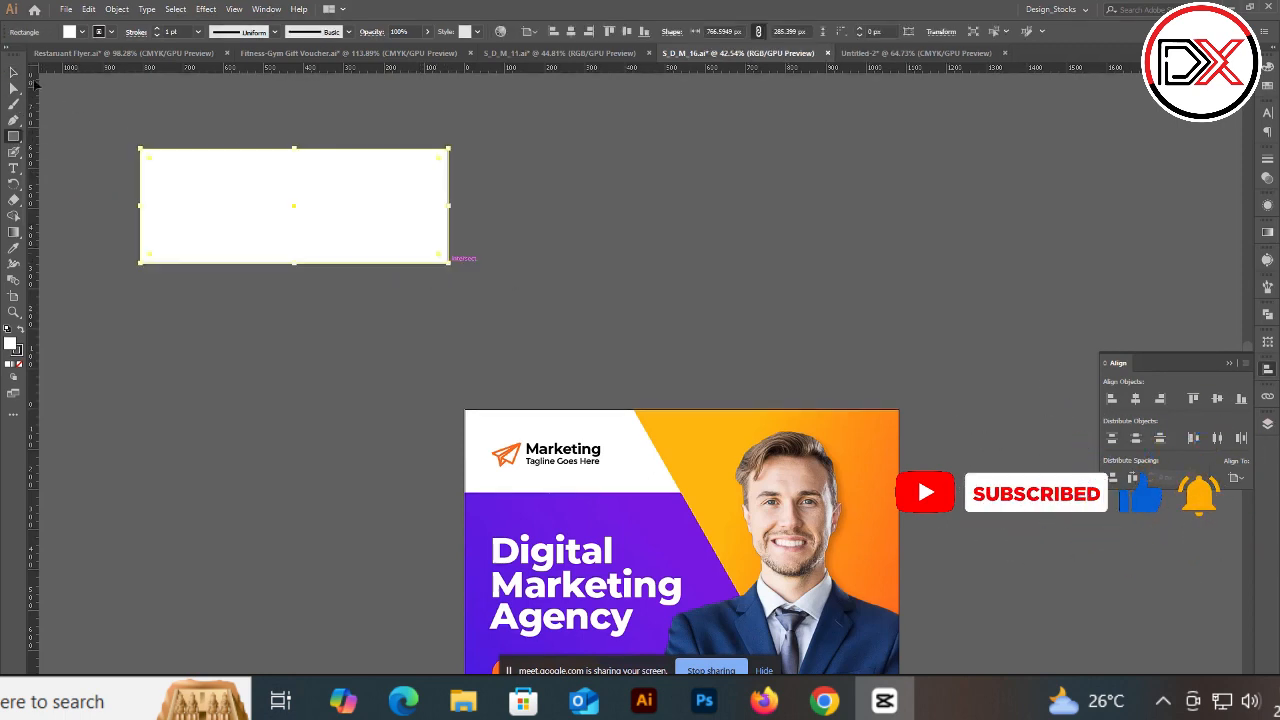
click(13, 72)
click(192, 127)
click(206, 178)
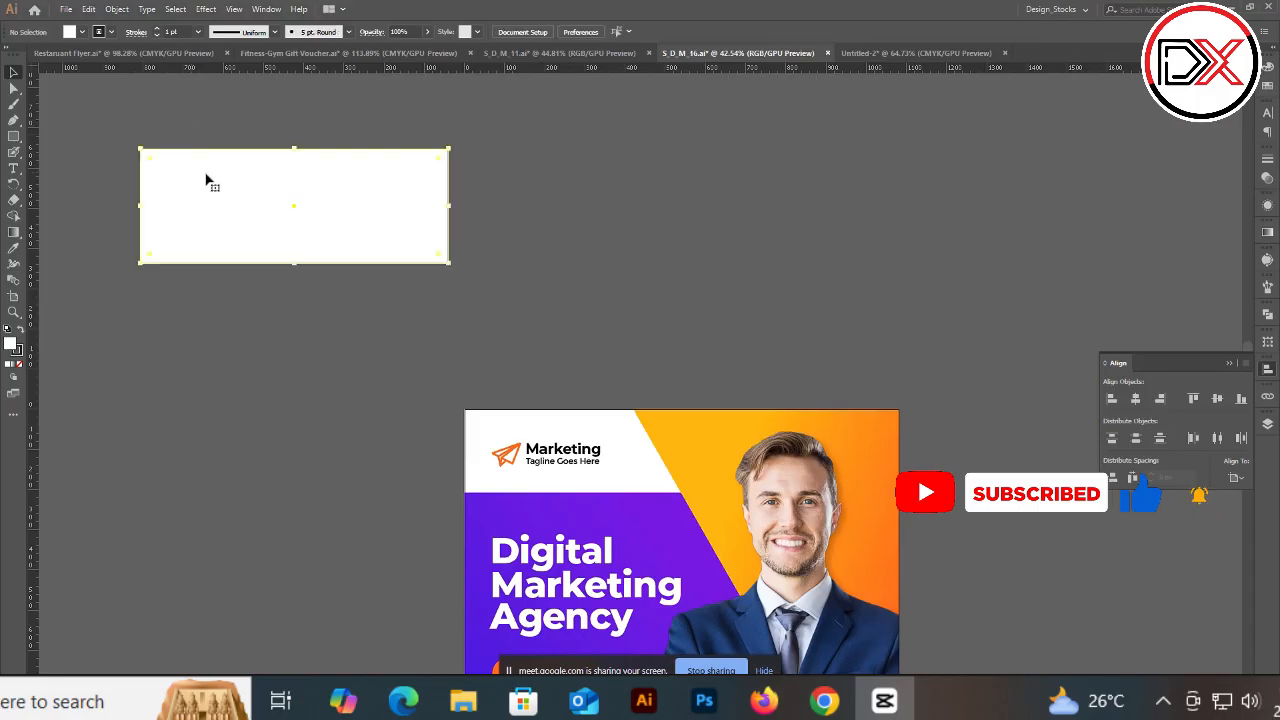
drag(447, 264, 386, 306)
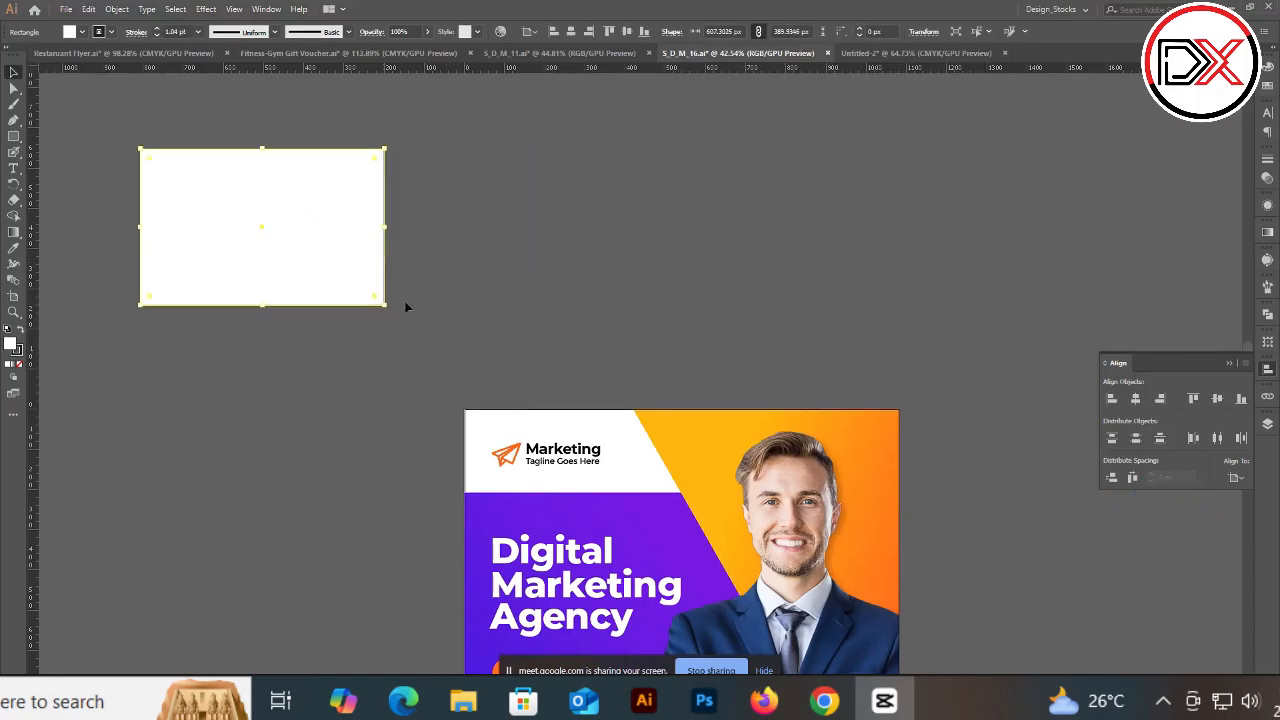
click(407, 307)
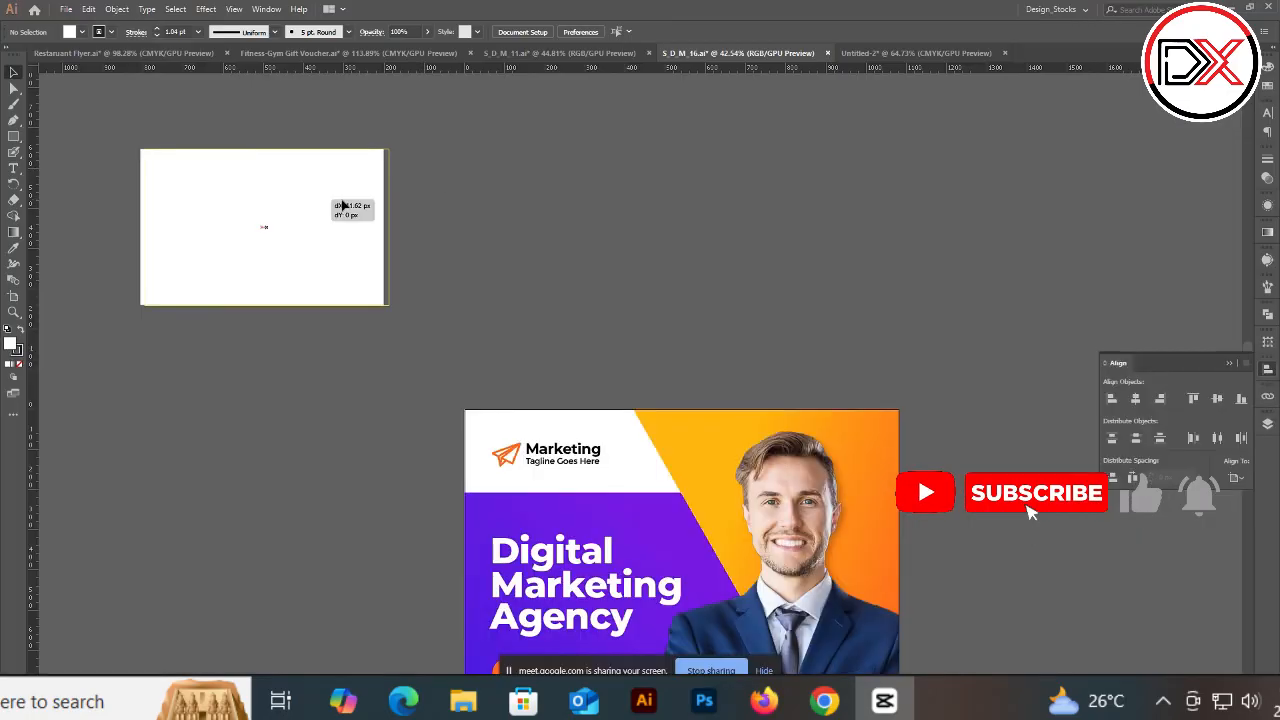
drag(337, 206, 480, 206)
click(544, 186)
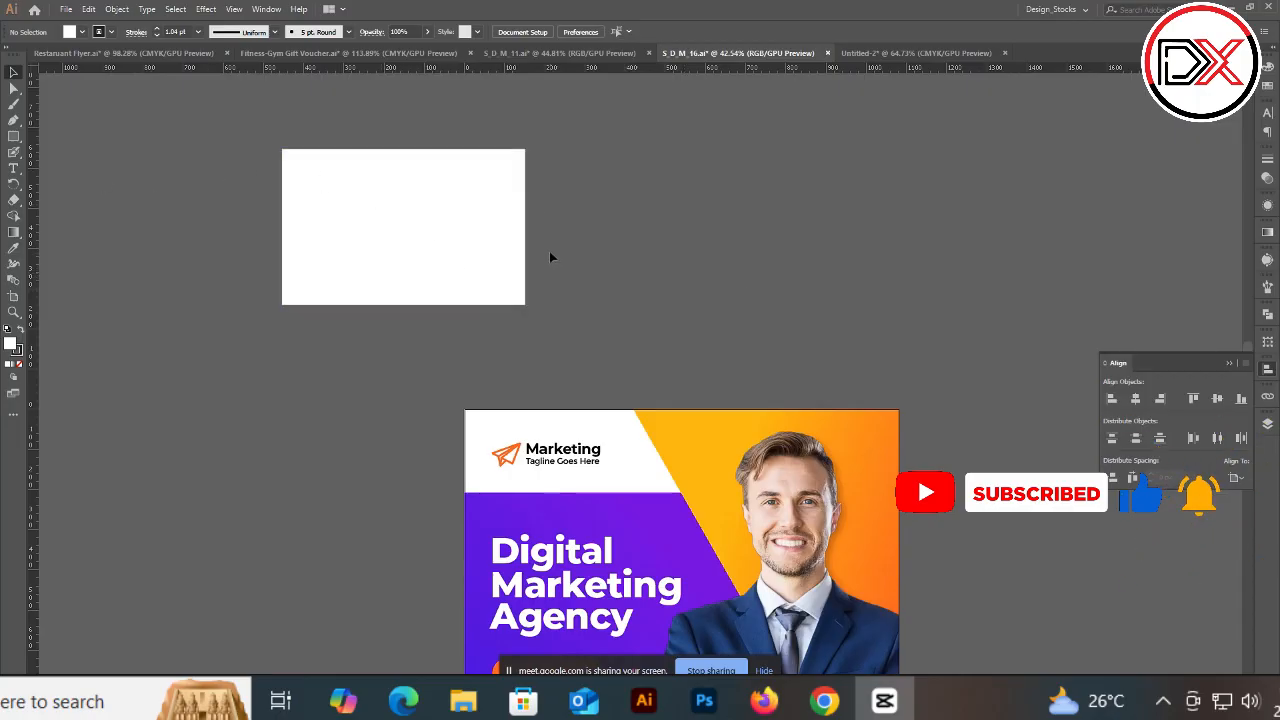
Step: Inspect the flyer's photo, purple background and tagline shapes by selecting each of them
scroll(551, 257, down, 5)
click(700, 150)
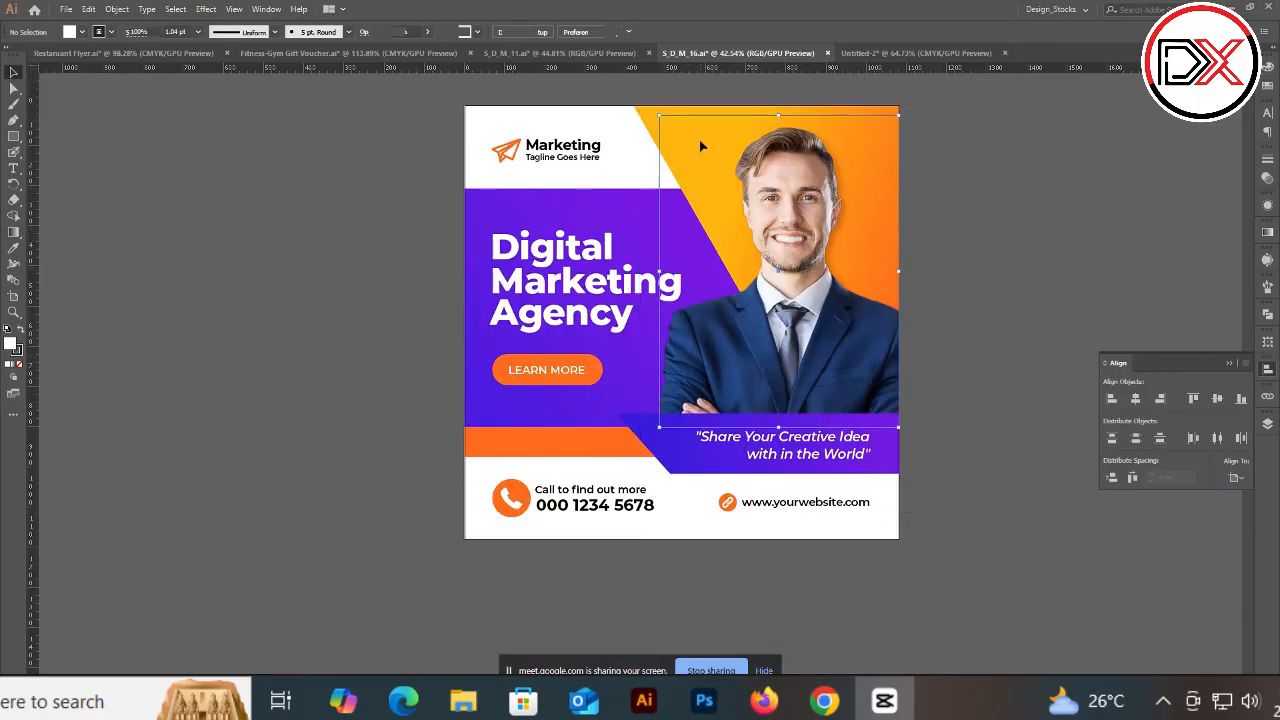
scroll(618, 150, up, 2)
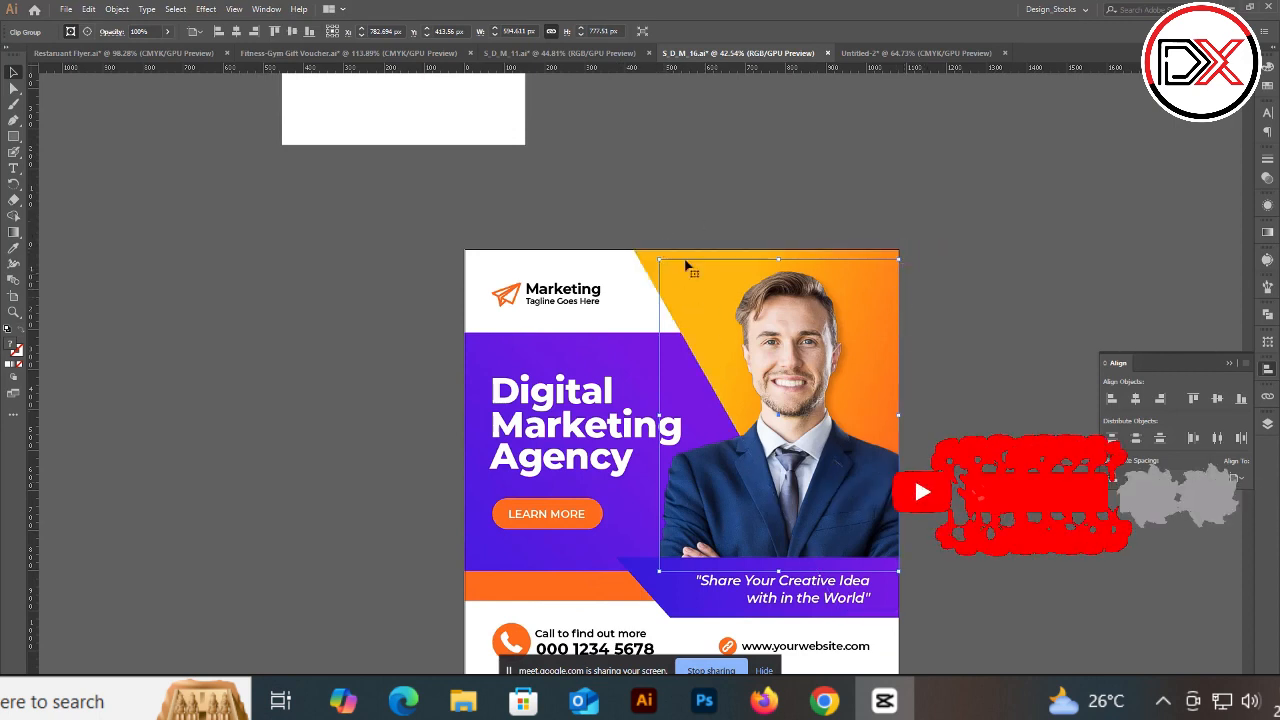
scroll(603, 298, down, 1)
click(603, 298)
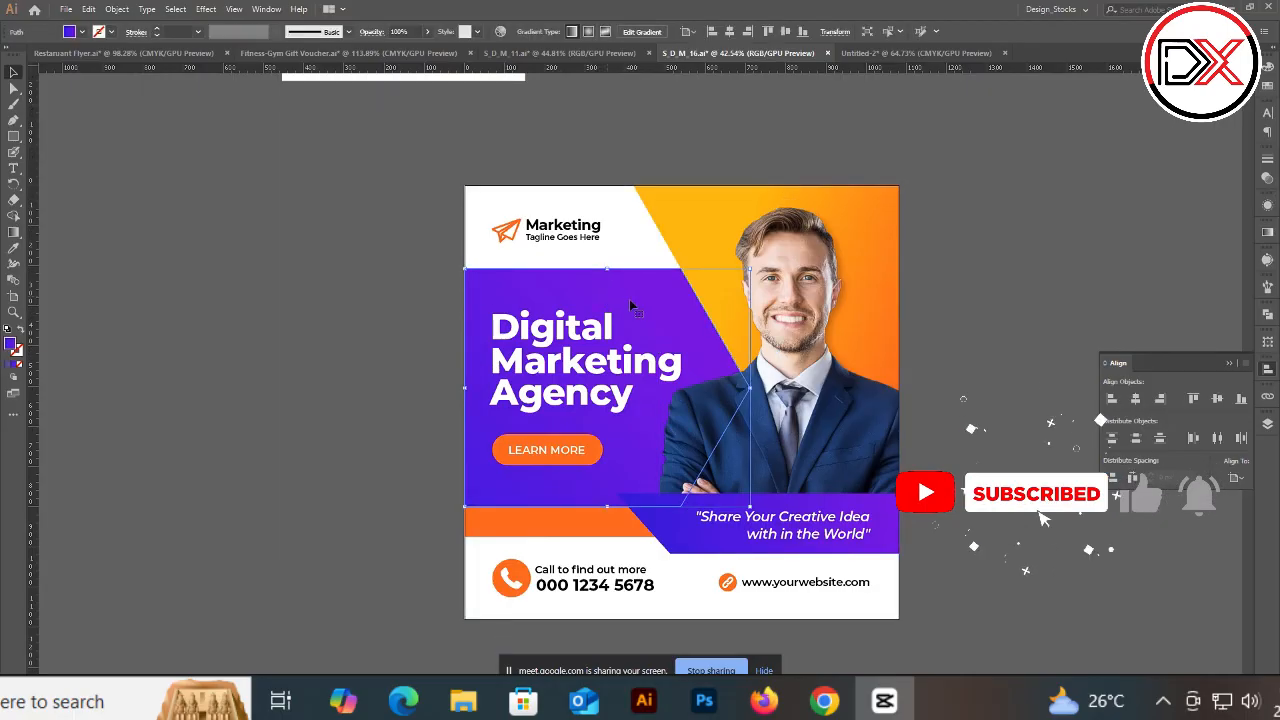
click(321, 285)
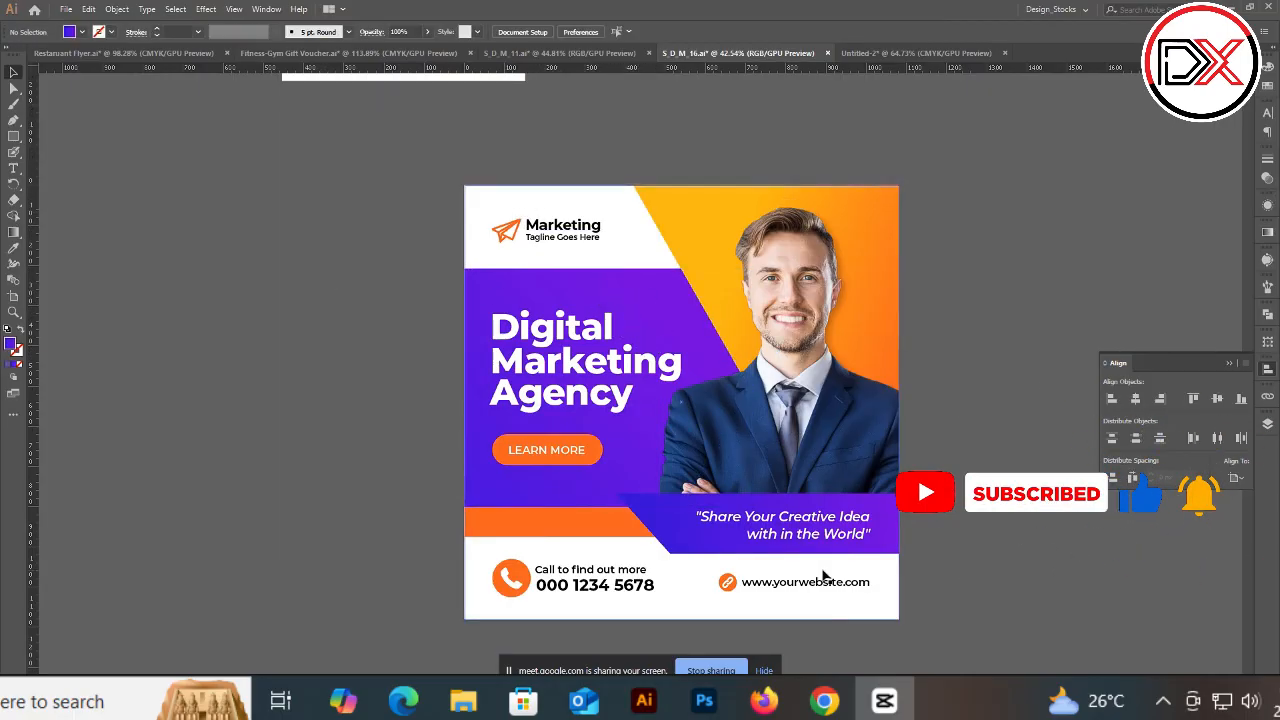
scroll(600, 330, down, 1)
click(655, 470)
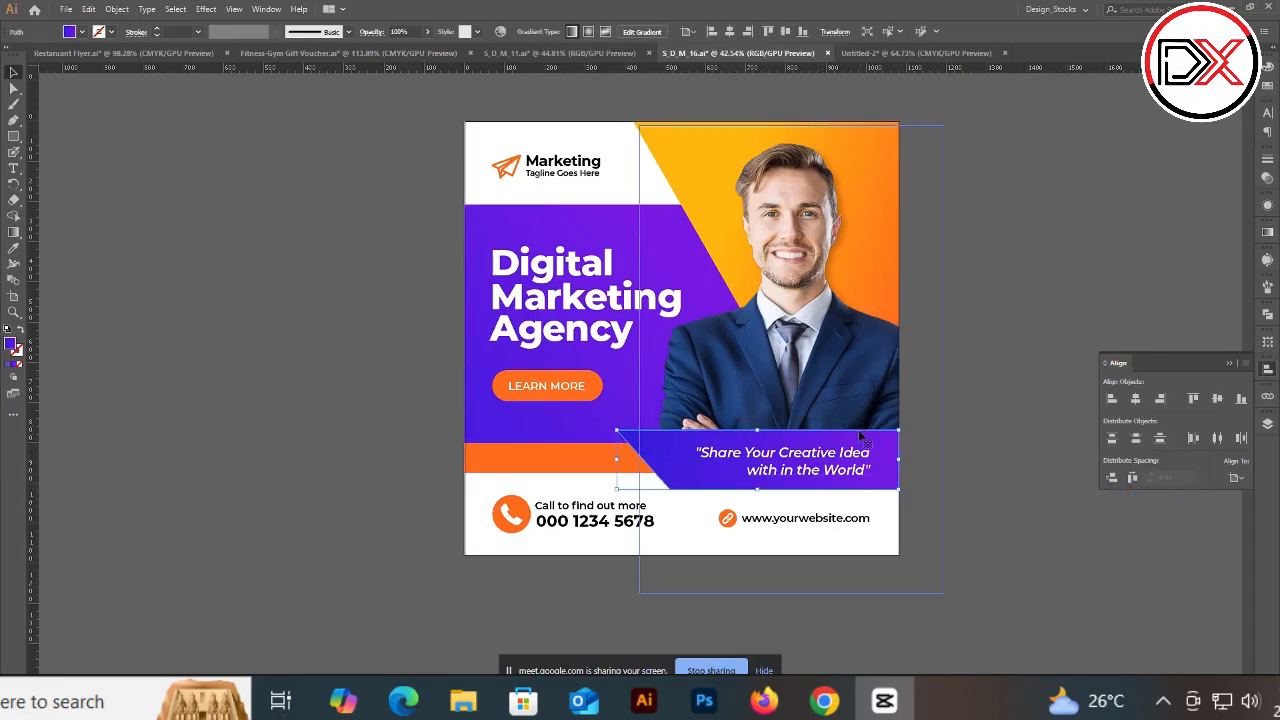
scroll(630, 445, down, 1)
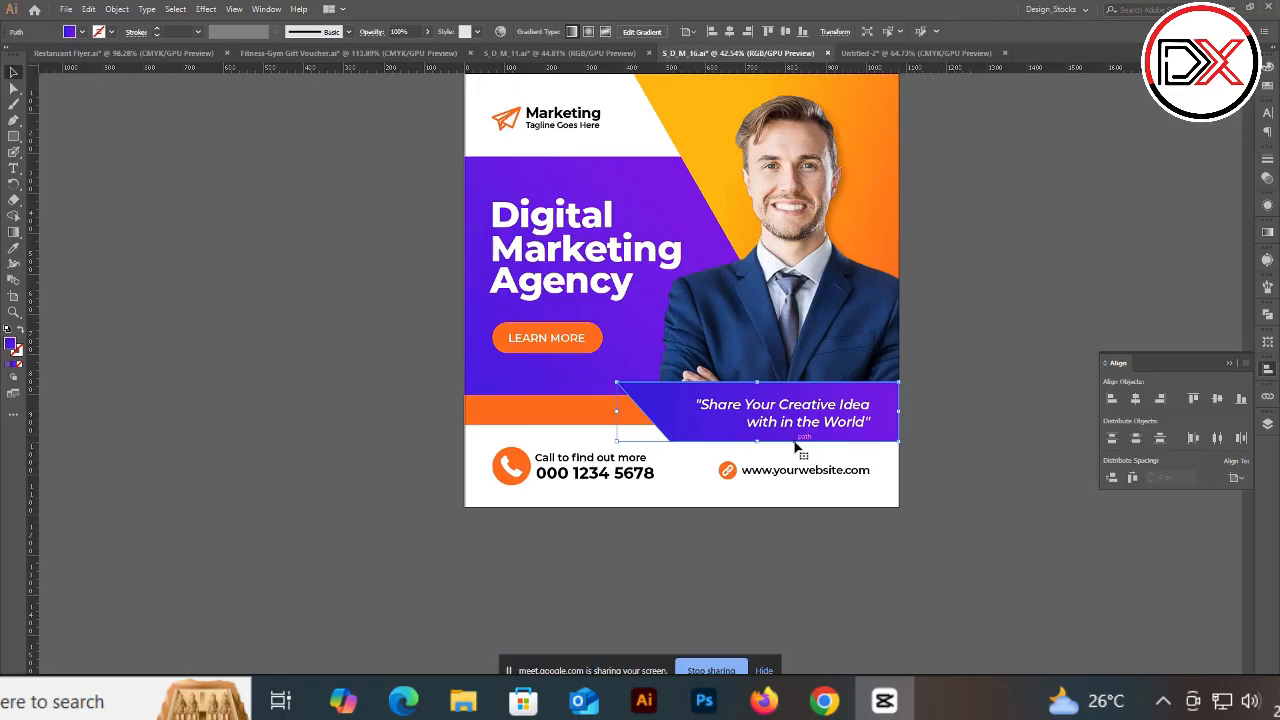
scroll(947, 234, up, 1)
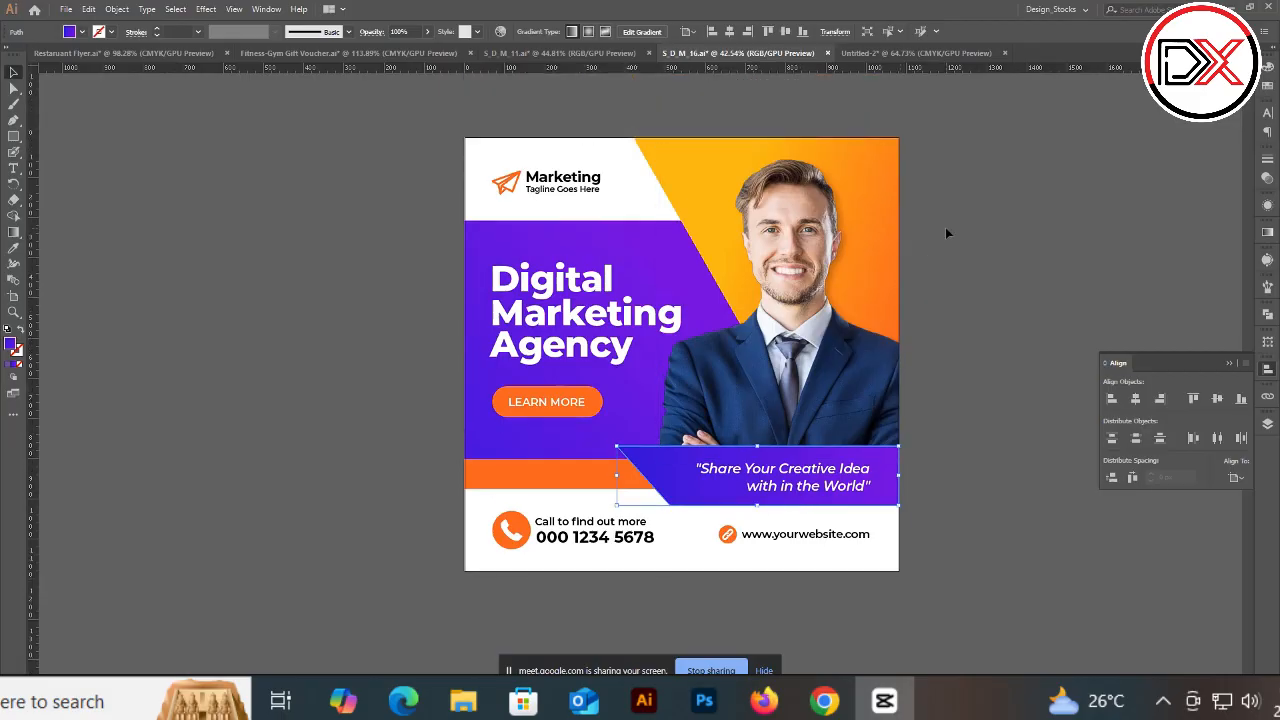
click(945, 233)
scroll(945, 231, up, 1)
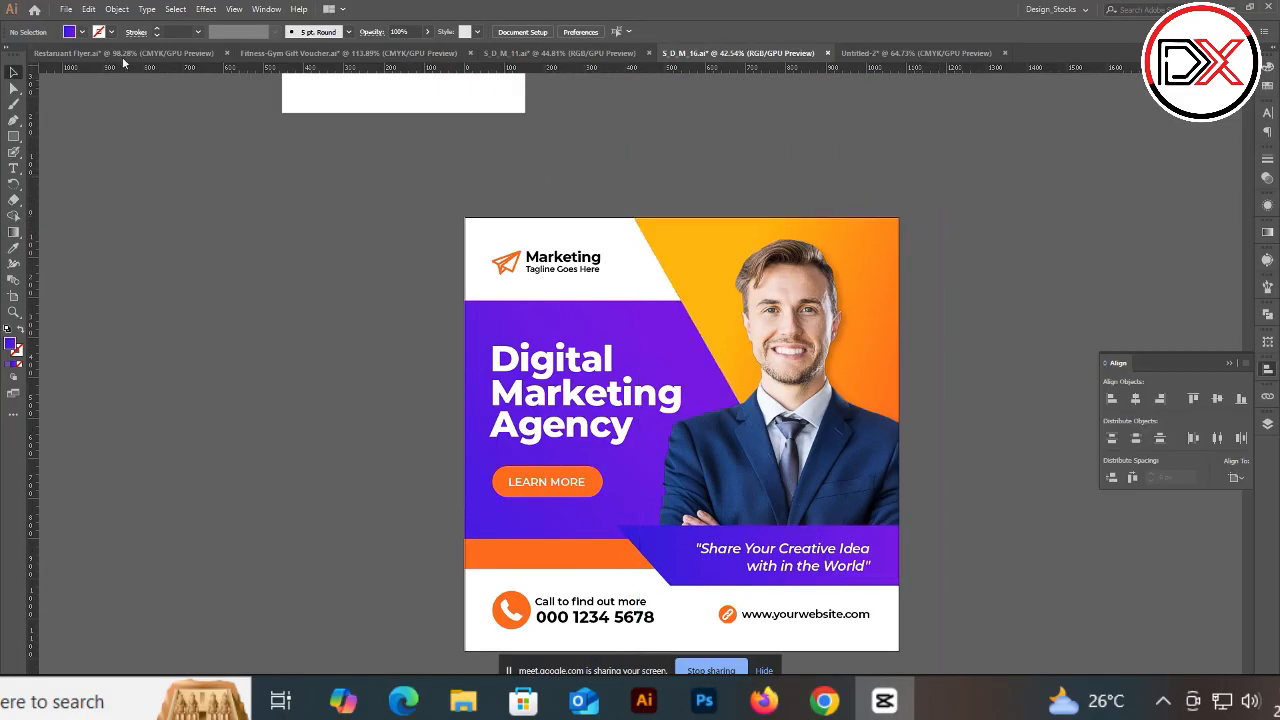
Step: Look through the other open documents, the gym gift voucher and Untitled-2
click(357, 53)
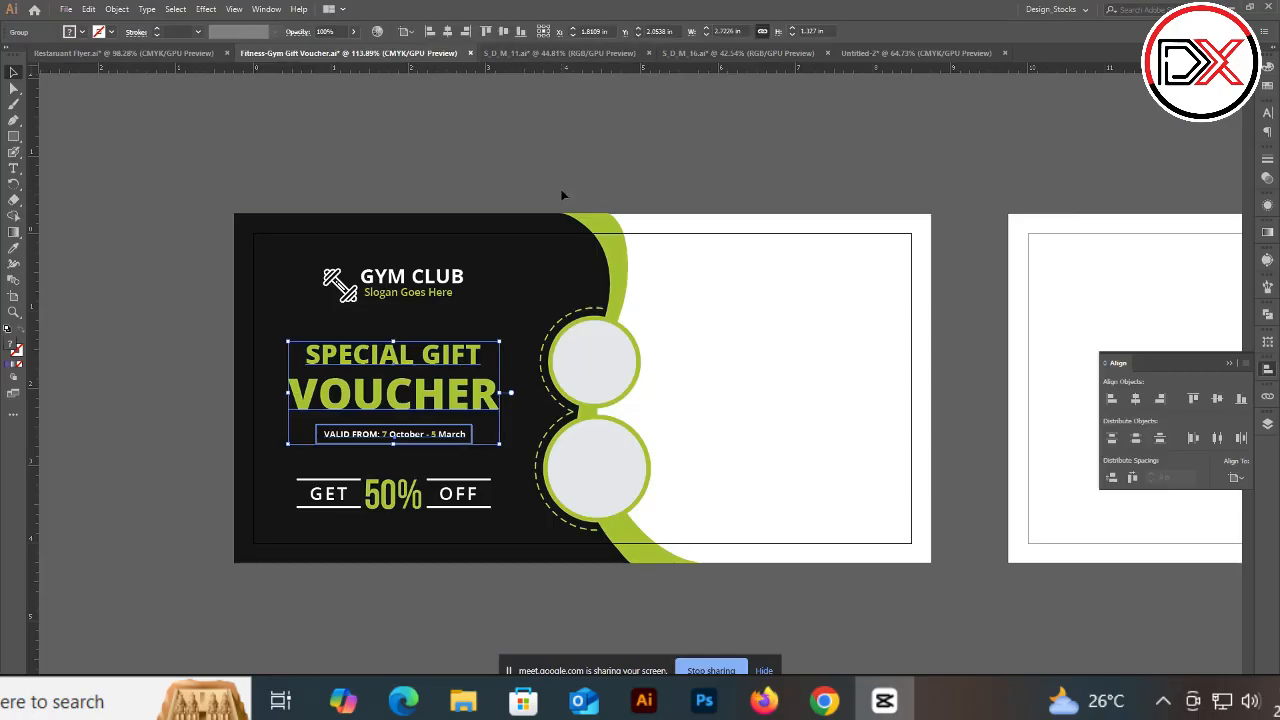
click(582, 262)
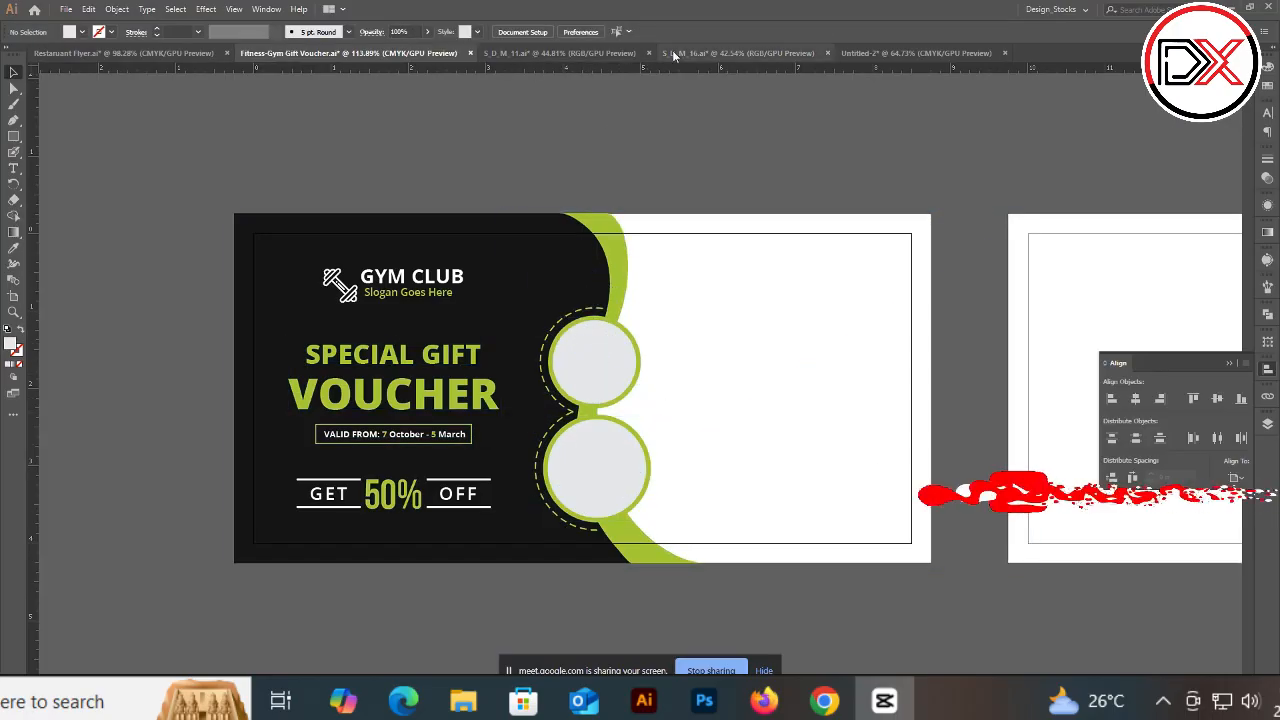
click(738, 53)
click(900, 53)
scroll(655, 315, down, 3)
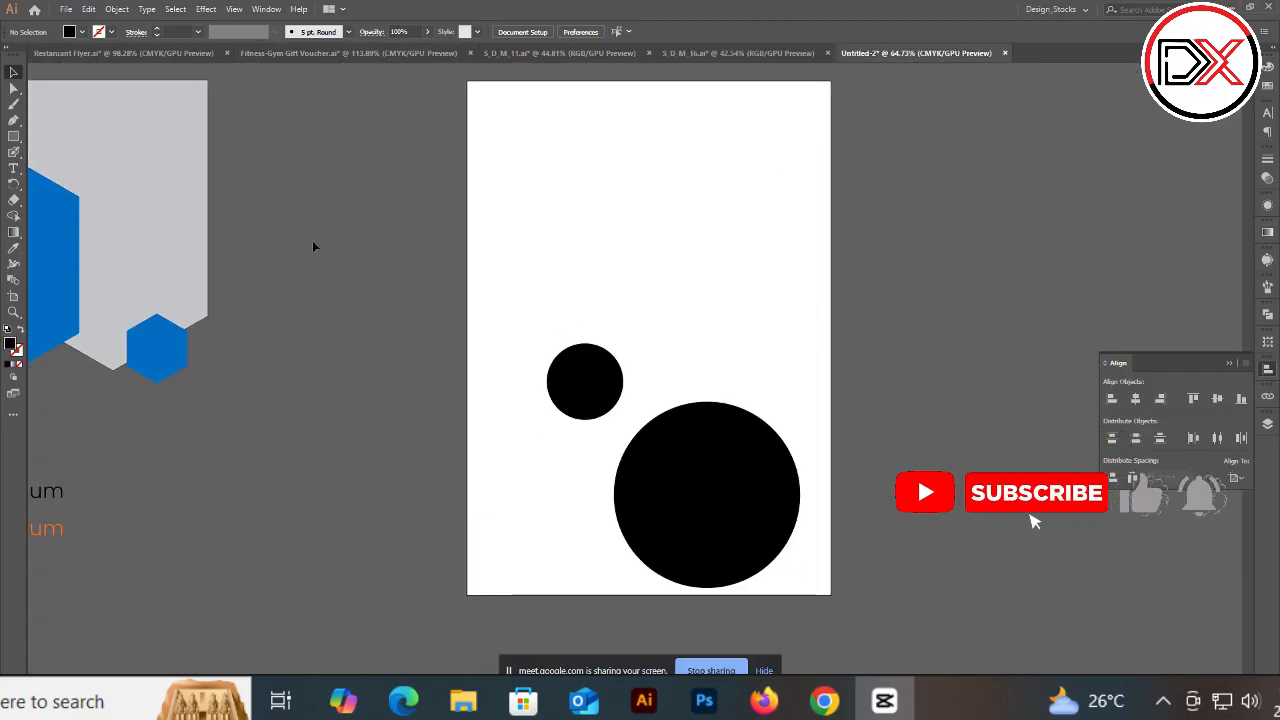
scroll(280, 231, up, 1)
Step: Examine how the hexagon graphic in Untitled-2 is built by selecting its shapes
drag(406, 247, 874, 302)
click(353, 287)
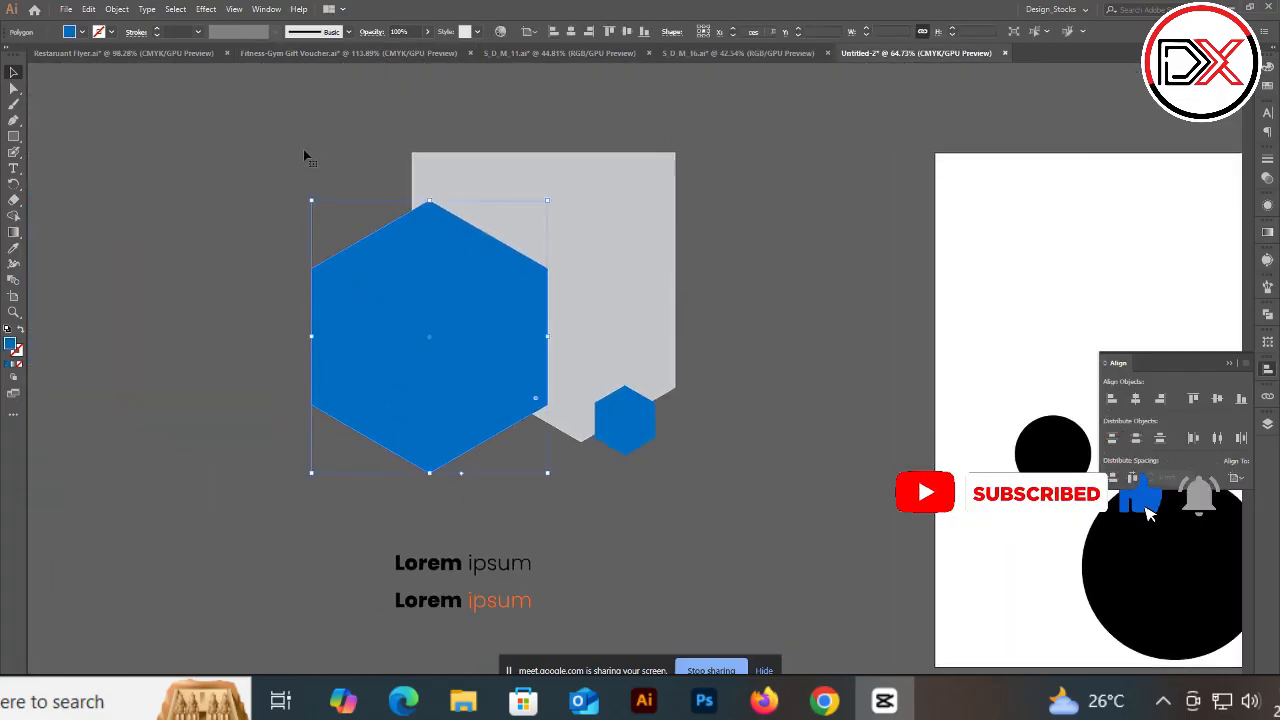
drag(304, 151, 714, 476)
click(771, 382)
drag(757, 268, 408, 400)
click(264, 227)
drag(238, 197, 778, 471)
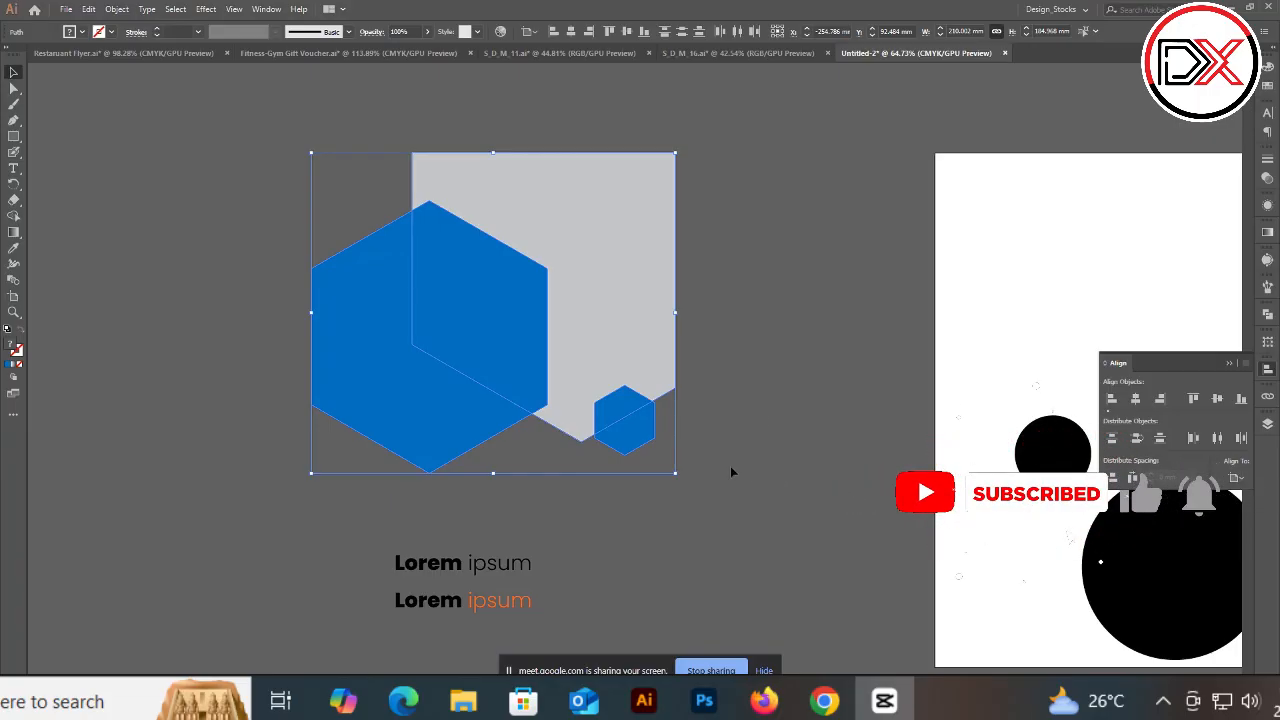
click(790, 340)
click(481, 311)
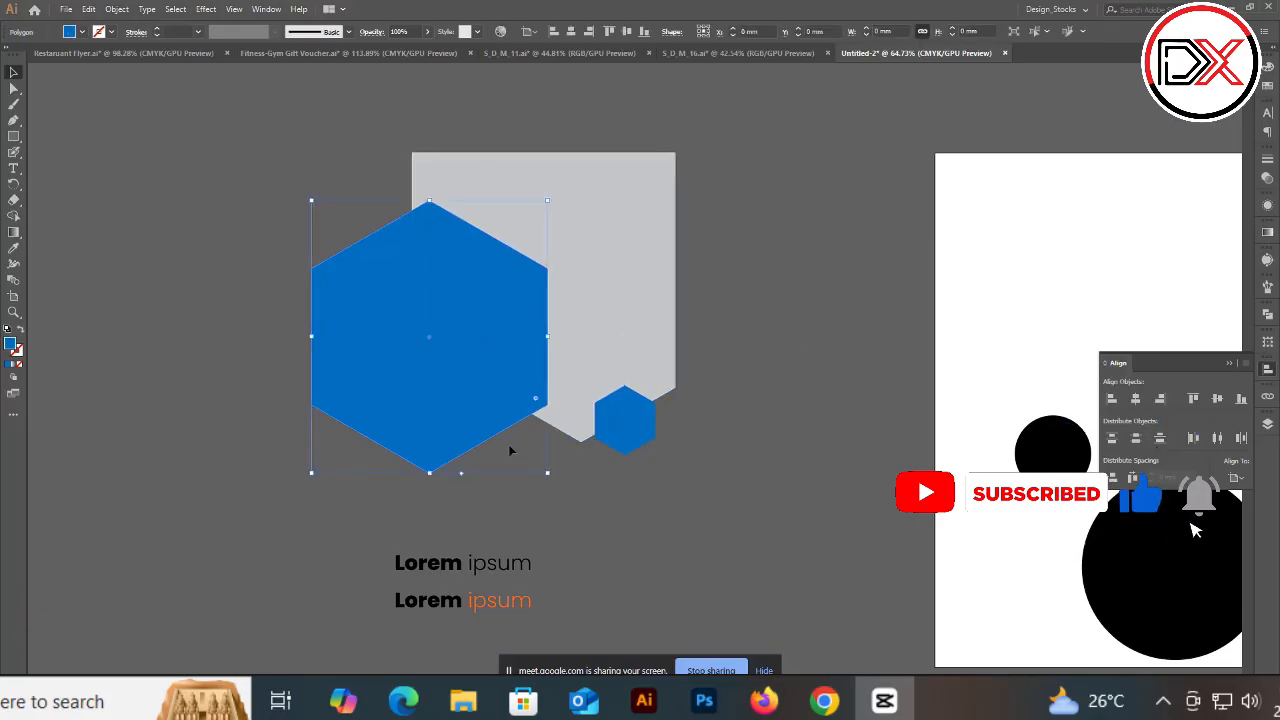
scroll(509, 447, down, 2)
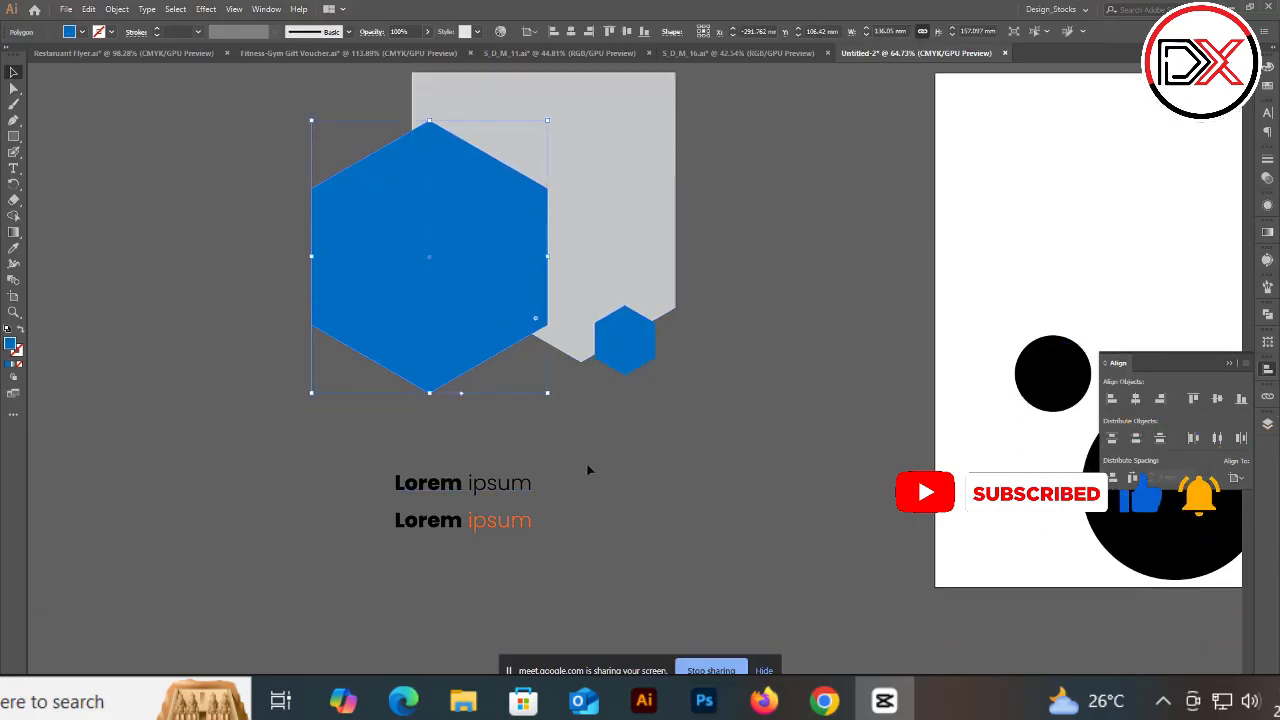
scroll(620, 465, down, 2)
drag(588, 402, 369, 503)
click(588, 416)
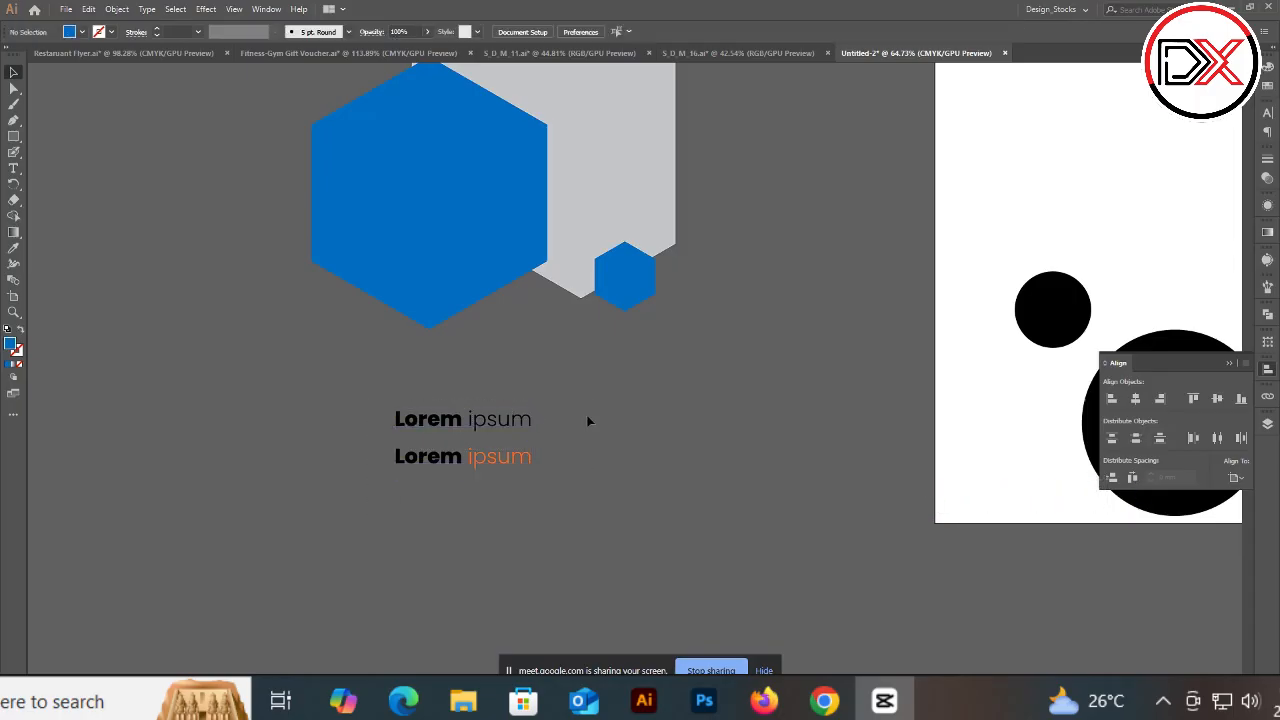
Step: Move the black Lorem ipsum text below the orange Lorem ipsum line
click(494, 416)
drag(494, 416, 226, 284)
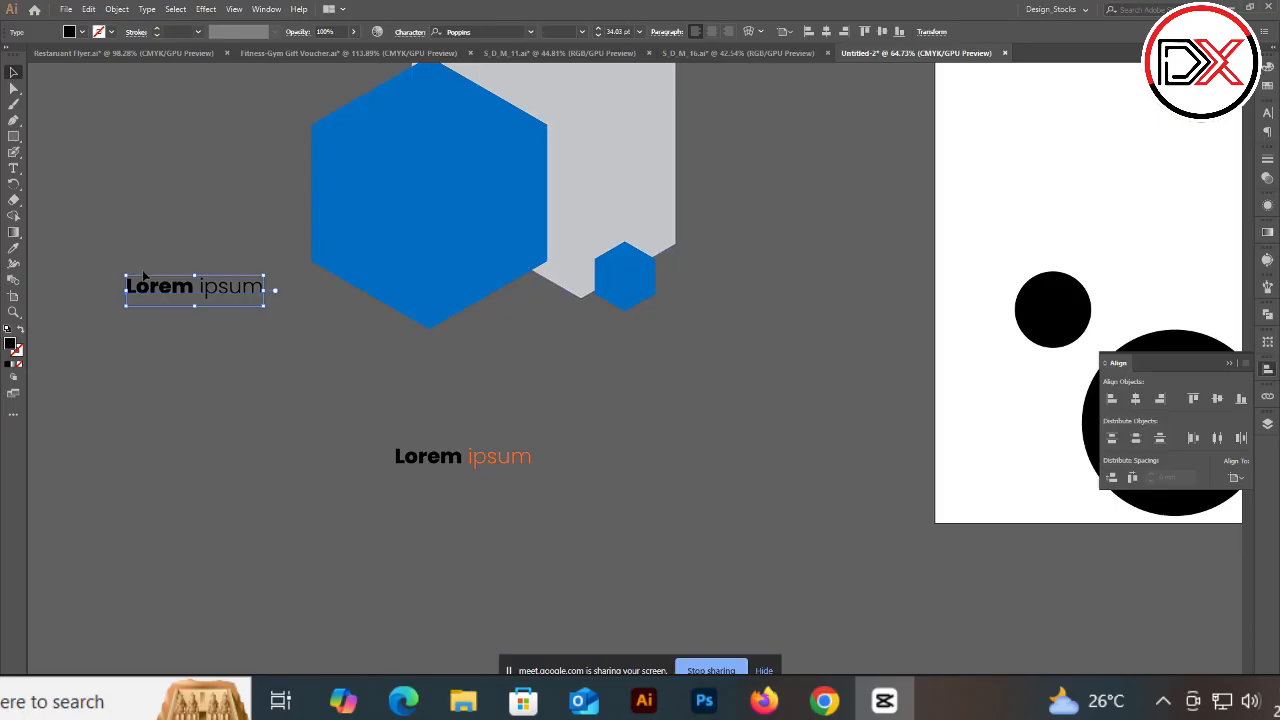
click(161, 224)
click(168, 296)
drag(200, 300, 460, 515)
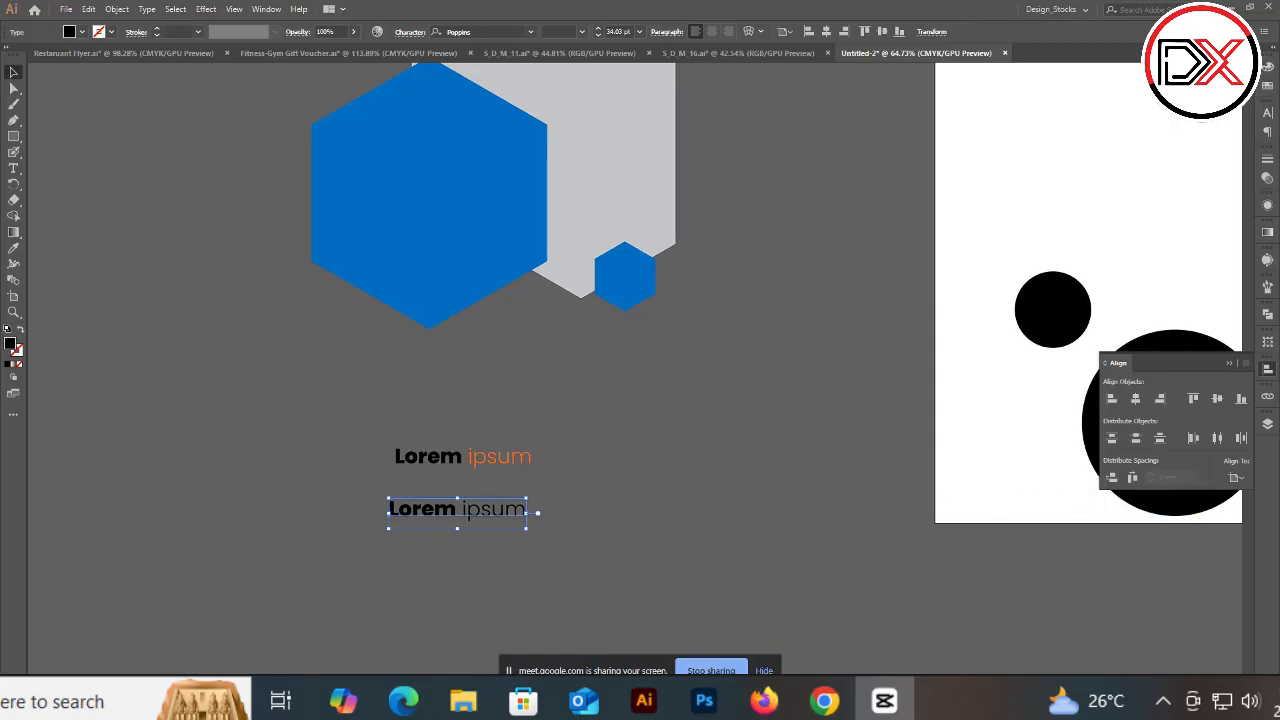
Step: Open File Explorer, go to the Desktop's Repitation folder and select image 01
key(super+e)
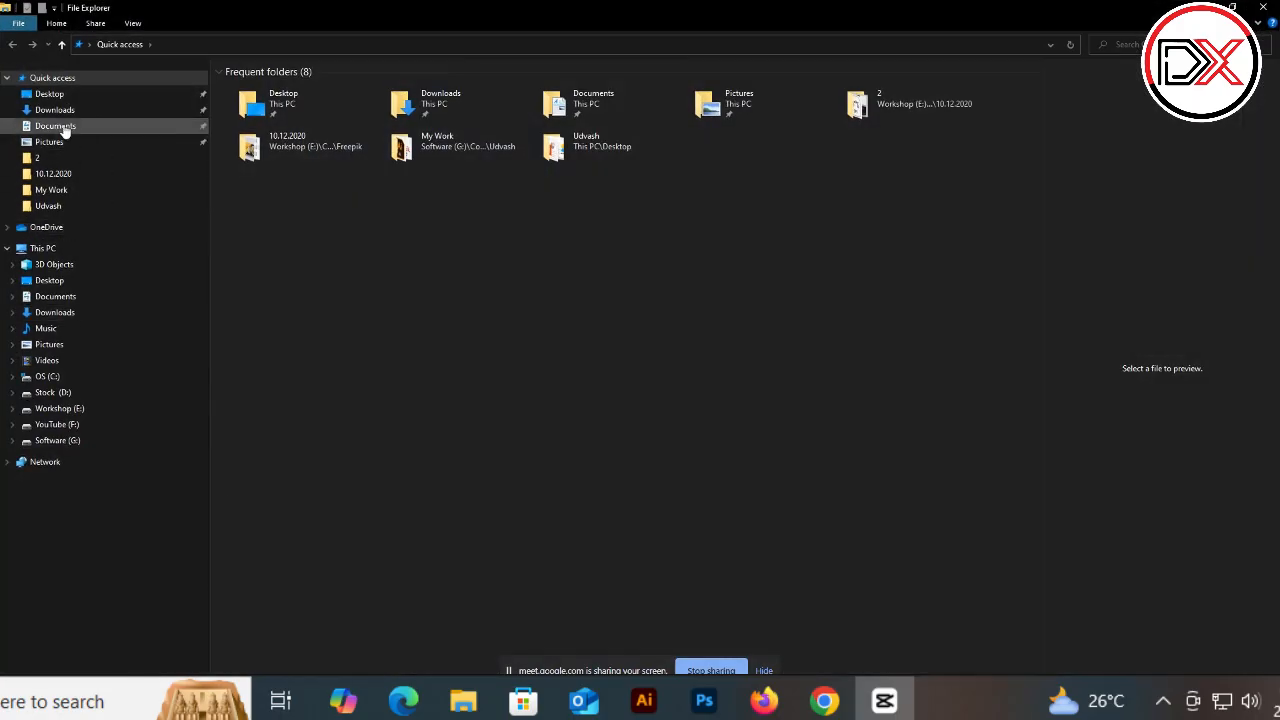
click(50, 94)
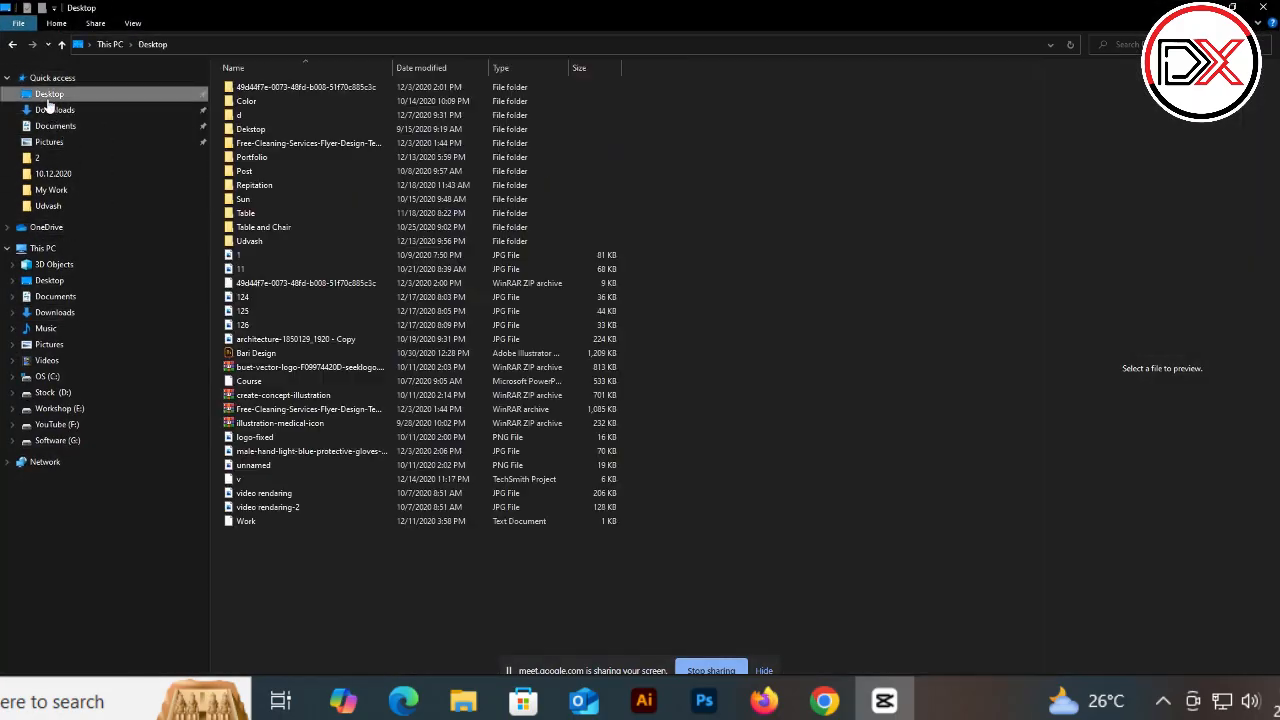
click(255, 213)
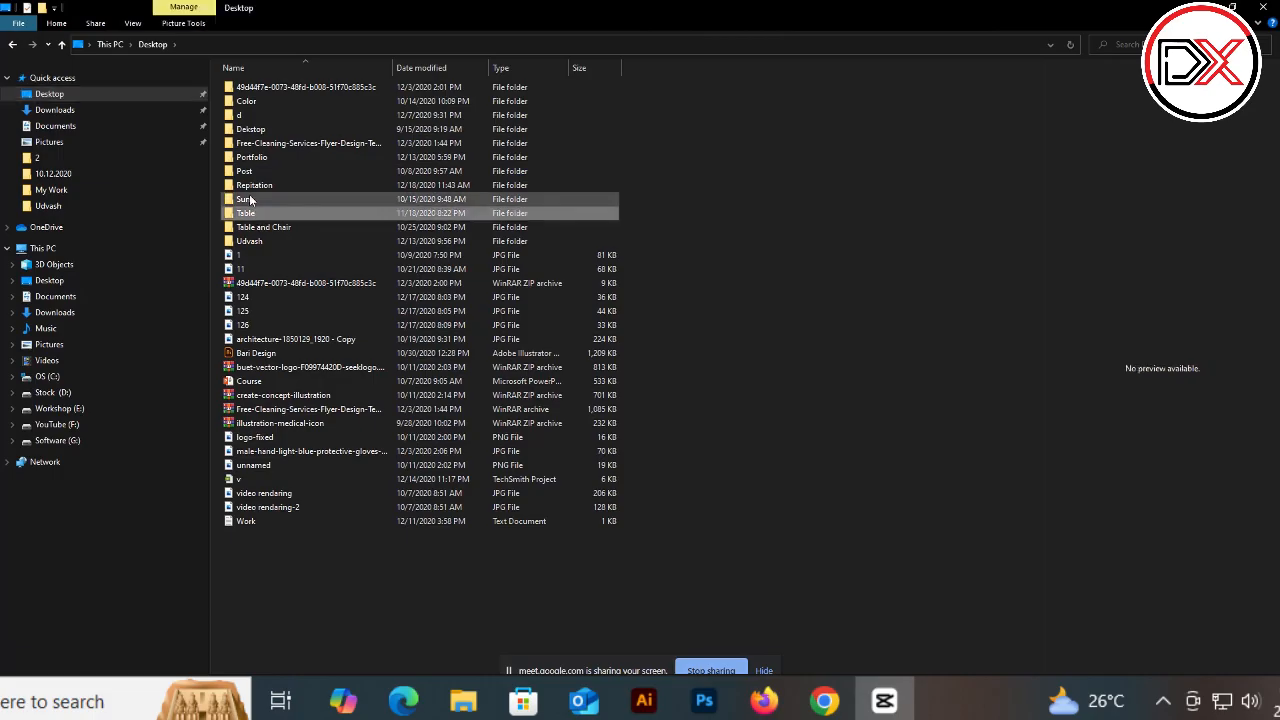
click(251, 186)
double_click(251, 186)
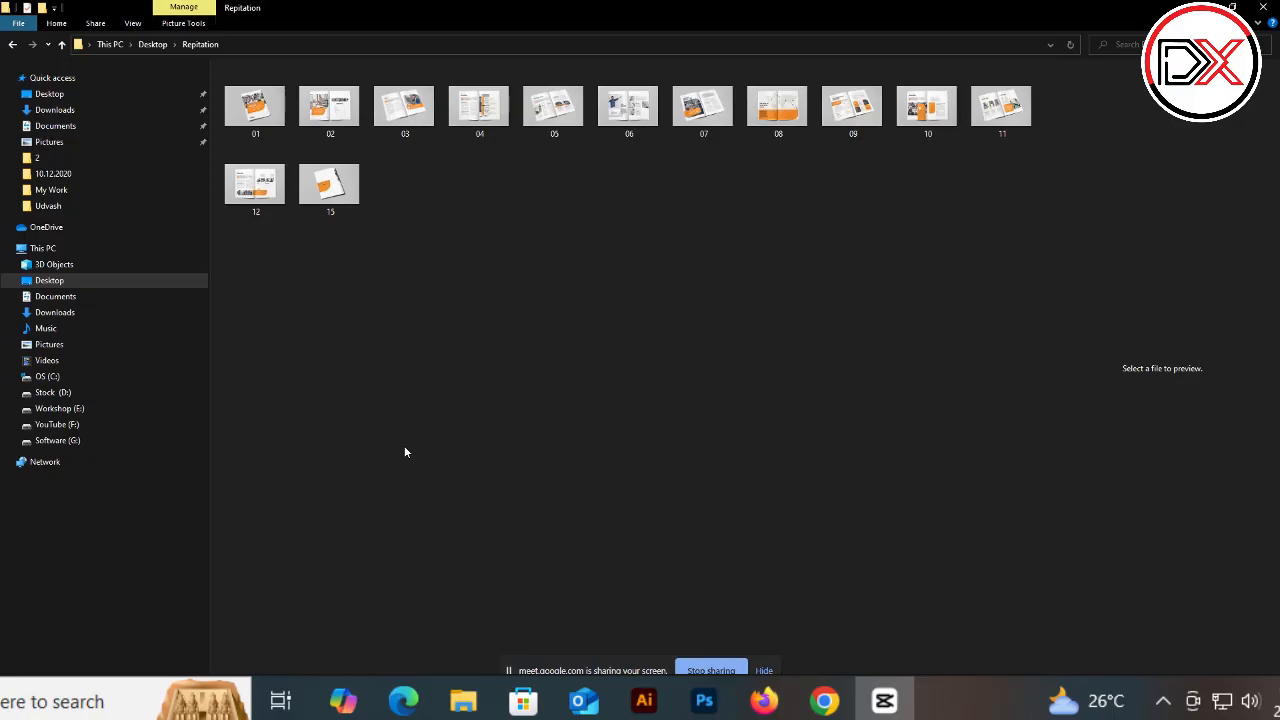
click(258, 127)
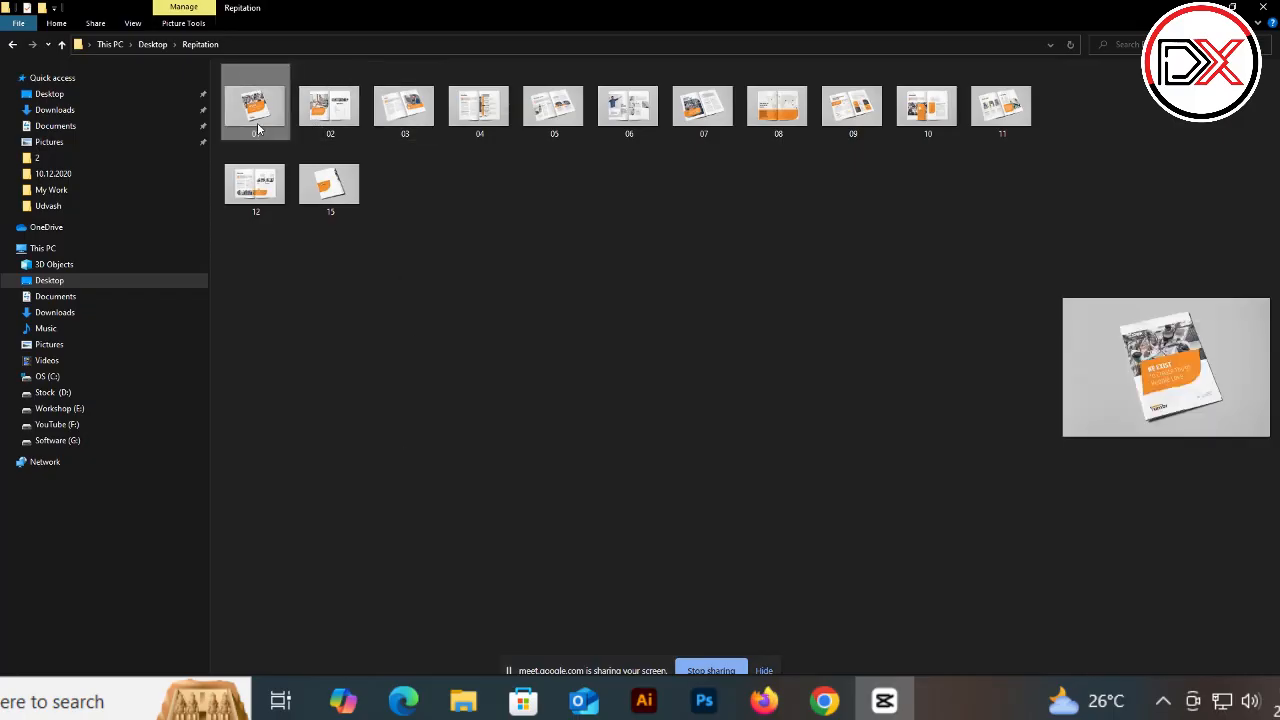
Step: Open image 01 and page through the Repitation brochure reference images one by one
double_click(253, 108)
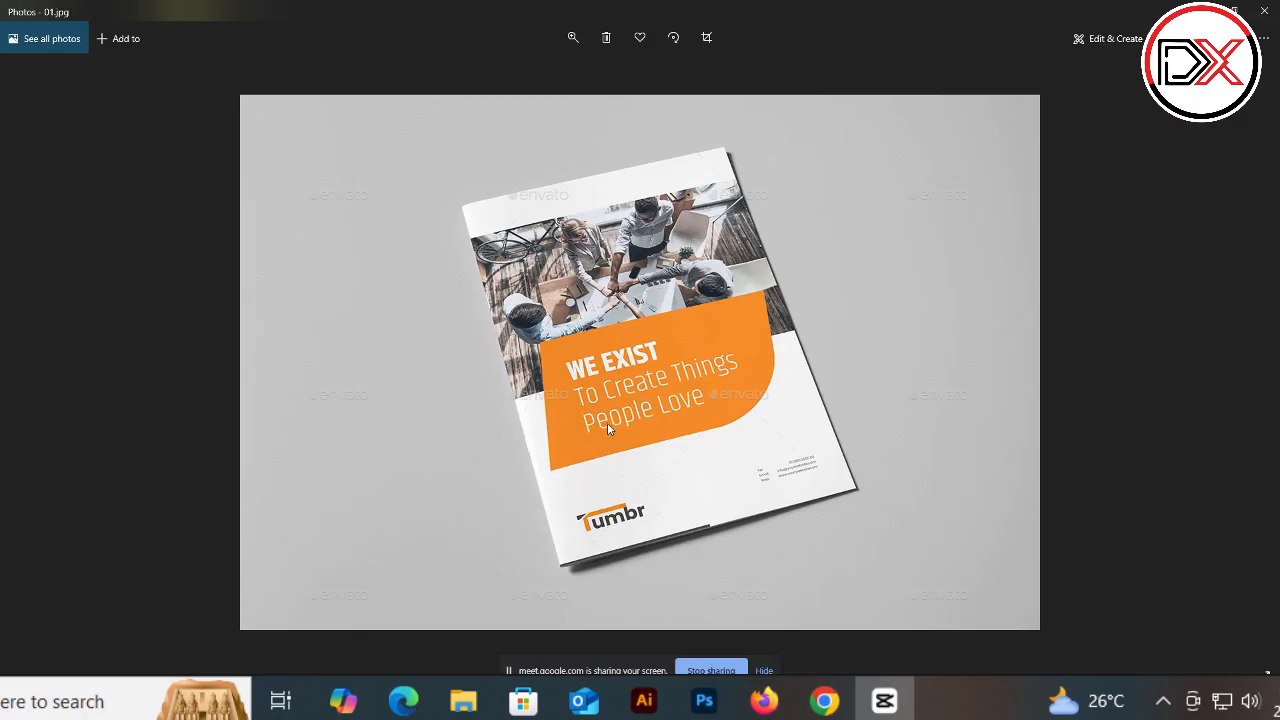
key(Right)
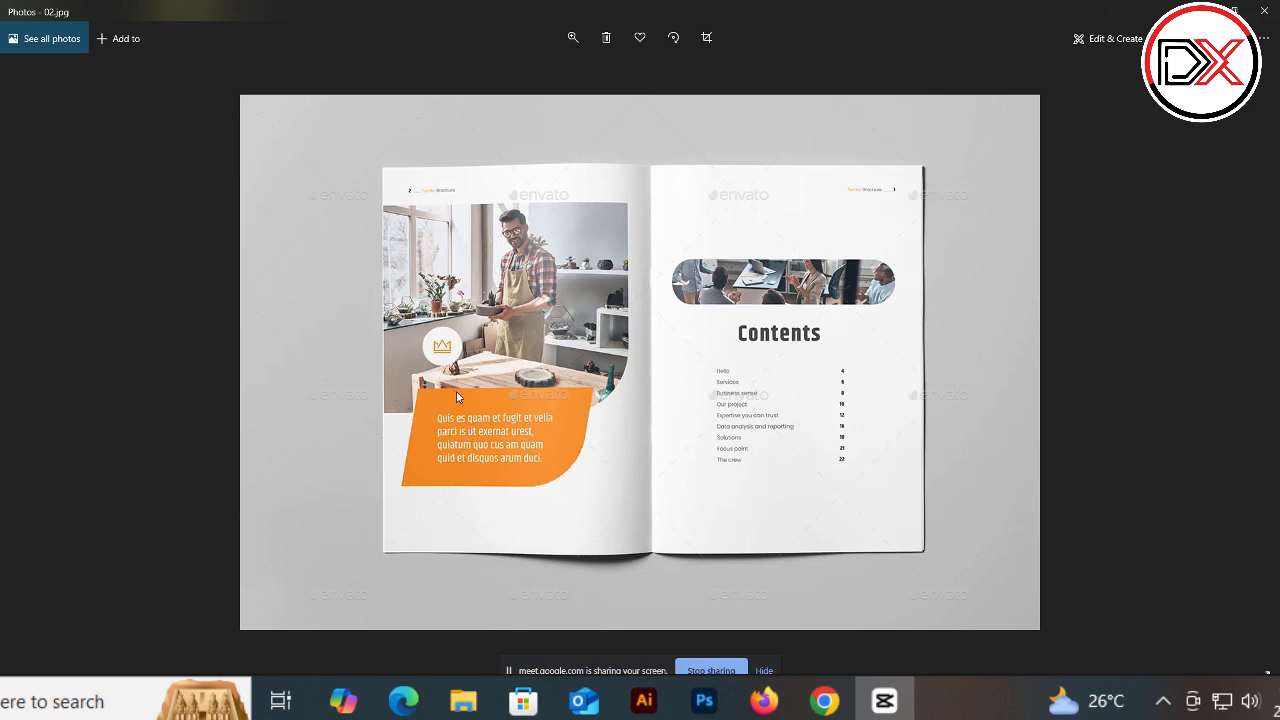
key(Right)
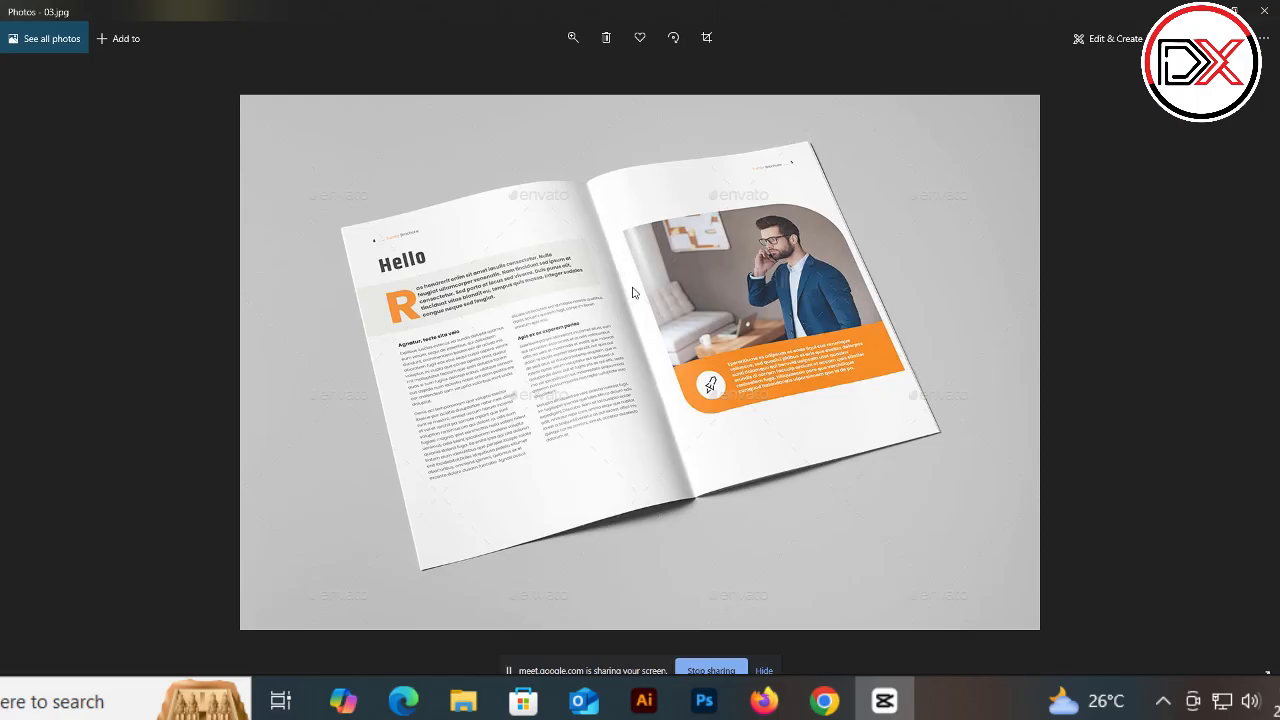
key(Right)
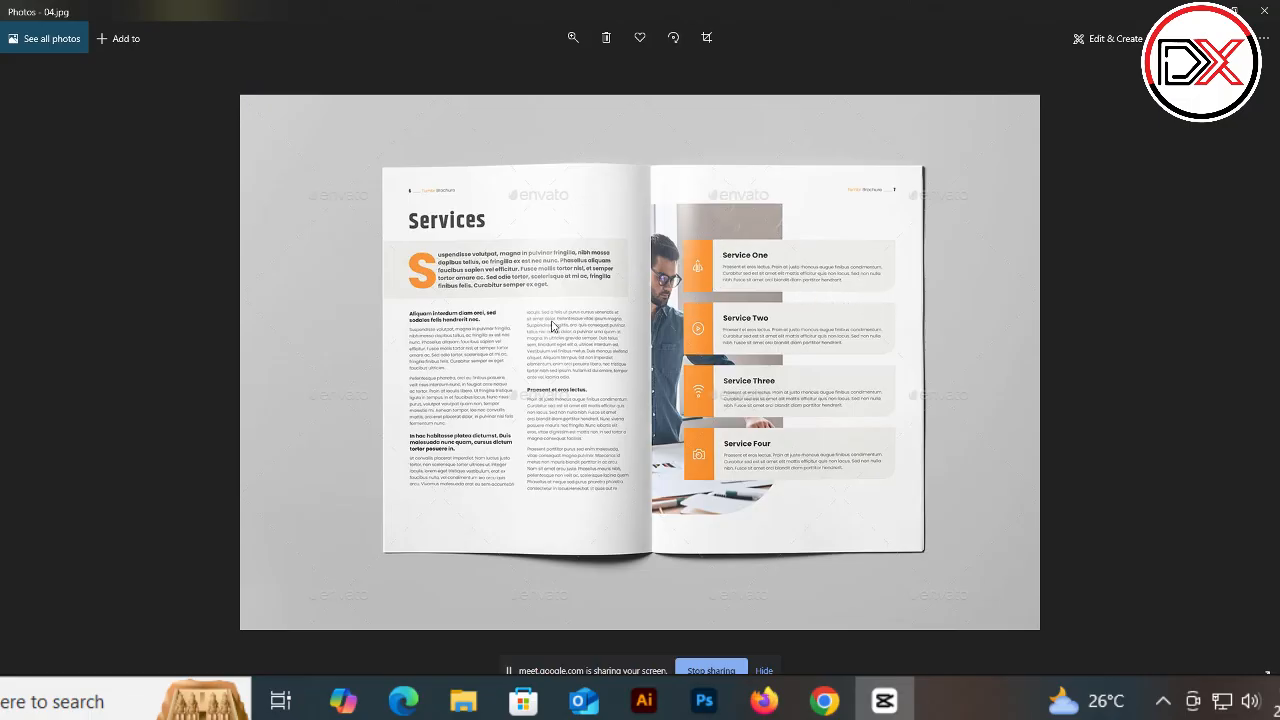
key(Right)
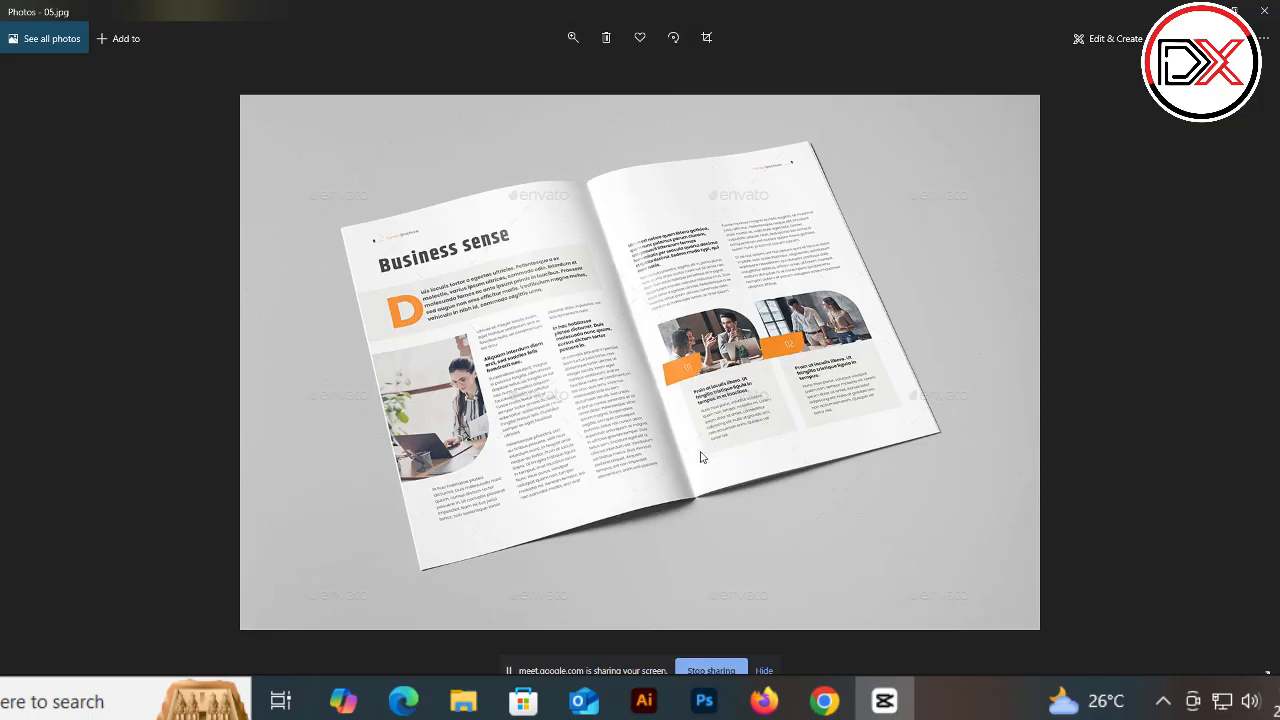
key(Right)
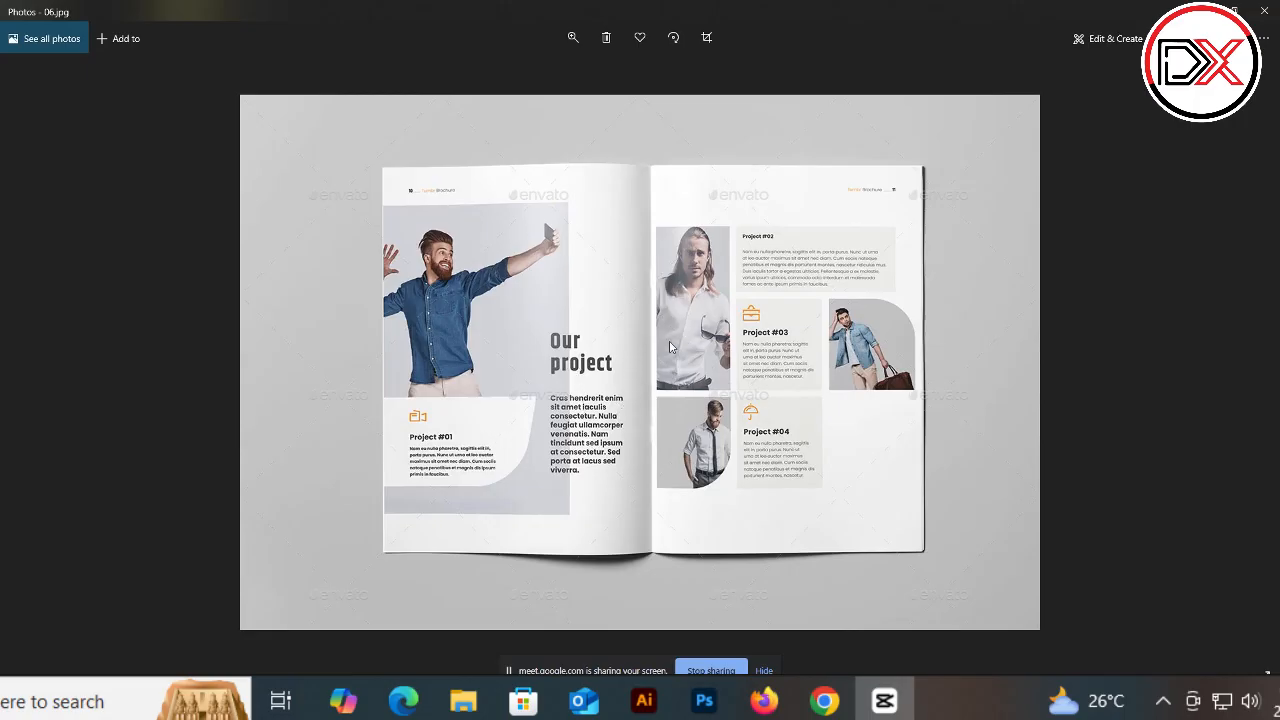
key(Right)
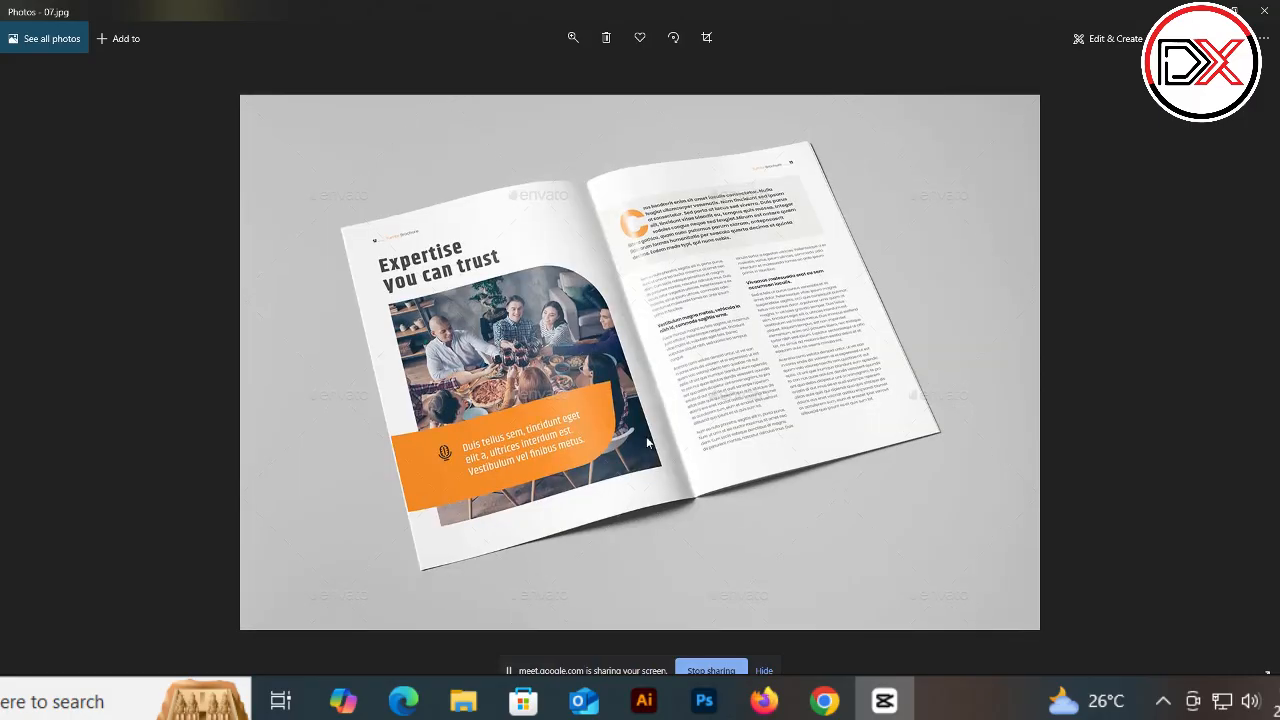
key(Right)
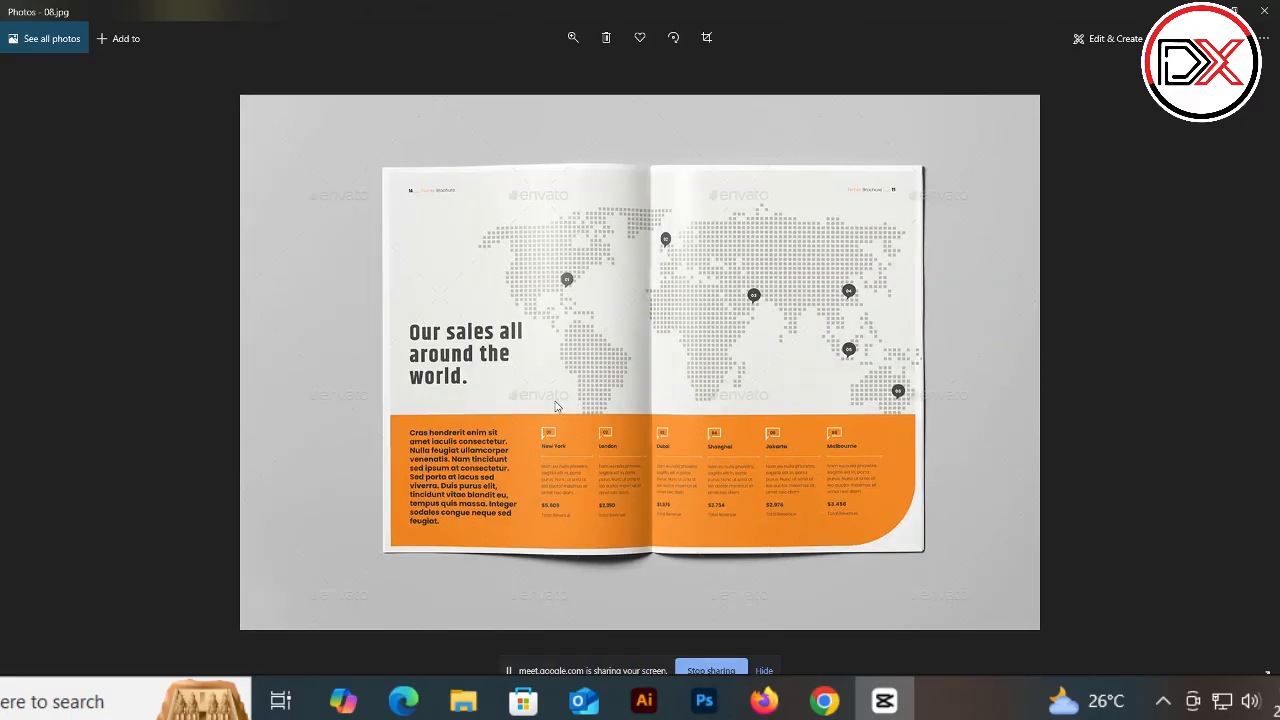
key(Right)
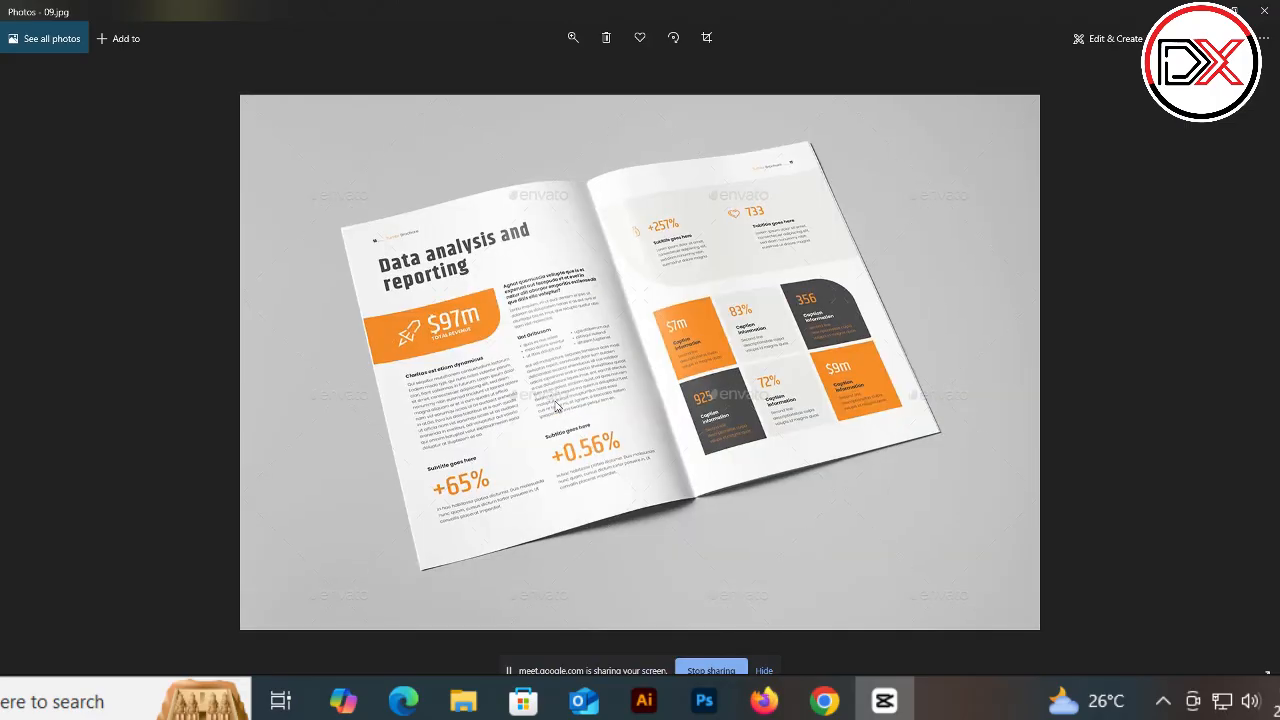
key(Right)
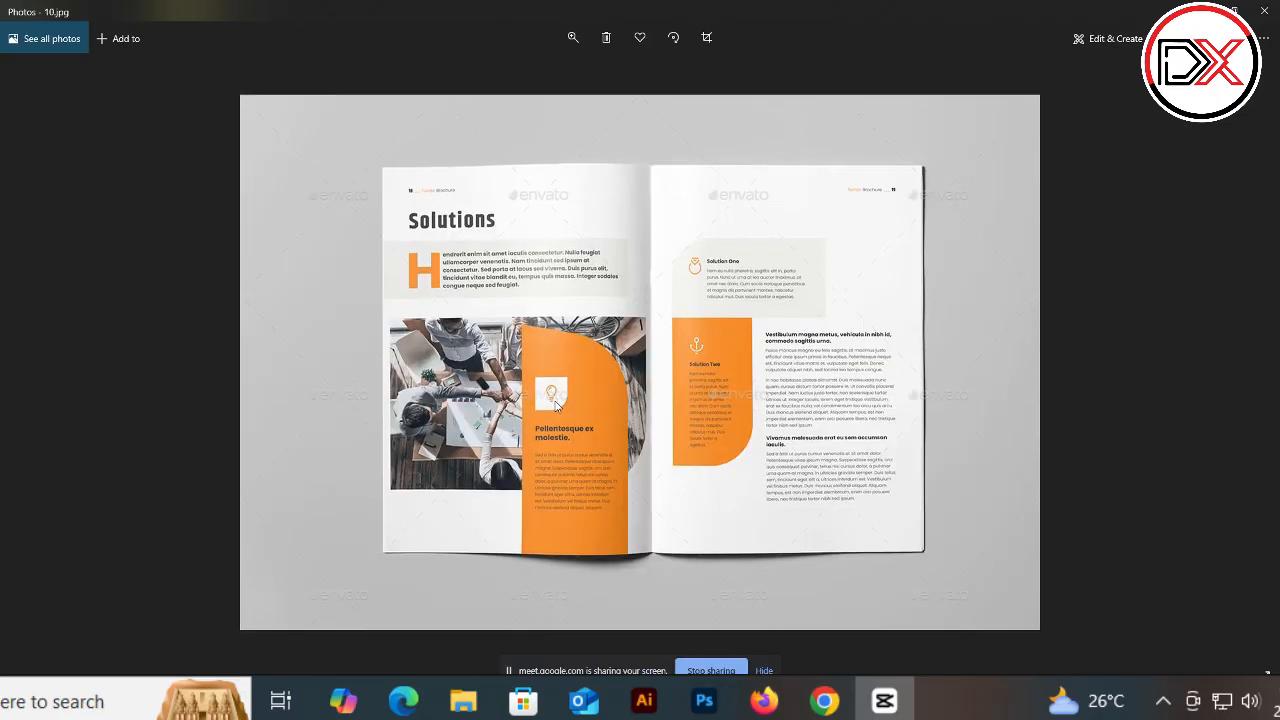
key(Right)
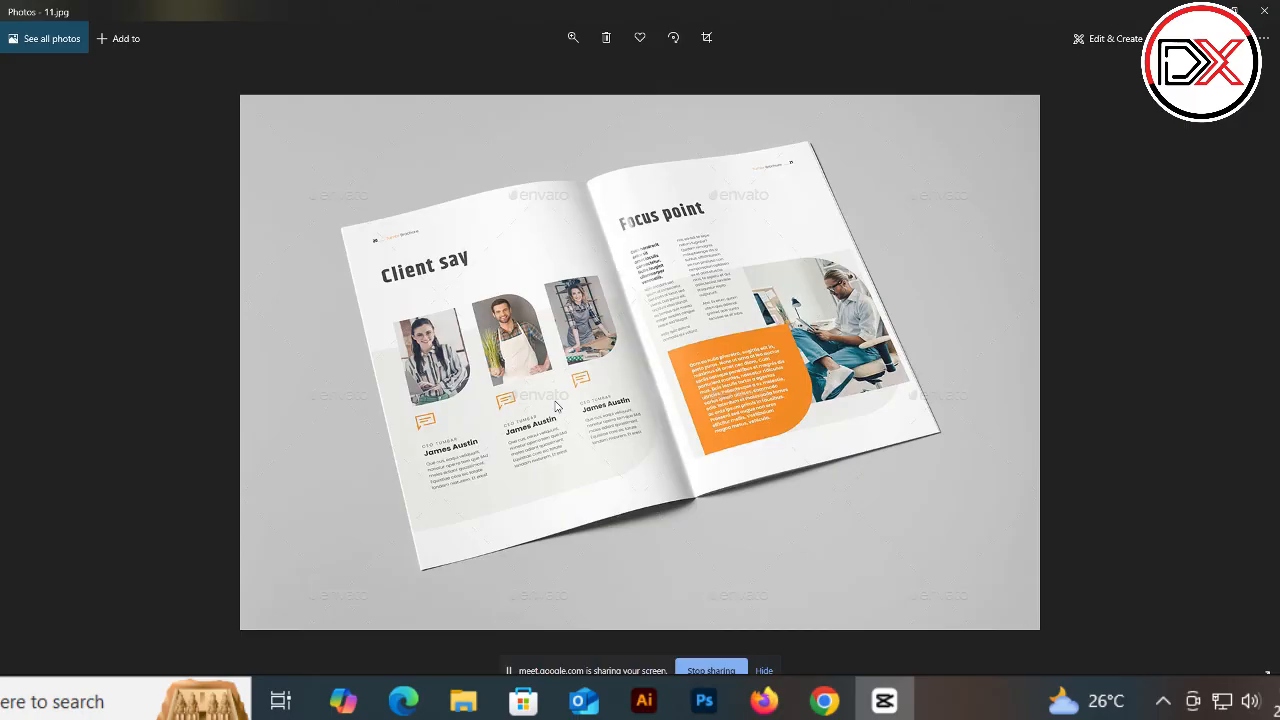
key(Right)
key(Right)
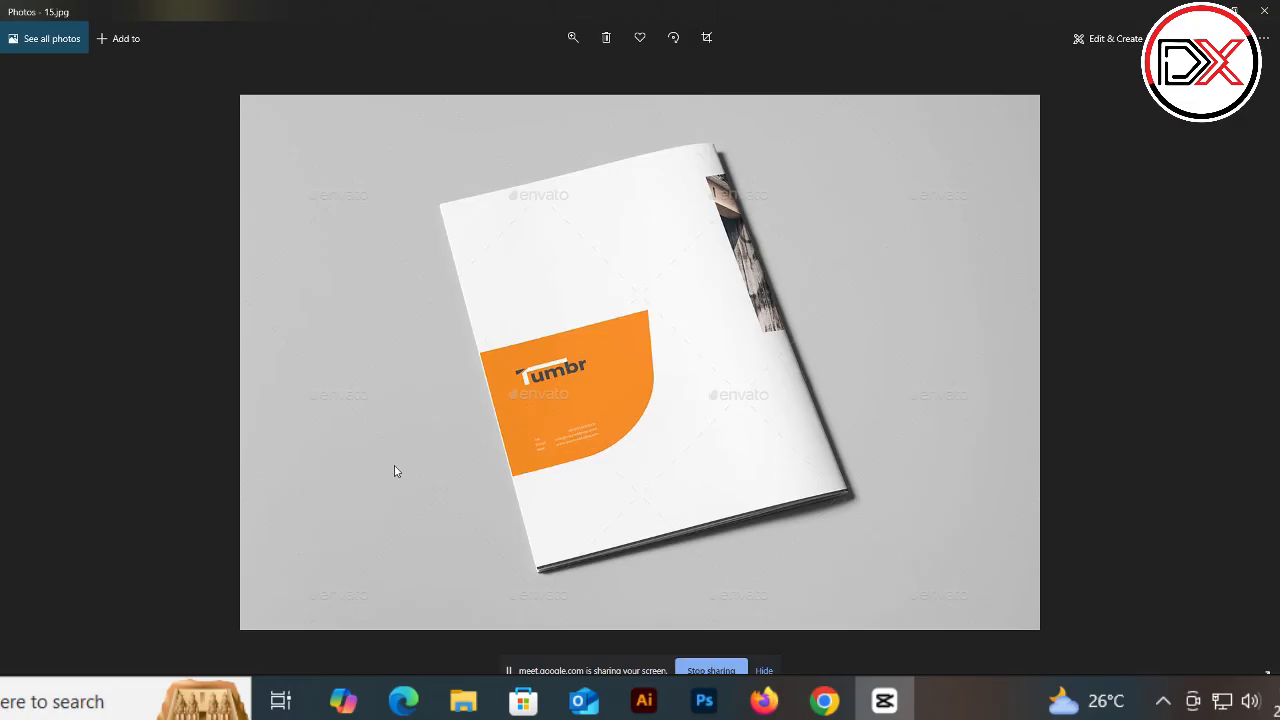
Step: Switch to PowerPoint and select the business card examples on the Repetition, Proximity slide
click(212, 698)
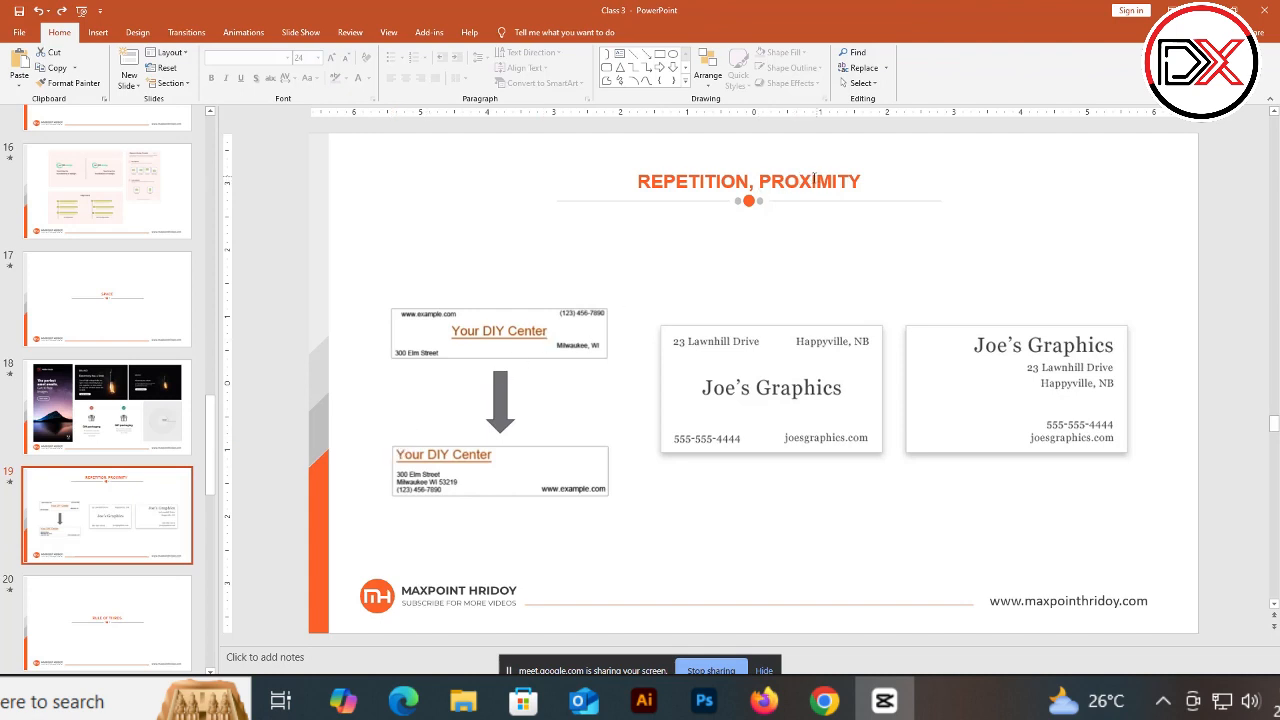
click(494, 349)
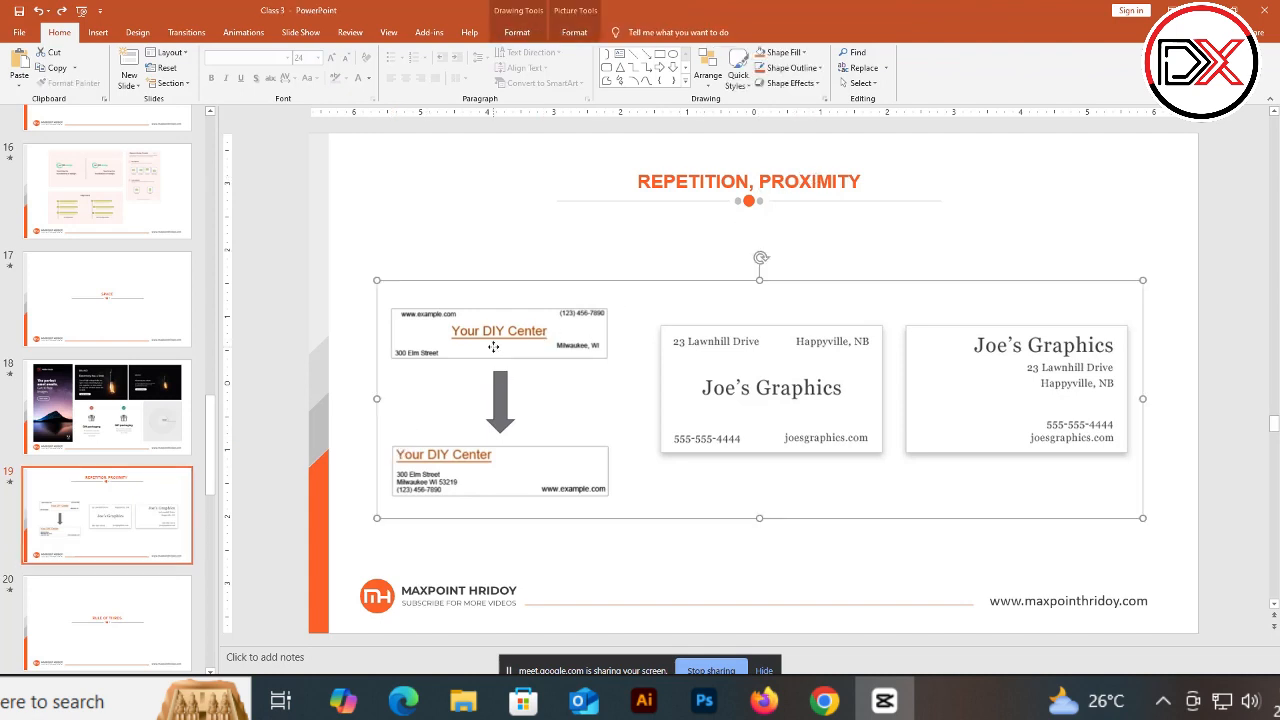
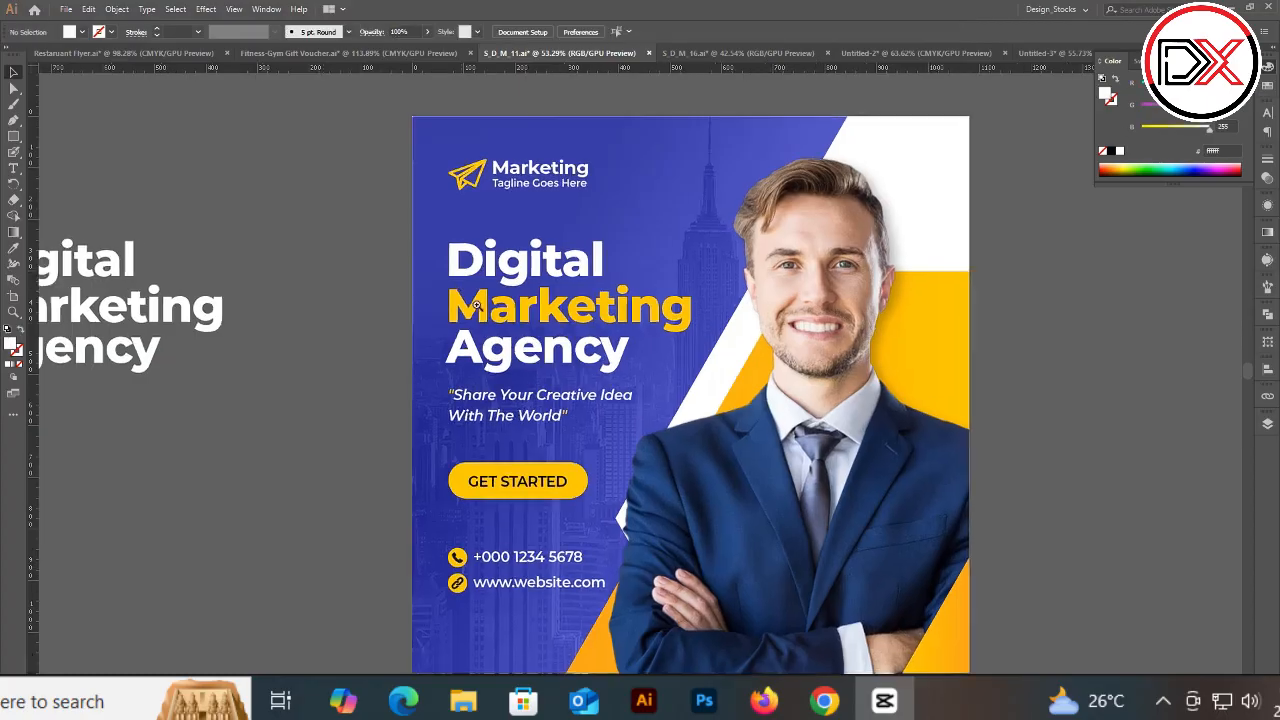
Step: Select the Digital and Marketing headline words on the flyer with the Type tool to examine their formatting
drag(555, 288, 576, 308)
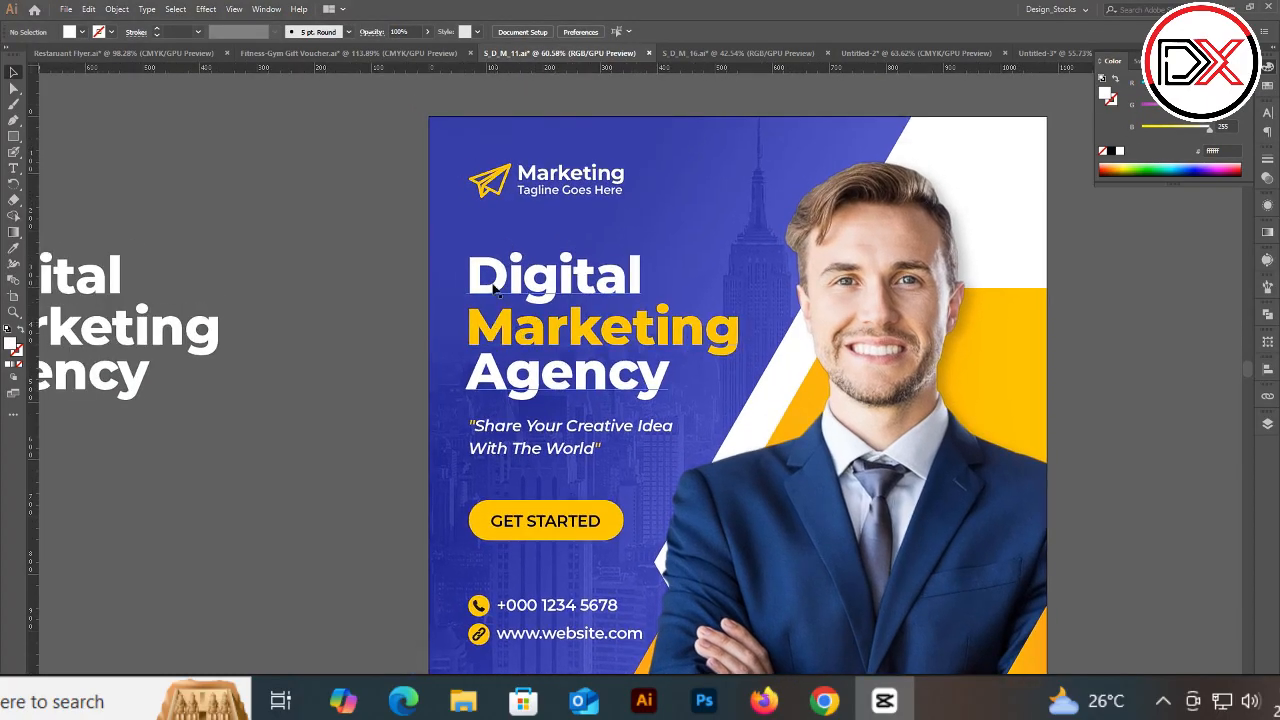
key(t)
drag(475, 270, 643, 278)
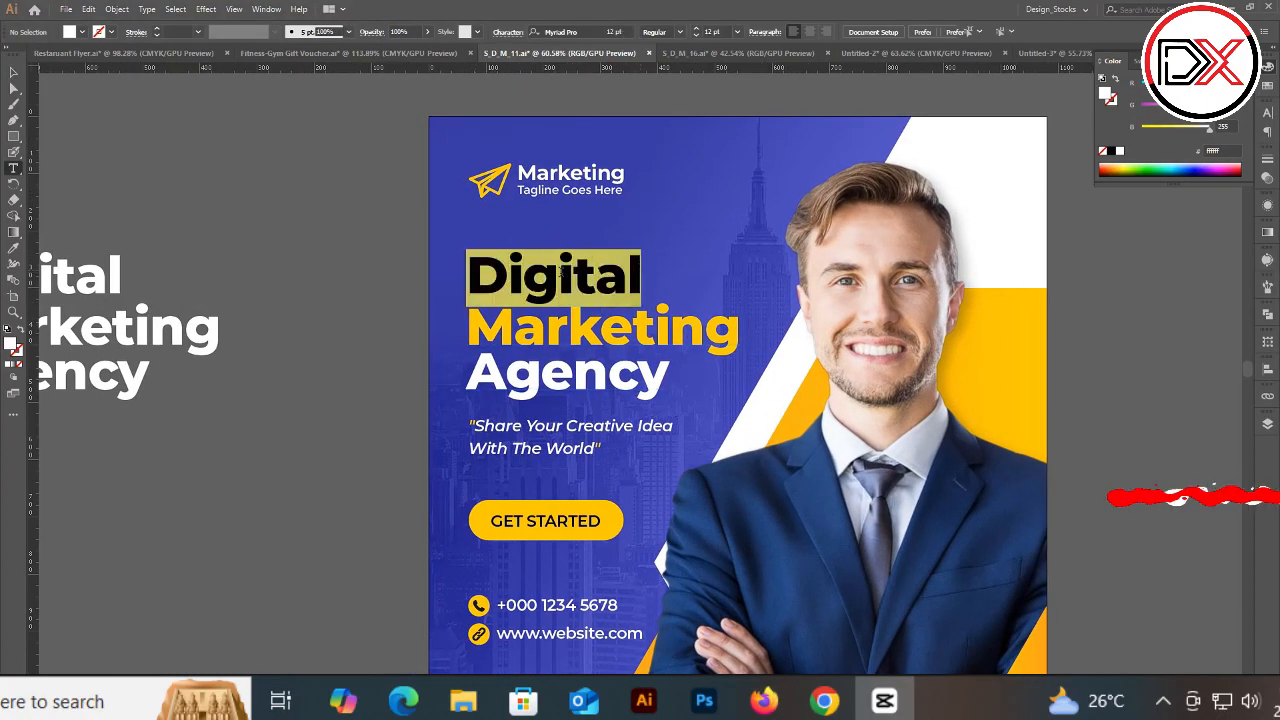
click(523, 275)
drag(484, 273, 643, 278)
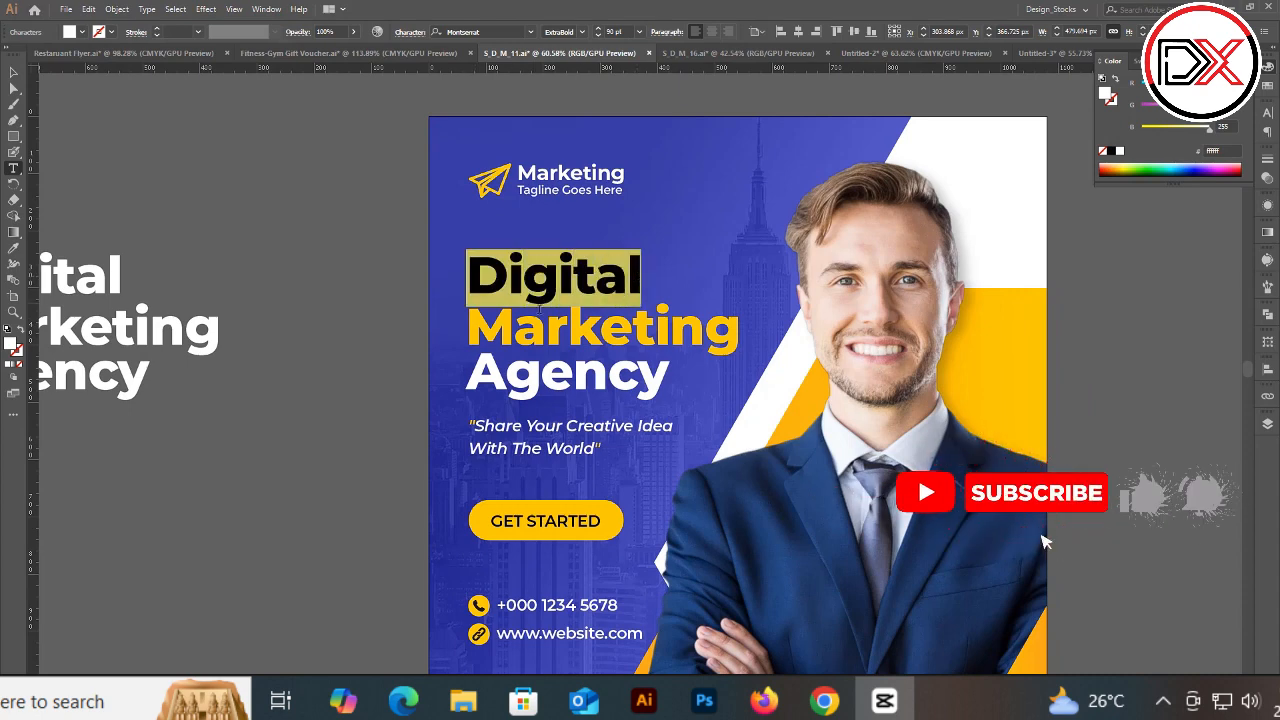
drag(478, 320, 697, 322)
key(ctrl+shift+a)
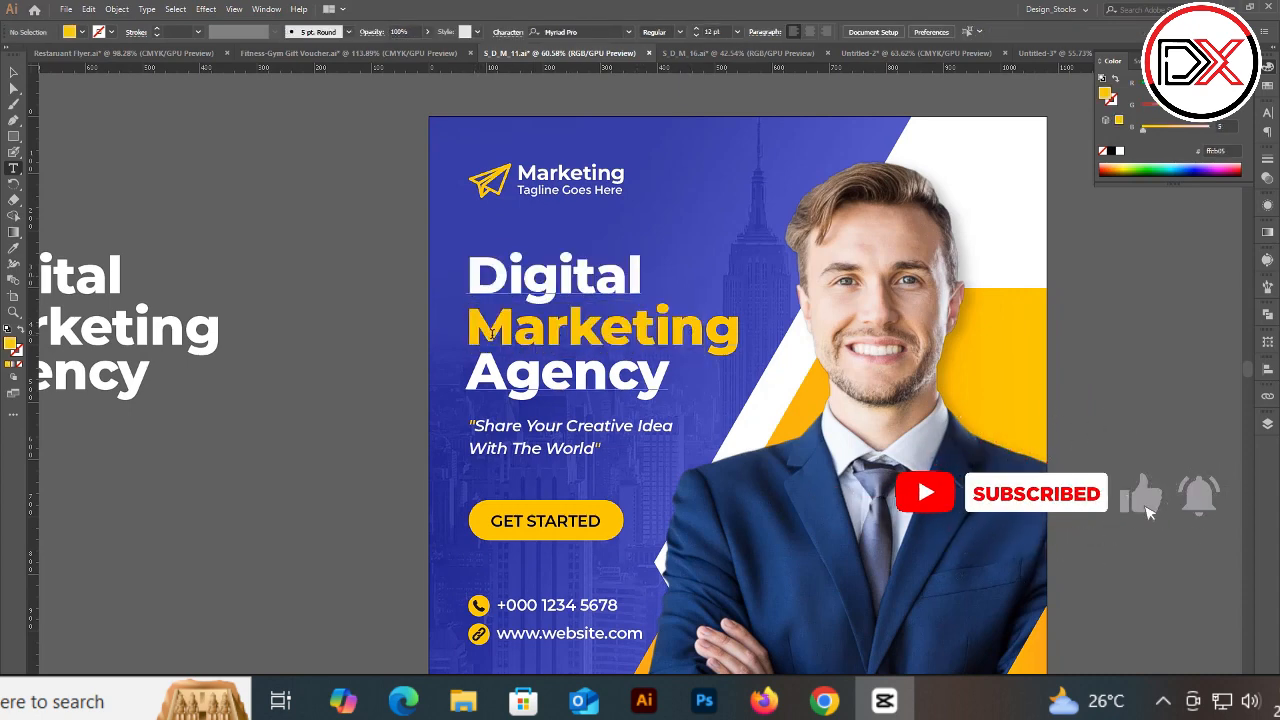
drag(468, 327, 740, 328)
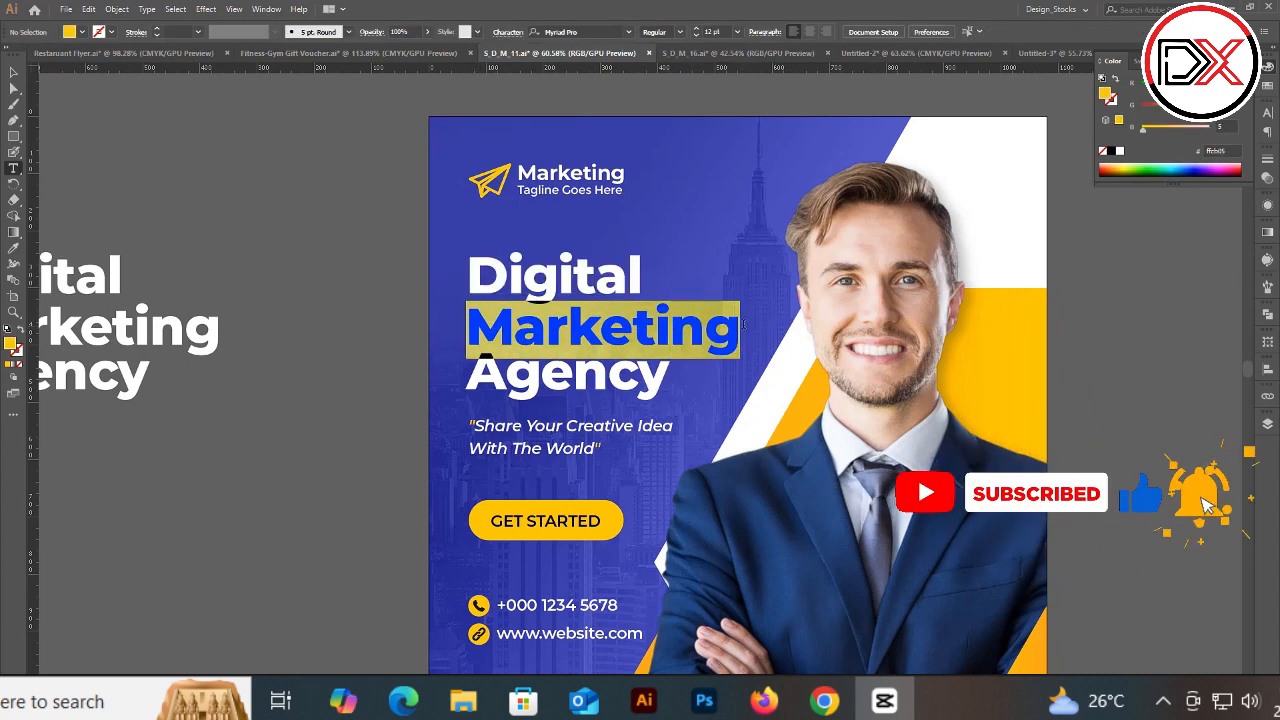
key(Escape)
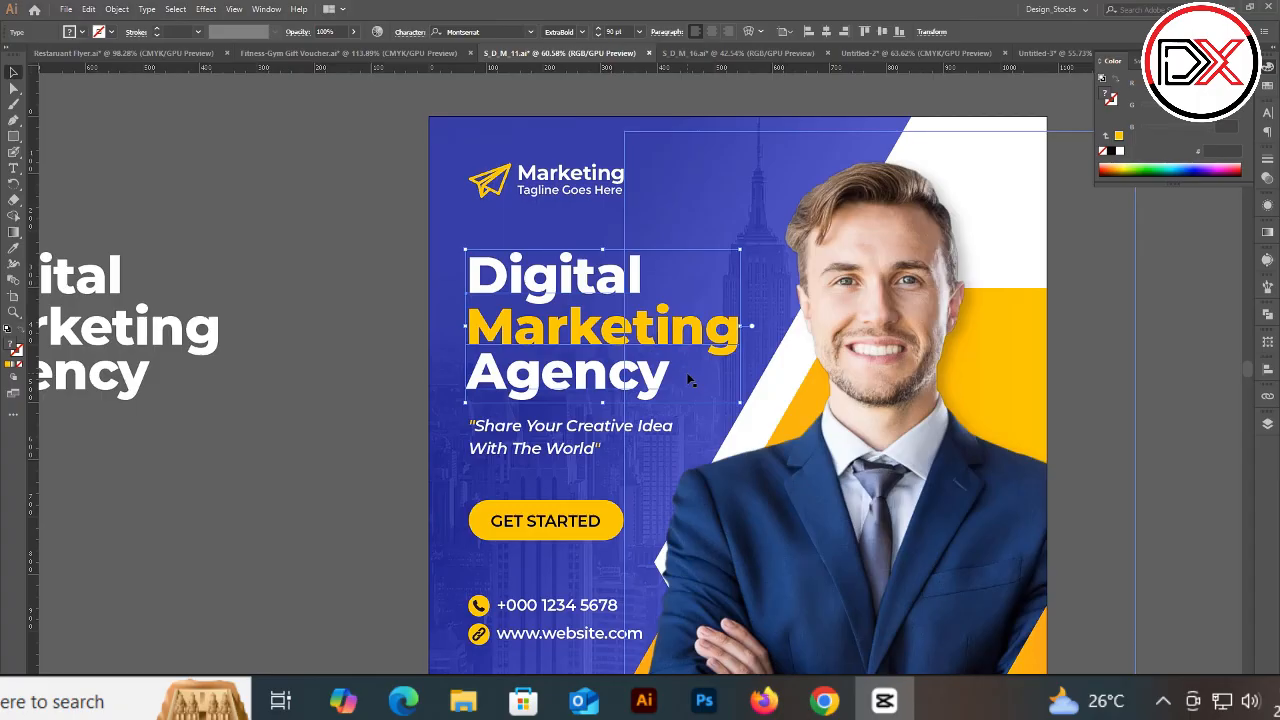
Step: Draw an orange circle about 108 px wide on the blank area beside the flyer
click(343, 380)
drag(451, 472, 451, 374)
drag(451, 298, 360, 279)
drag(667, 274, 320, 332)
drag(626, 296, 696, 375)
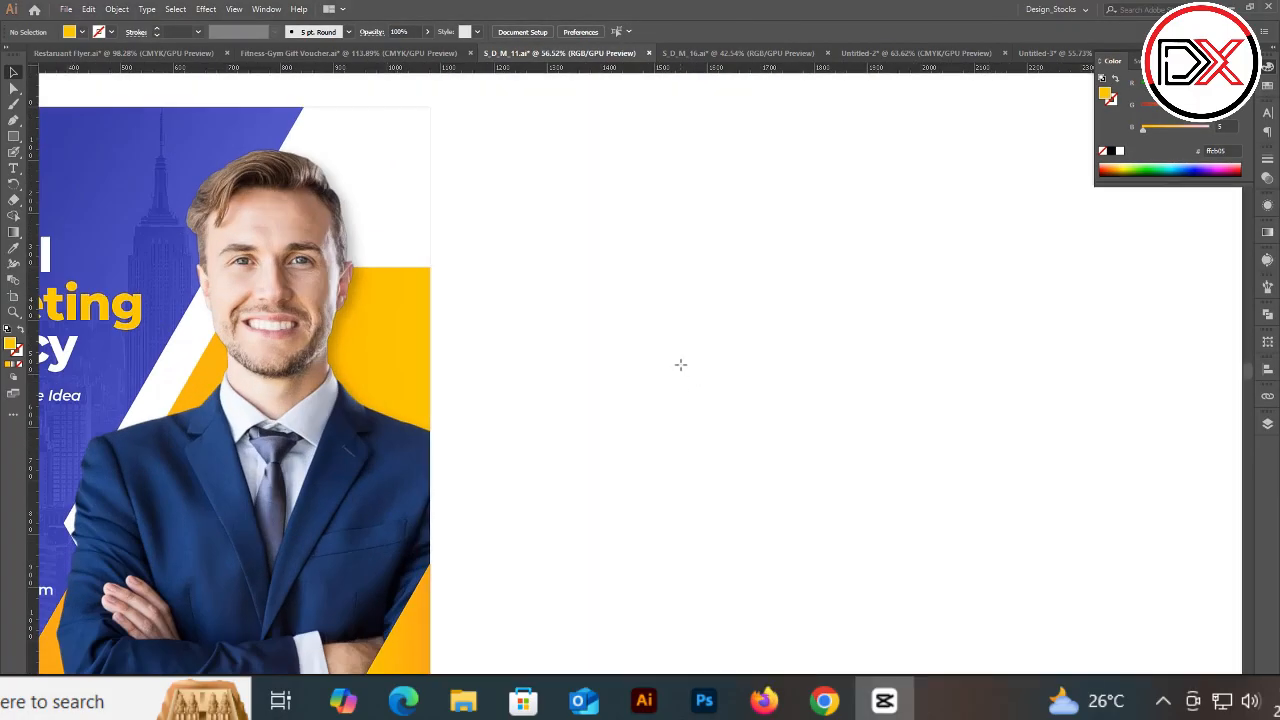
key(l)
drag(638, 259, 692, 318)
key(v)
drag(1195, 107, 1159, 107)
Step: Duplicate the circle below the orange one and set its fill to dark gray #444444
click(748, 301)
drag(671, 289, 672, 375)
click(1110, 150)
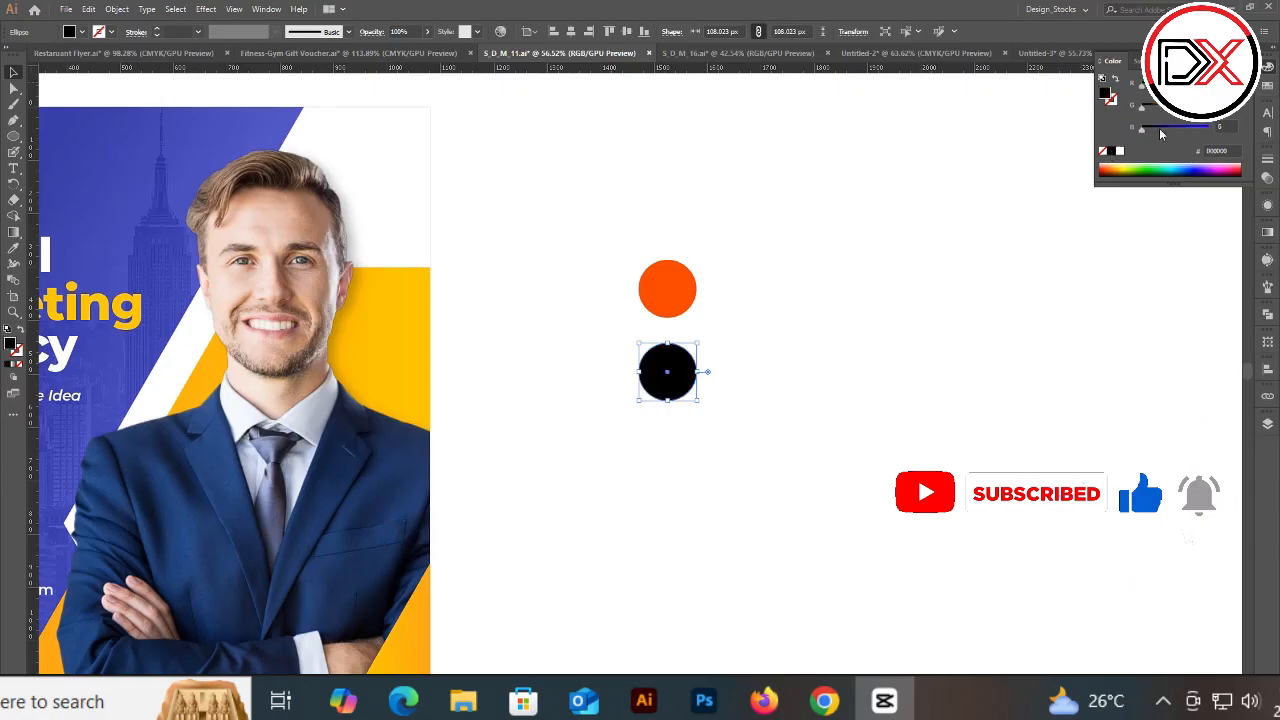
click(1152, 129)
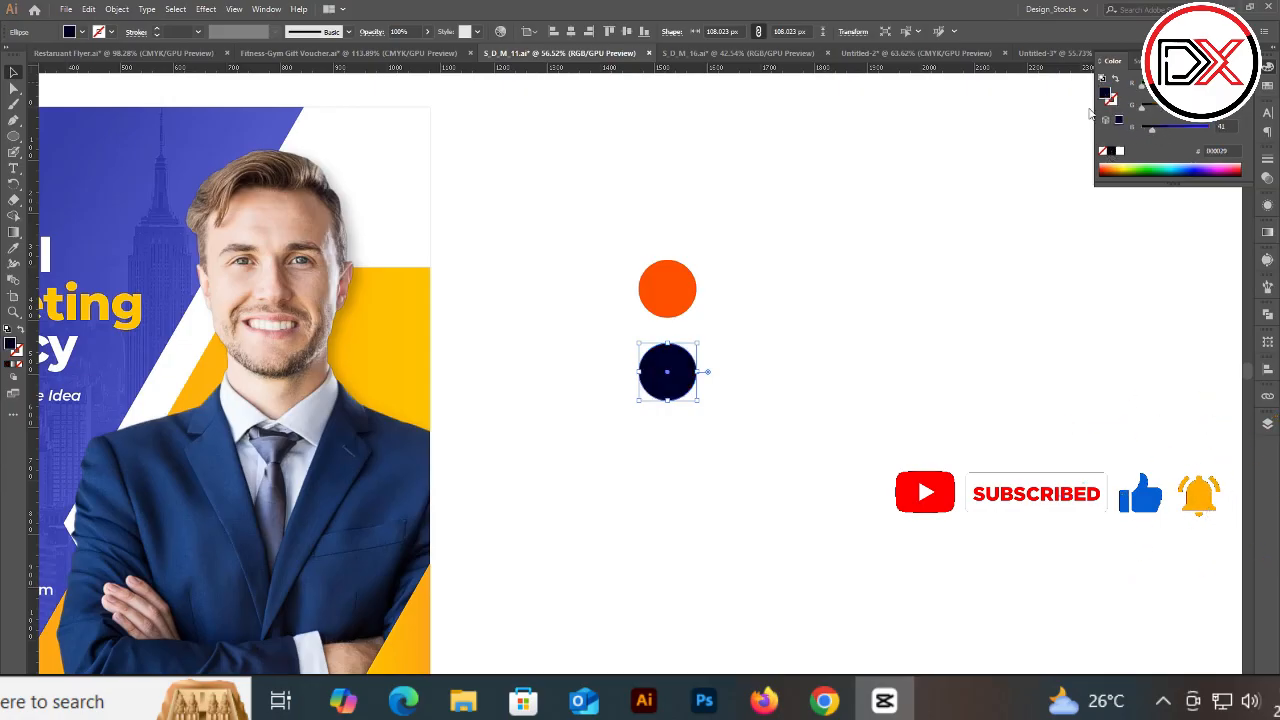
double_click(1104, 93)
drag(60, 156, 15, 173)
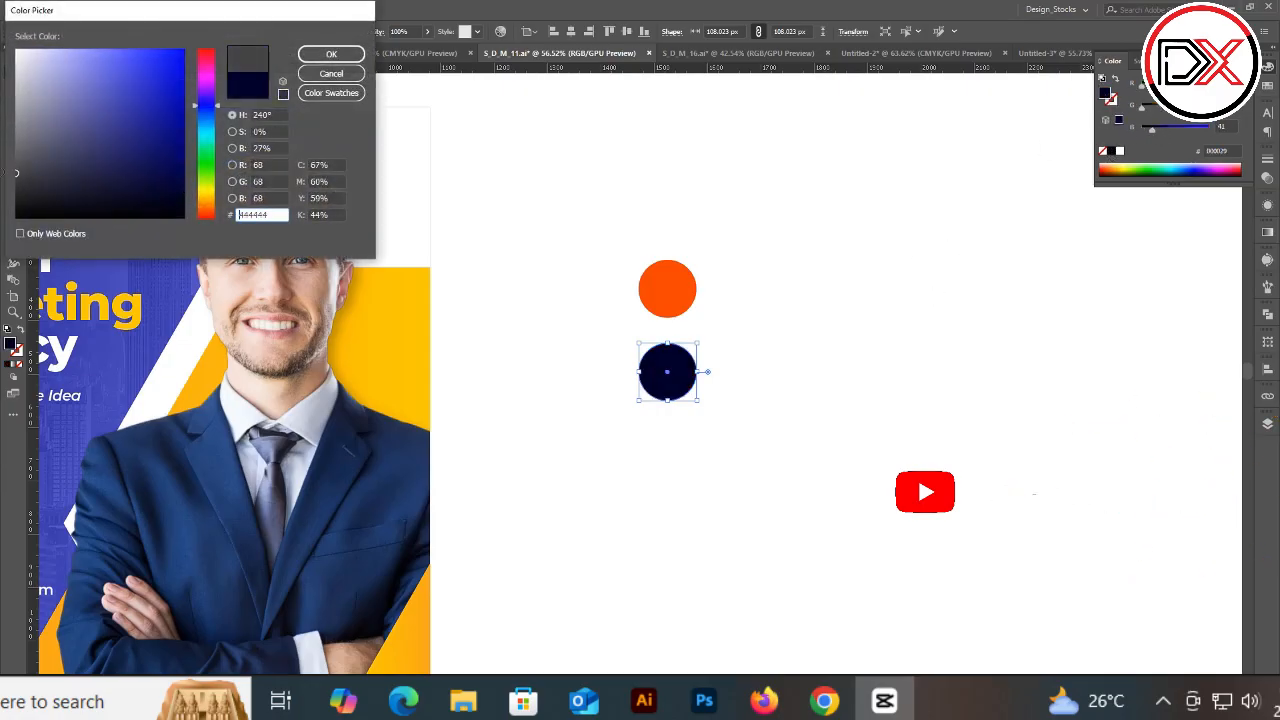
click(331, 54)
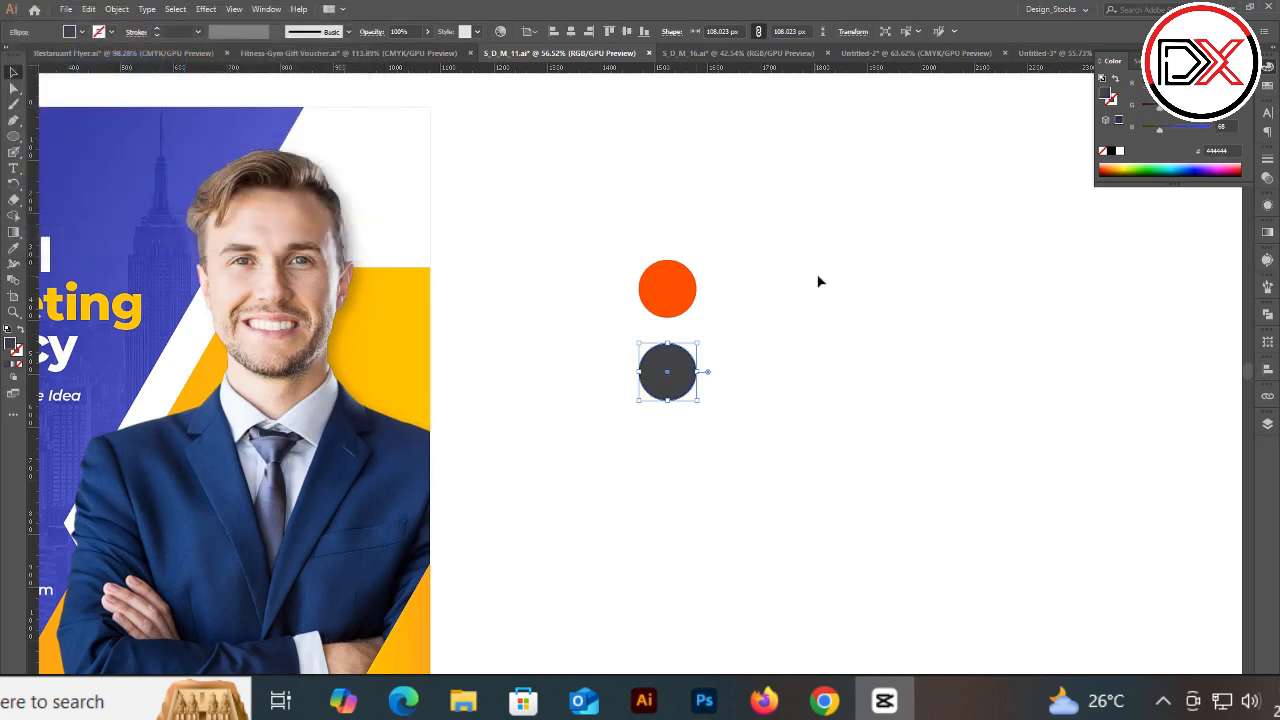
Step: Duplicate the gray circle further down and set its fill to light gray #999999
drag(692, 371, 691, 451)
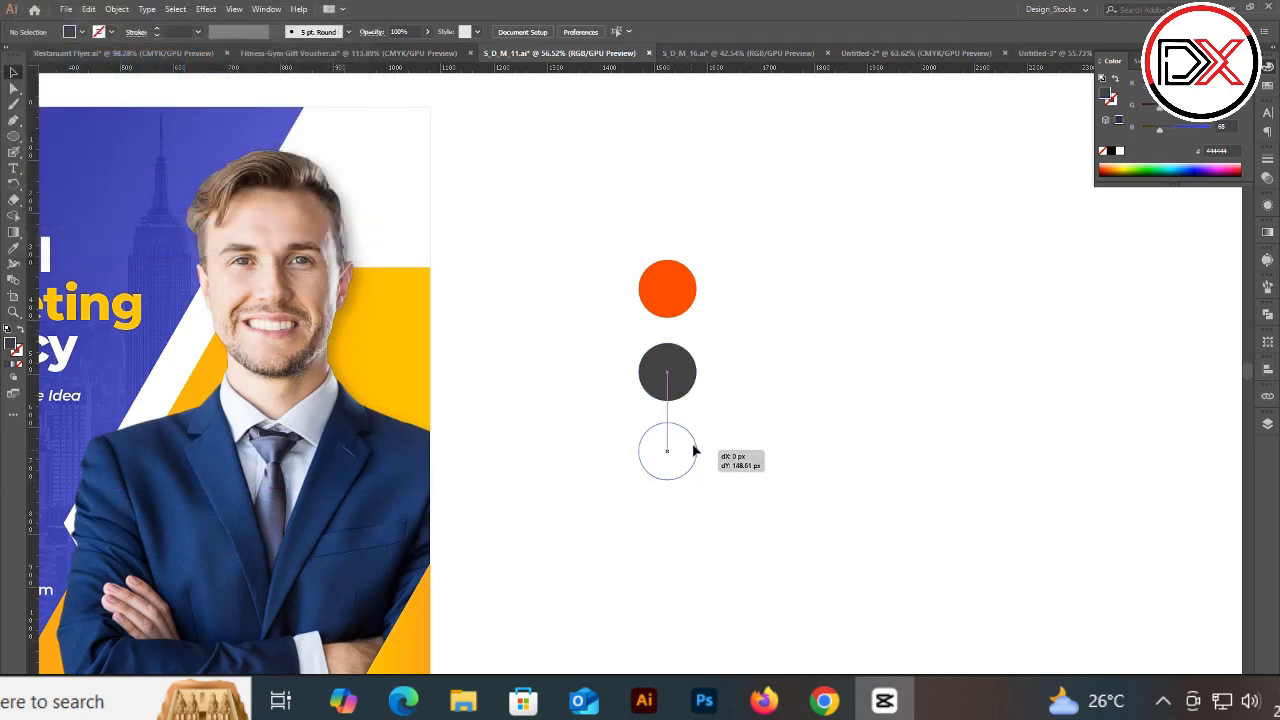
double_click(1104, 90)
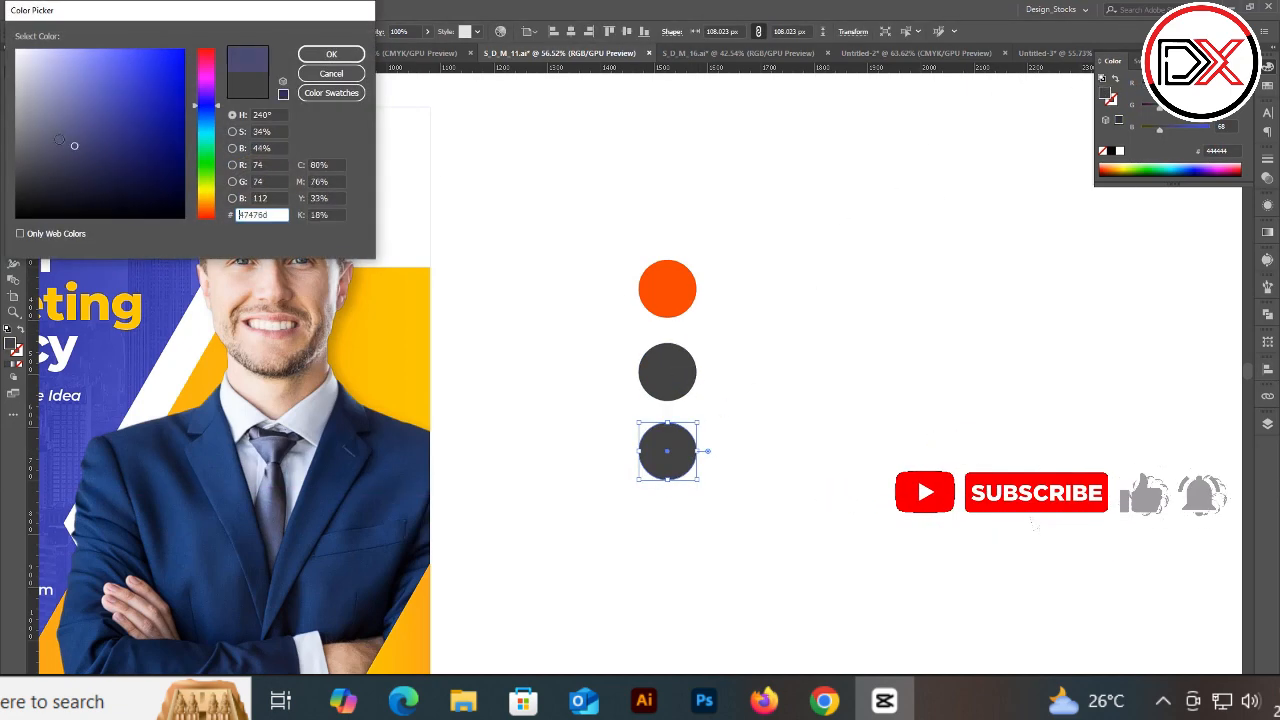
click(15, 116)
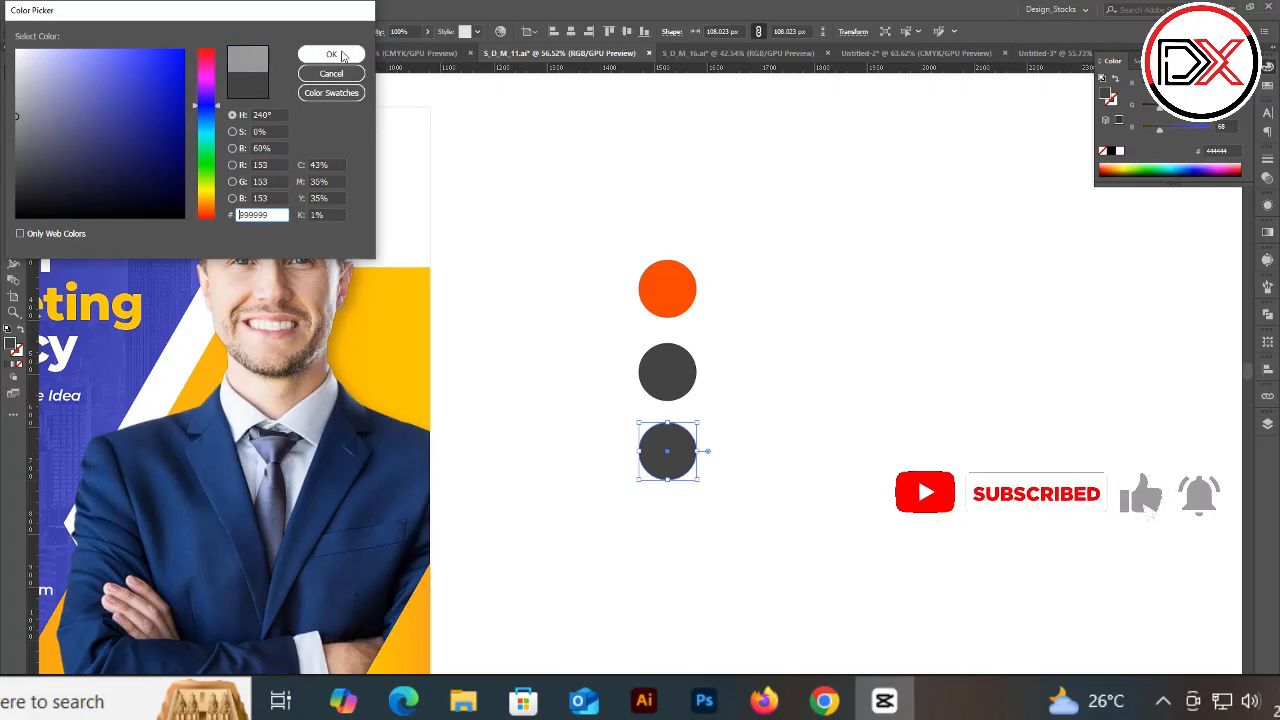
click(341, 55)
Step: Add a Lorem ipsum heading with a paragraph of placeholder body text beside each of the three circles
click(768, 300)
key(t)
click(739, 281)
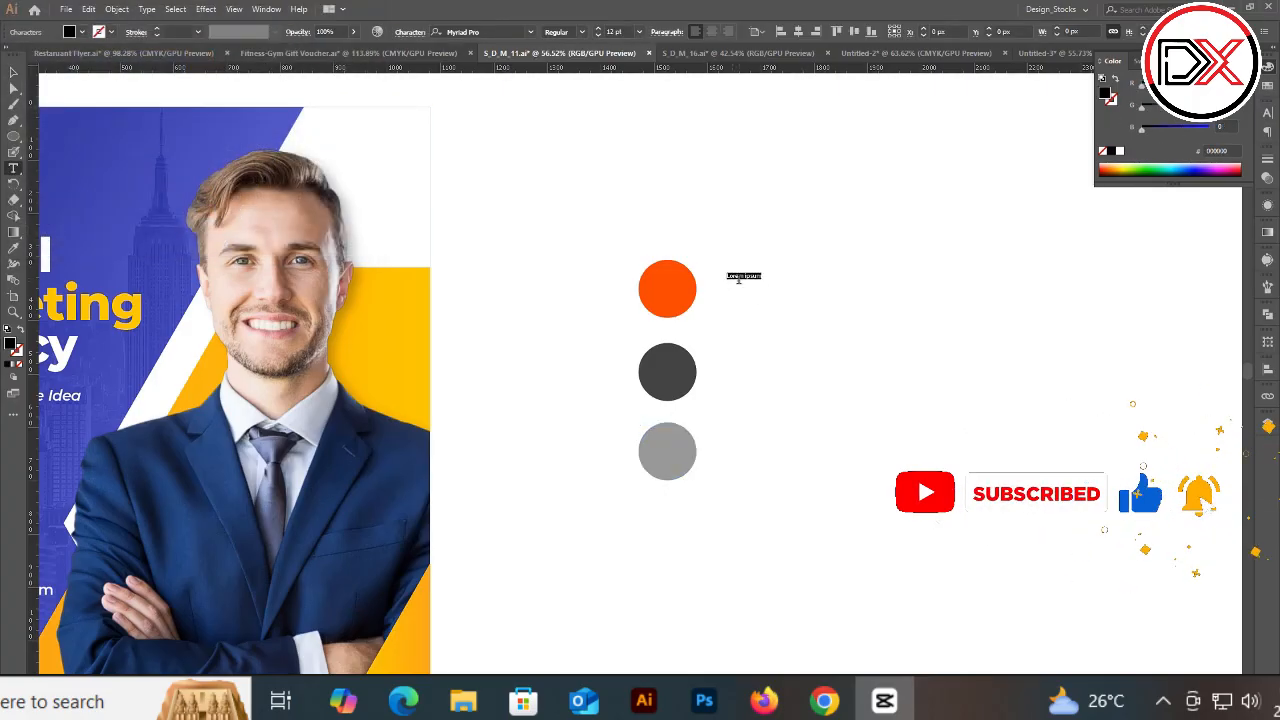
key(Escape)
drag(762, 280, 880, 311)
drag(787, 283, 765, 254)
click(794, 321)
key(t)
drag(740, 299, 752, 434)
key(Escape)
click(771, 240)
click(751, 268)
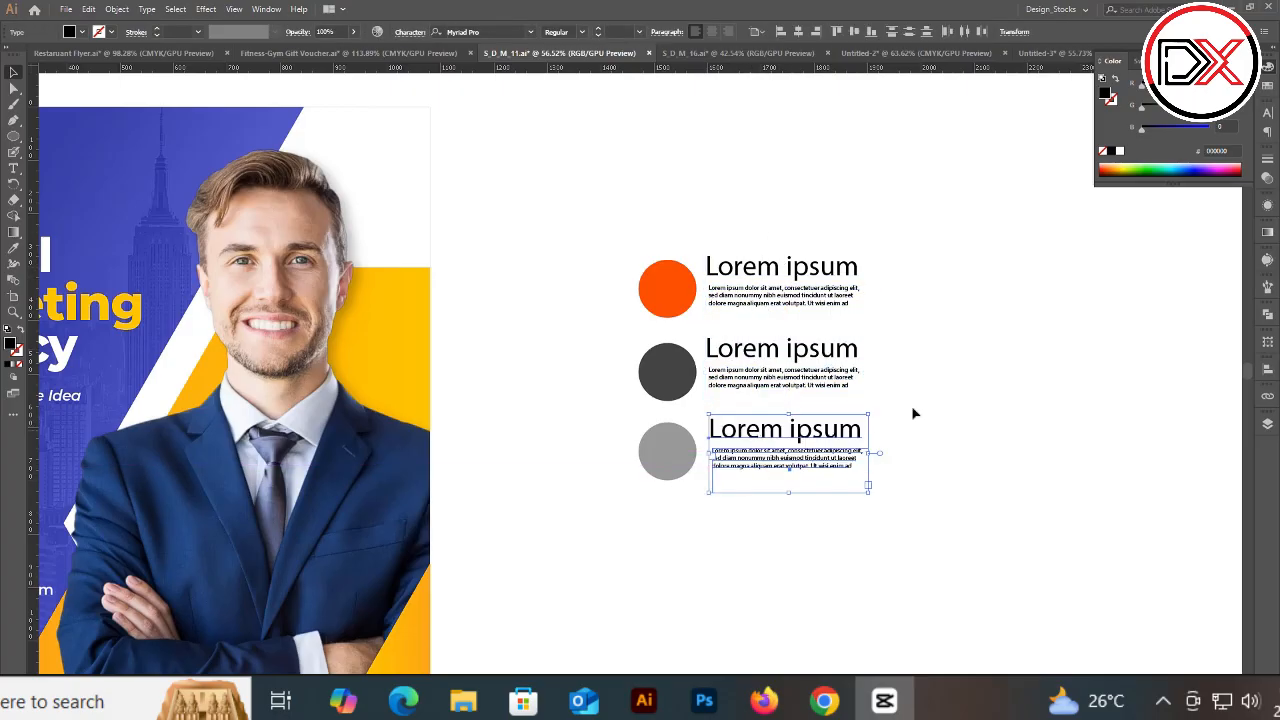
Step: Try recoloring the two lower circles with the orange circle's fill using the Eyedropper
click(969, 390)
drag(923, 314, 698, 362)
click(565, 310)
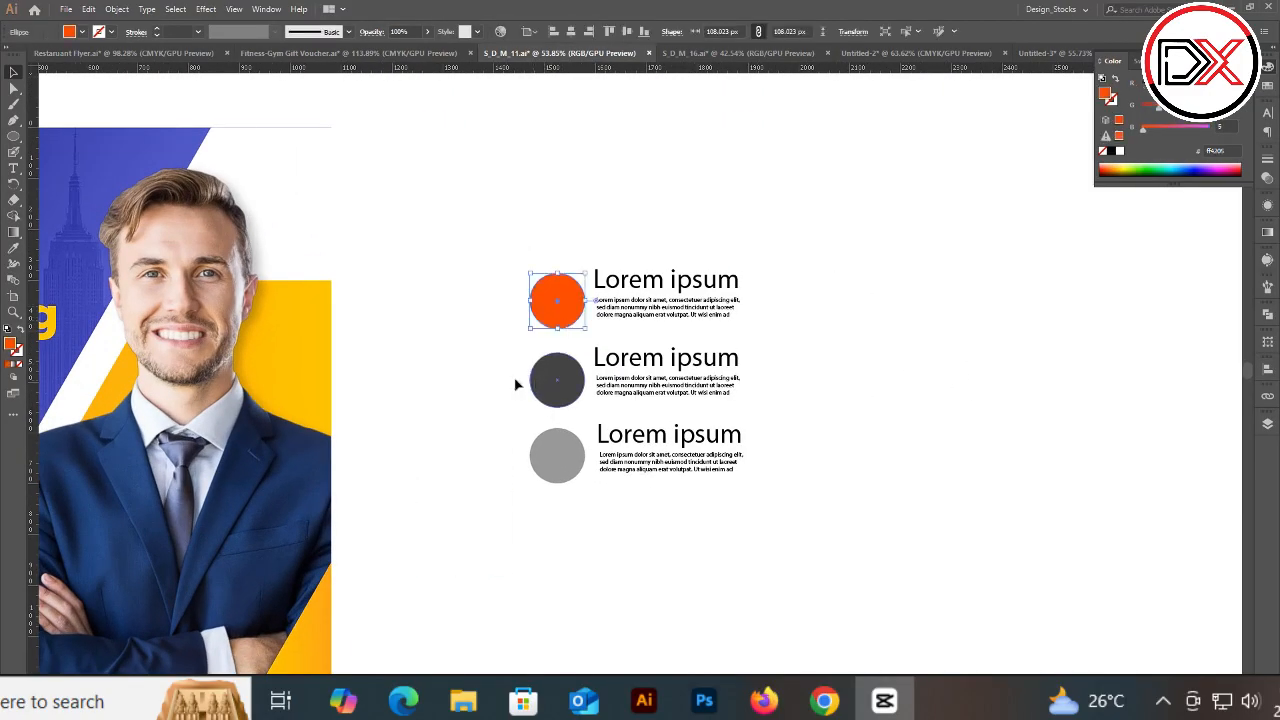
drag(509, 357, 572, 468)
key(i)
click(565, 298)
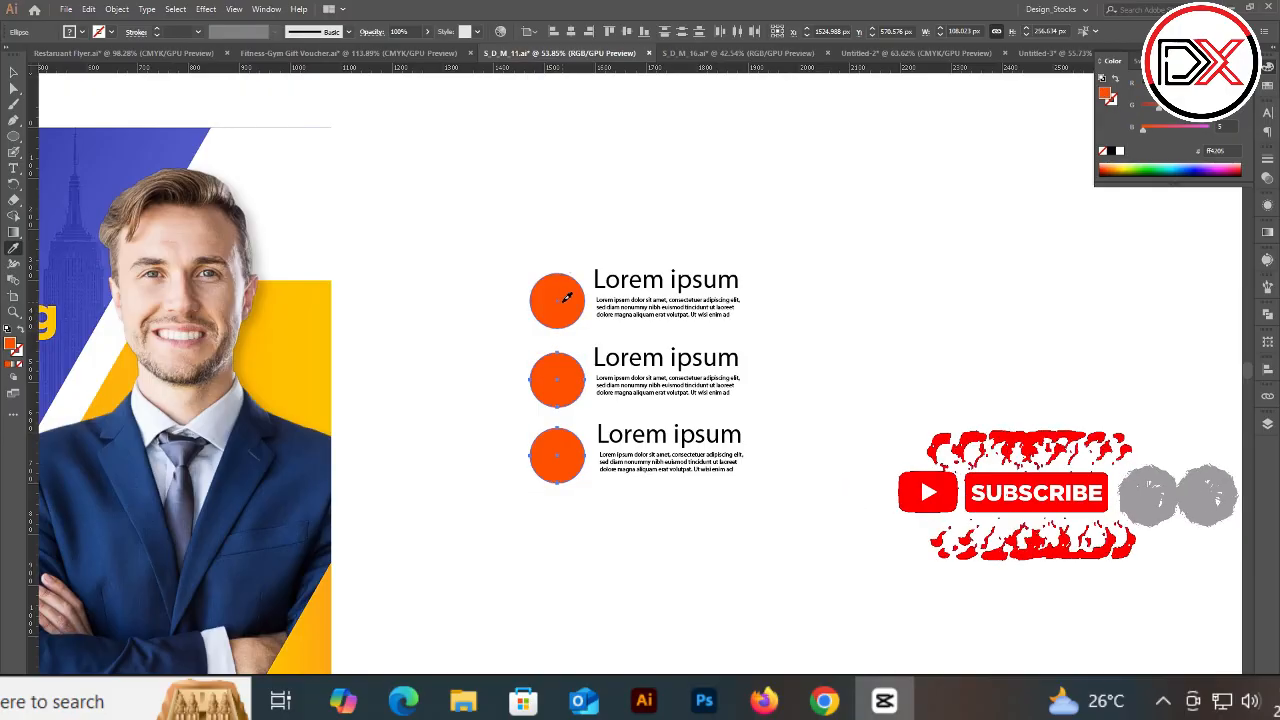
Step: Undo the recoloring of the lower circles
key(b)
click(557, 219)
key(ctrl+z)
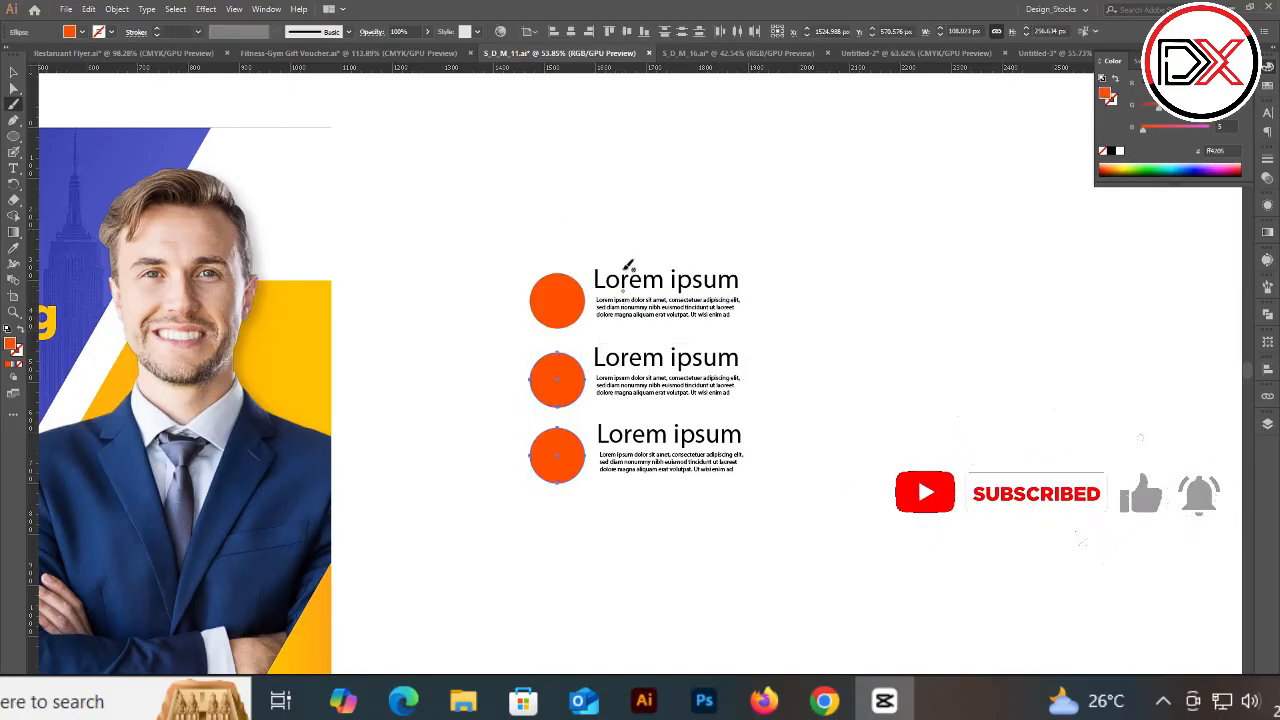
key(v)
click(626, 194)
drag(557, 285, 629, 367)
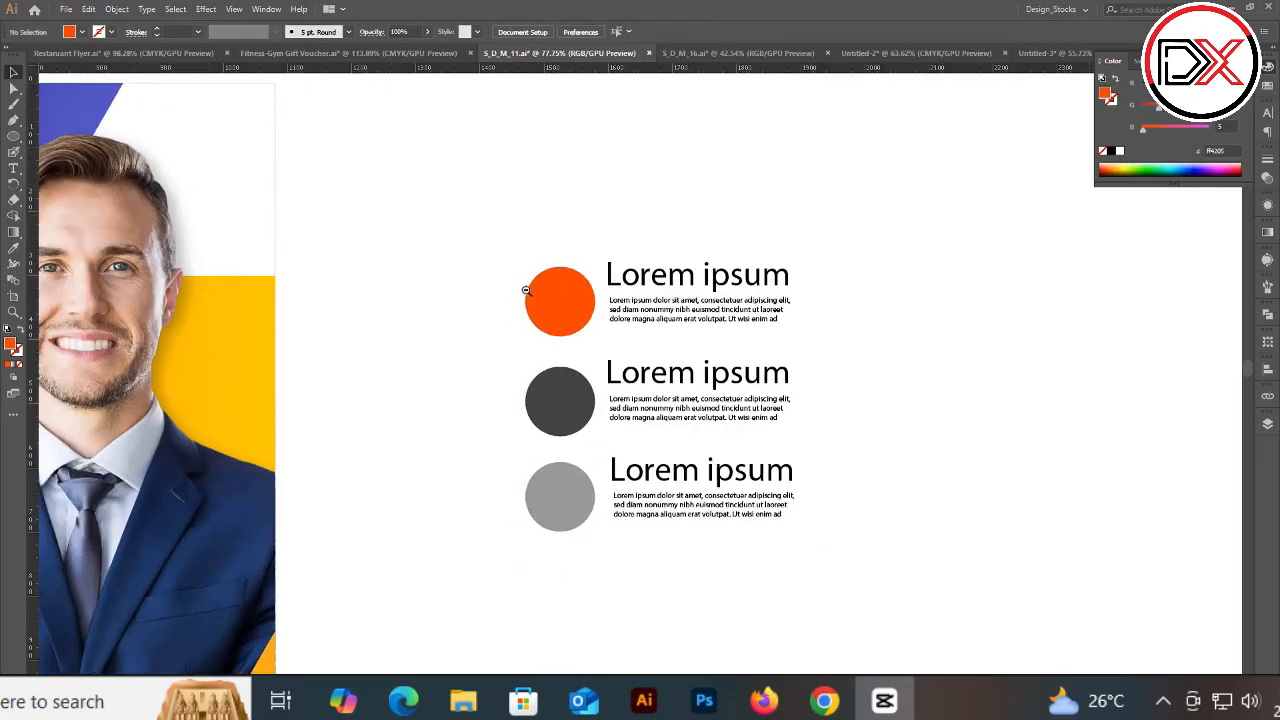
scroll(526, 290, up, 2)
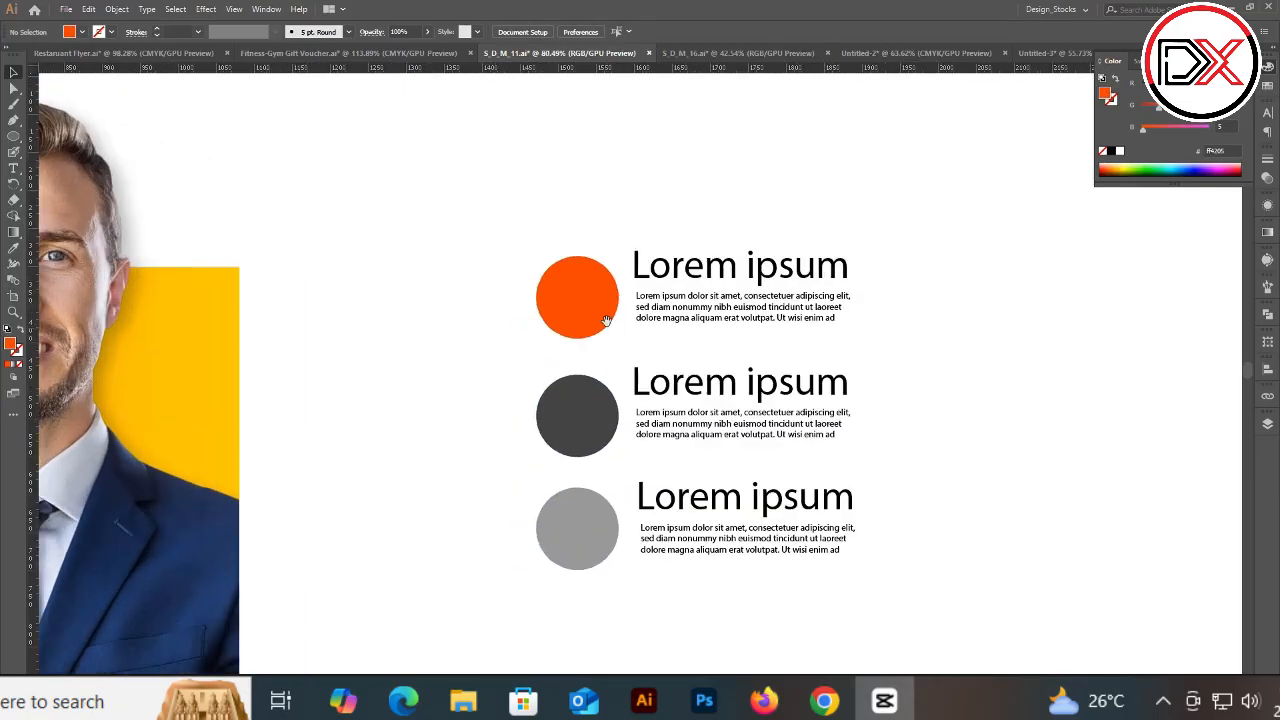
Step: Inspect the three circles by selecting each one in turn
click(589, 281)
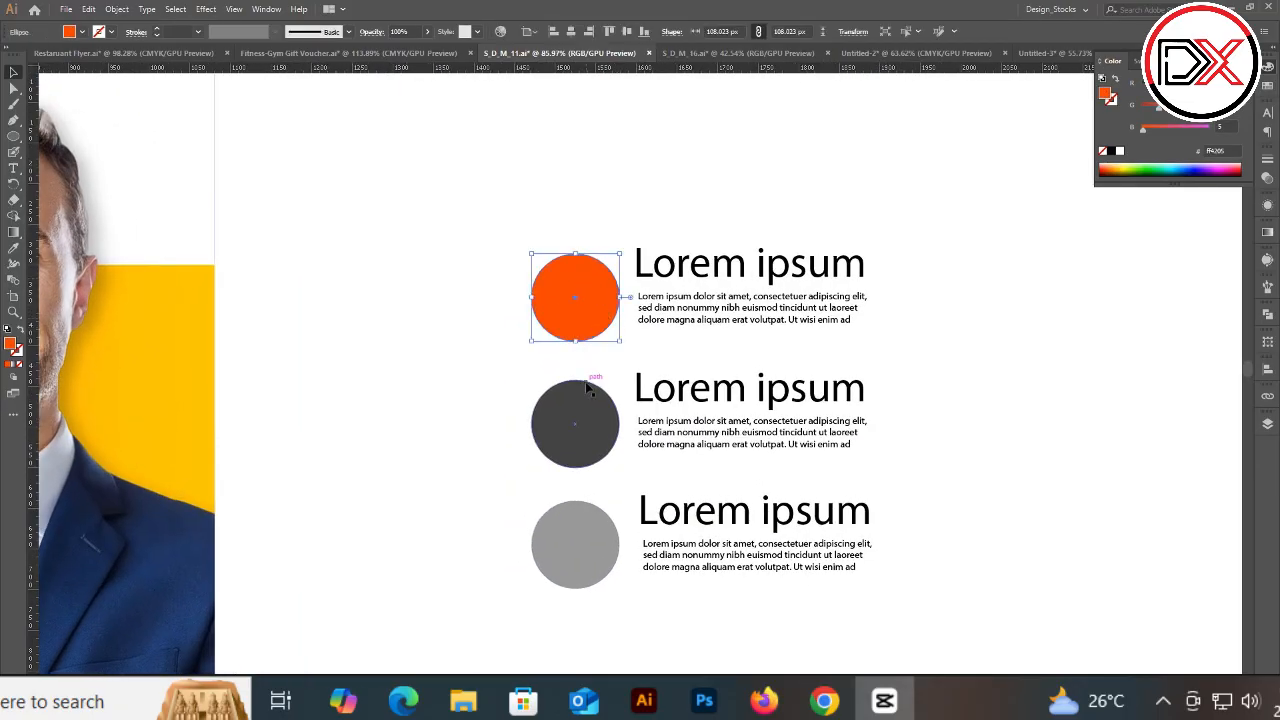
click(585, 440)
click(581, 325)
click(597, 410)
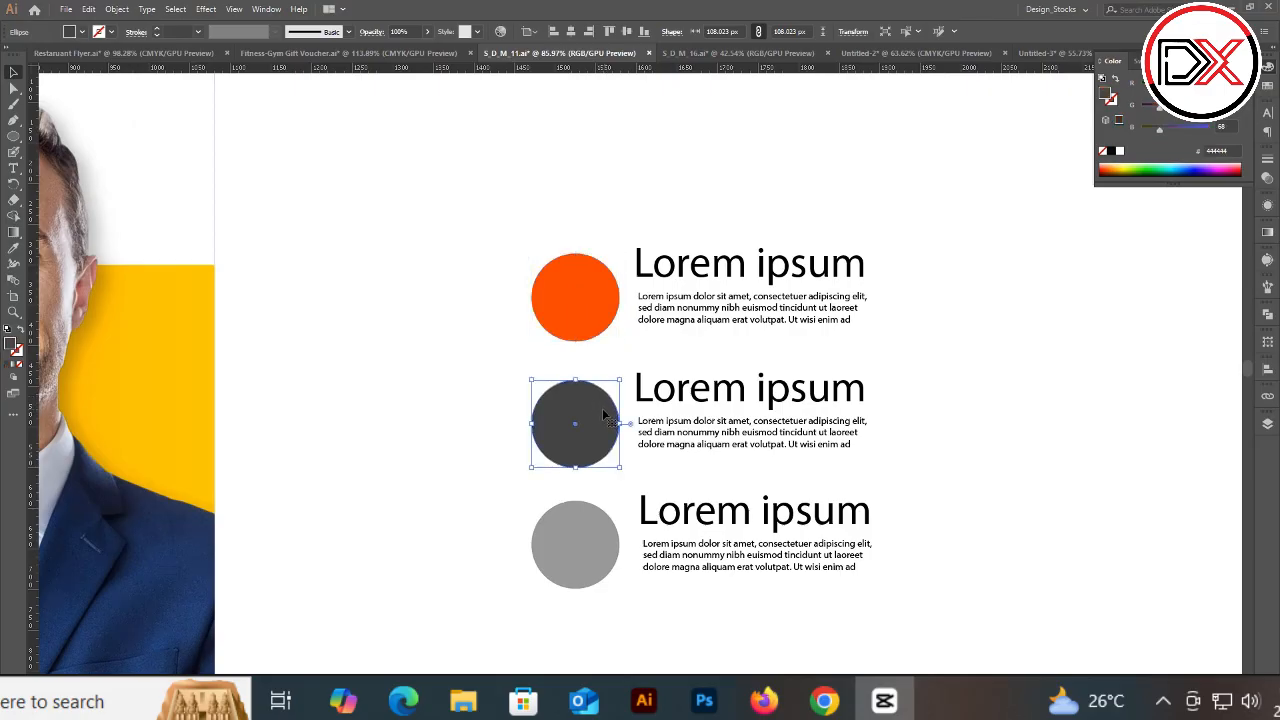
click(492, 433)
scroll(531, 429, down, 3)
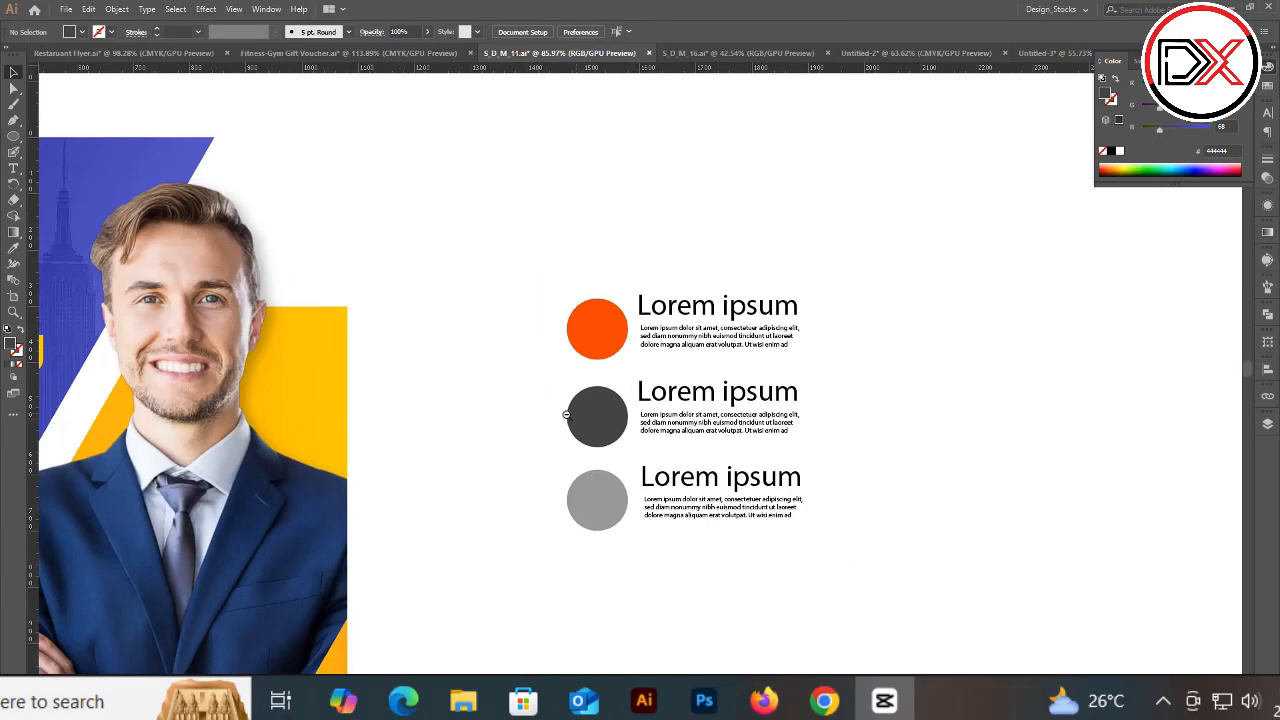
drag(658, 398, 571, 410)
scroll(571, 410, up, 2)
drag(684, 438, 690, 410)
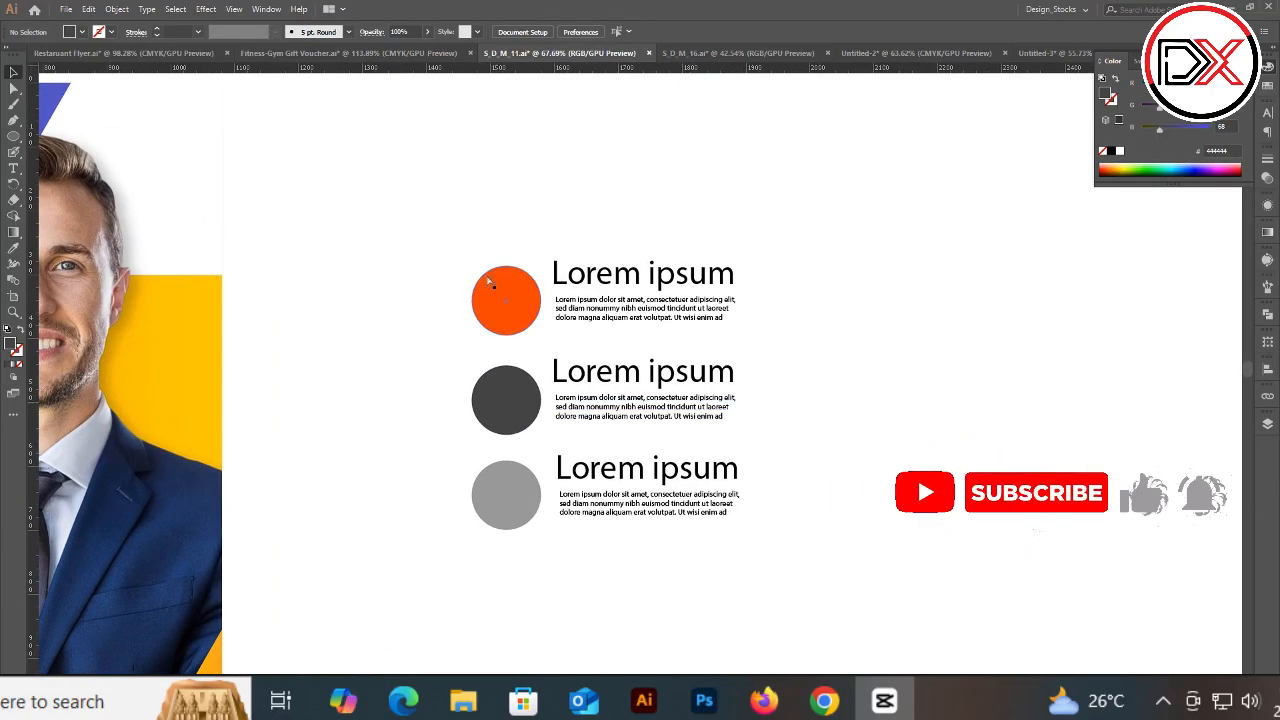
Step: Select the circle-and-text rows to review the layout of the group
drag(466, 210, 826, 336)
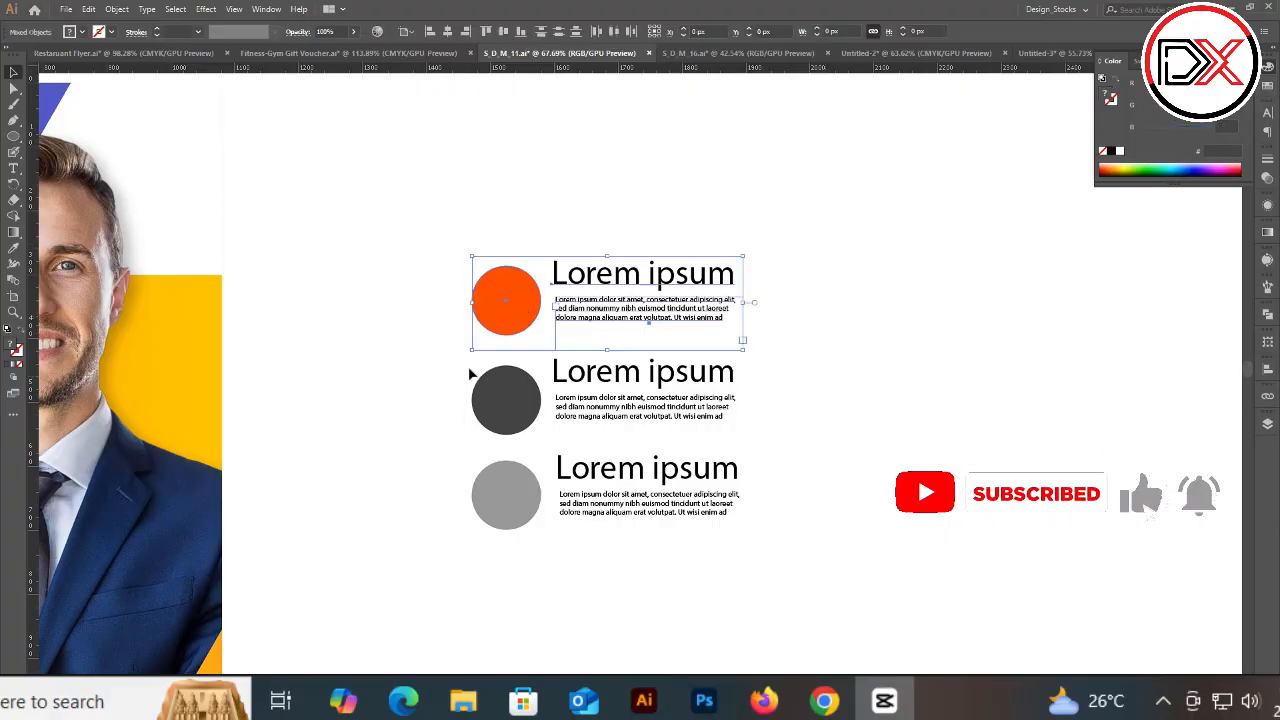
drag(471, 371, 893, 587)
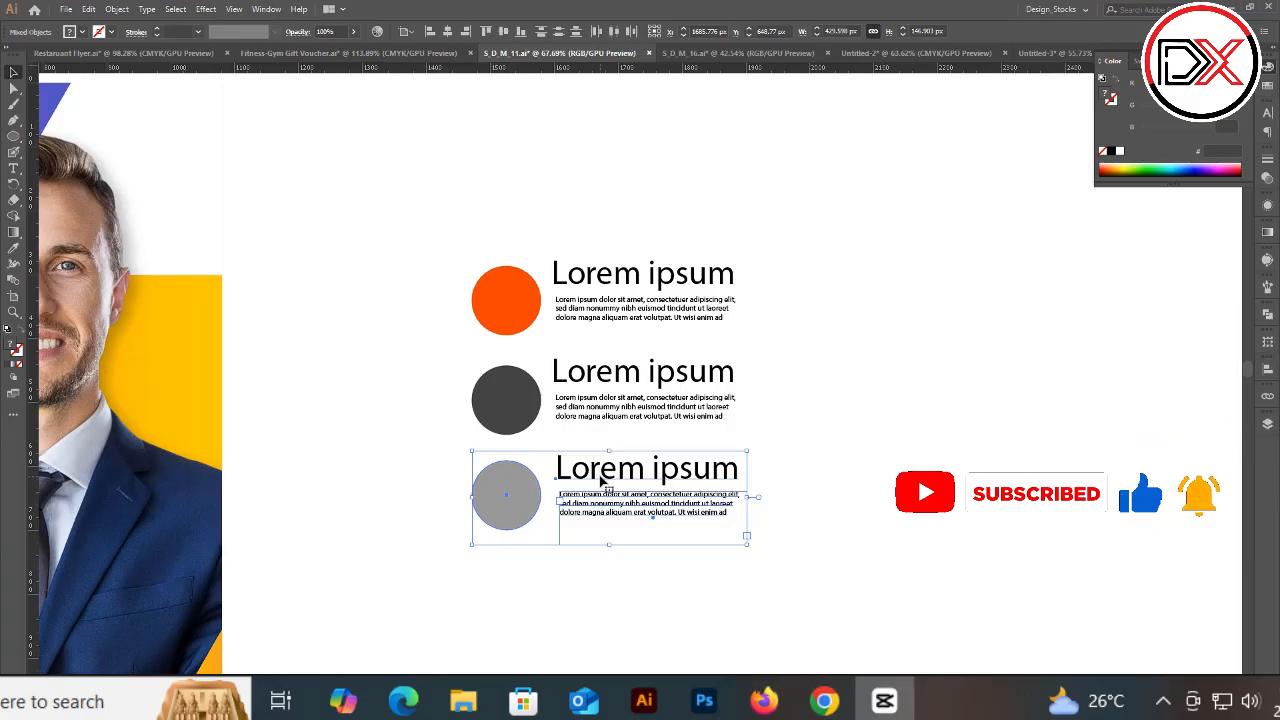
scroll(672, 409, down, 3)
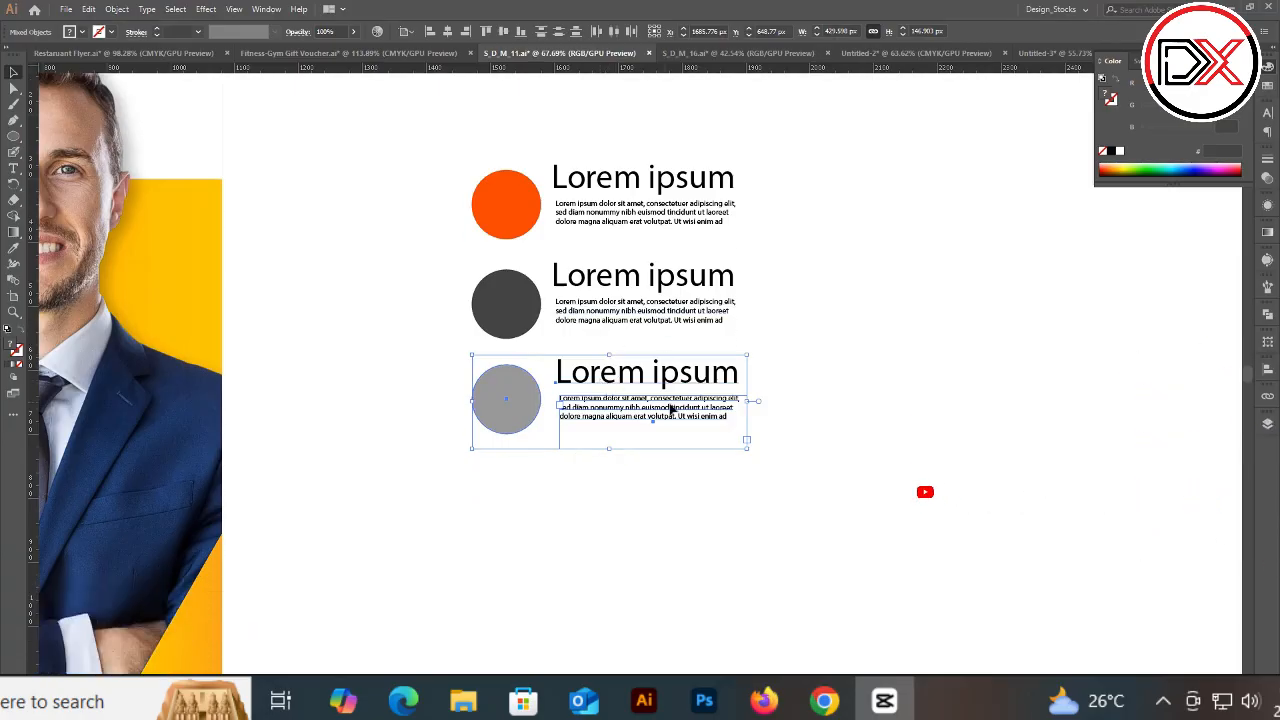
scroll(672, 409, up, 3)
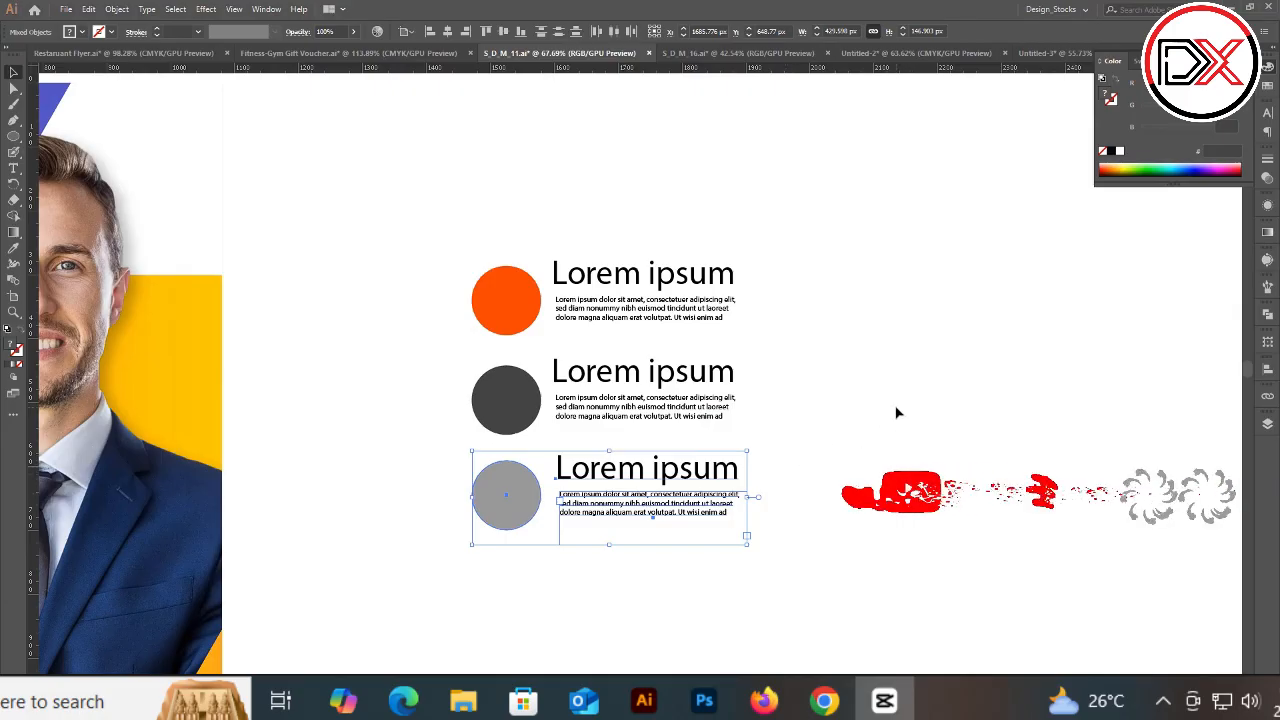
drag(773, 384, 411, 378)
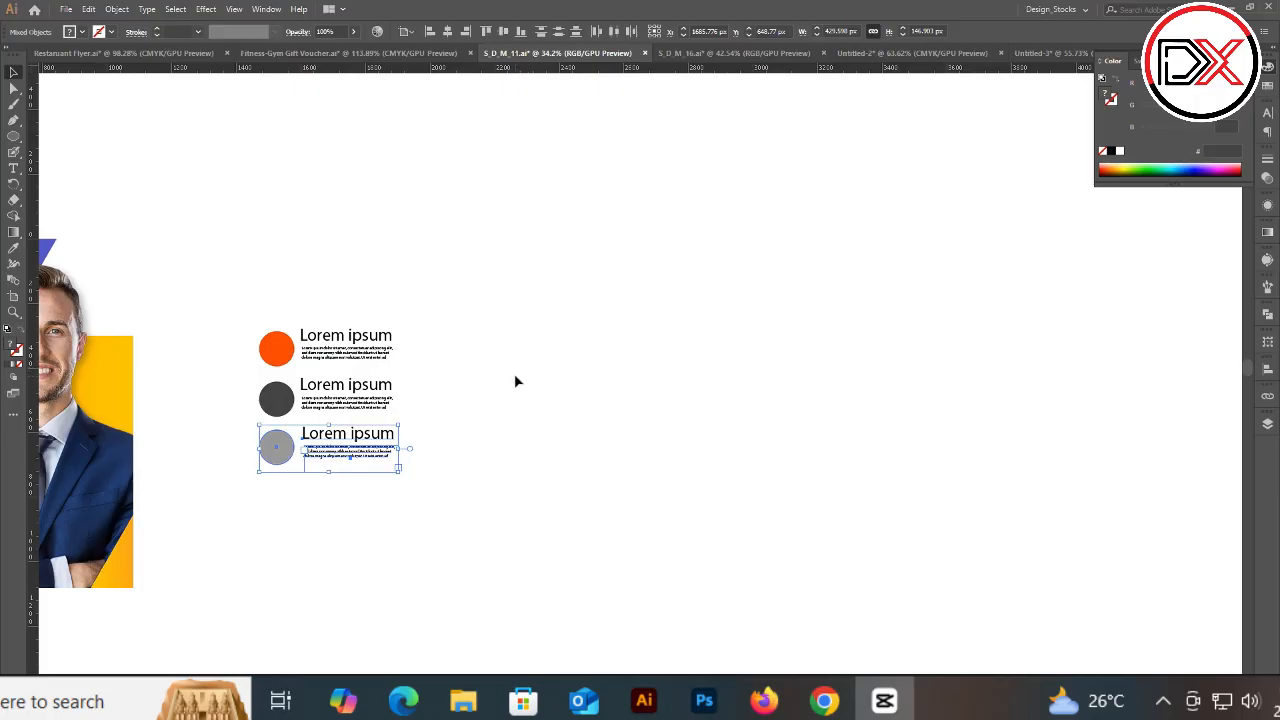
Step: Show the document guides and add a vertical guide just left of the flyer
key(ctrl+shift+h)
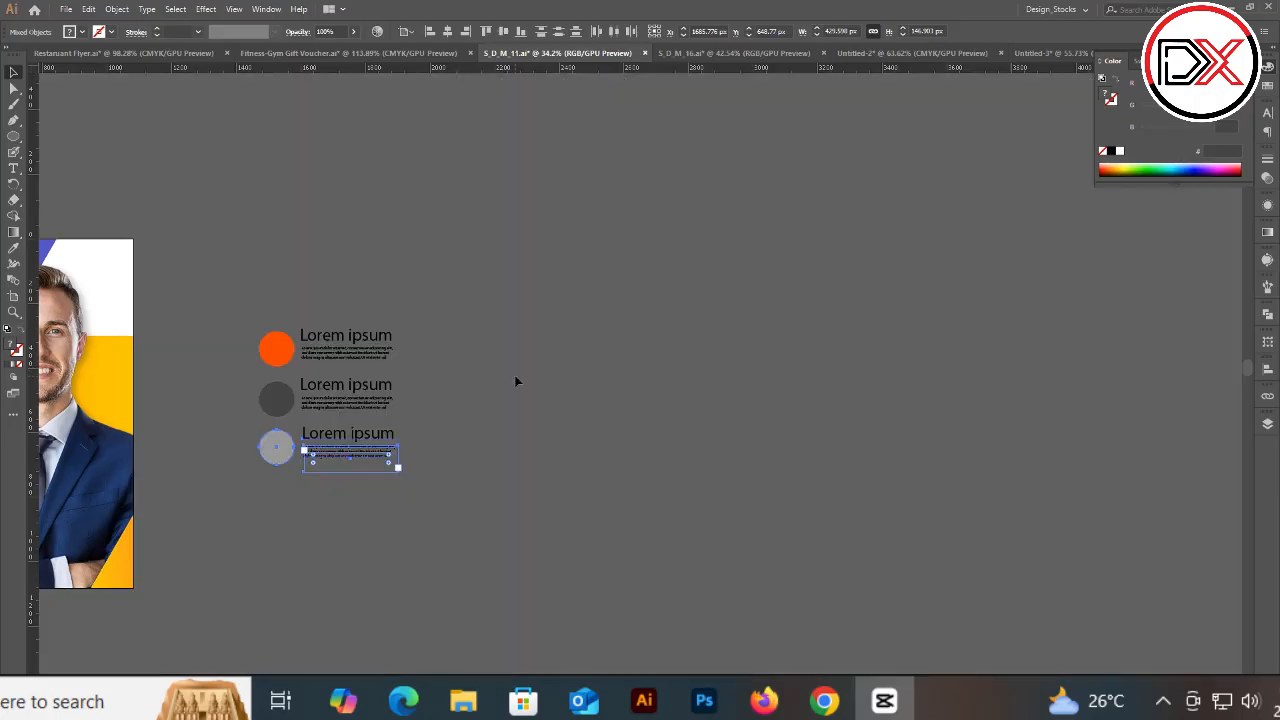
key(ctrl+semicolon)
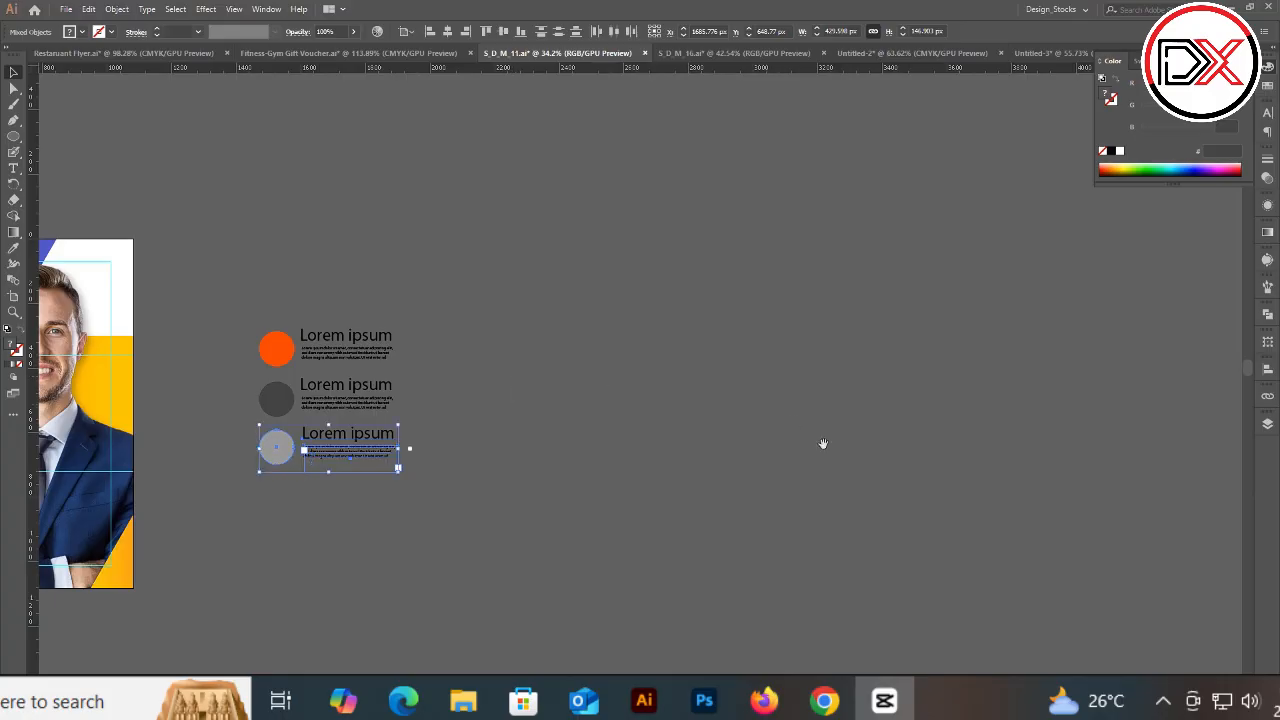
drag(670, 380, 1015, 378)
ctrl+click(345, 404)
drag(285, 388, 409, 381)
ctrl+click(409, 381)
drag(257, 313, 404, 353)
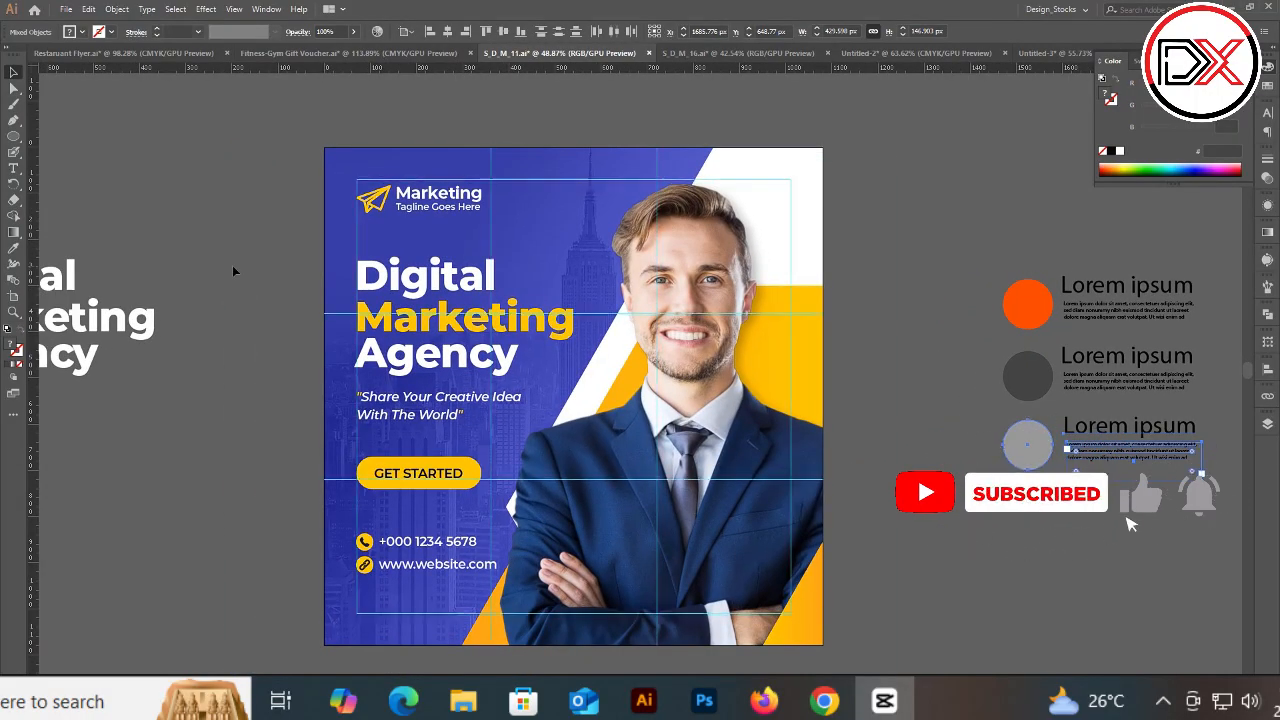
click(934, 203)
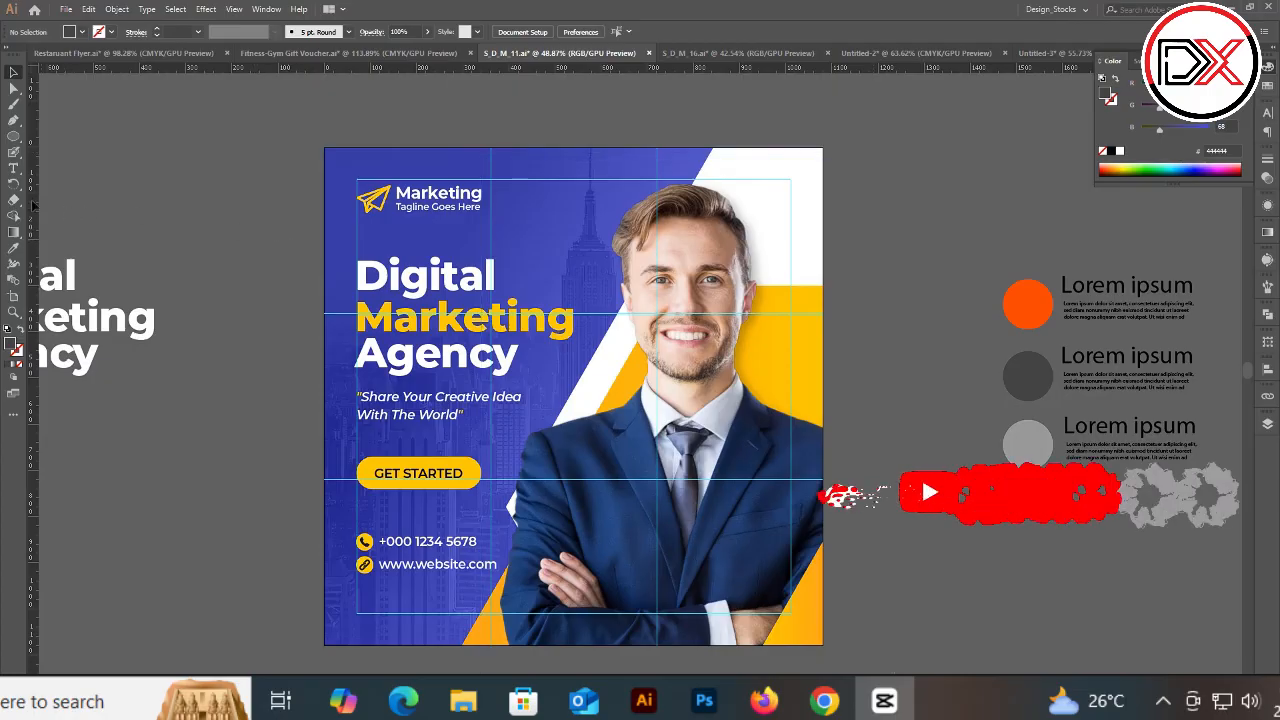
drag(130, 197, 245, 187)
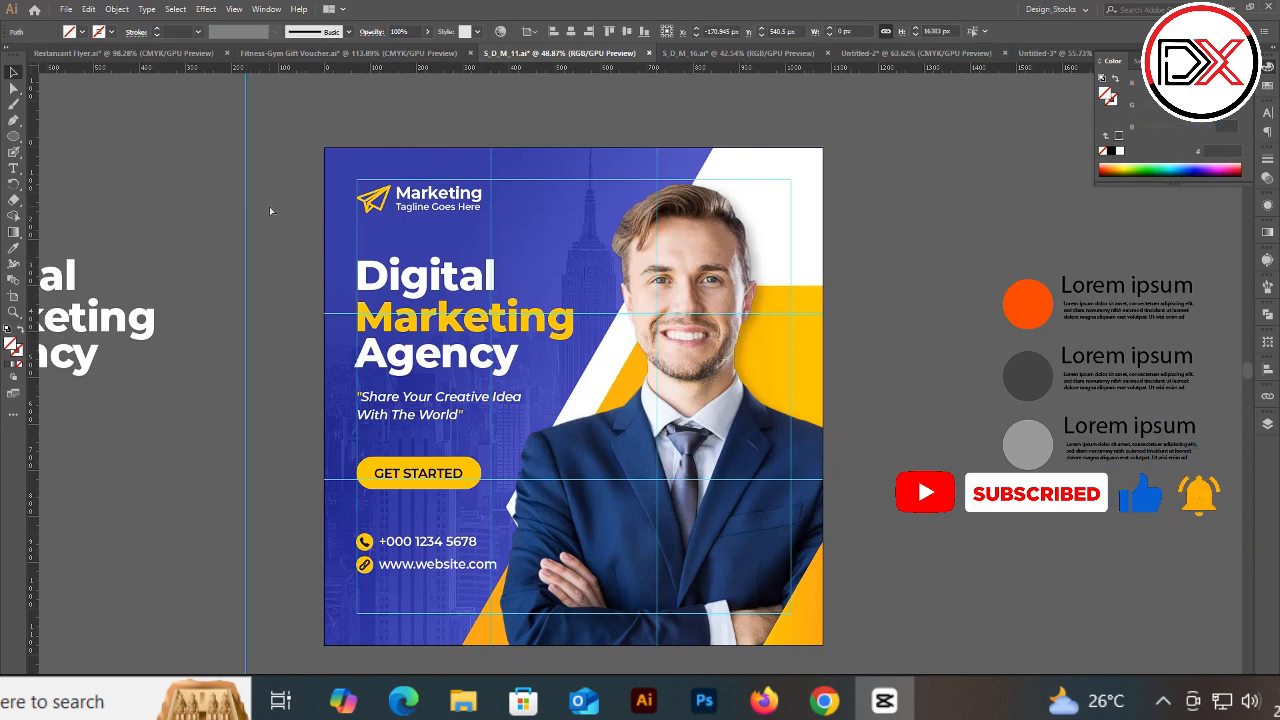
Step: Delete the vertical guide beside the flyer
key(Delete)
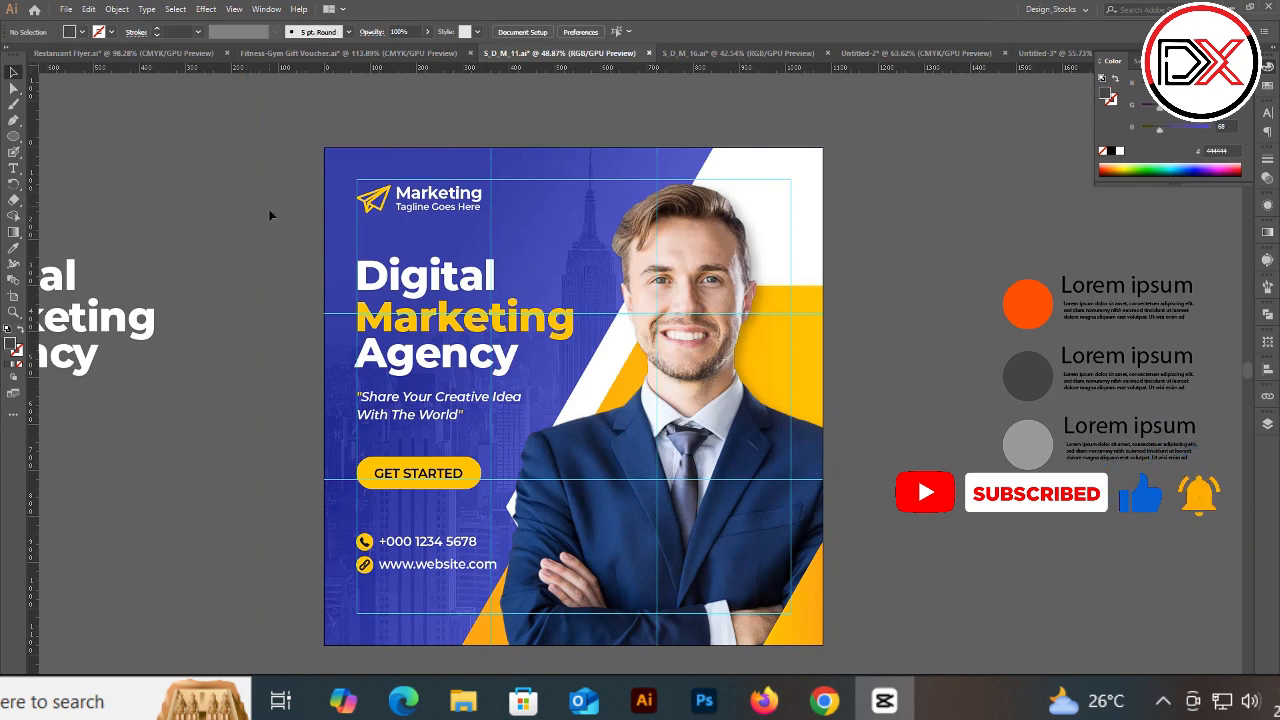
click(13, 136)
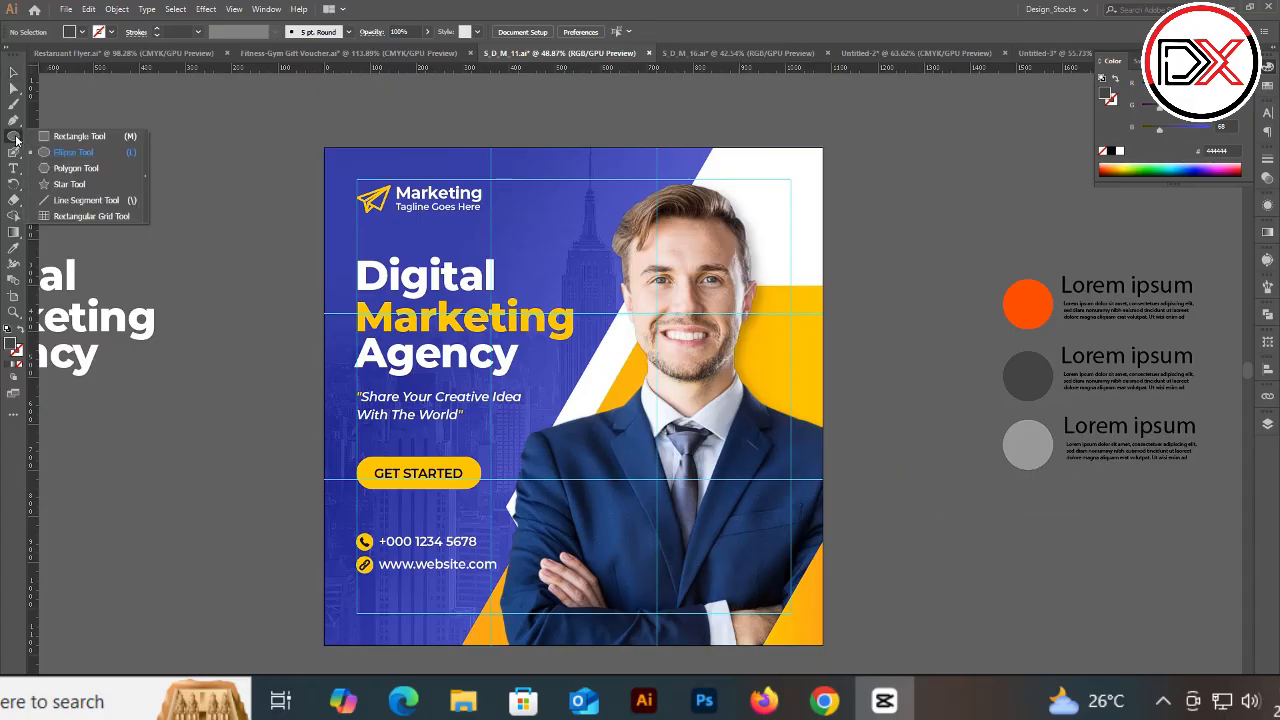
click(74, 152)
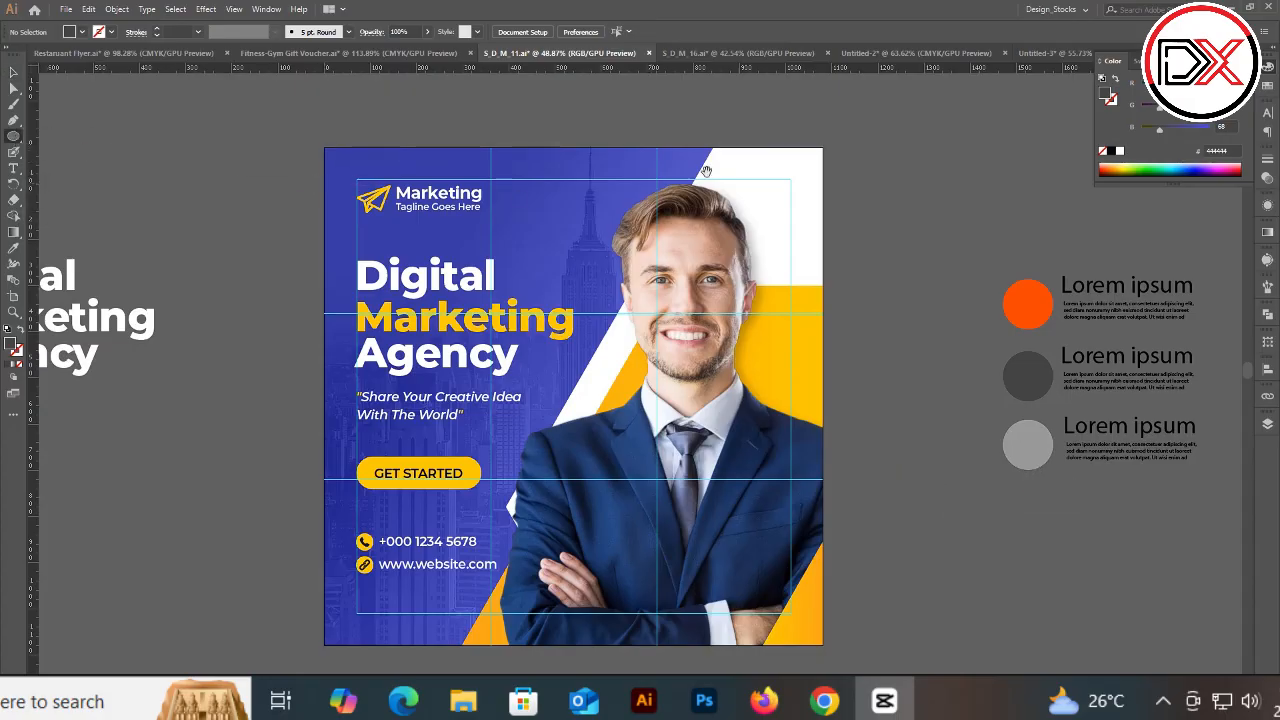
Step: Draw a square about 1118 px wide in the empty area right of the flyer and lock it
drag(768, 152, 680, 158)
drag(1083, 133, 581, 248)
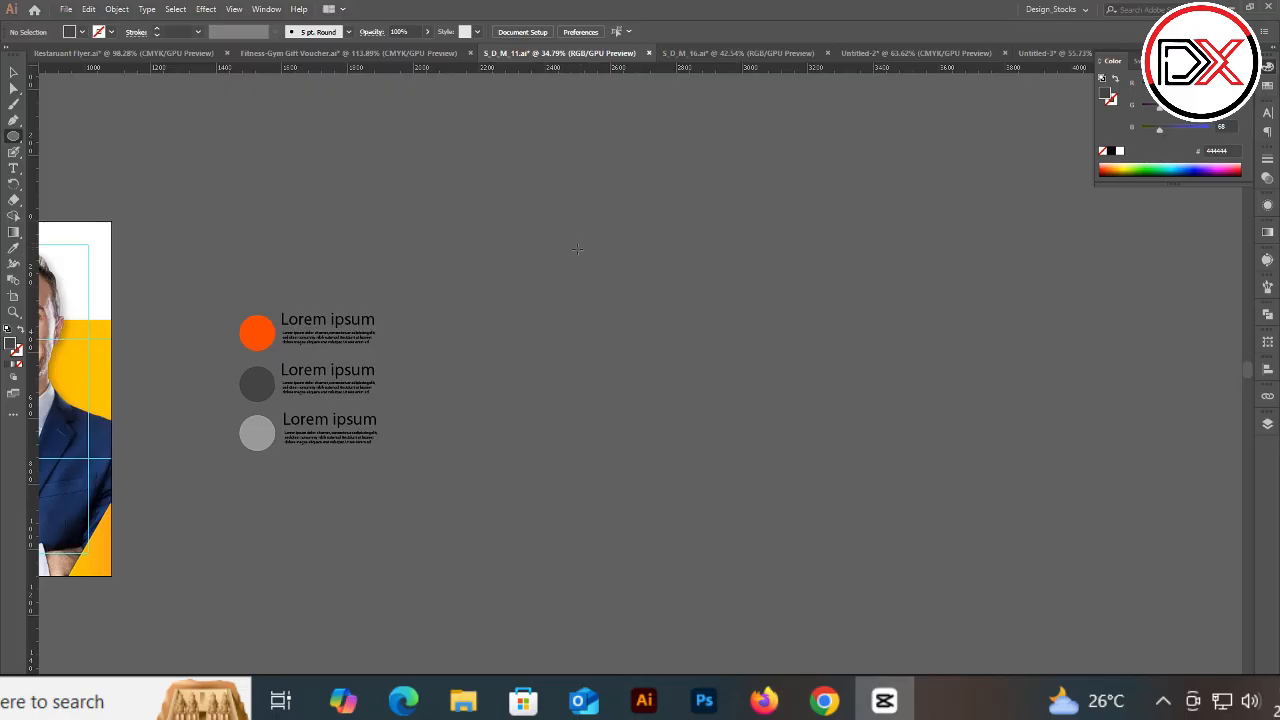
key(m)
drag(543, 196, 910, 562)
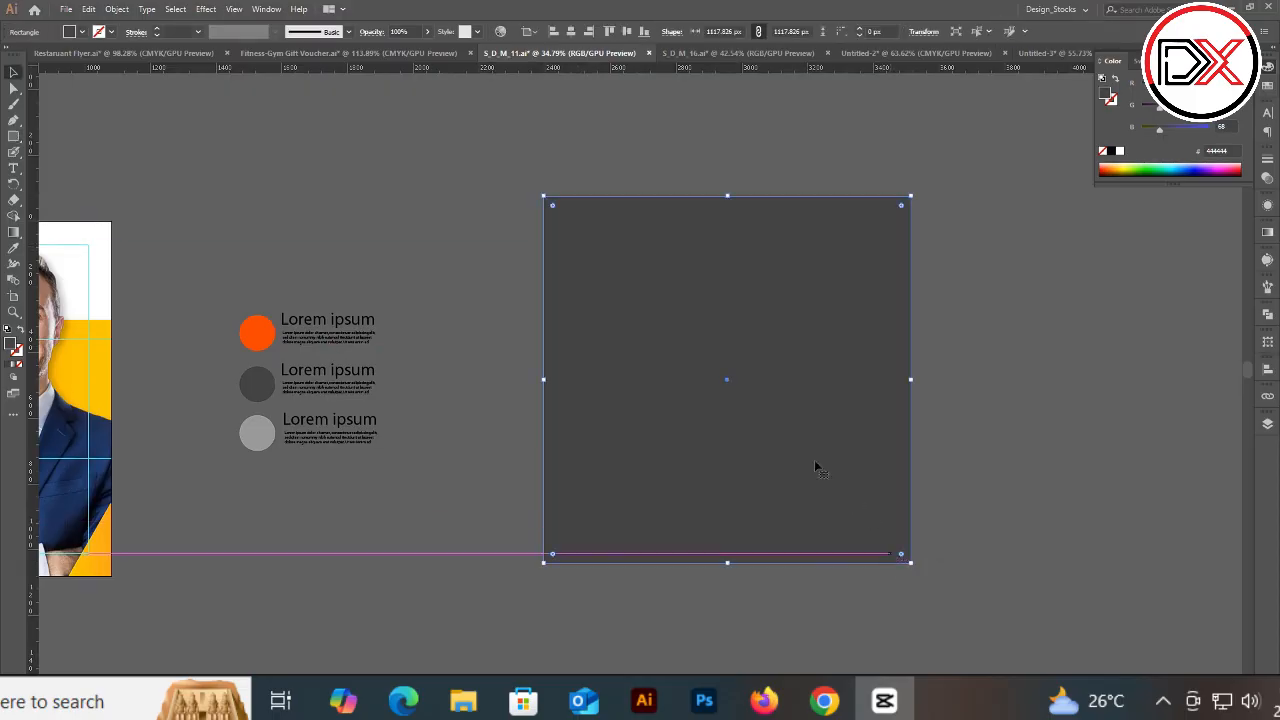
click(509, 185)
click(812, 441)
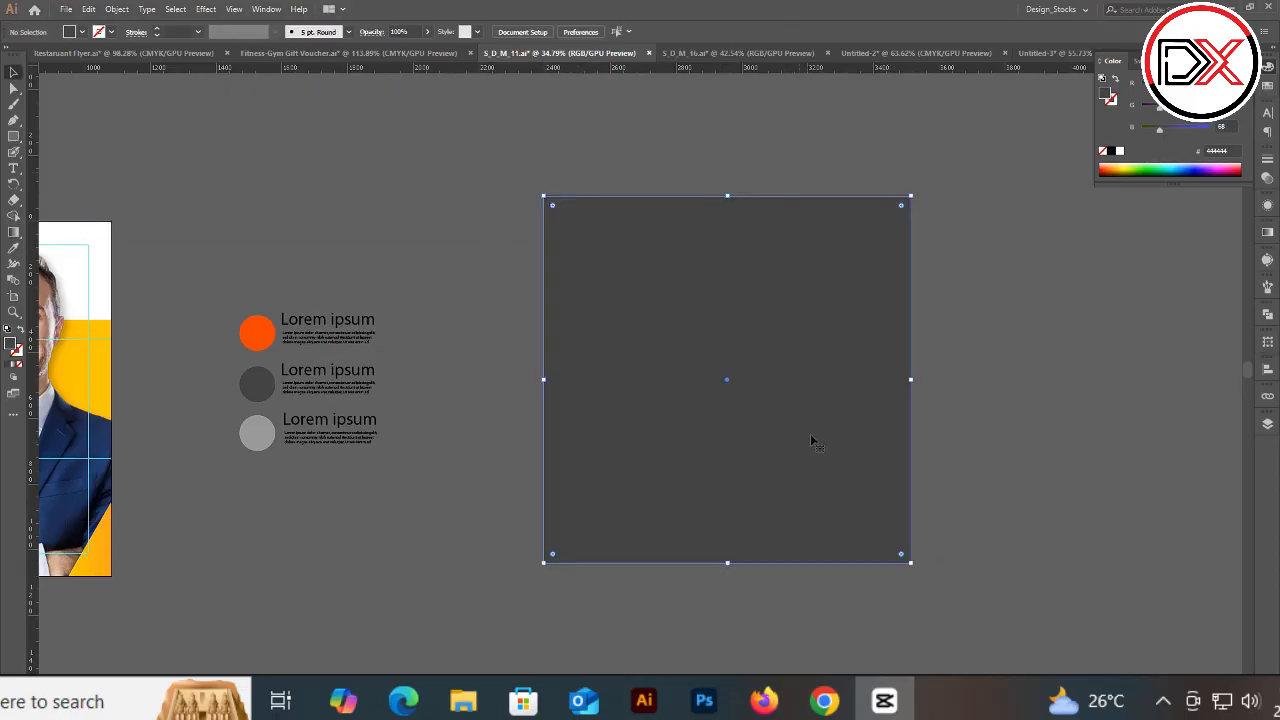
click(945, 324)
click(716, 321)
key(ctrl+2)
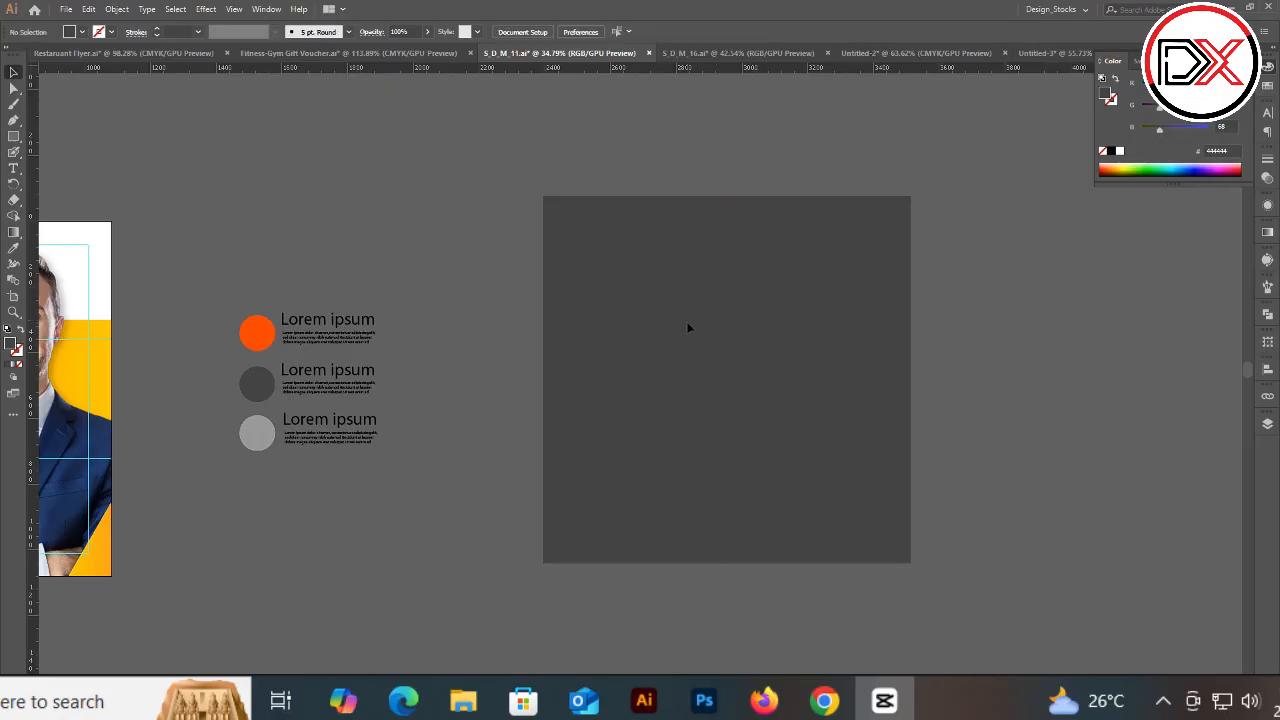
key(j)
drag(543, 197, 586, 486)
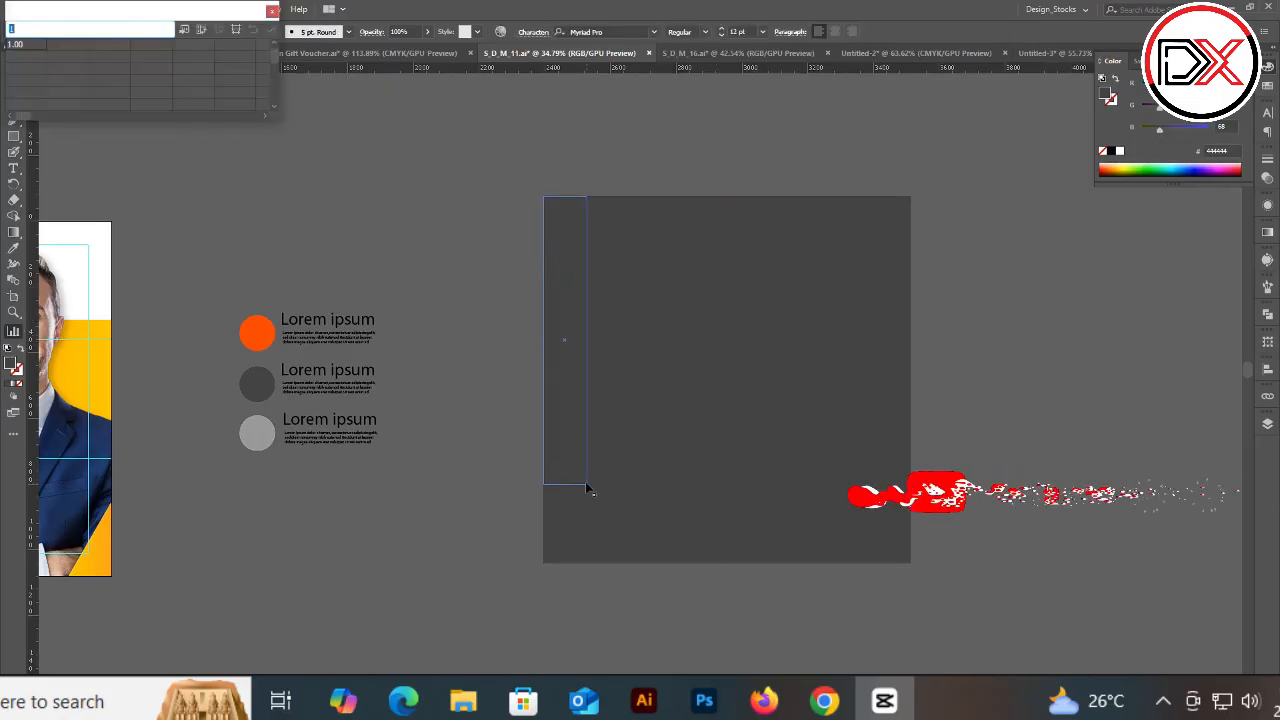
click(275, 10)
key(ctrl+z)
Step: Draw a narrow rectangle about 306 px wide along the square's left edge and fill it black
click(10, 138)
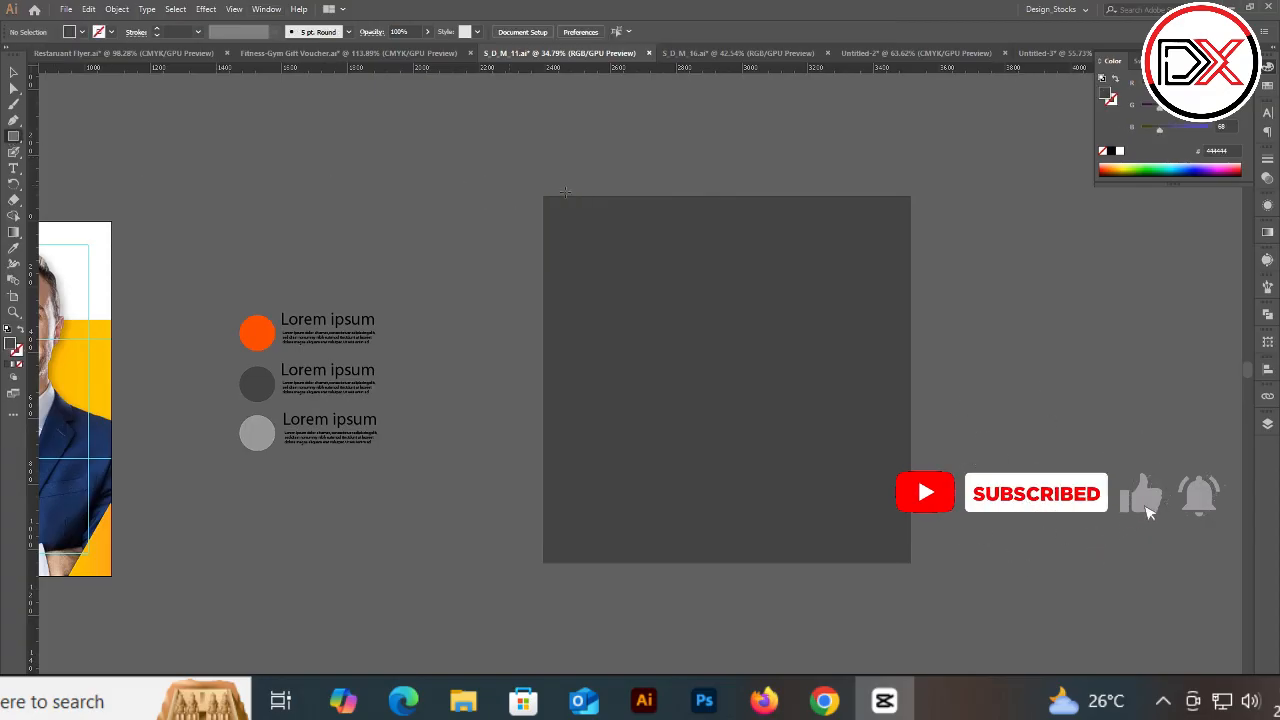
drag(543, 197, 644, 562)
drag(1153, 132, 796, 292)
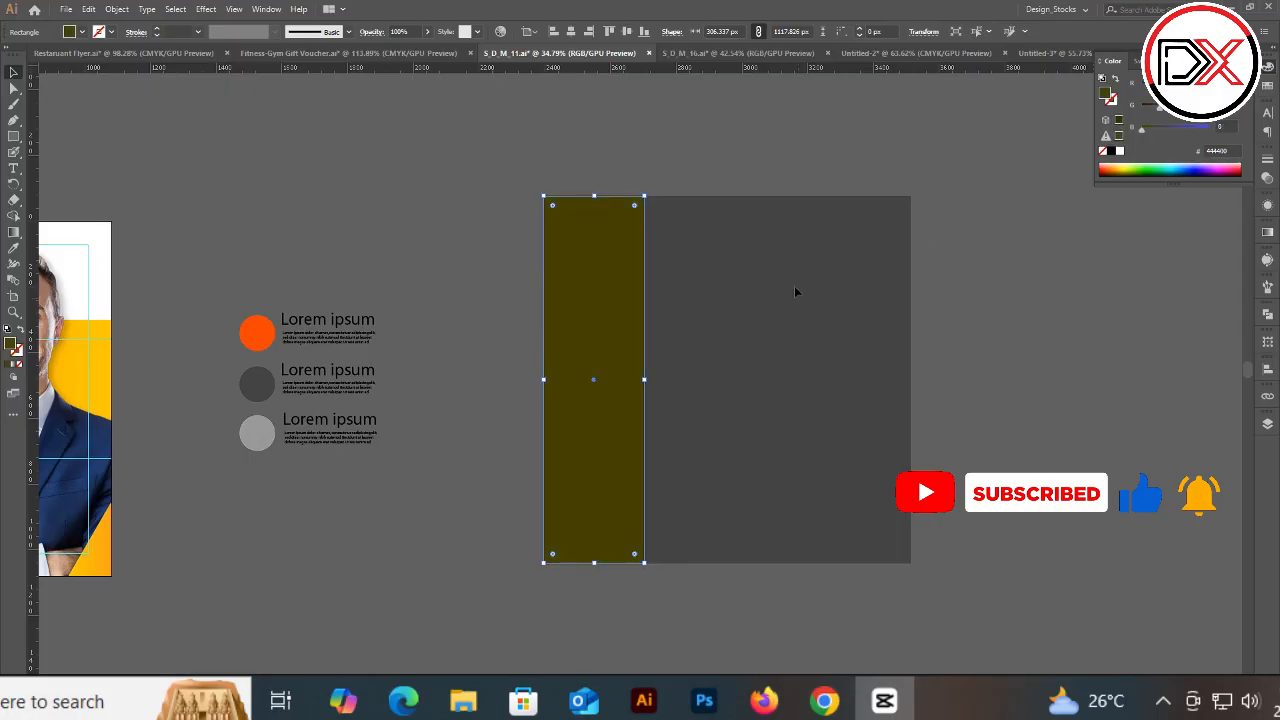
click(1114, 151)
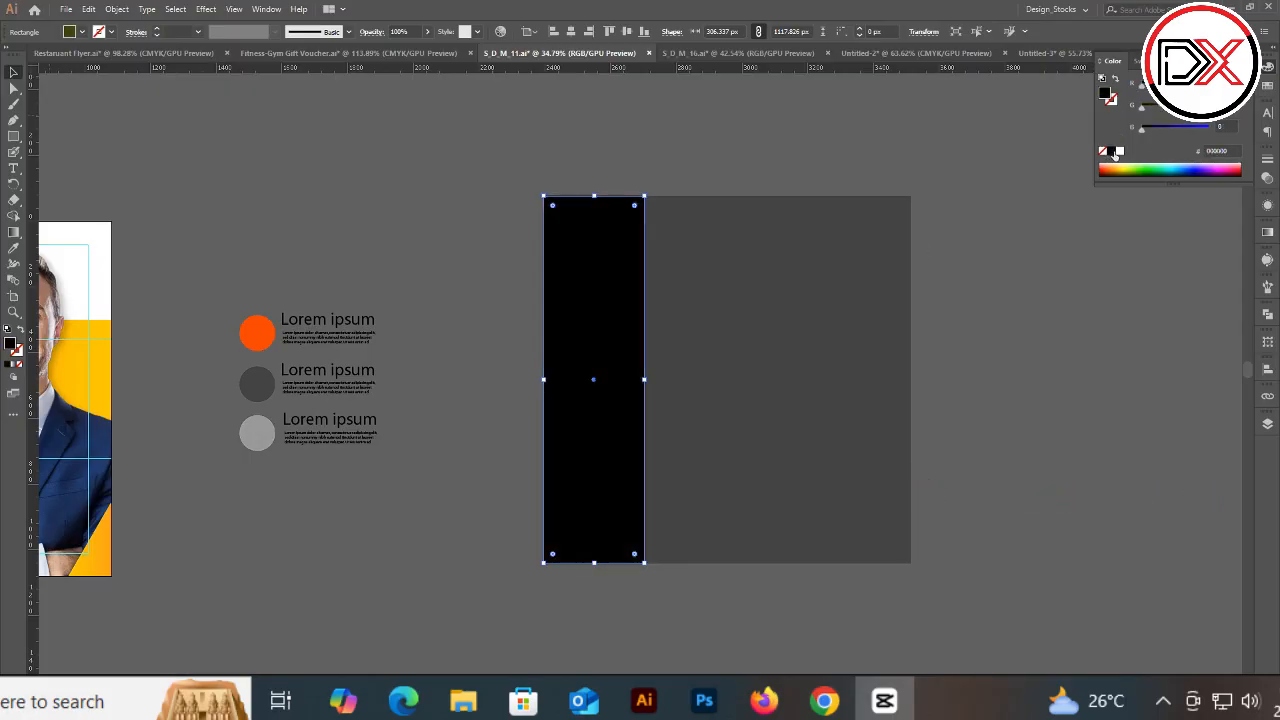
Step: Duplicate the black strip twice to make three side-by-side strips across the square
click(665, 154)
drag(609, 308, 708, 308)
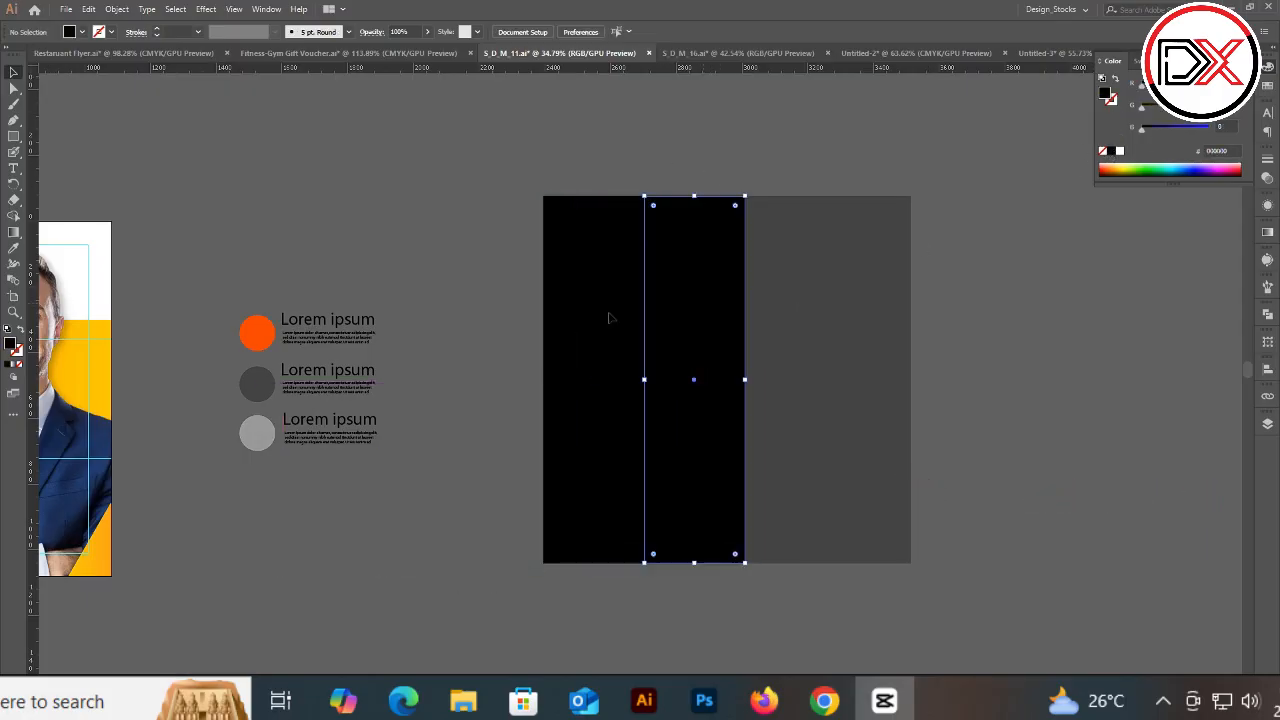
shift+click(609, 318)
click(791, 349)
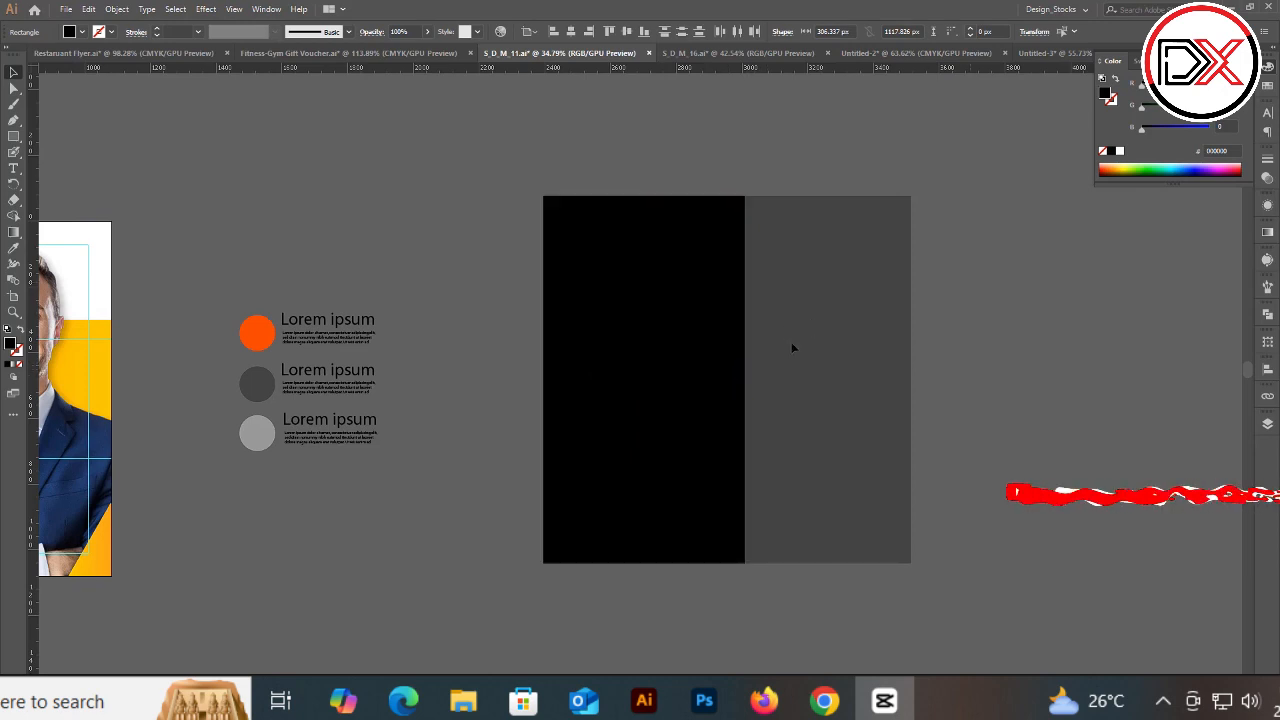
drag(706, 375, 795, 377)
drag(807, 376, 807, 376)
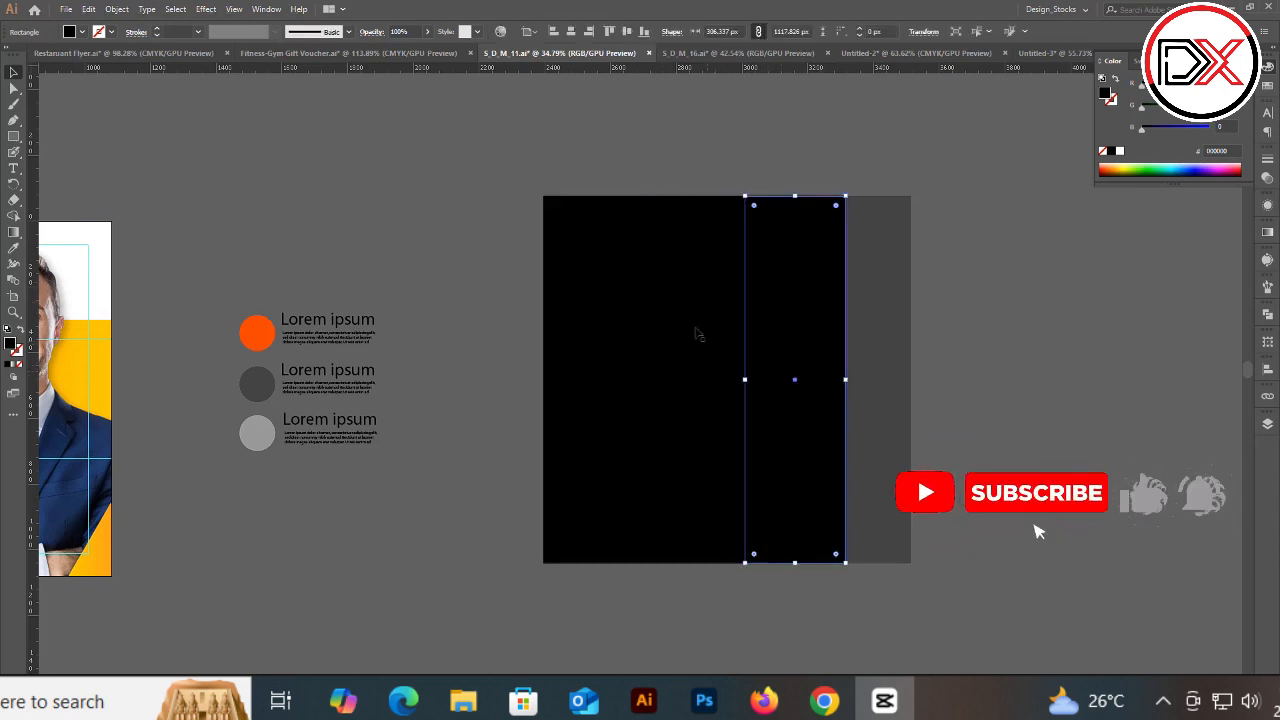
Step: Color the middle strip dark red and stretch the three strips to span the square's full width
click(698, 334)
drag(1142, 87, 1173, 87)
click(796, 252)
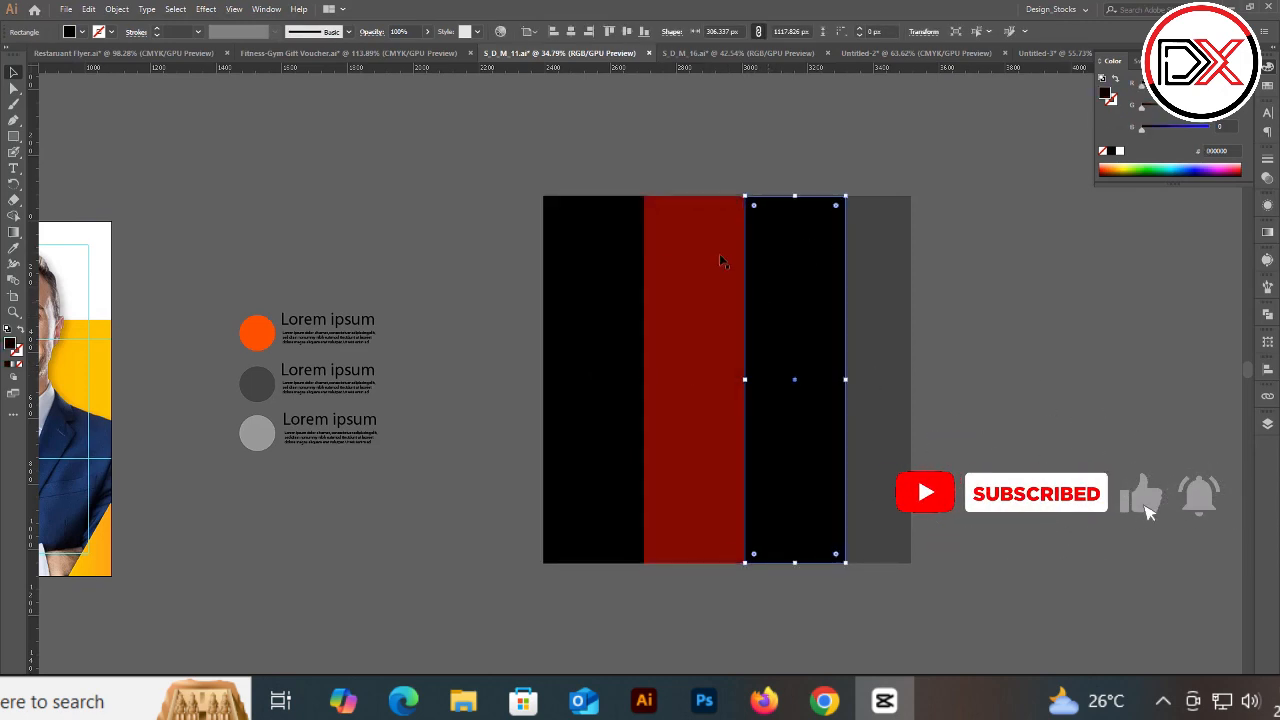
shift+click(606, 260)
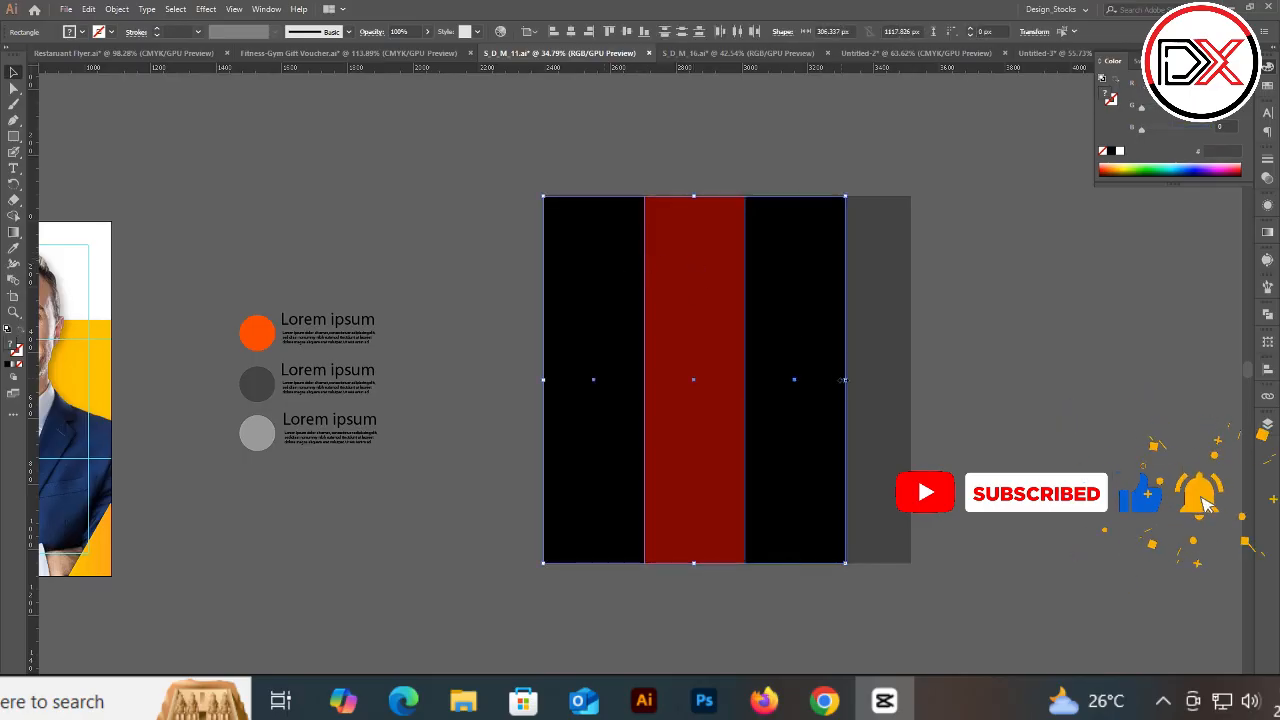
drag(844, 380, 910, 380)
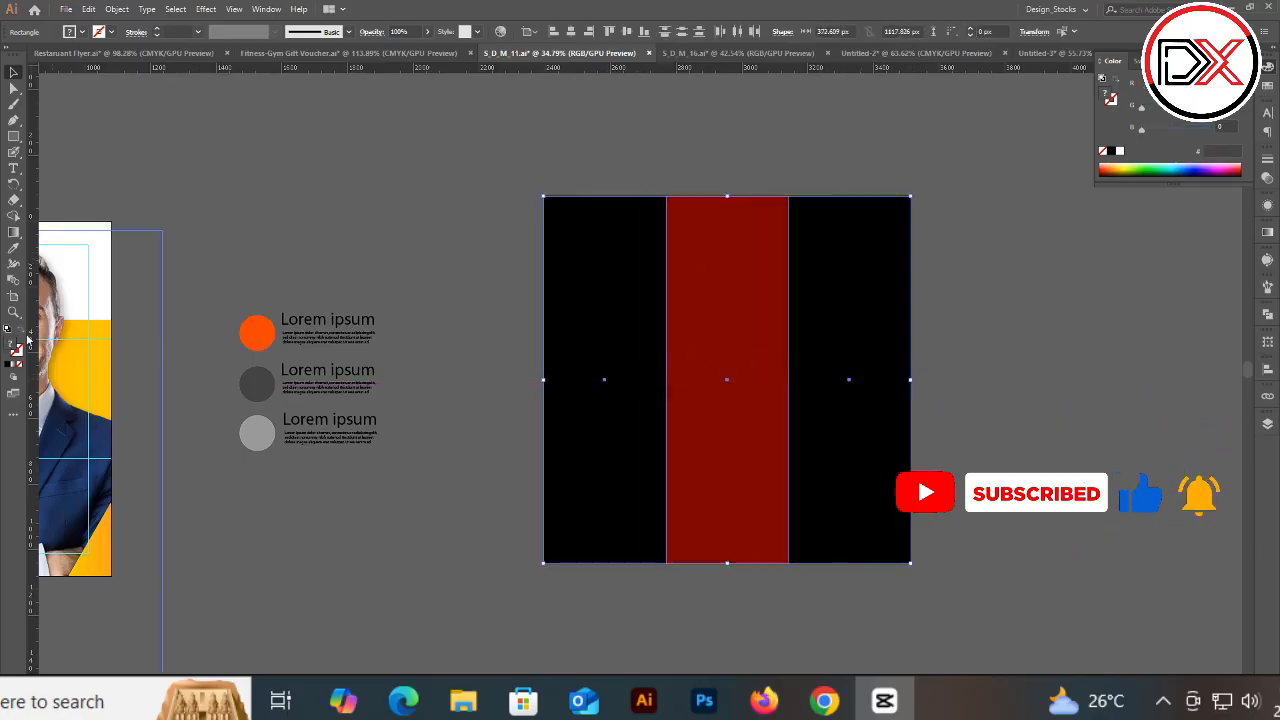
Step: Add vertical guides at the red strip's edges and rotate the three strips 90° into horizontal bands
drag(30, 340, 666, 330)
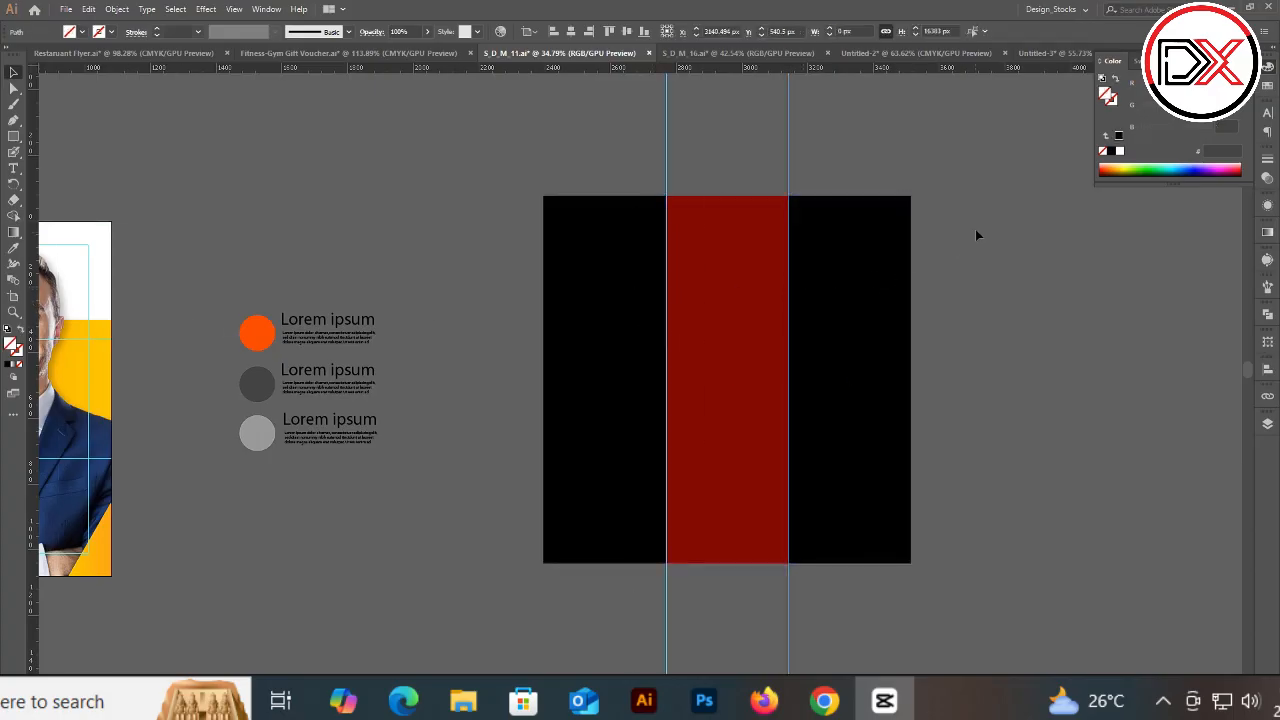
click(846, 246)
shift+click(738, 256)
shift+click(645, 268)
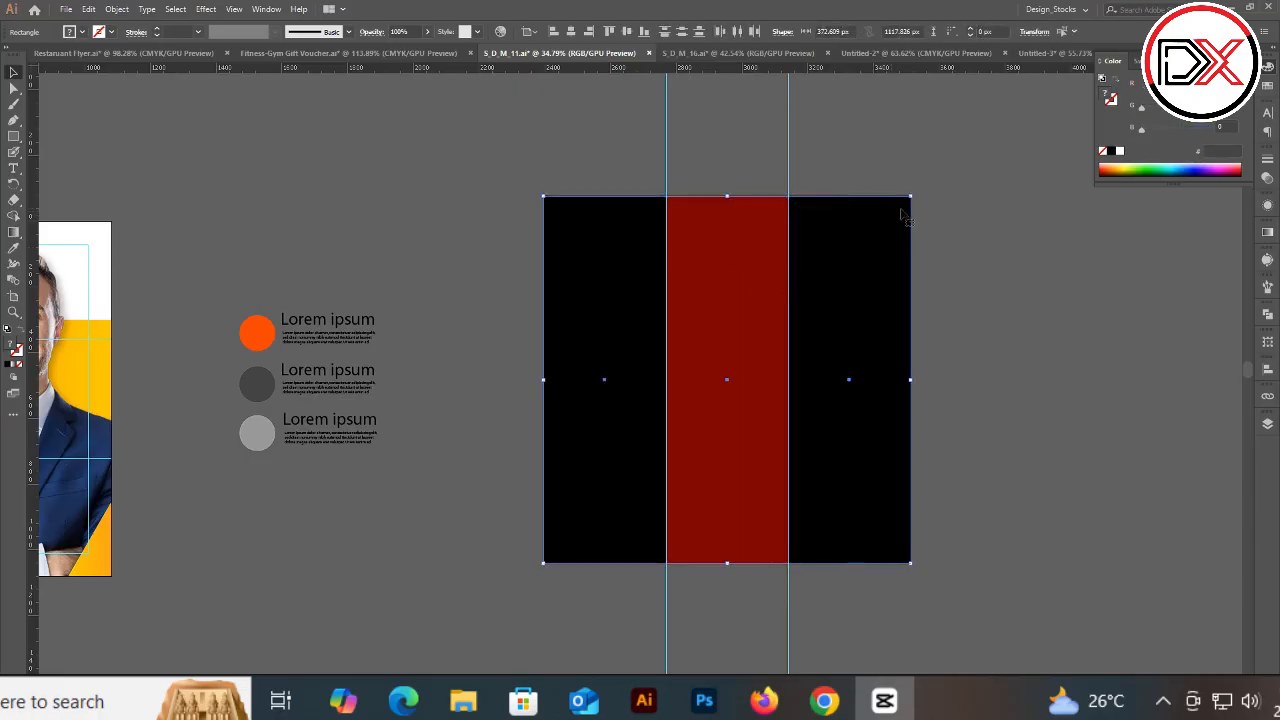
drag(915, 190, 630, 297)
Step: Add horizontal guides along the top and bottom edges of the red band
drag(30, 318, 555, 209)
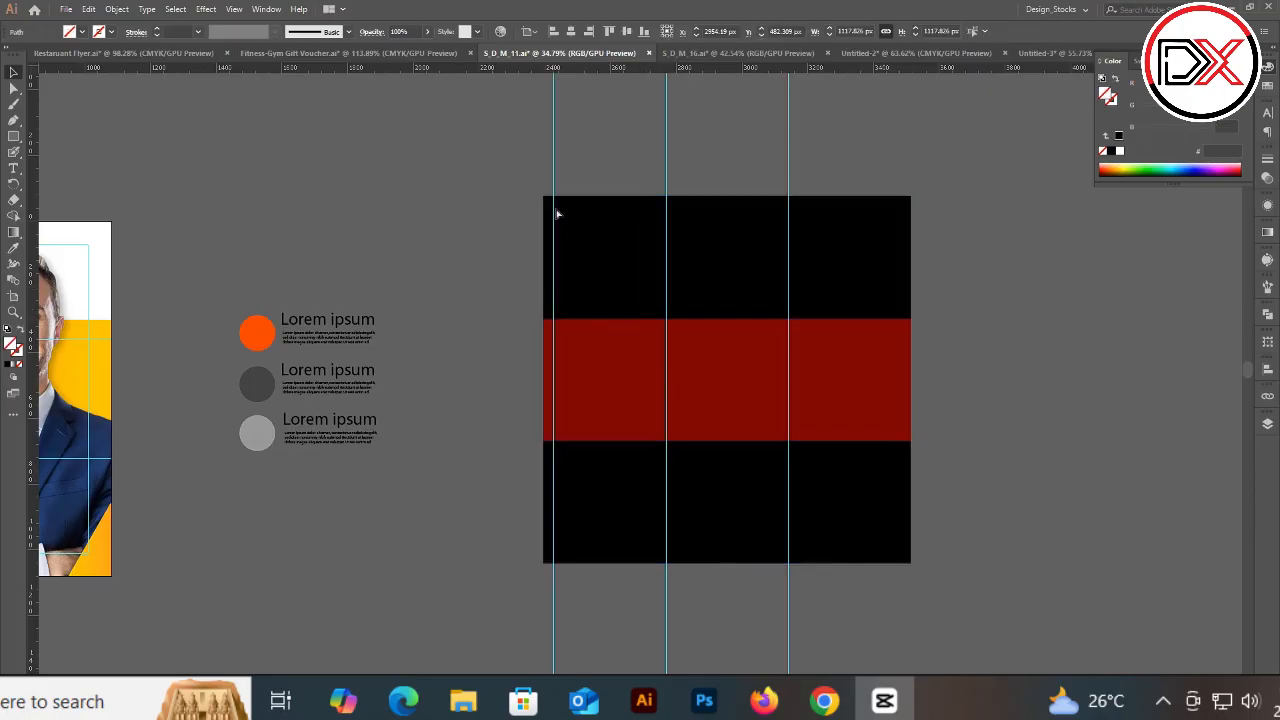
key(ctrl+z)
drag(583, 69, 596, 320)
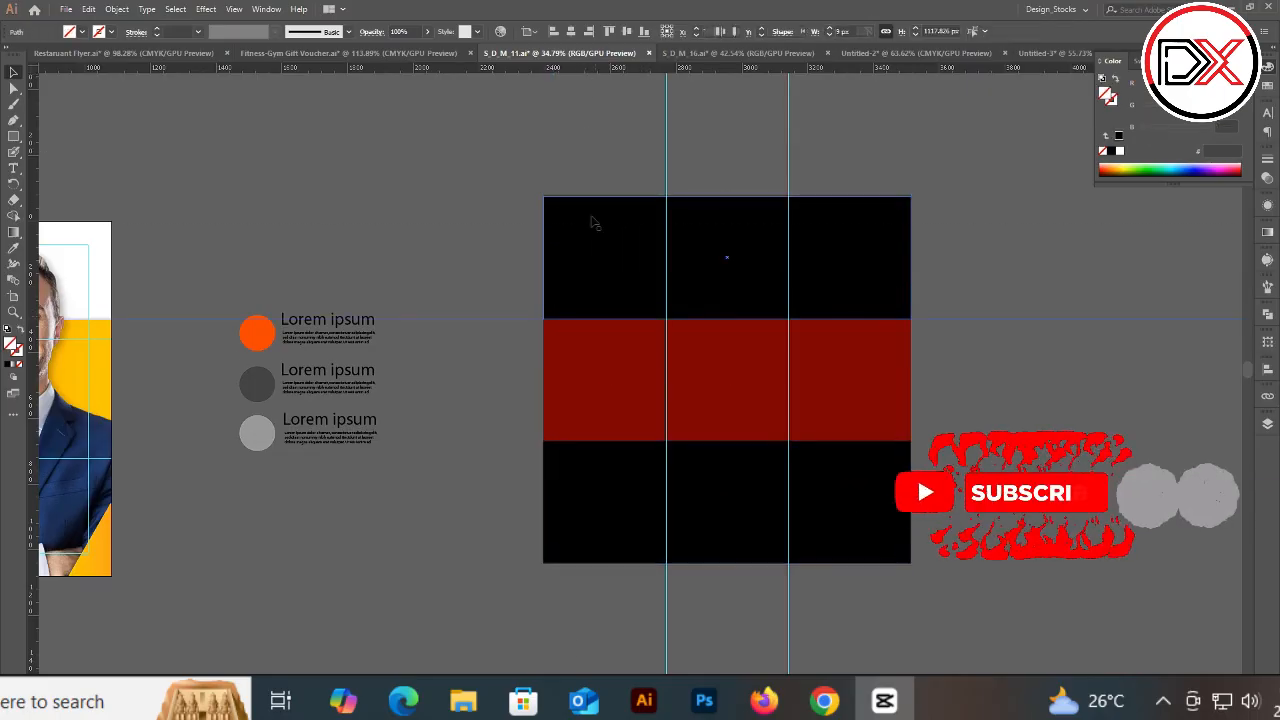
drag(600, 66, 636, 439)
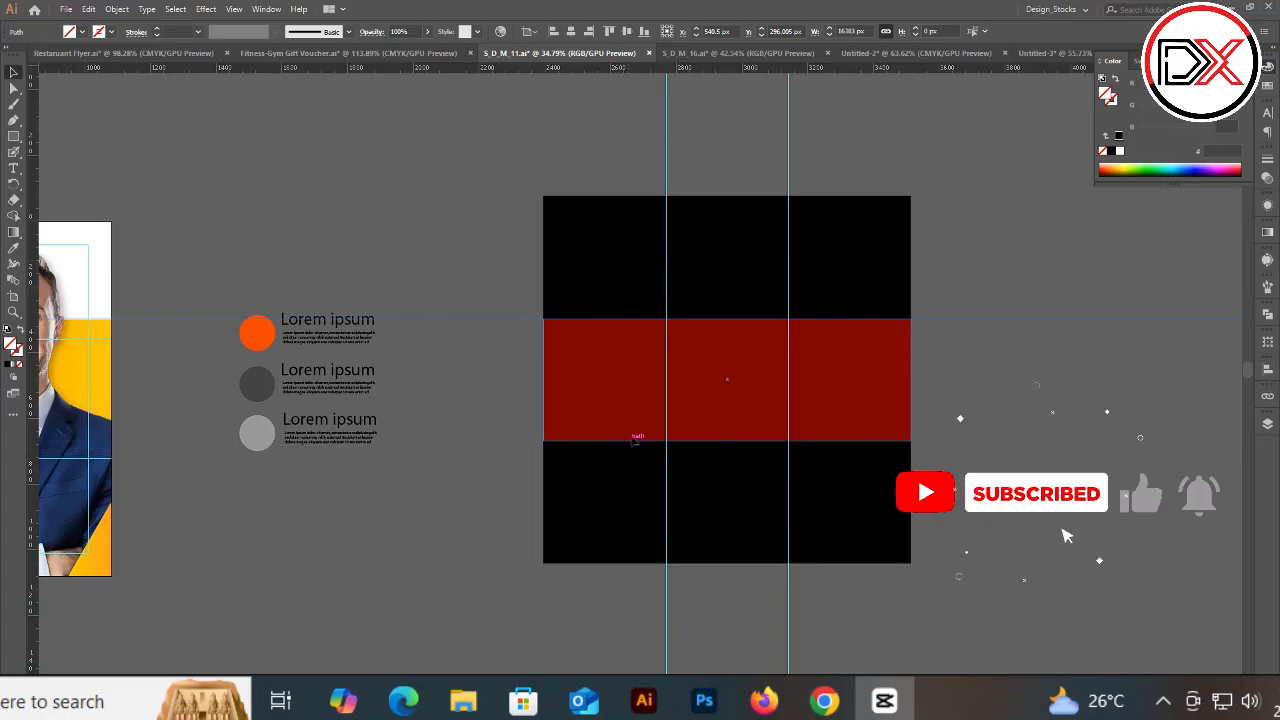
Step: Delete all three colored bands, leaving the guides in place
click(765, 368)
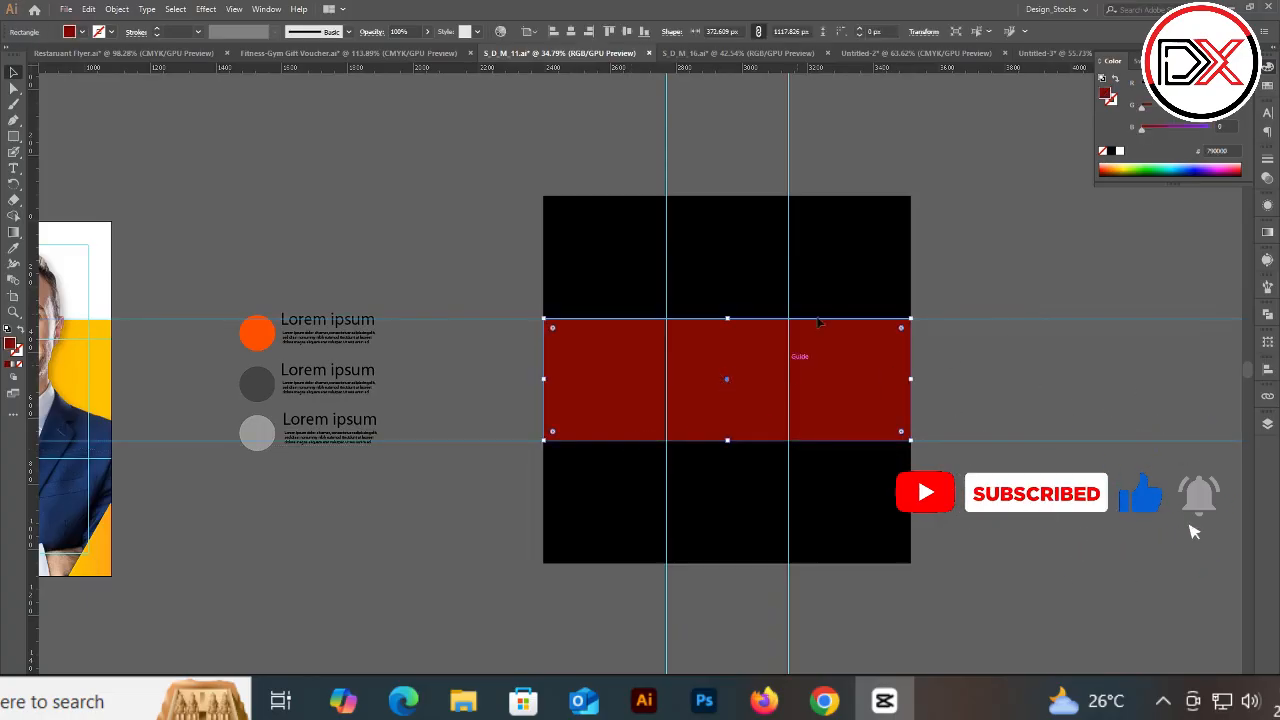
key(Delete)
click(855, 254)
key(Delete)
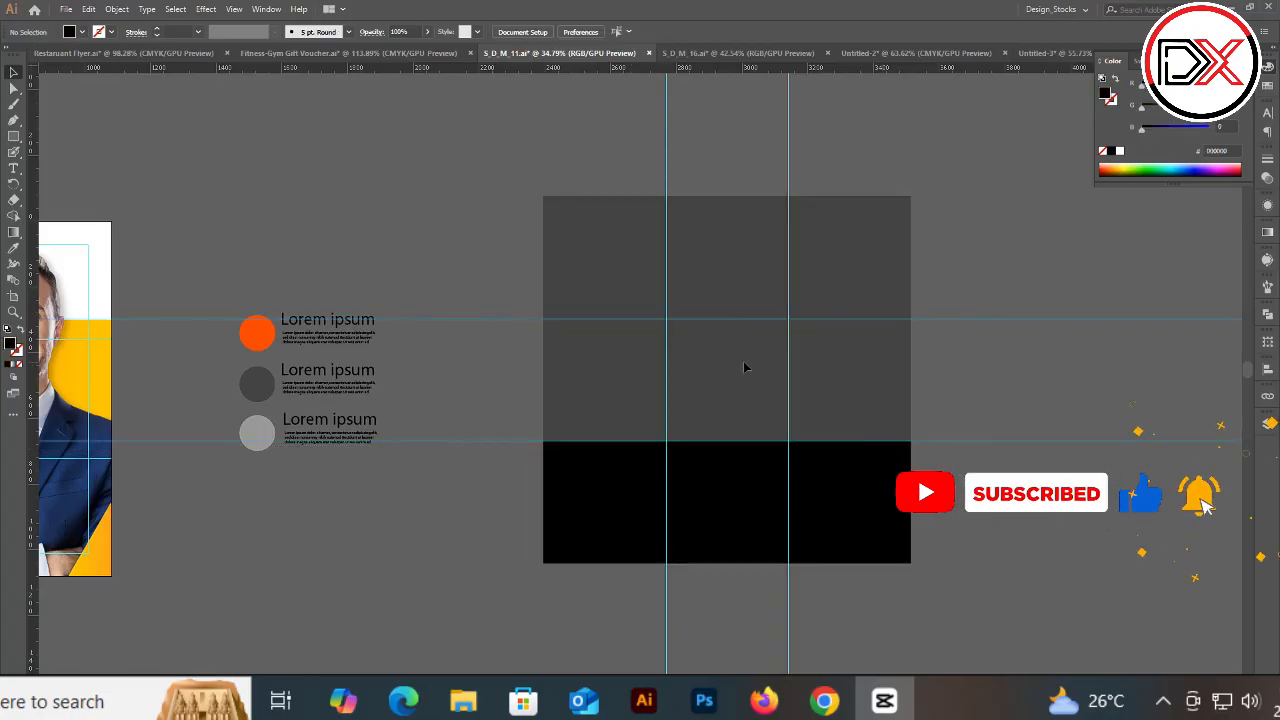
click(755, 481)
key(Delete)
Step: Draw a rectangular grid with the Rectangular Grid Tool in the empty space above the flyer
scroll(780, 303, left, 5)
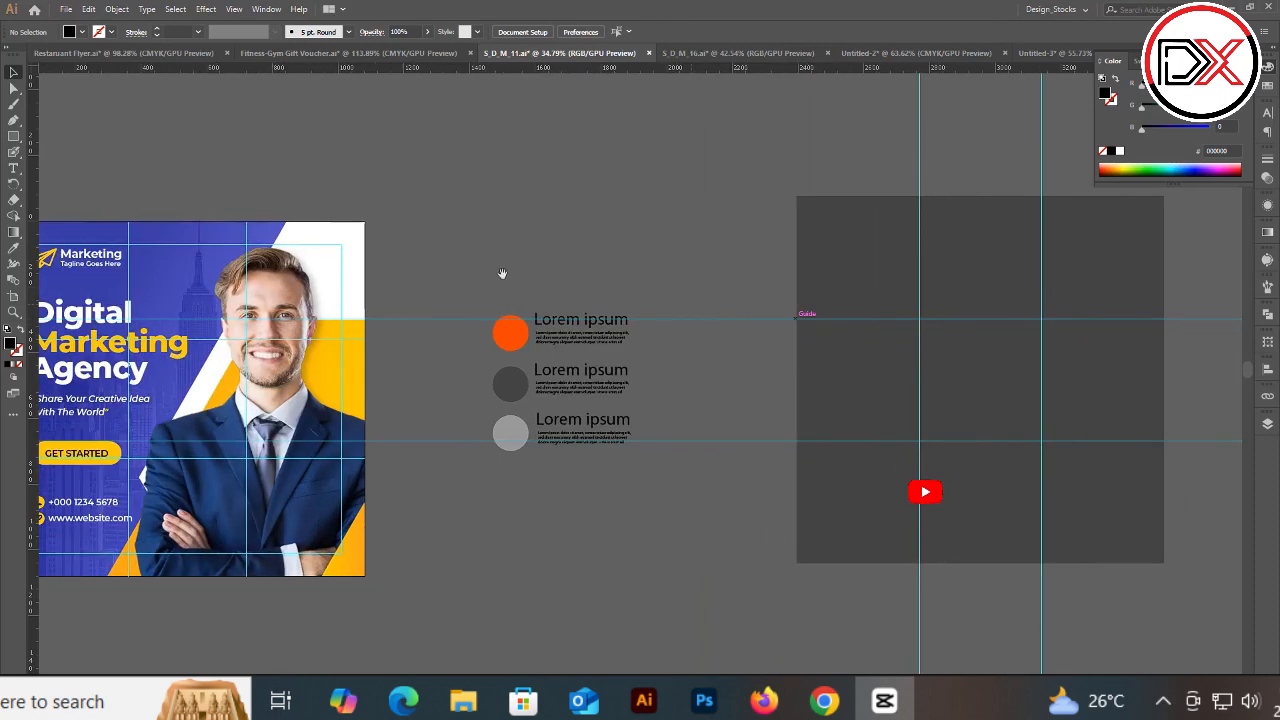
scroll(502, 273, left, 5)
scroll(502, 273, up, 5)
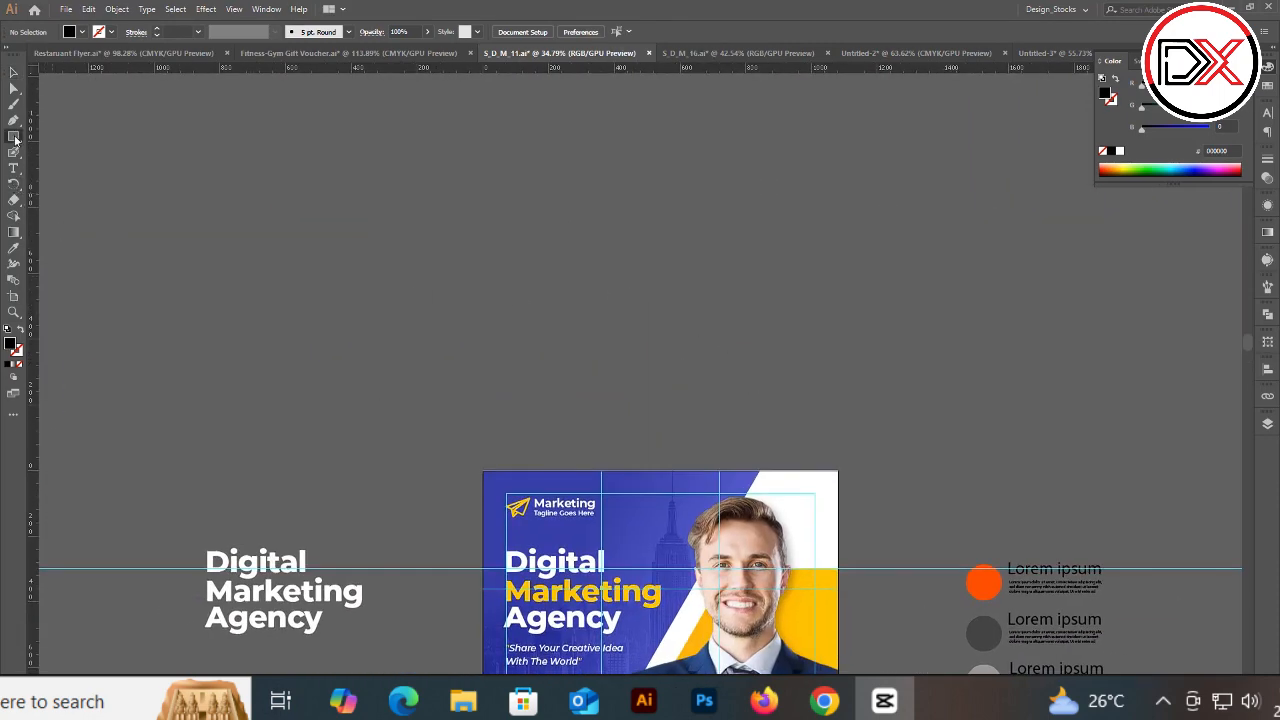
drag(15, 139, 52, 201)
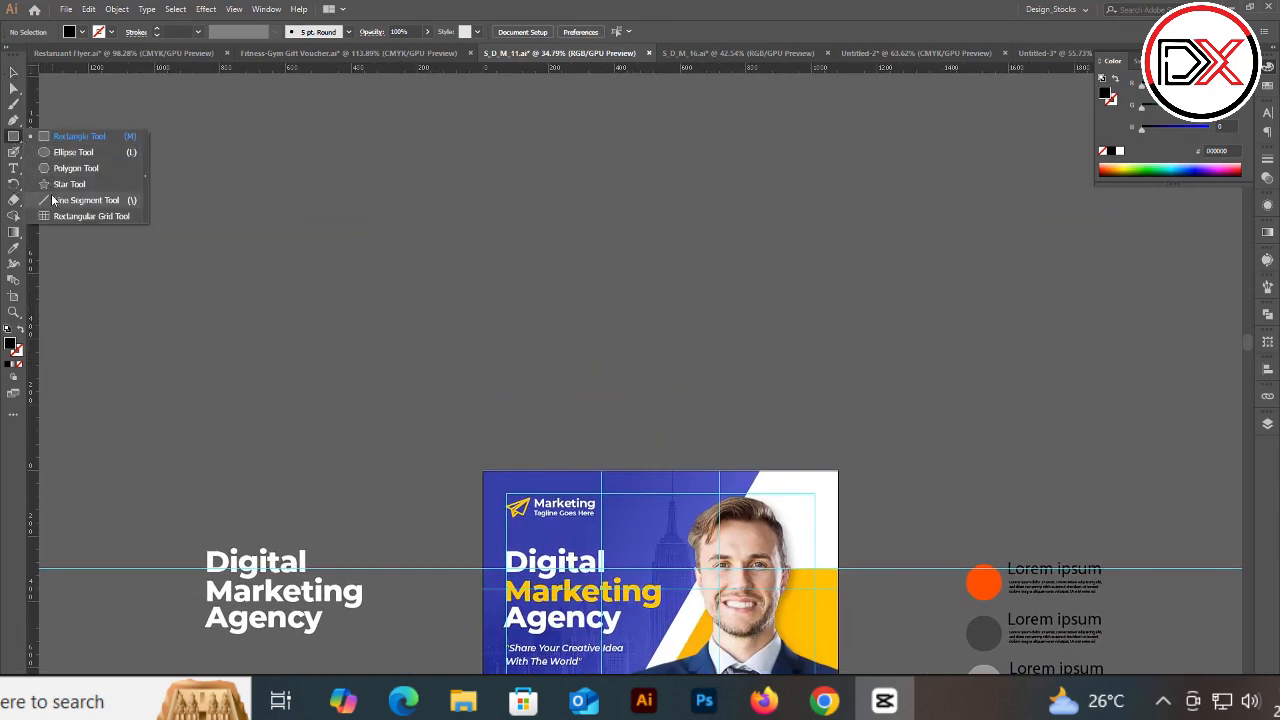
click(110, 219)
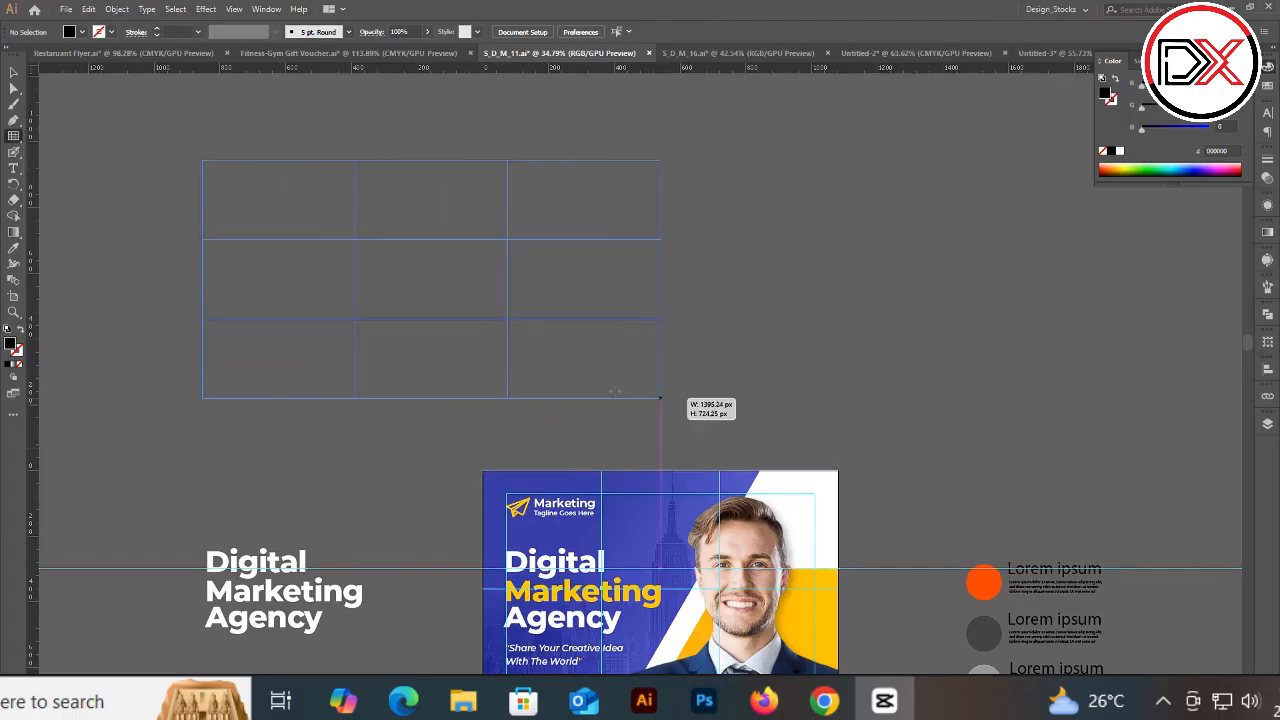
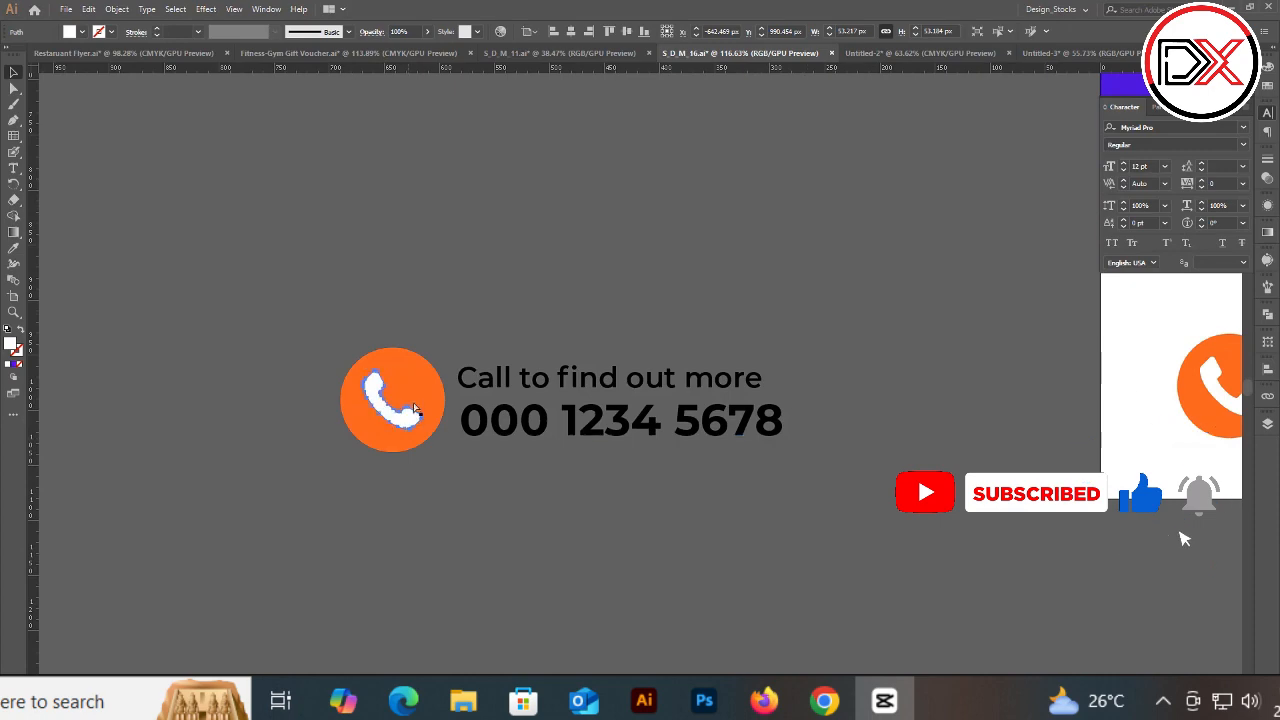
Step: Select everything on the canvas and delete it
key(ctrl+a)
key(Delete)
click(848, 511)
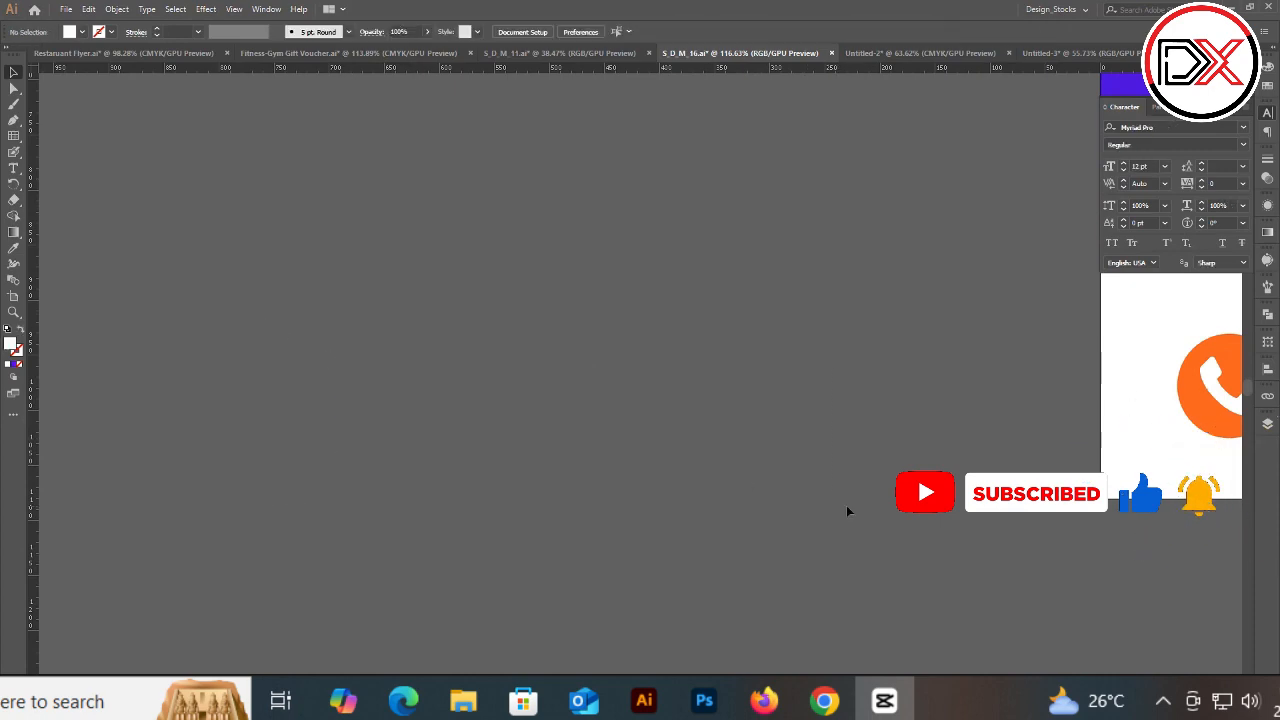
Step: Pan and zoom around to view the finished Digital Marketing Agency flyer
drag(796, 387, 710, 388)
drag(877, 383, 324, 408)
drag(729, 406, 763, 437)
drag(834, 397, 817, 537)
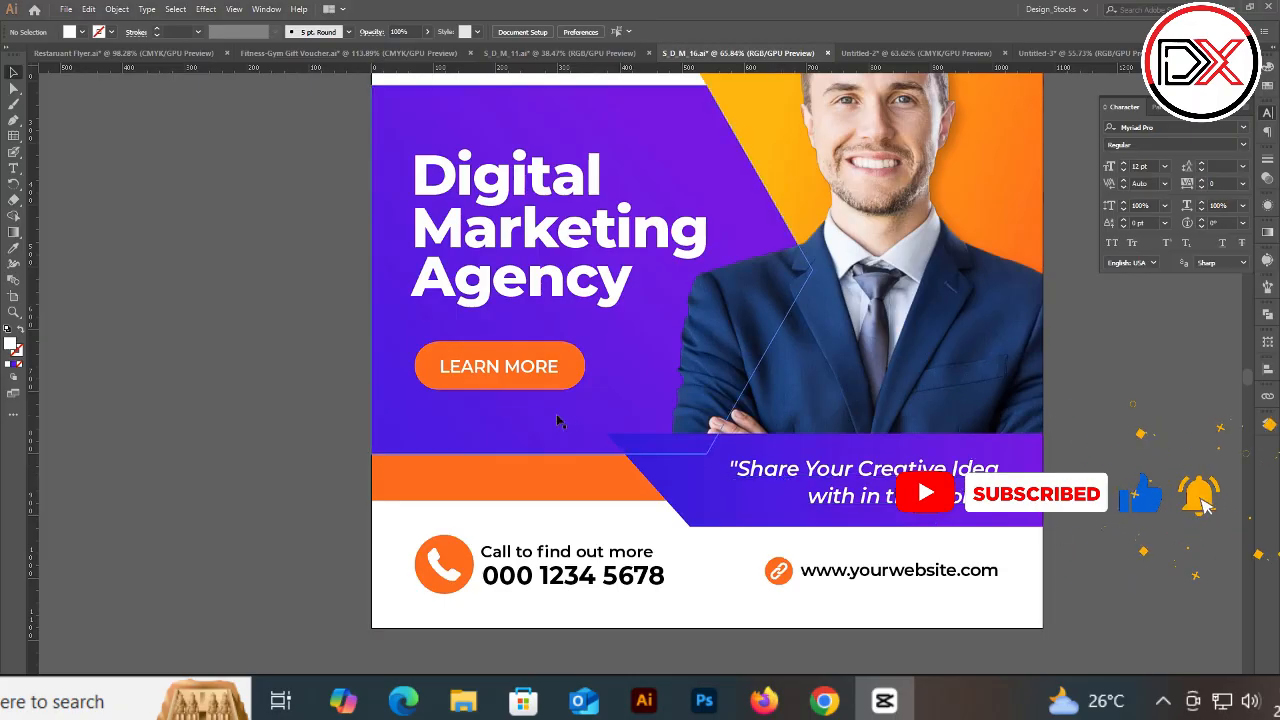
scroll(310, 444, up, 2)
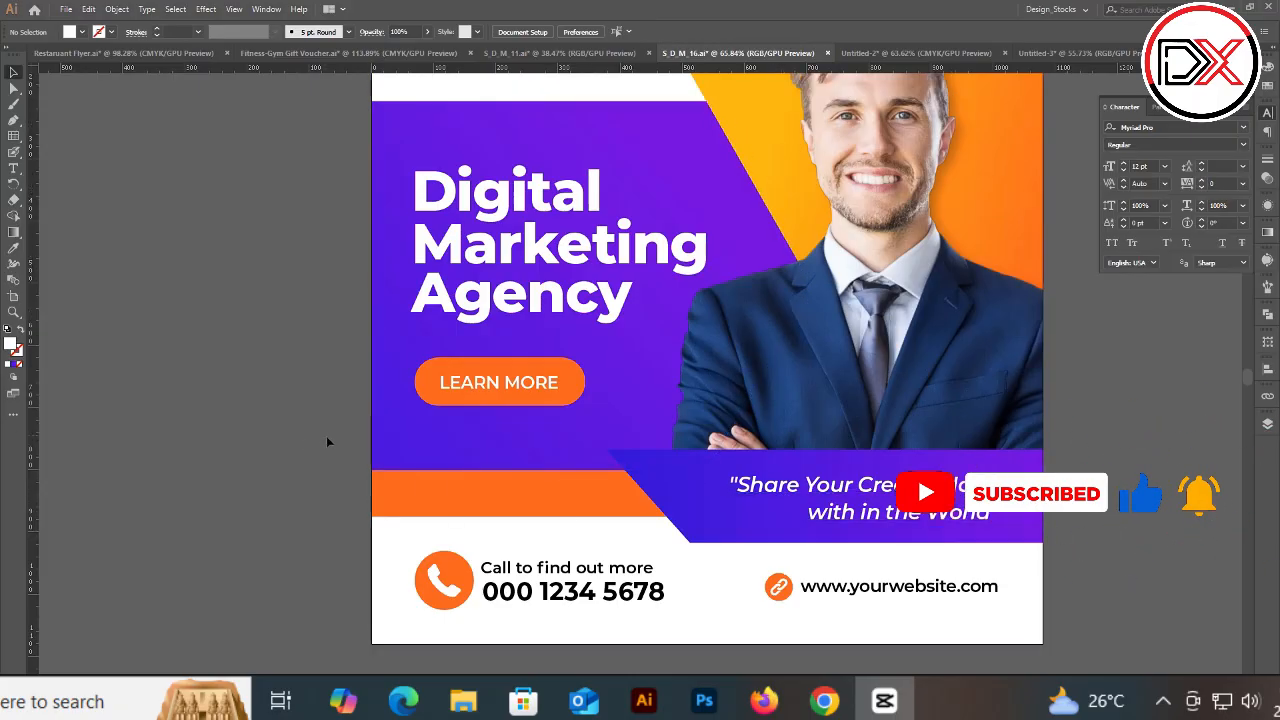
drag(624, 357, 608, 390)
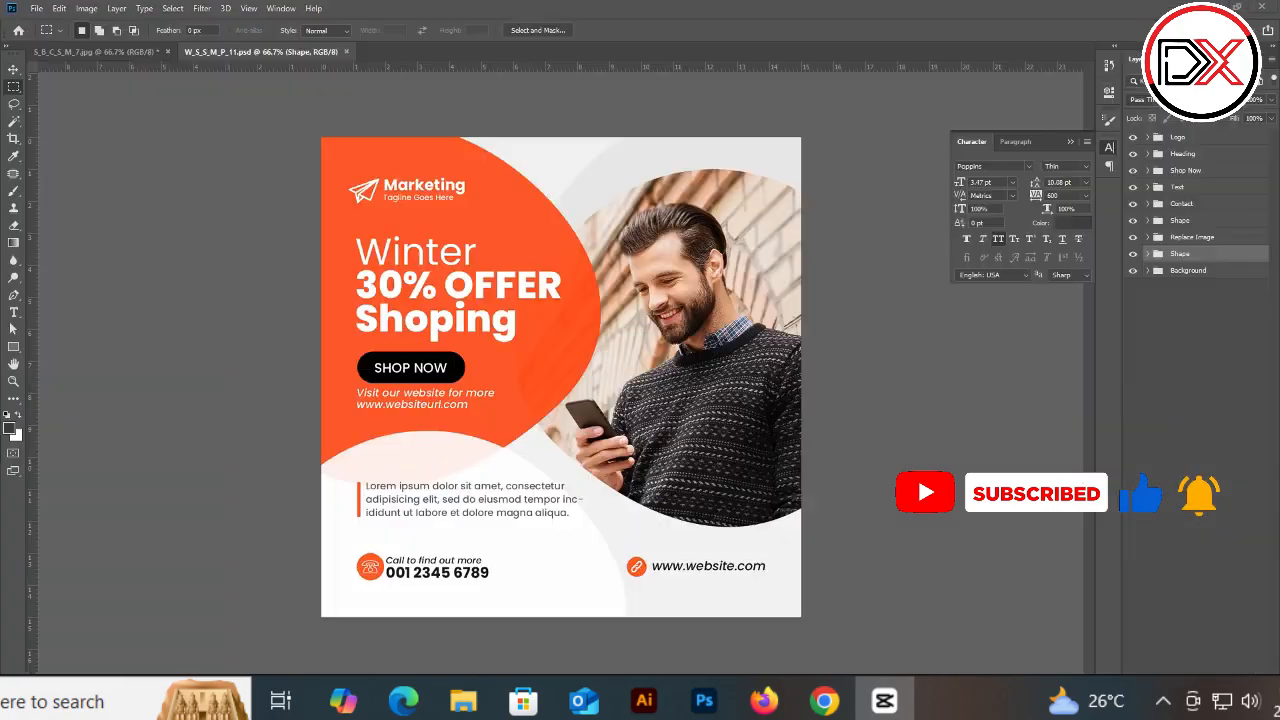
drag(341, 170, 484, 214)
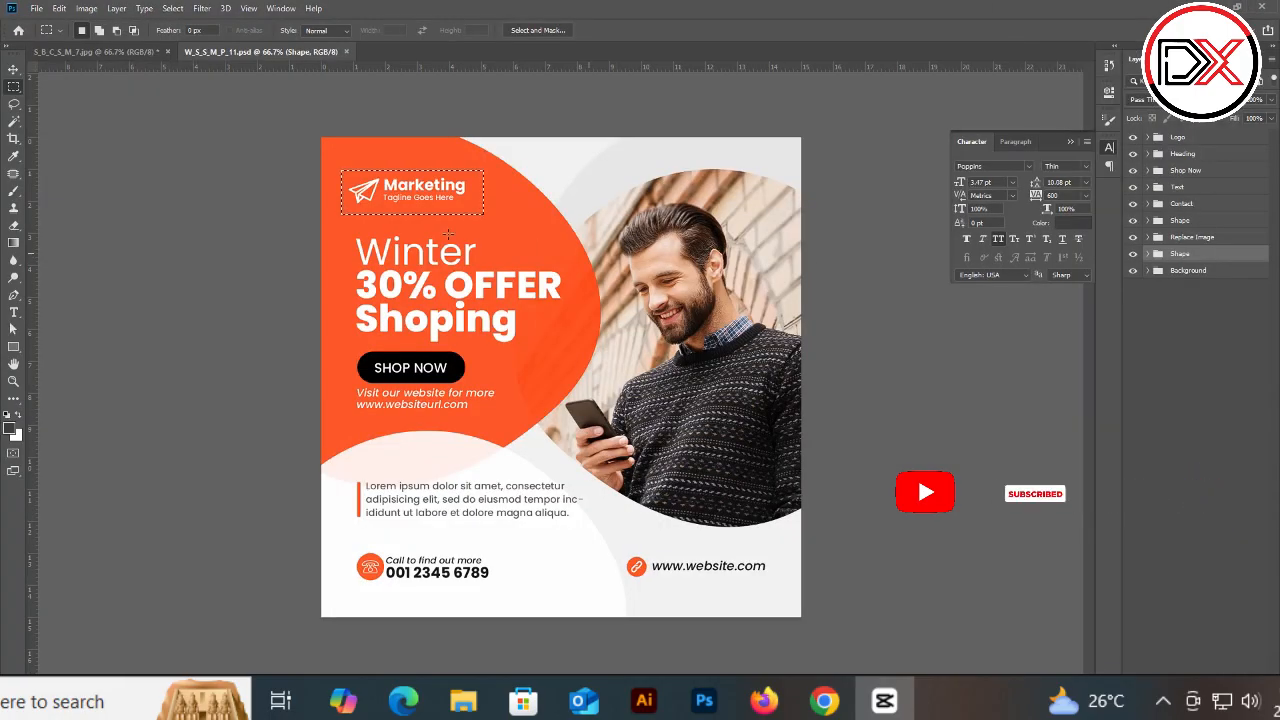
Step: Switch between the open Photoshop documents to the Winter offer flyer template
click(80, 55)
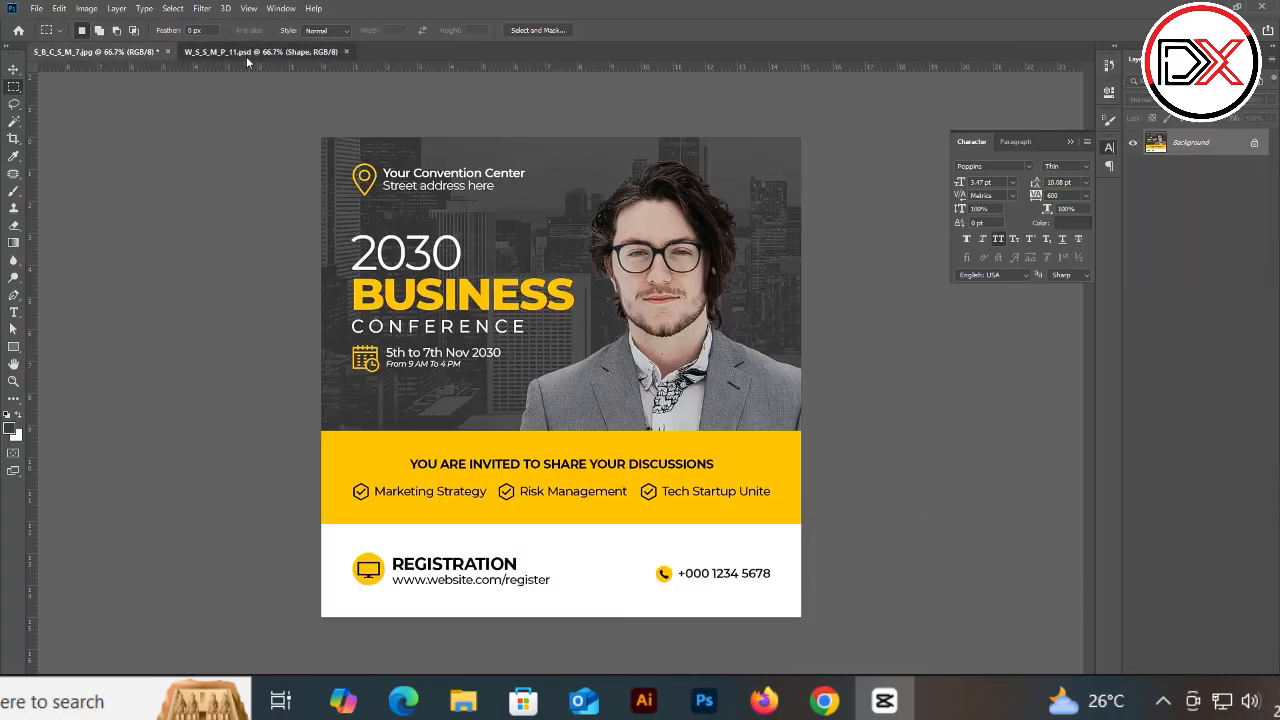
click(246, 55)
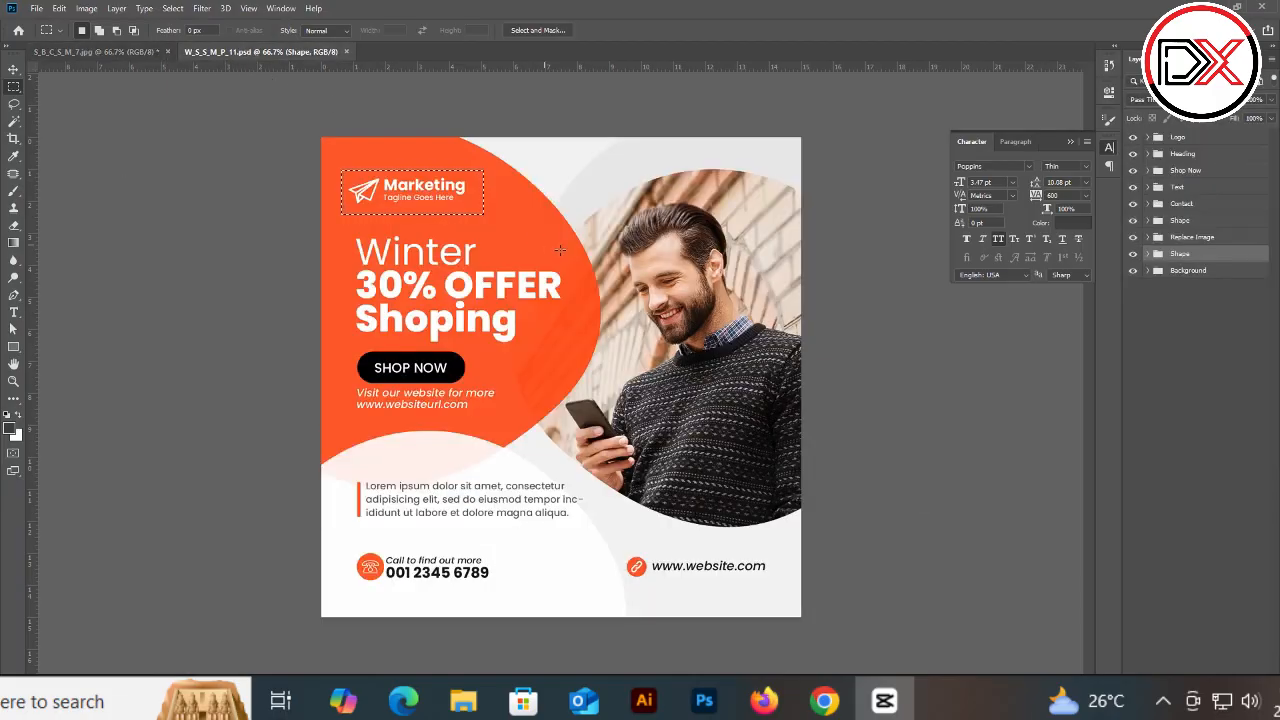
click(12, 69)
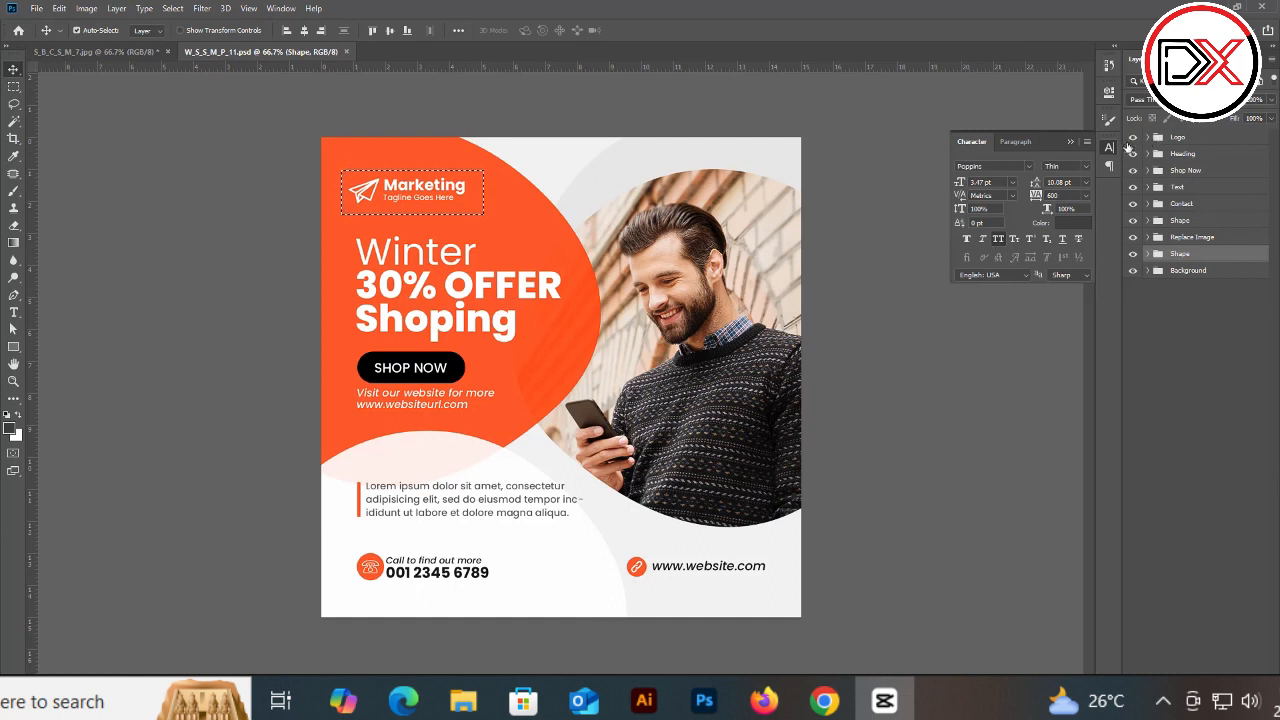
Step: Toggle each layer group's visibility on and off to inspect the flyer template's components
click(1133, 137)
click(1133, 137)
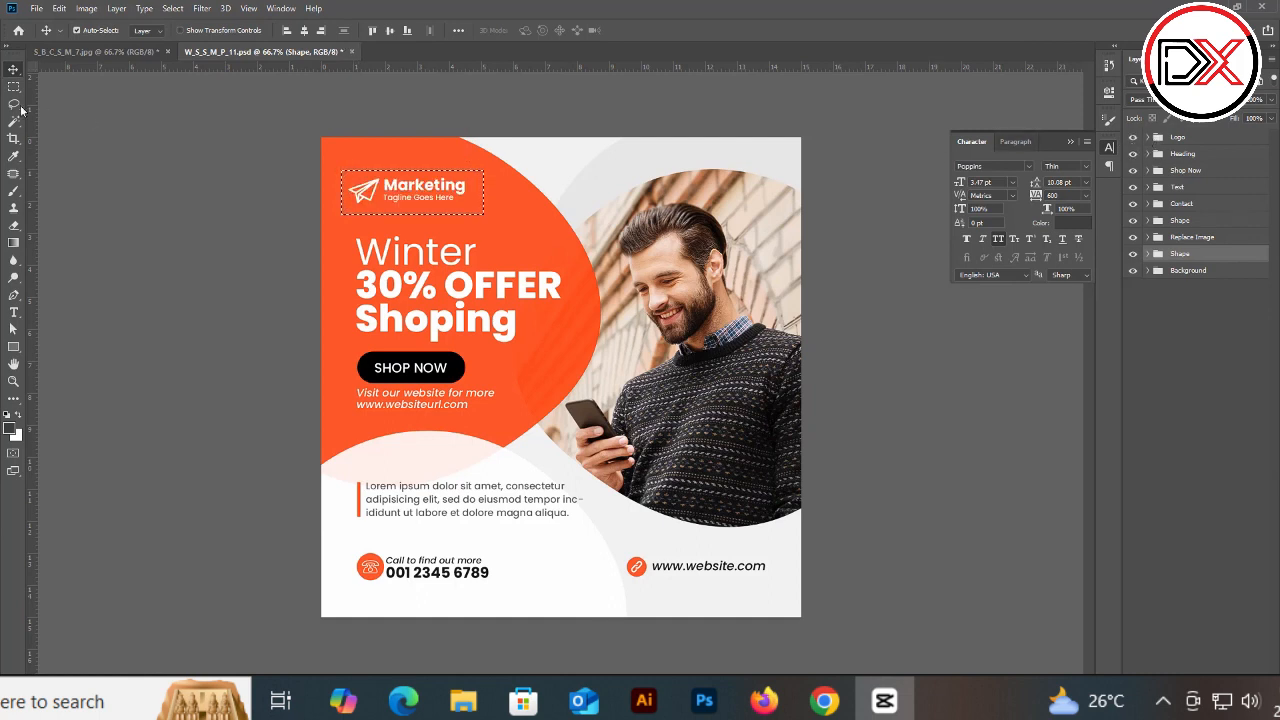
key(ctrl+d)
click(1133, 154)
click(1133, 154)
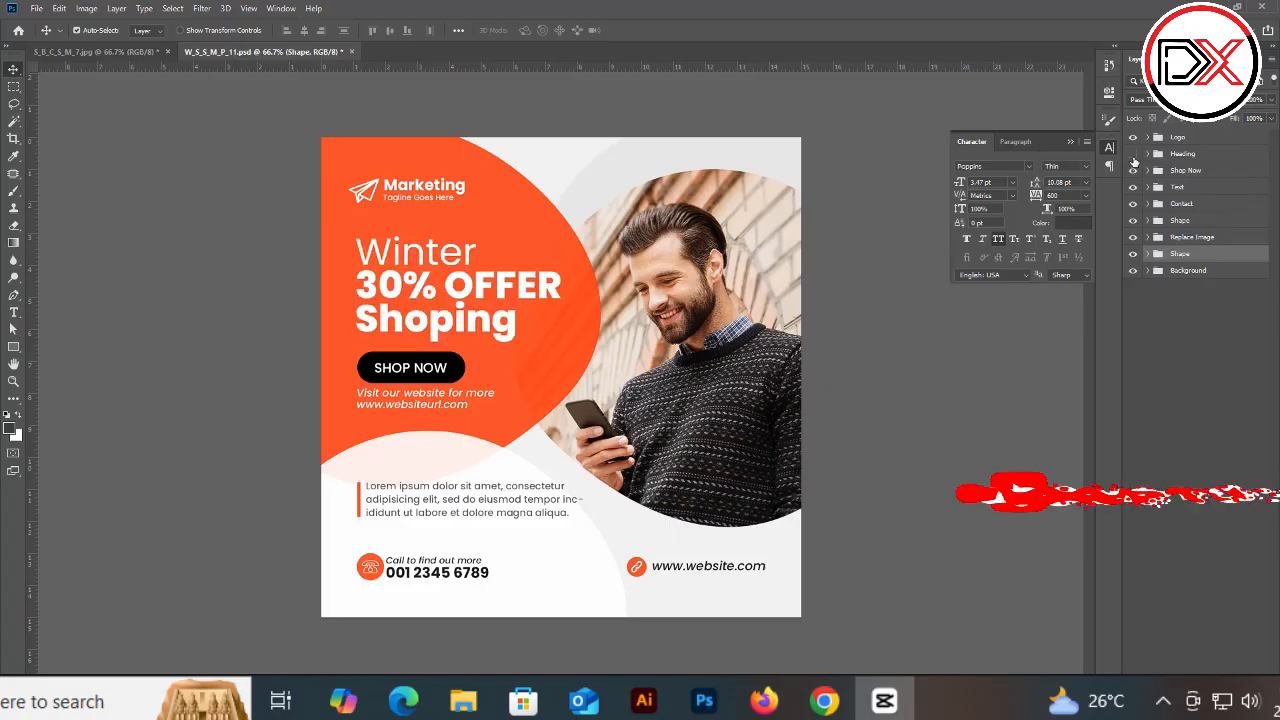
click(1133, 155)
click(1133, 155)
click(1133, 155)
click(1133, 155)
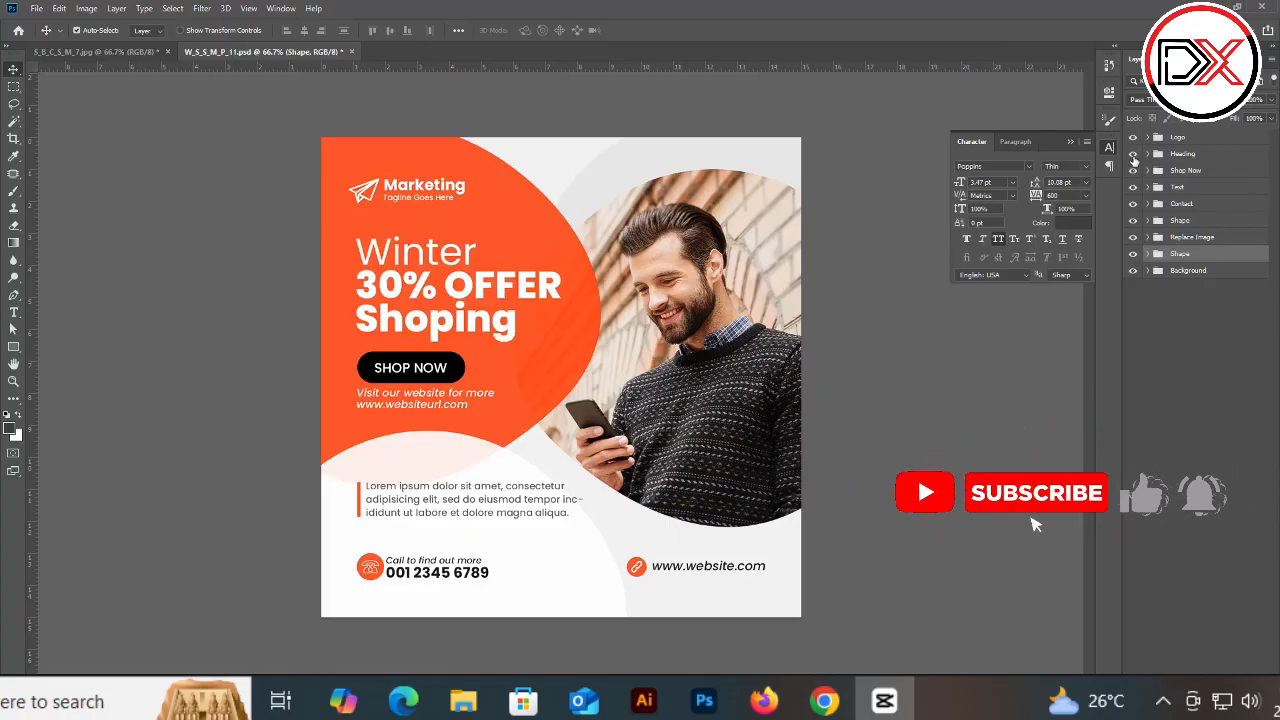
click(1133, 155)
click(1133, 155)
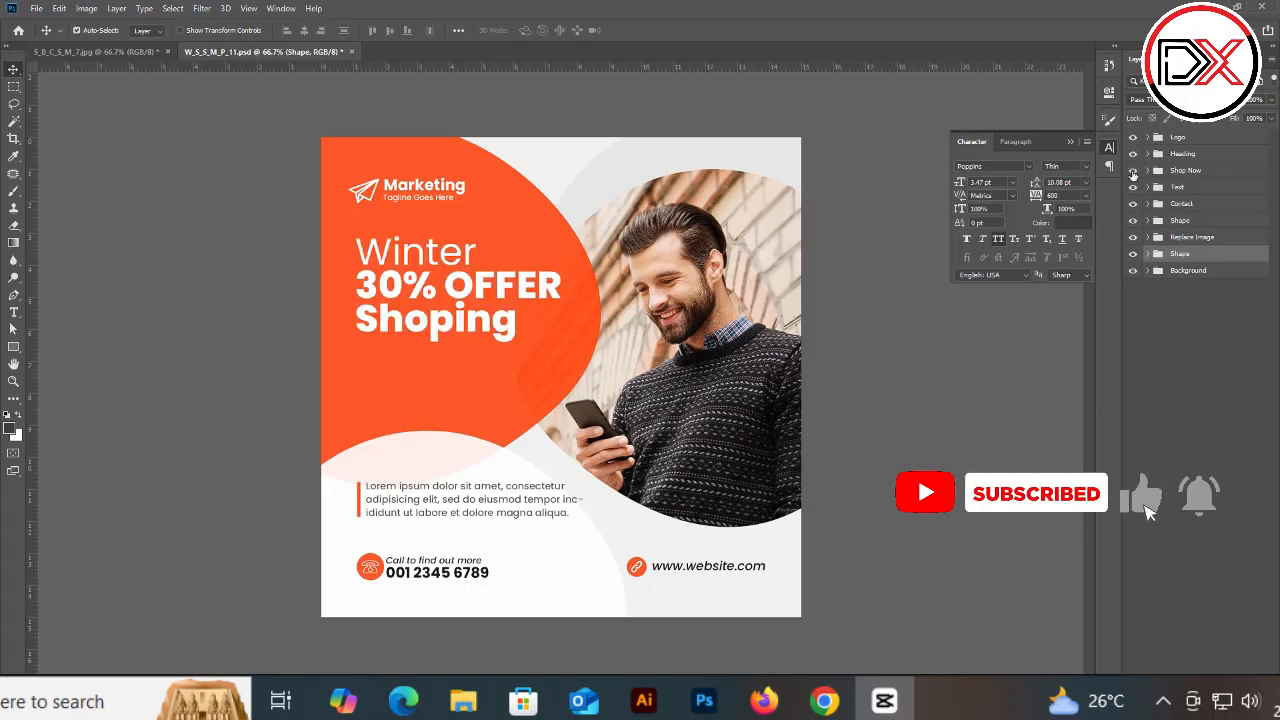
click(1133, 187)
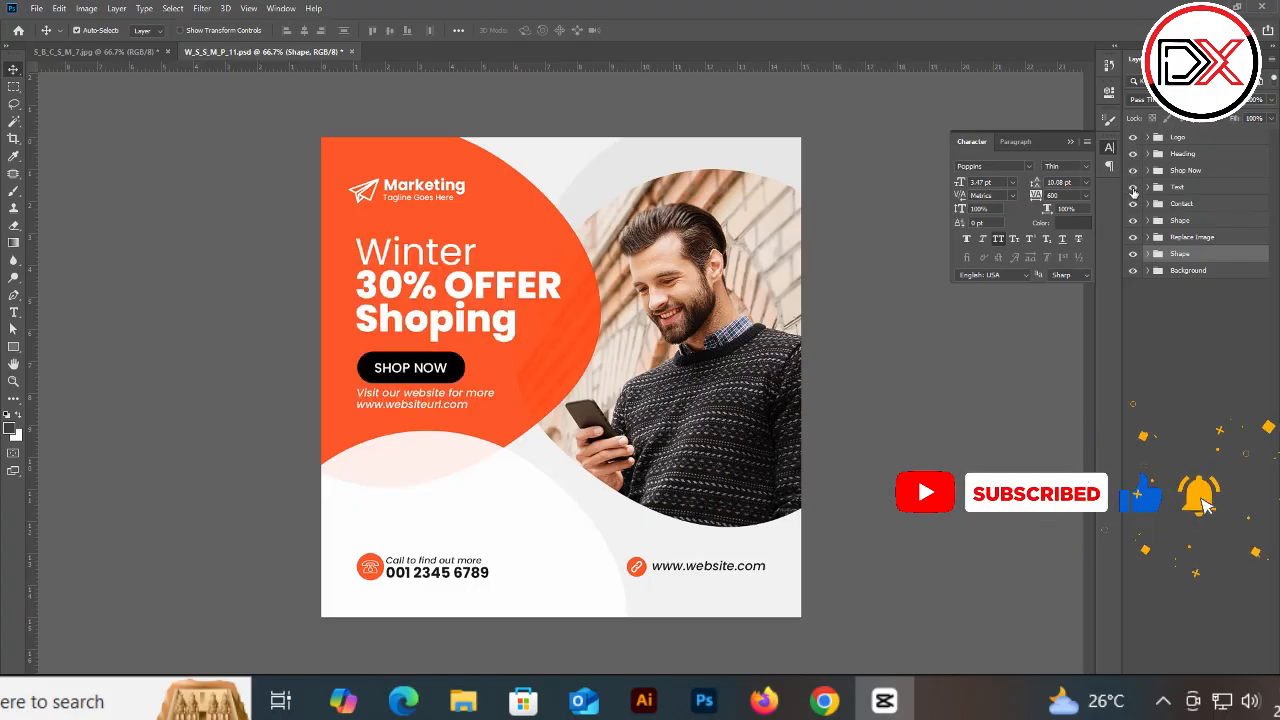
click(1133, 187)
click(1133, 204)
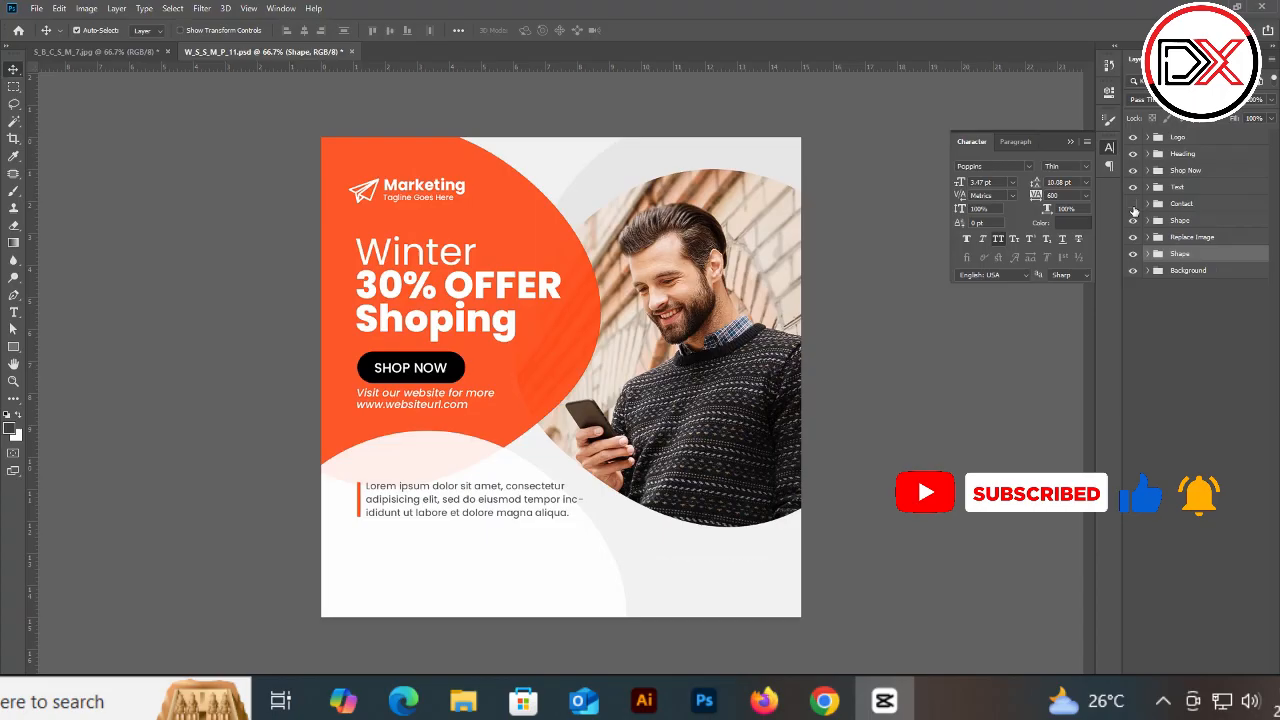
click(1133, 204)
click(1133, 206)
click(1133, 220)
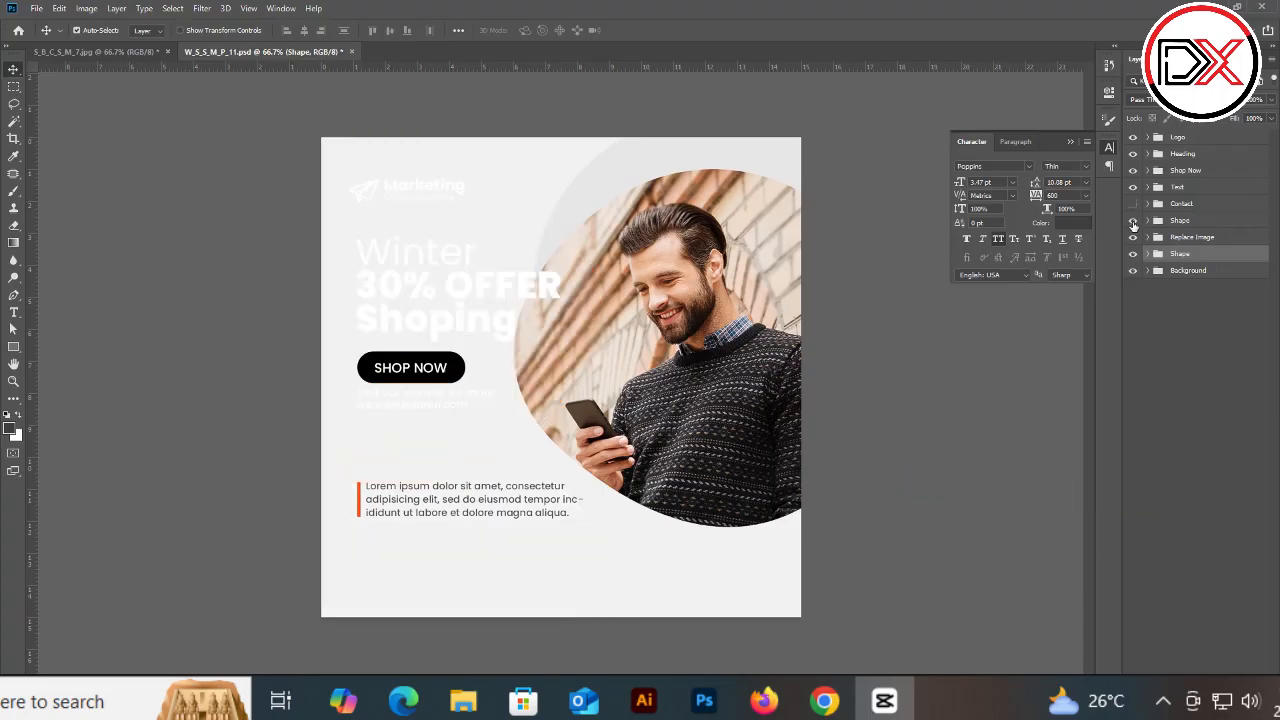
click(1133, 220)
click(1133, 237)
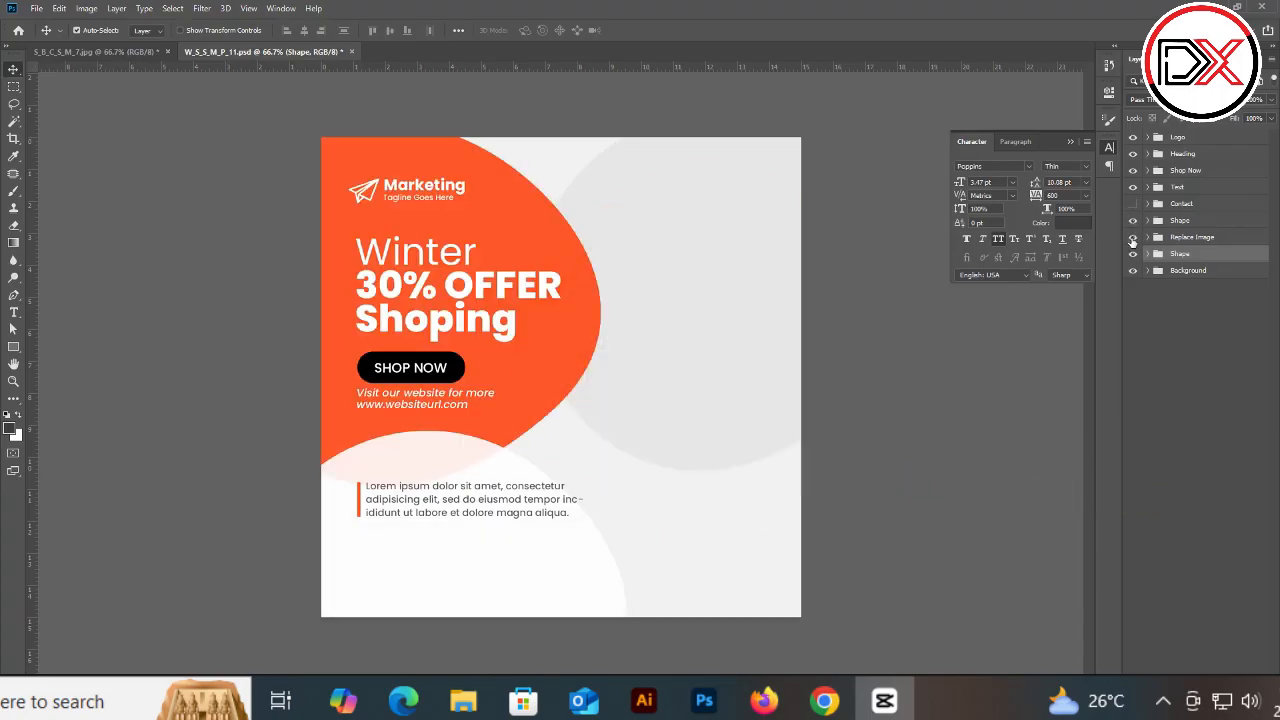
click(1133, 238)
click(1133, 270)
click(1133, 270)
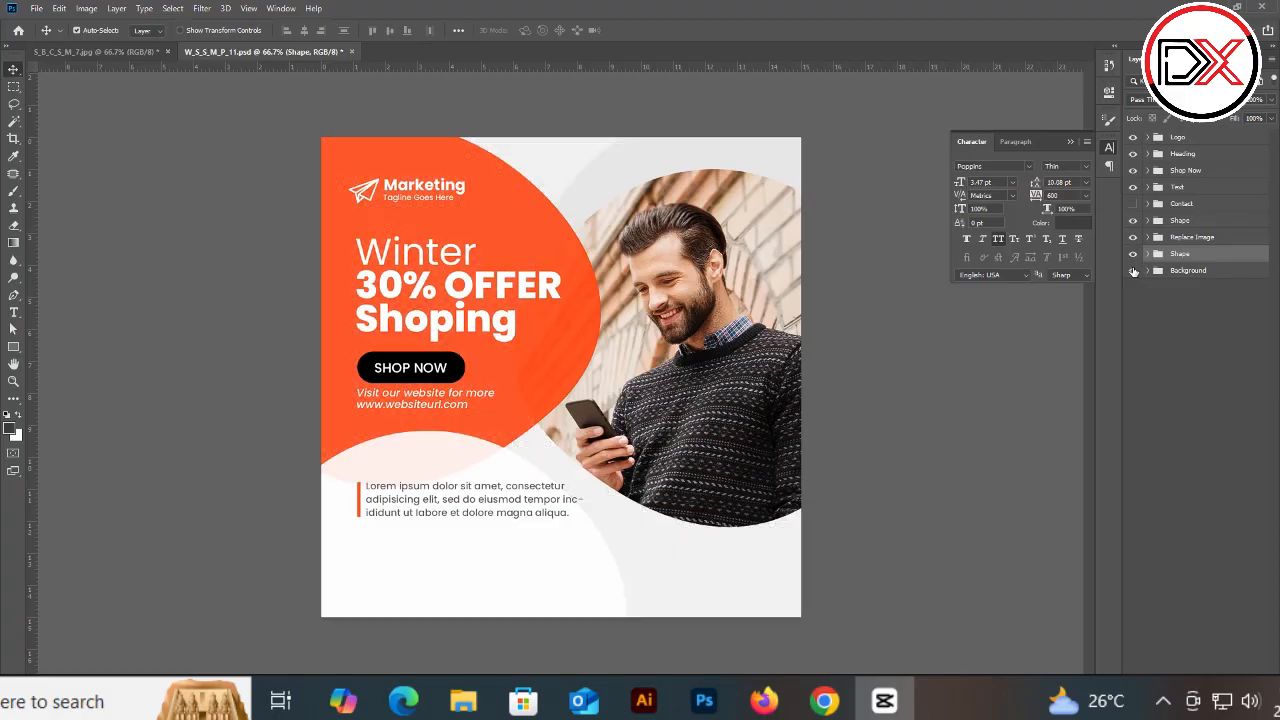
click(1133, 204)
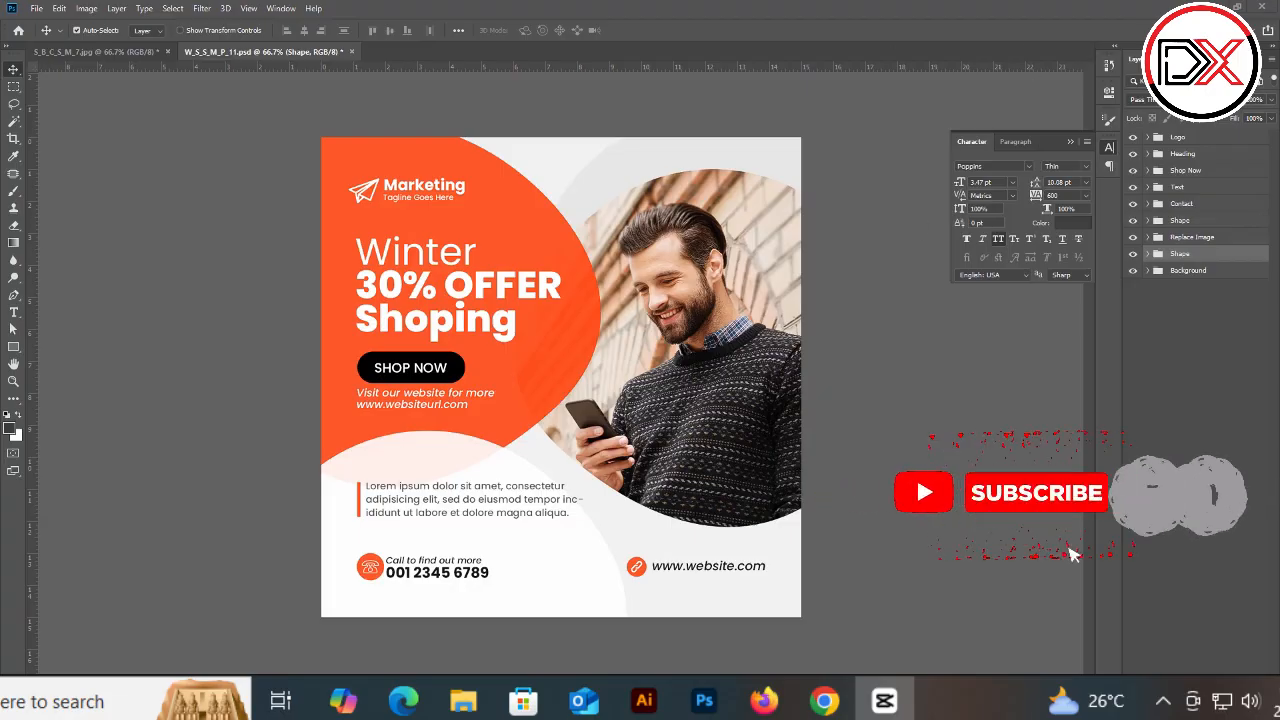
Step: Create a new document from the Web Most Common preset, 1366 × 768 px
click(36, 8)
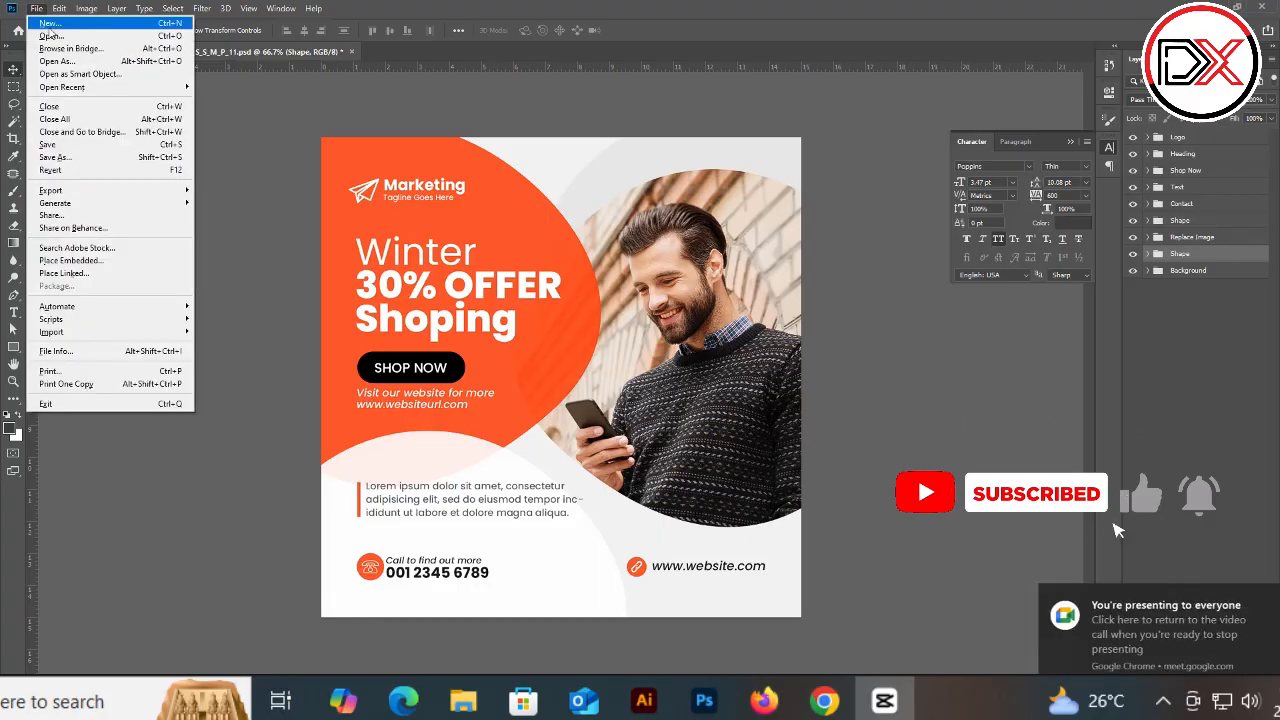
click(48, 23)
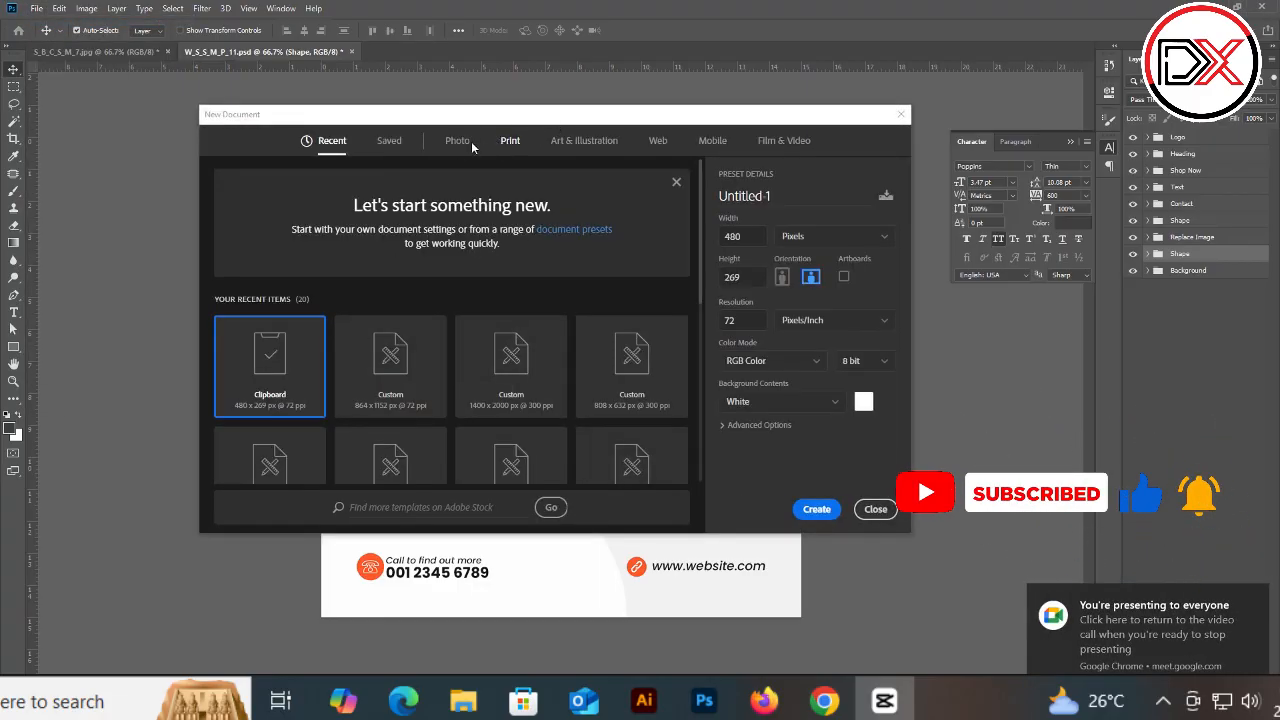
click(658, 141)
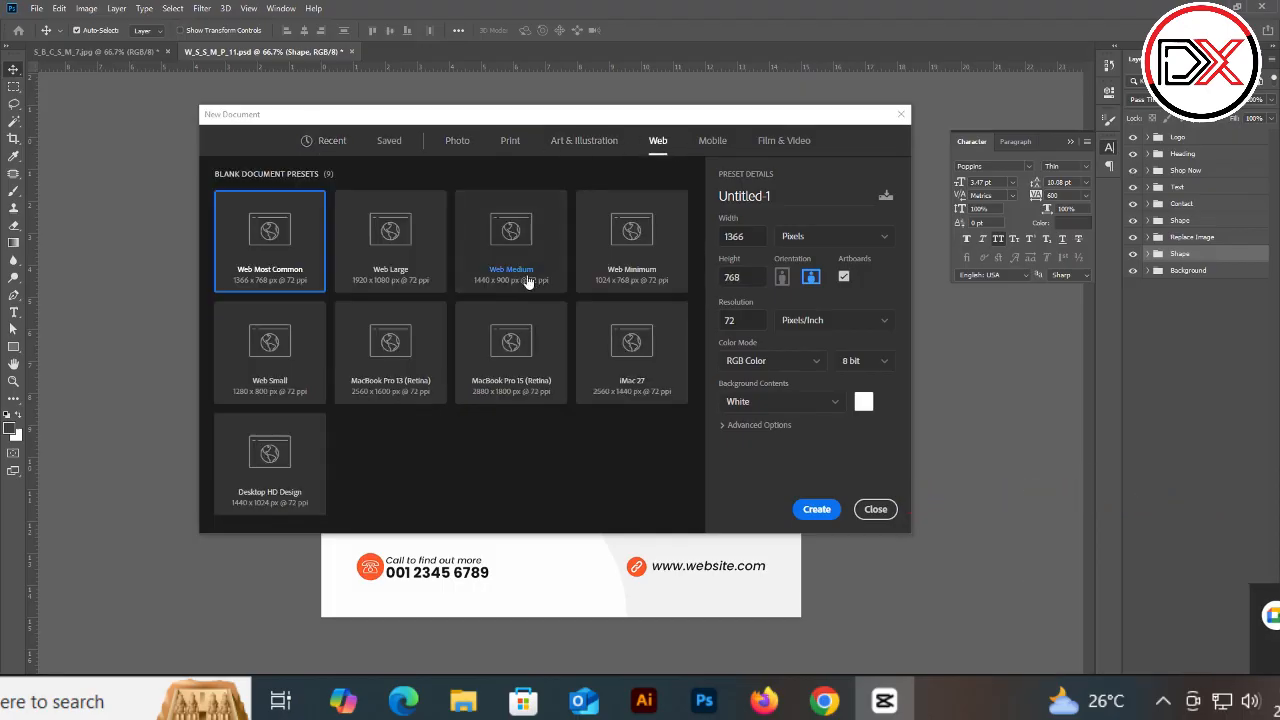
double_click(394, 246)
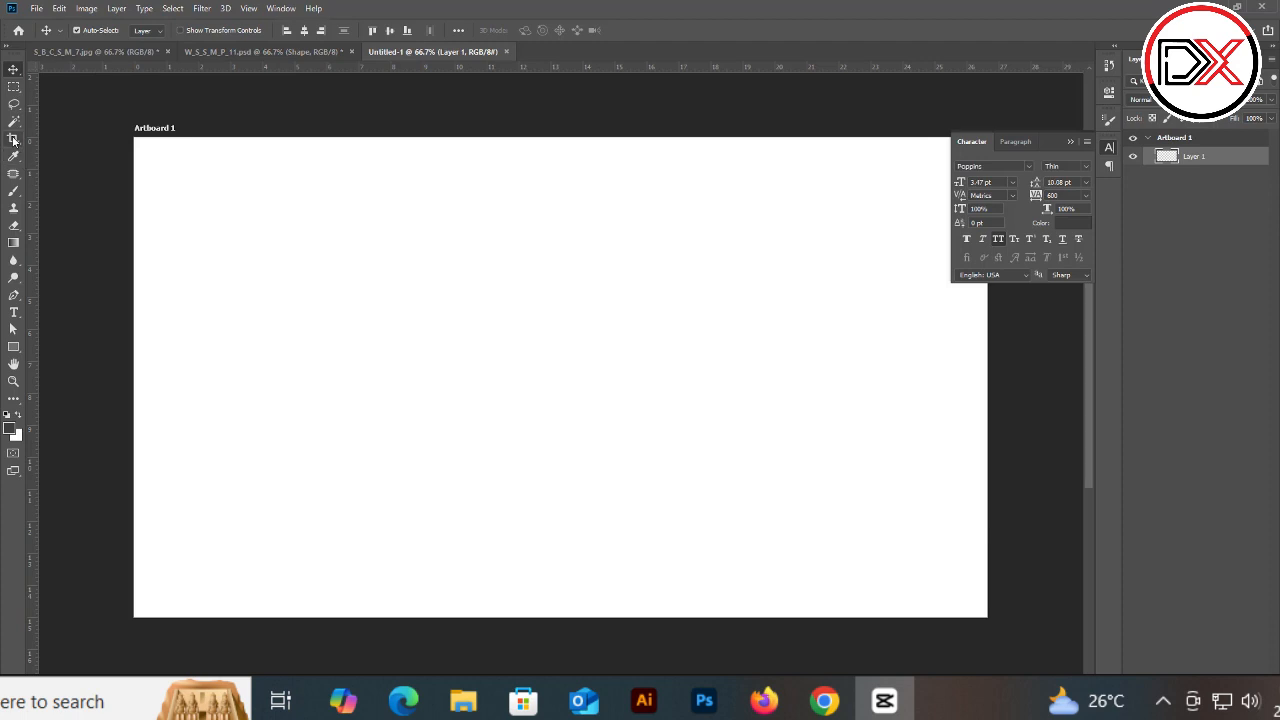
Step: Copy the whole Winter offer flyer and paste it into the new document
click(13, 347)
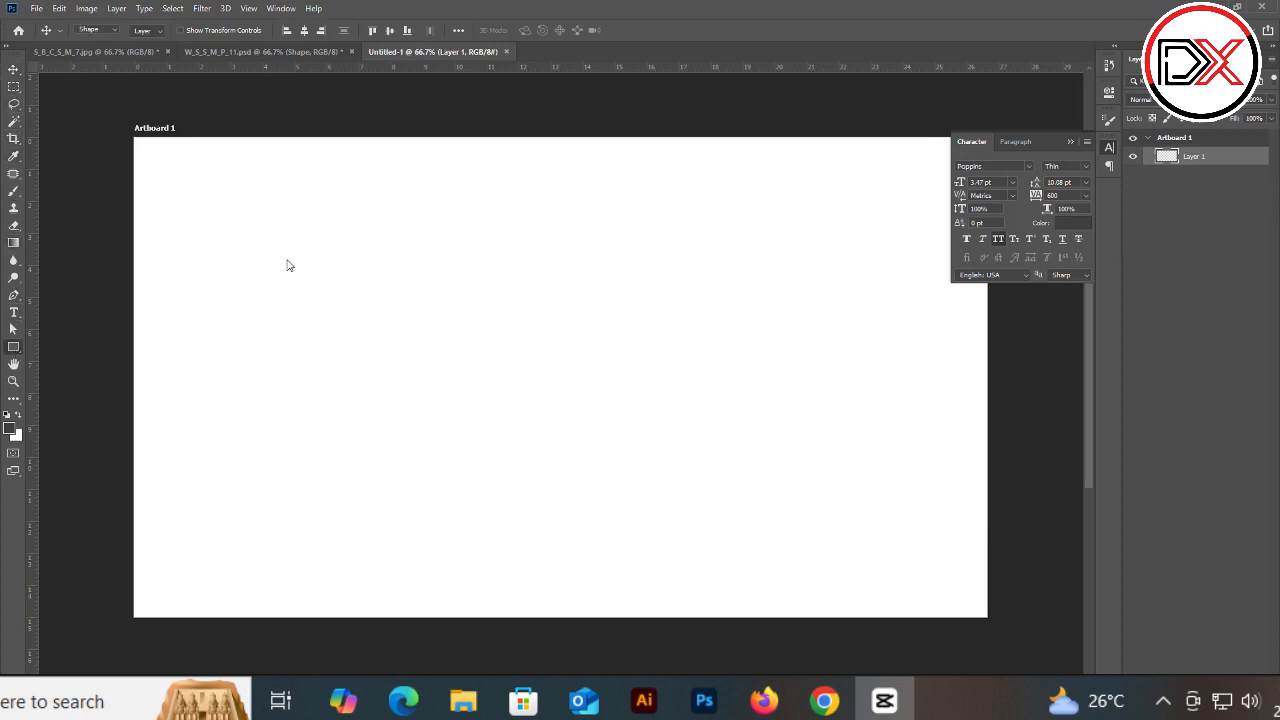
click(306, 48)
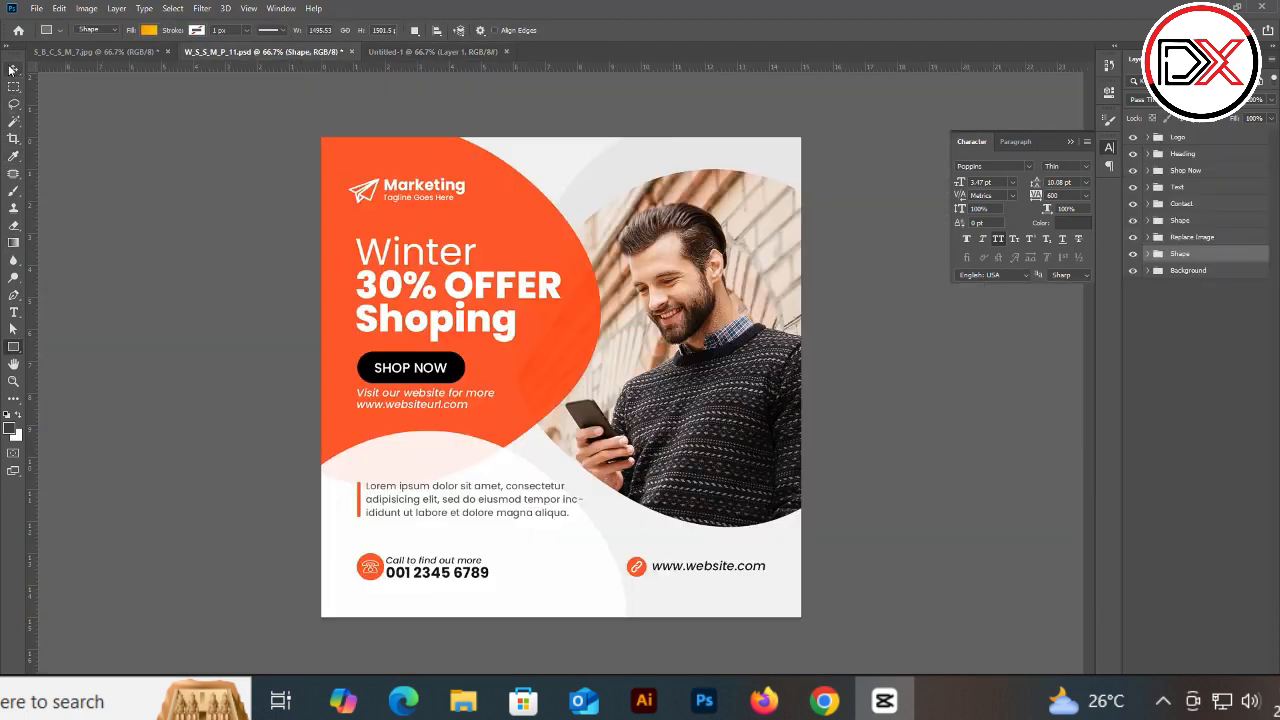
click(12, 70)
drag(312, 128, 894, 640)
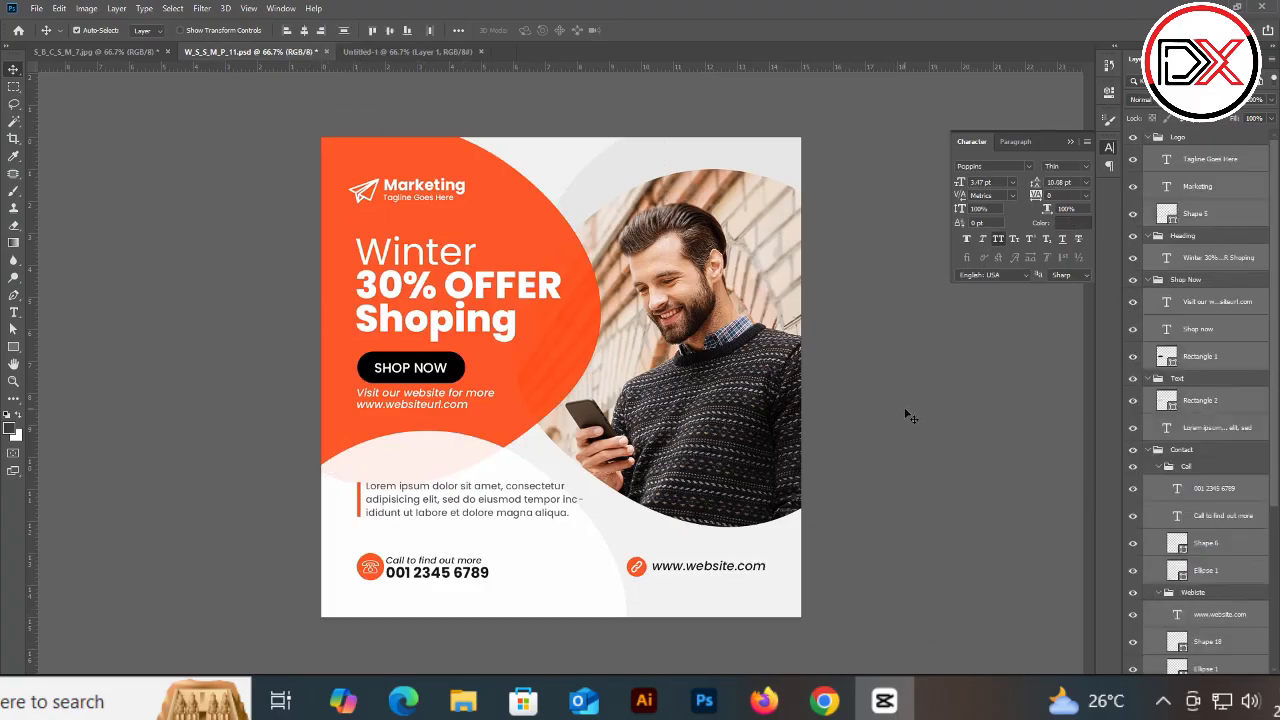
key(m)
key(ctrl+a)
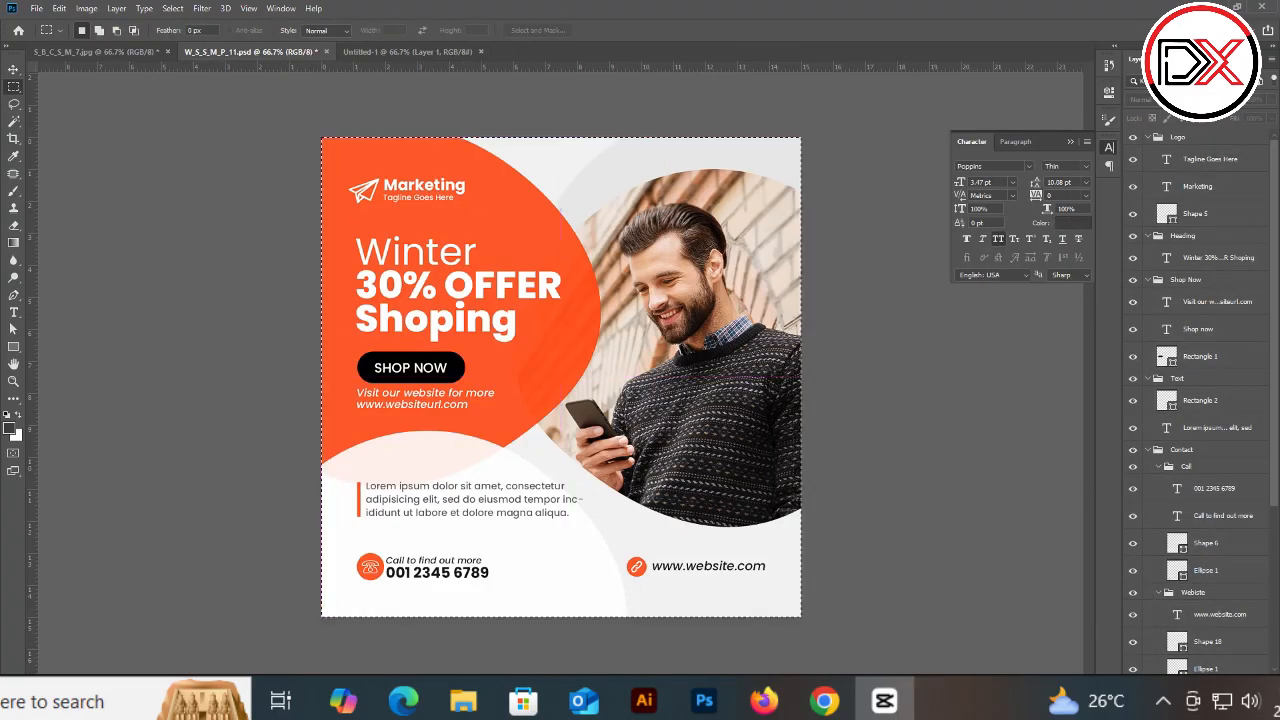
click(364, 52)
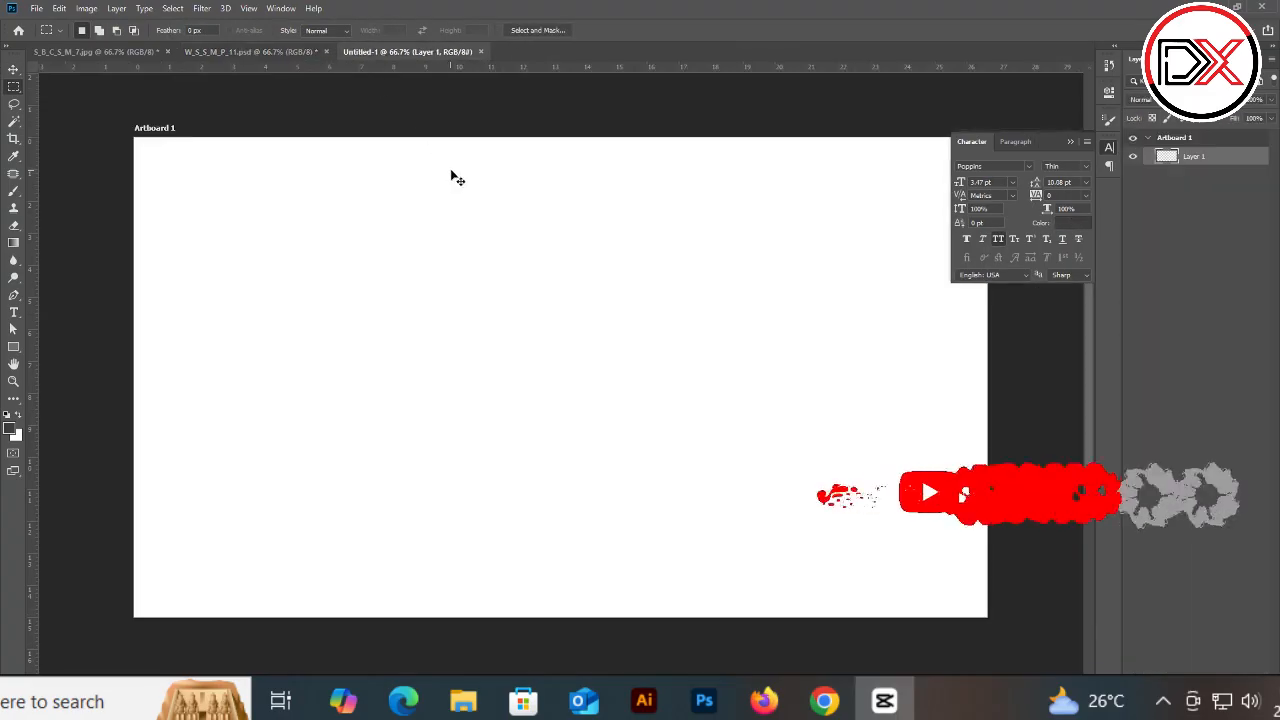
key(ctrl+v)
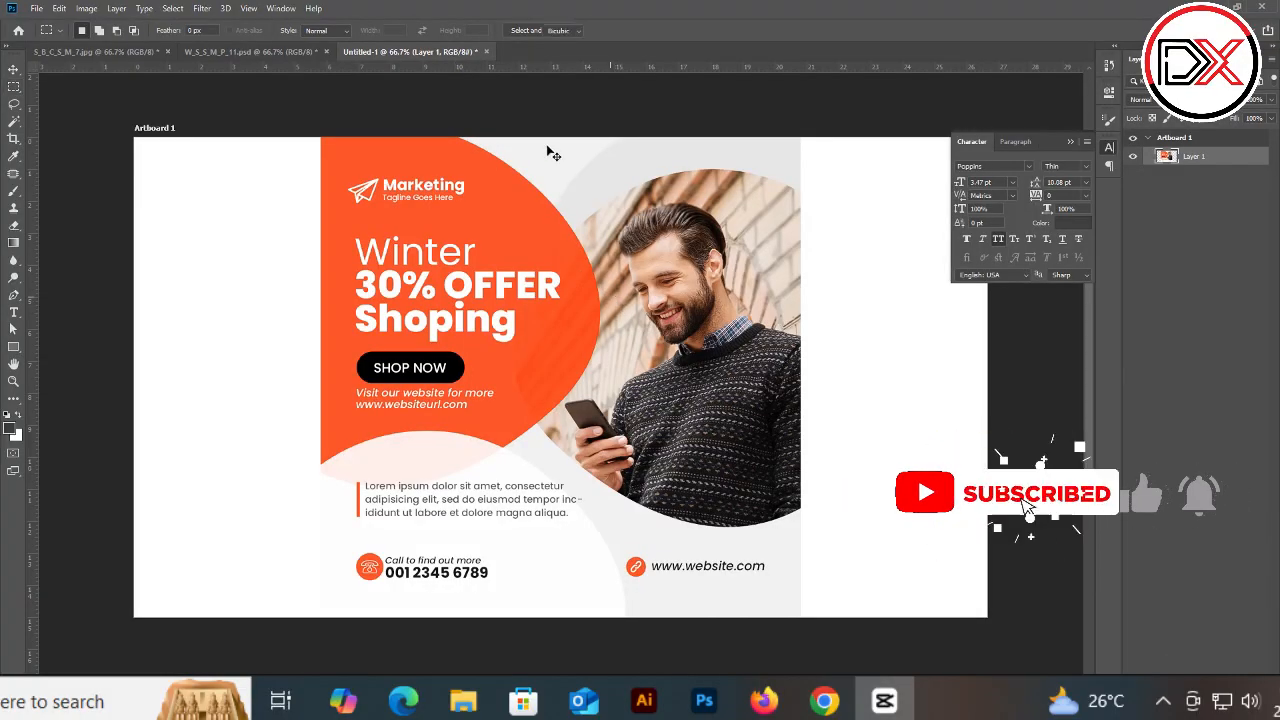
Step: Scale the pasted flyer to 80% and centre it on the artboard
key(ctrl+t)
drag(557, 138, 548, 241)
drag(572, 400, 581, 355)
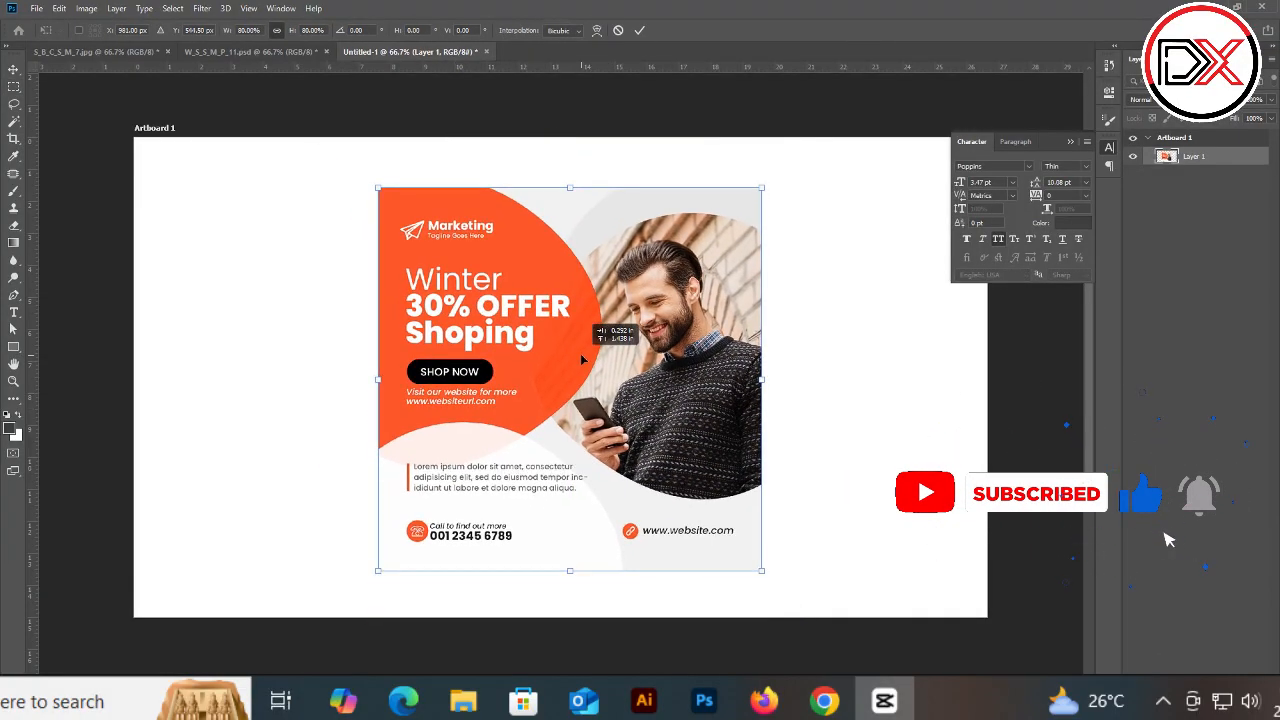
key(Return)
Step: Add a Solid Color fill layer in light grey #bdbdbd
click(1208, 668)
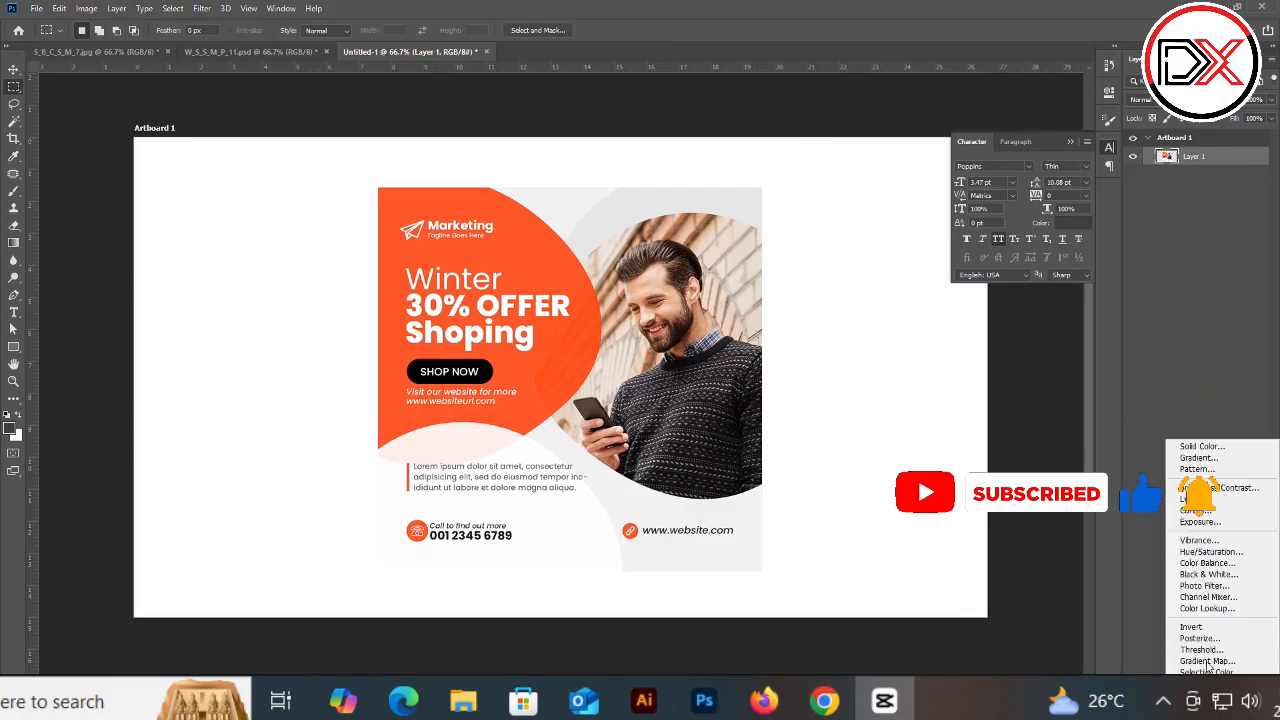
click(1201, 446)
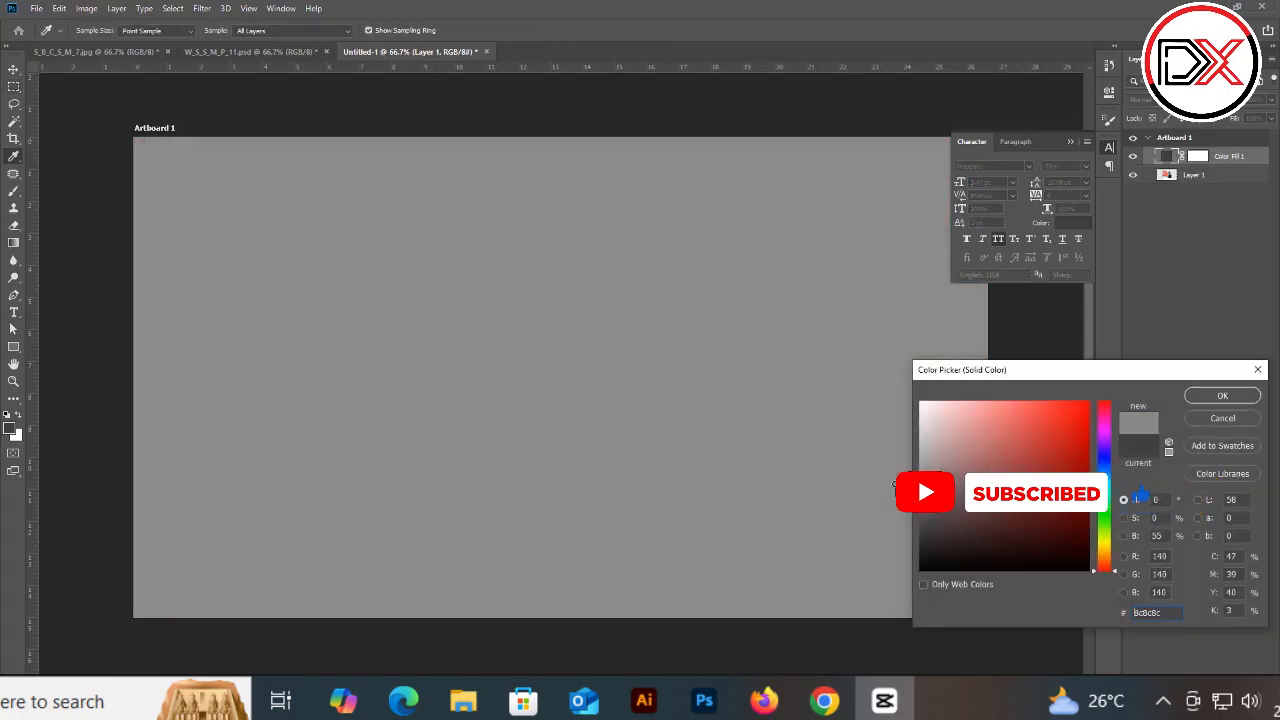
drag(893, 484, 900, 445)
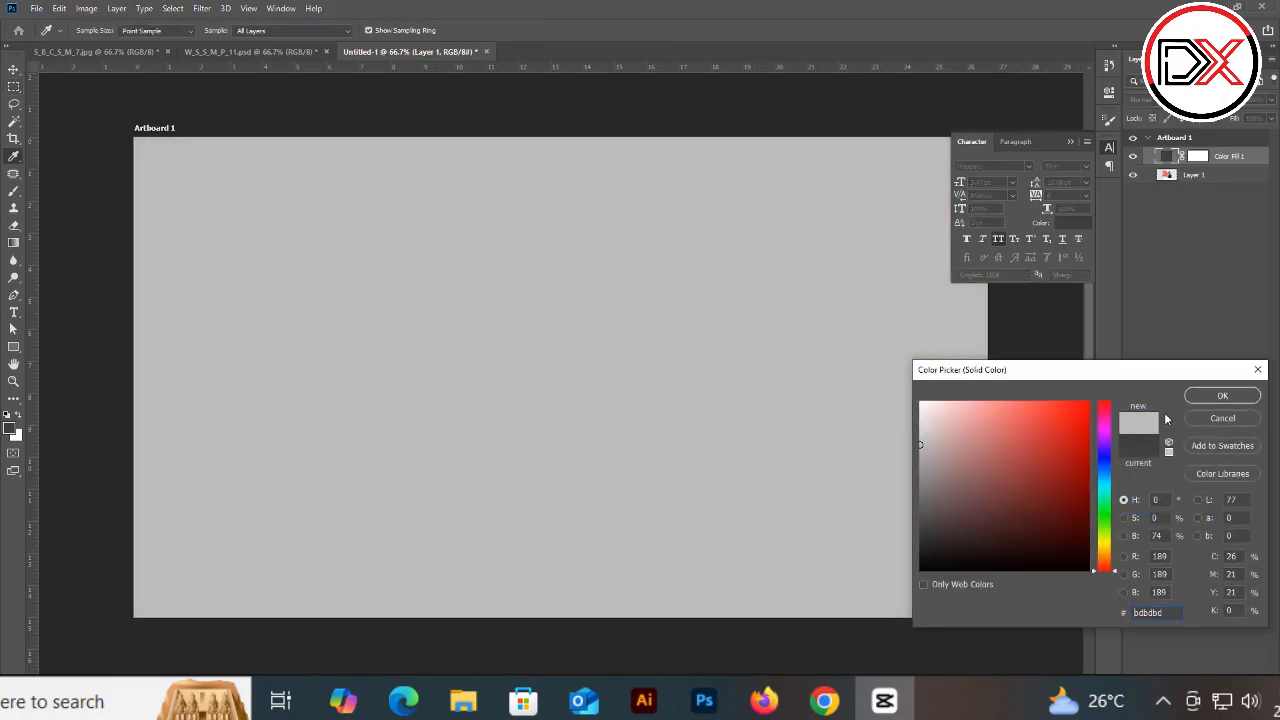
click(1240, 398)
Step: Move the grey fill layer below the flyer layer and ungroup the artboard
drag(1230, 158, 1229, 182)
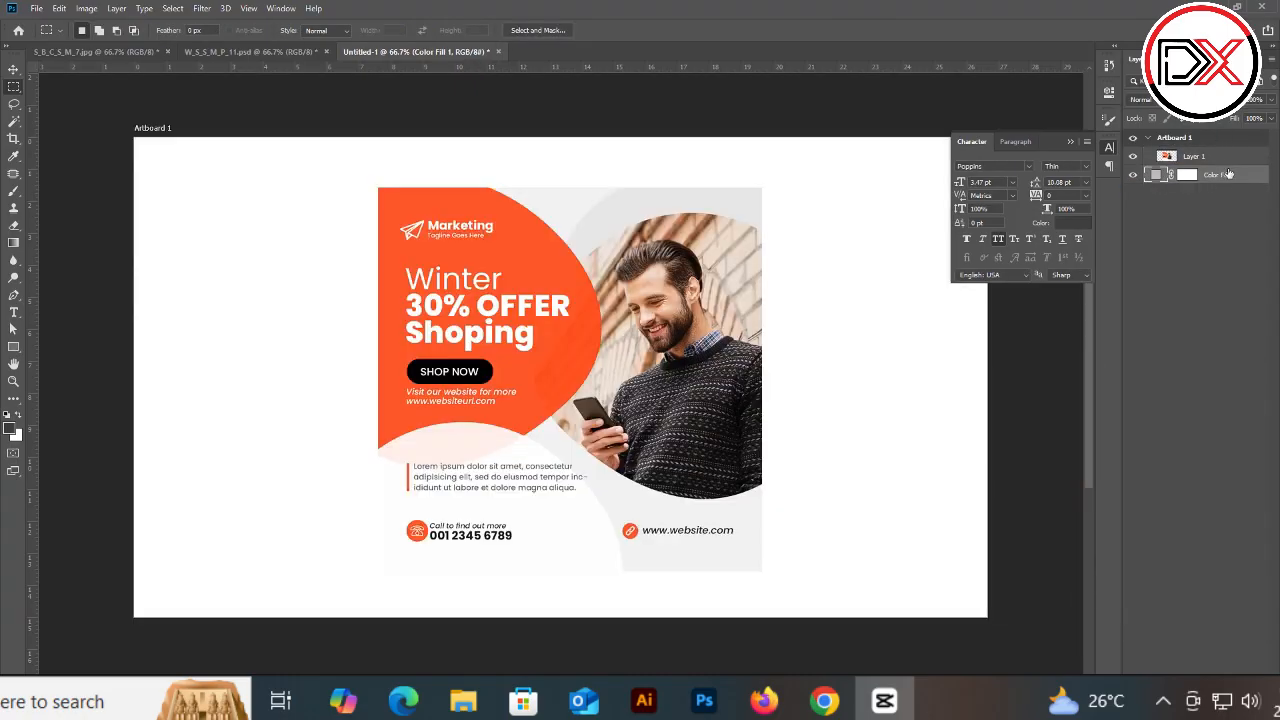
right_click(1227, 162)
click(907, 195)
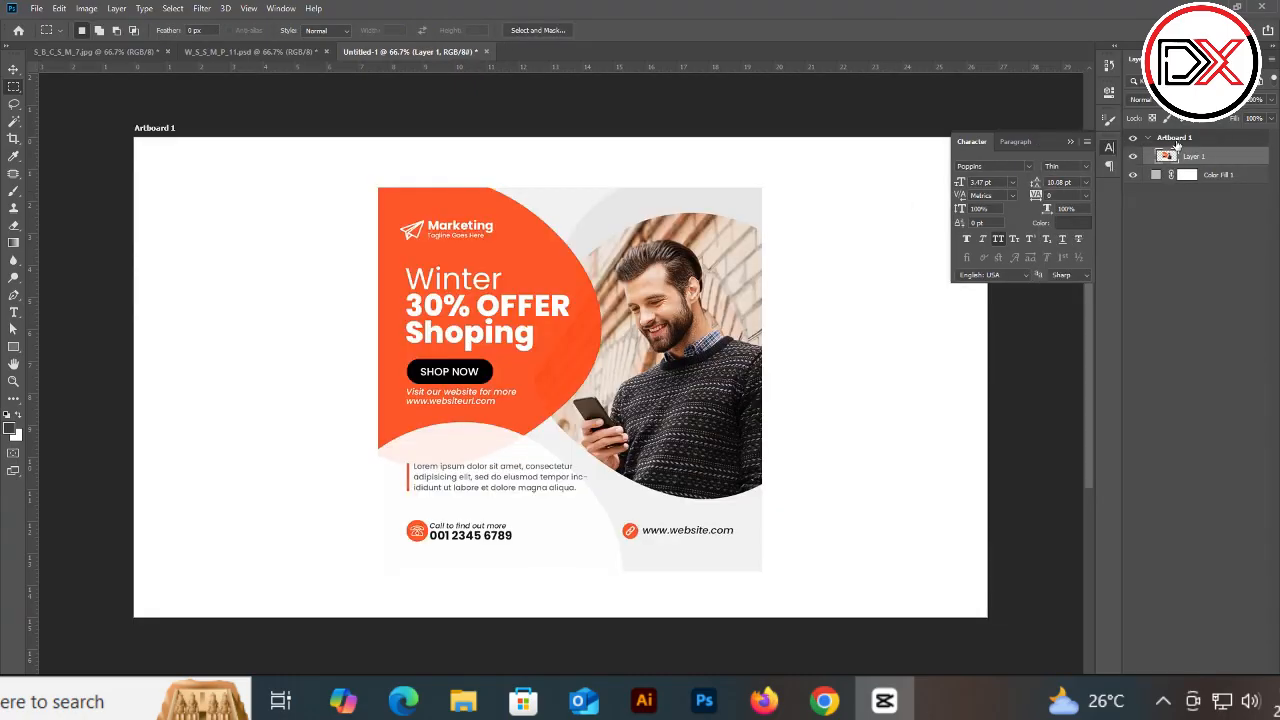
click(1177, 141)
key(ctrl+shift+g)
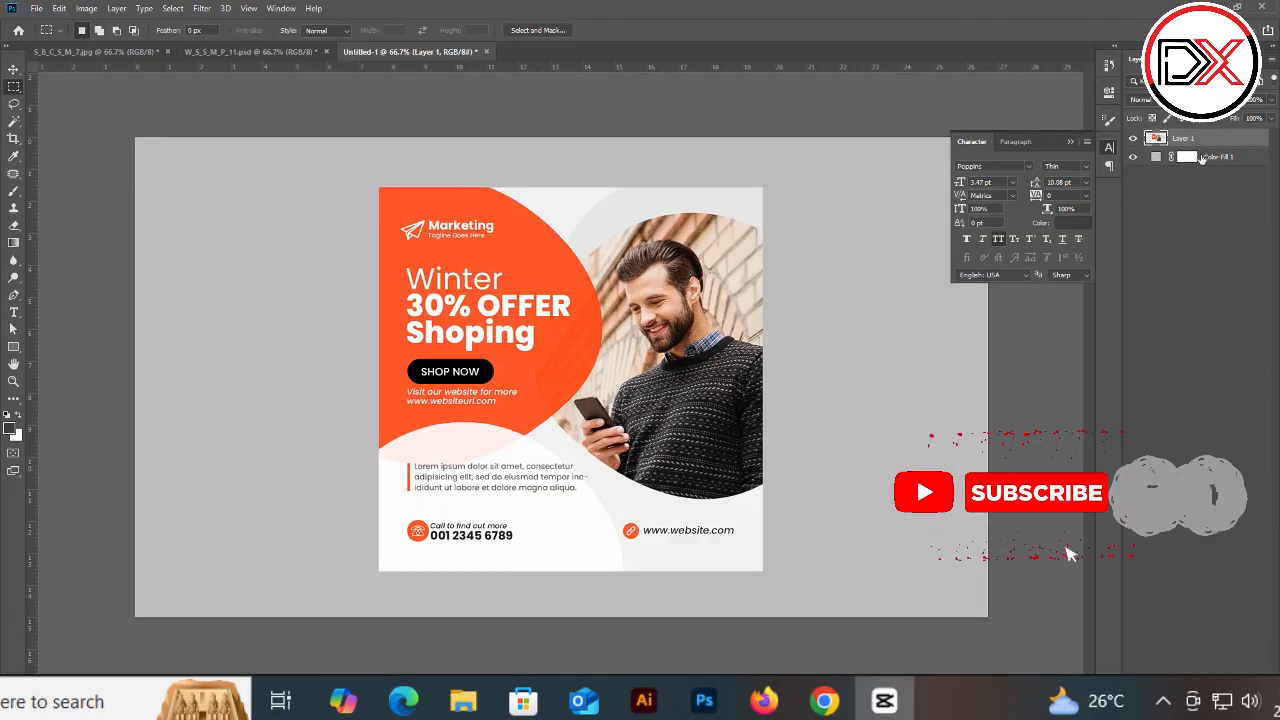
Step: Change the background fill colour to #cdcdcd
double_click(1201, 158)
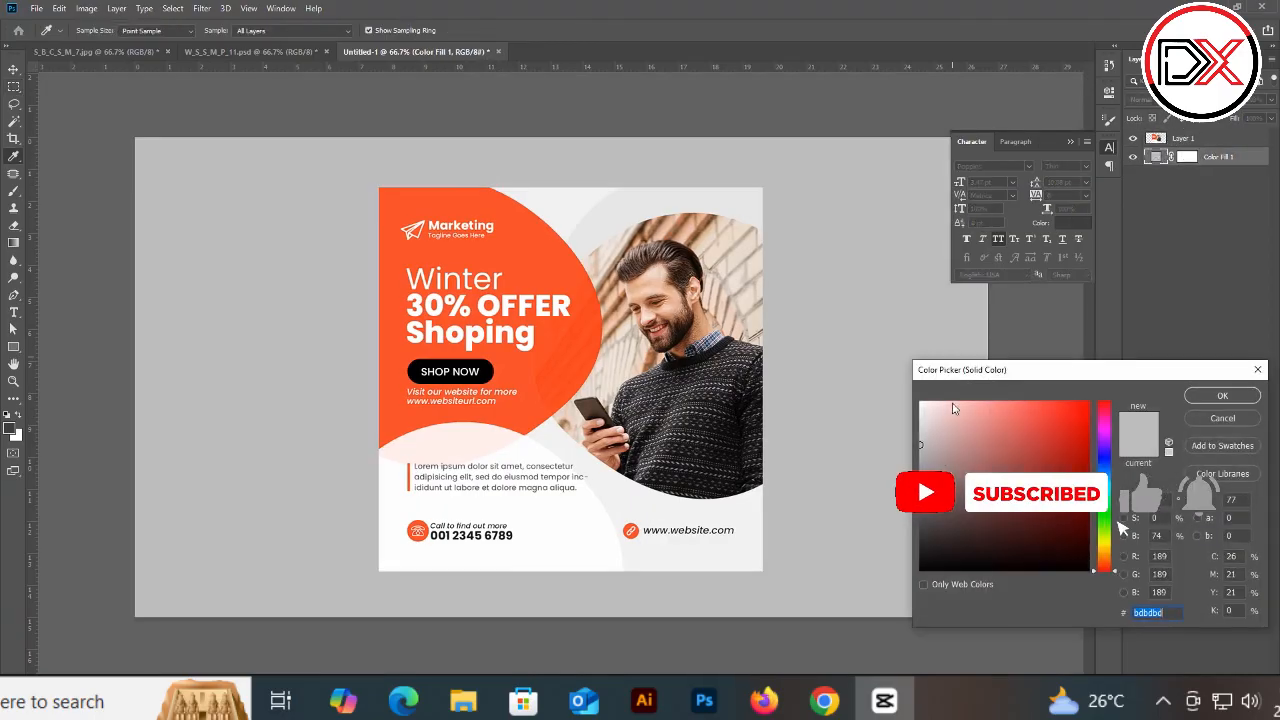
text(cdcdcd)
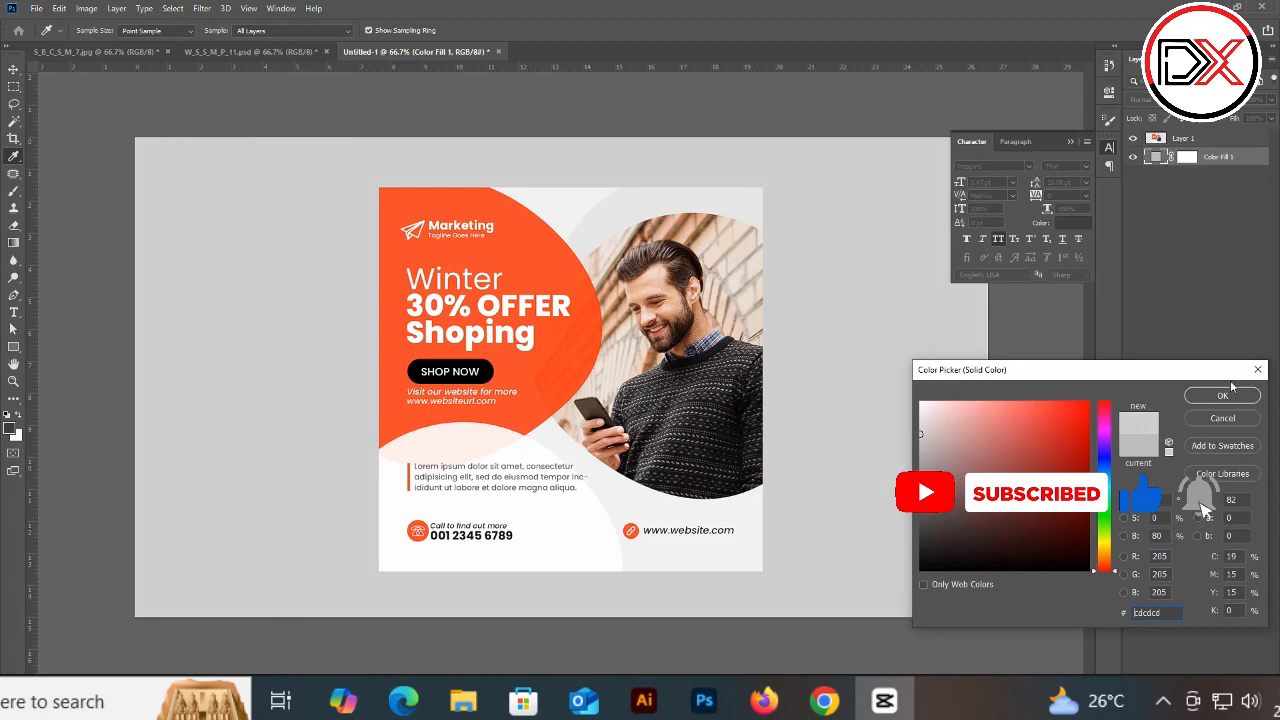
click(1222, 395)
click(1180, 138)
right_click(1183, 141)
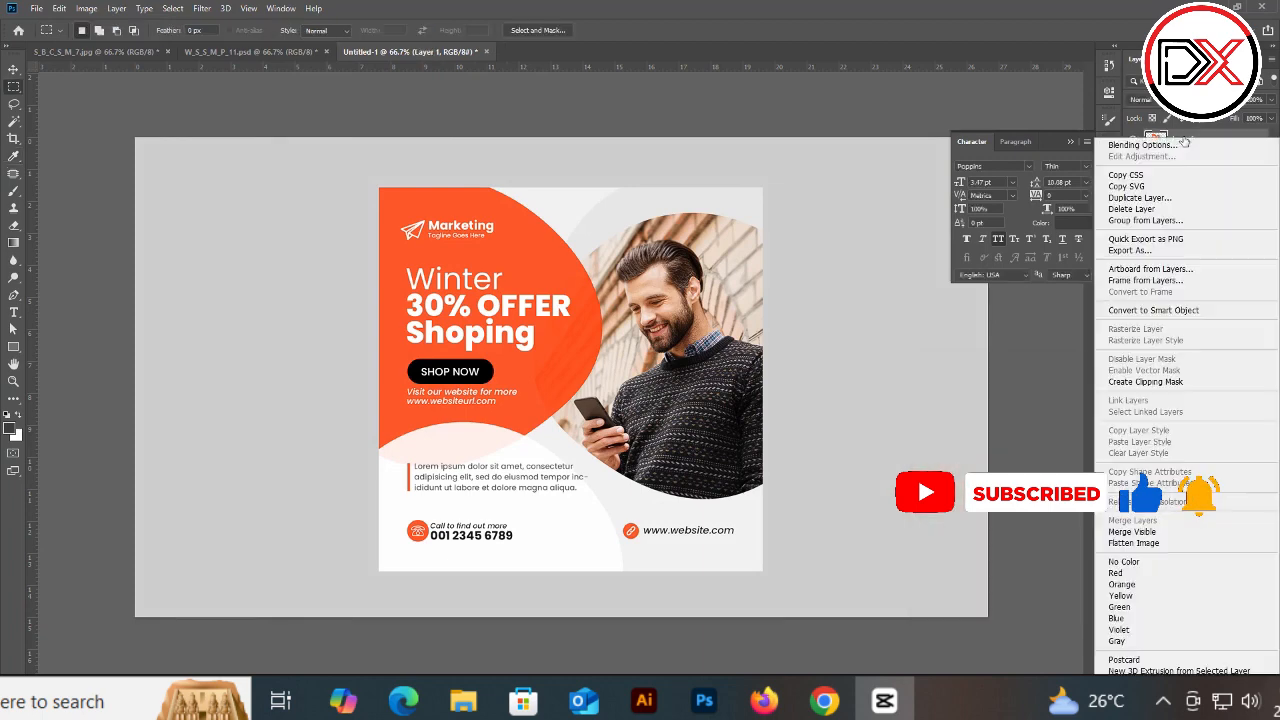
click(1168, 146)
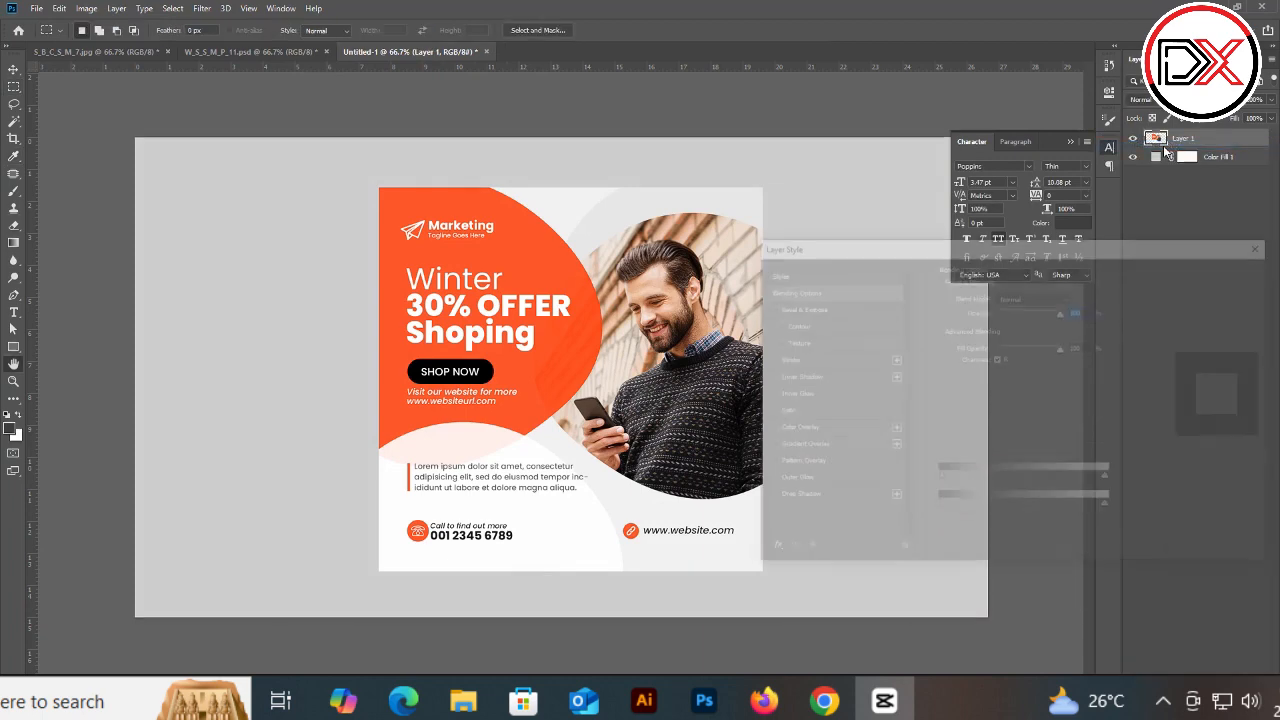
drag(839, 247, 1065, 280)
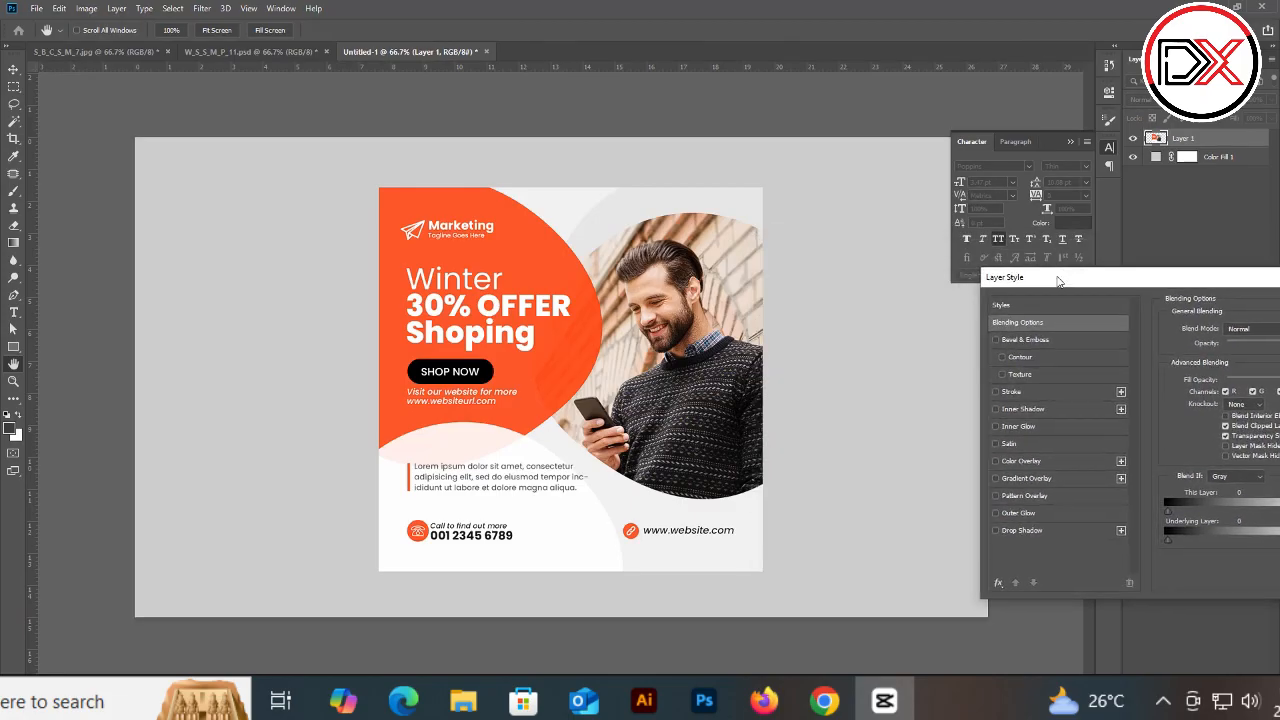
click(1004, 531)
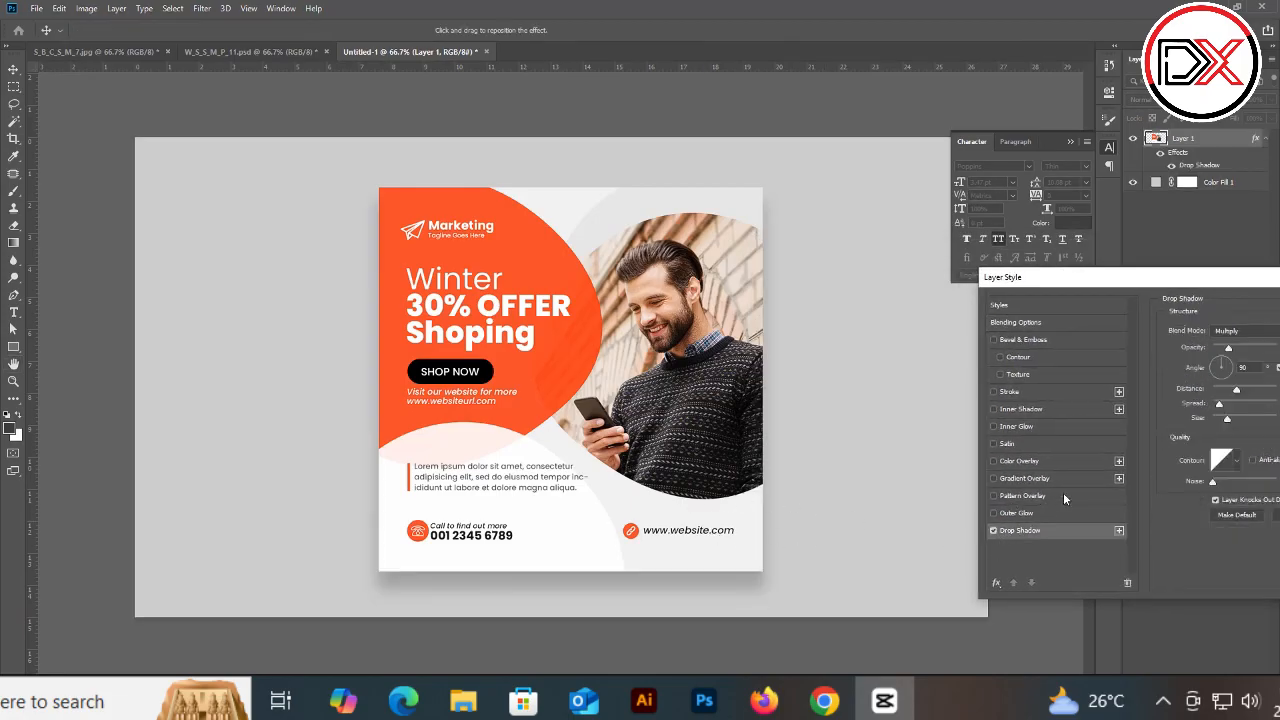
drag(1208, 286, 1126, 283)
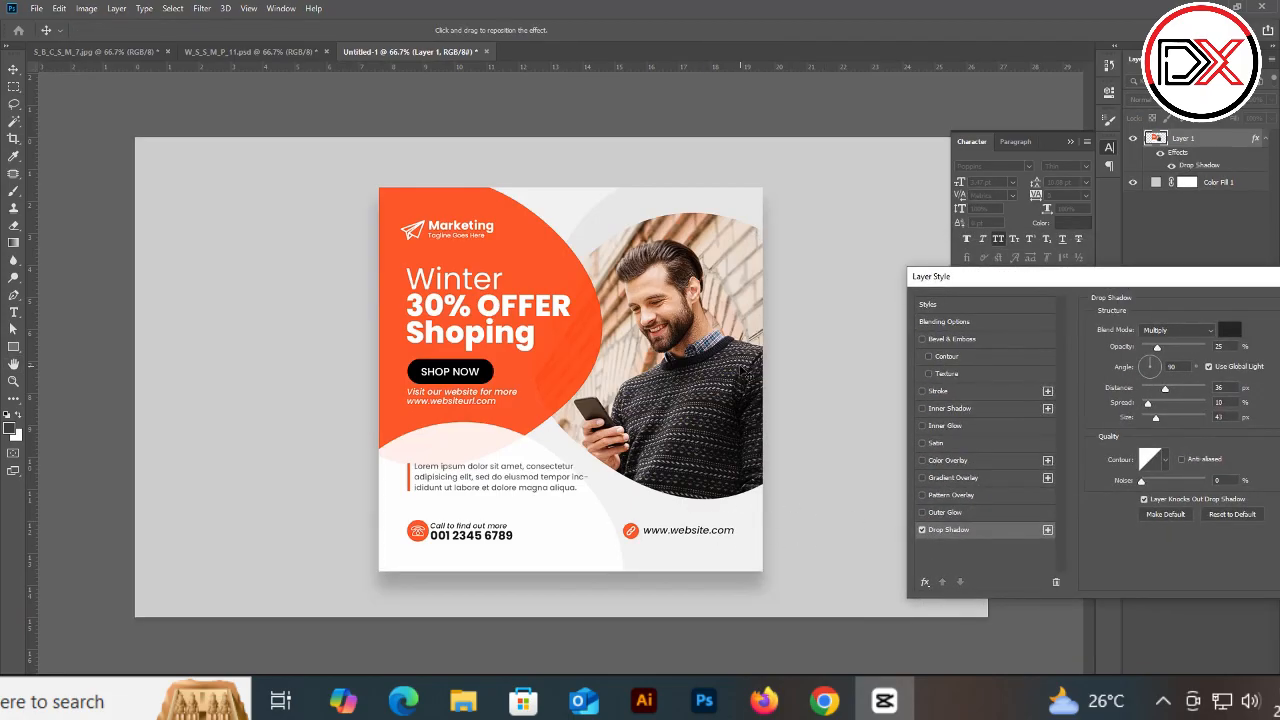
key(Escape)
Step: Extend the canvas upward and downward with the Crop tool, then fit the view to the screen
key(c)
drag(730, 351, 672, 367)
click(362, 29)
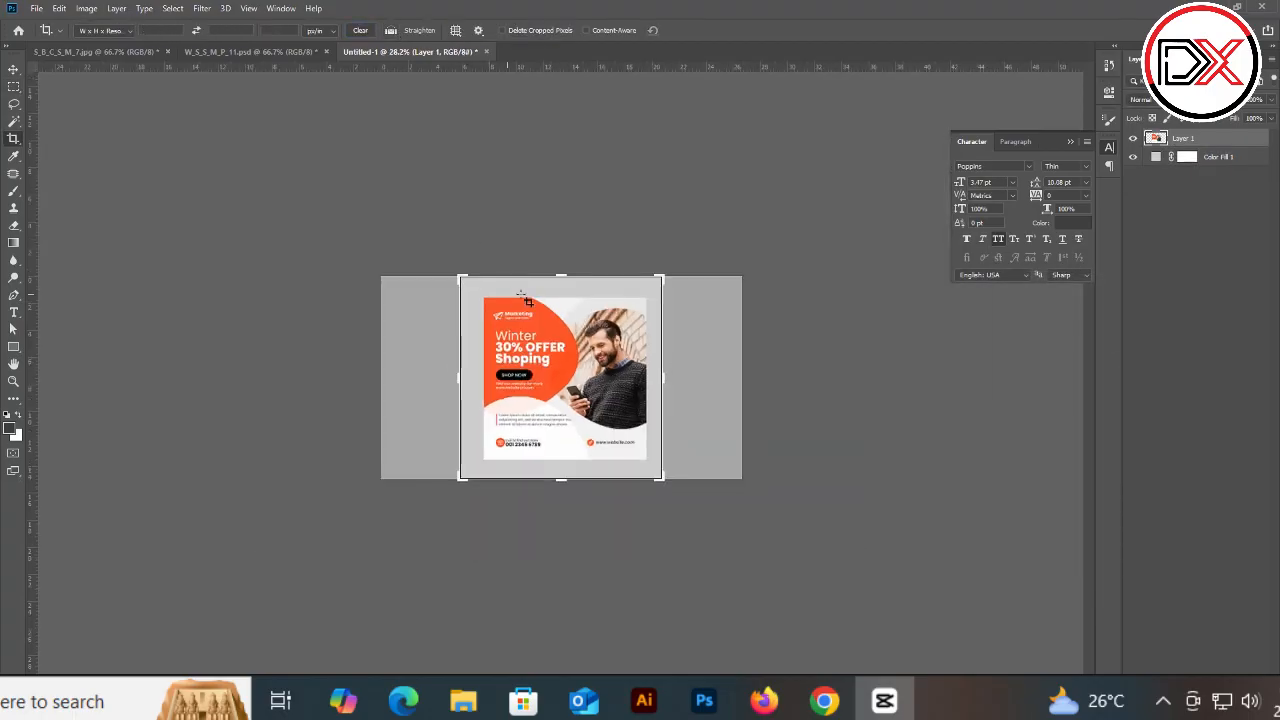
click(523, 296)
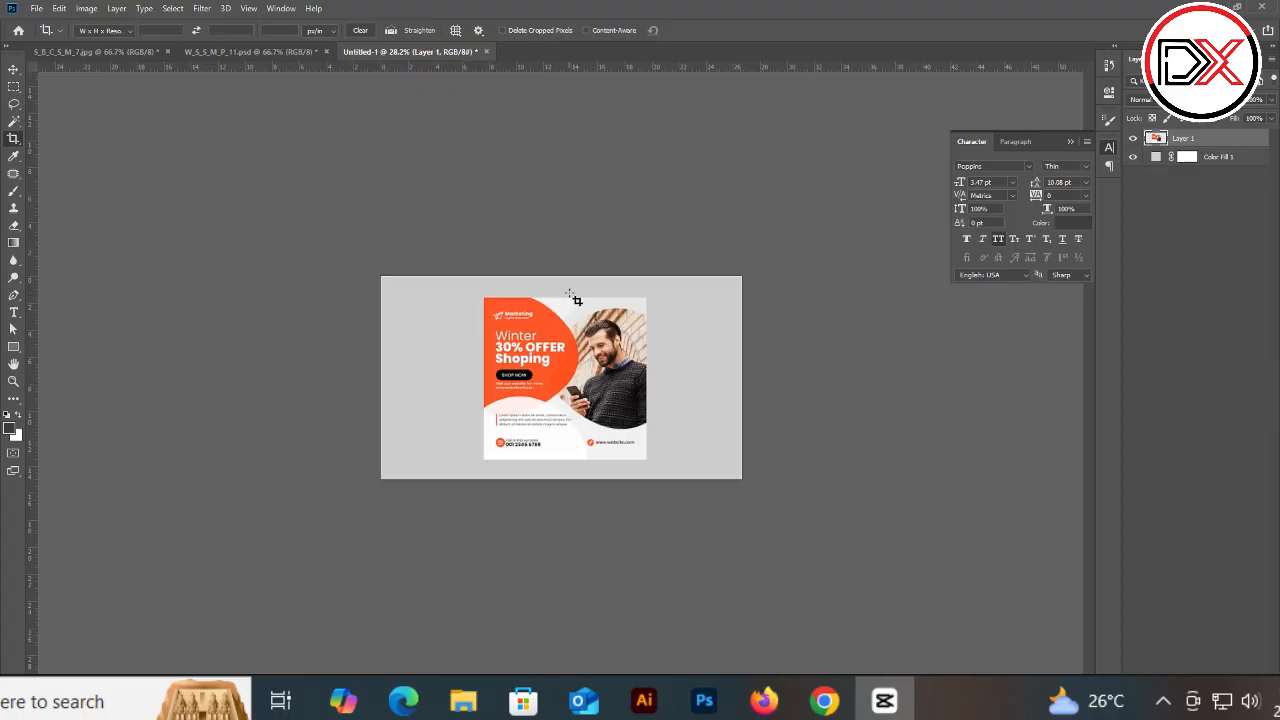
click(570, 292)
drag(563, 277, 571, 250)
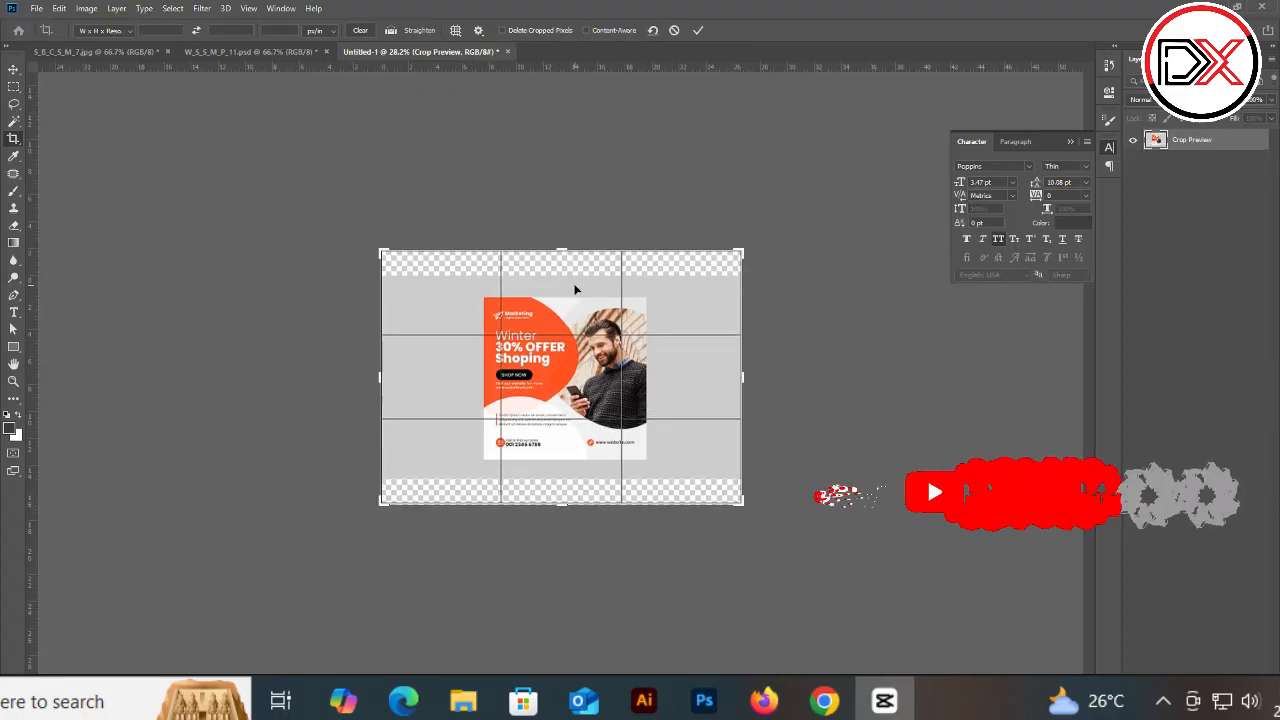
key(Return)
key(ctrl+0)
key(v)
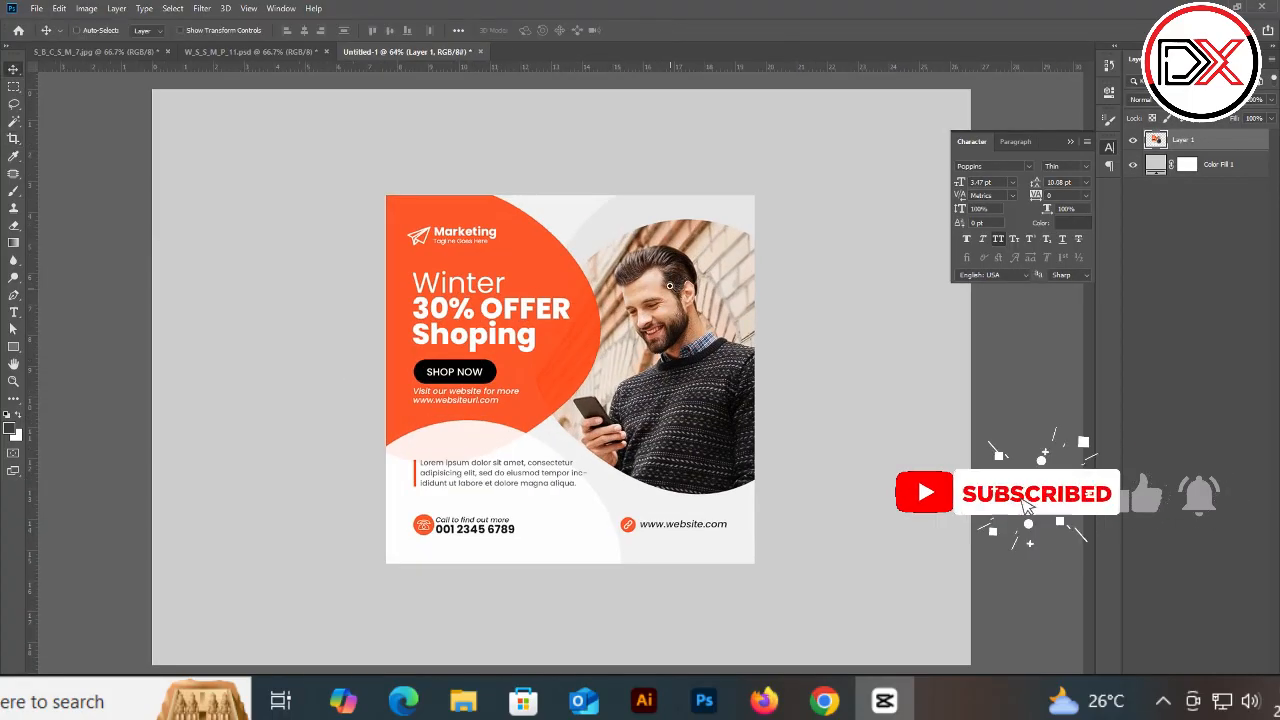
Step: Add a drop shadow to the flyer layer with 35% opacity, 107 px distance, 10% spread and about 114 px size
drag(670, 286, 666, 286)
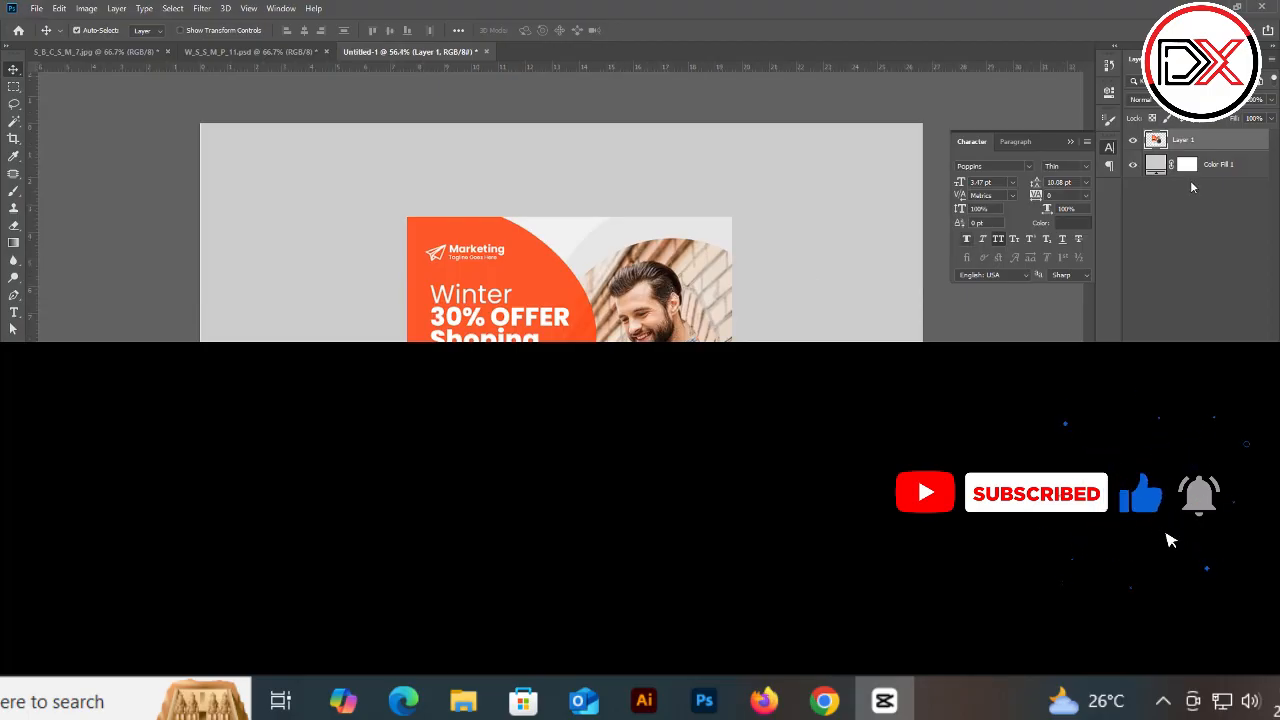
right_click(1195, 142)
click(1078, 147)
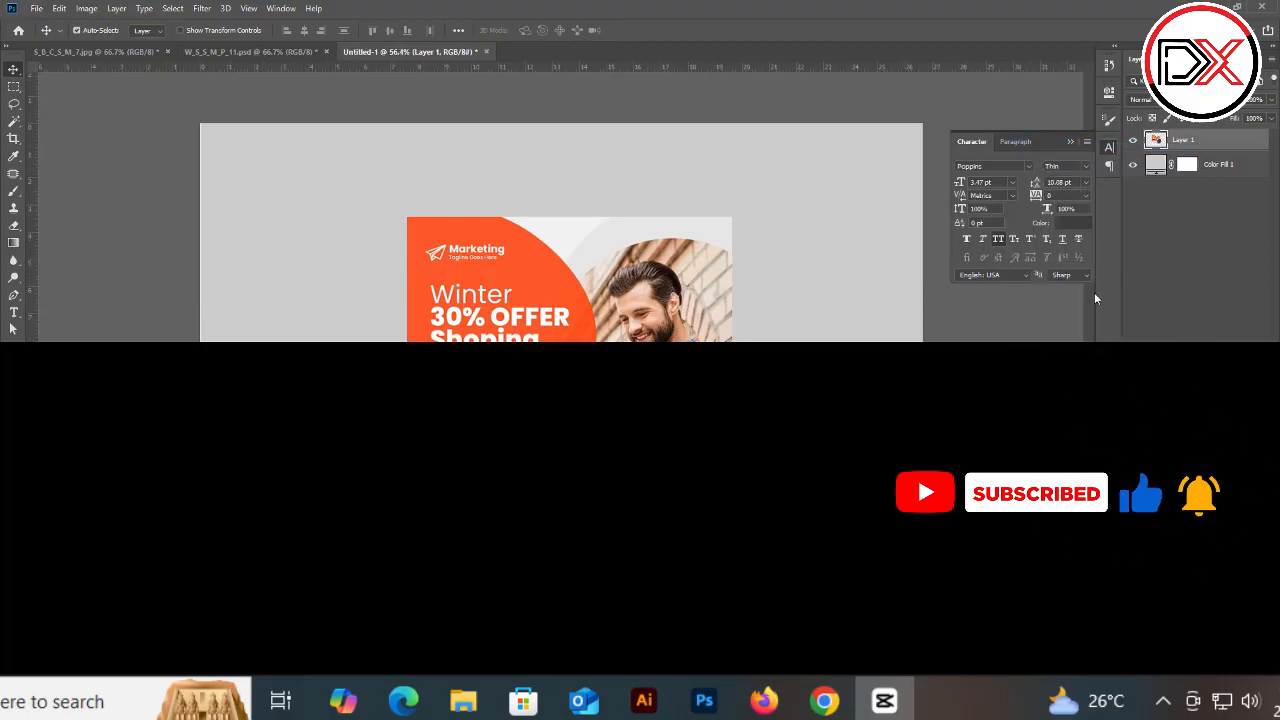
click(786, 530)
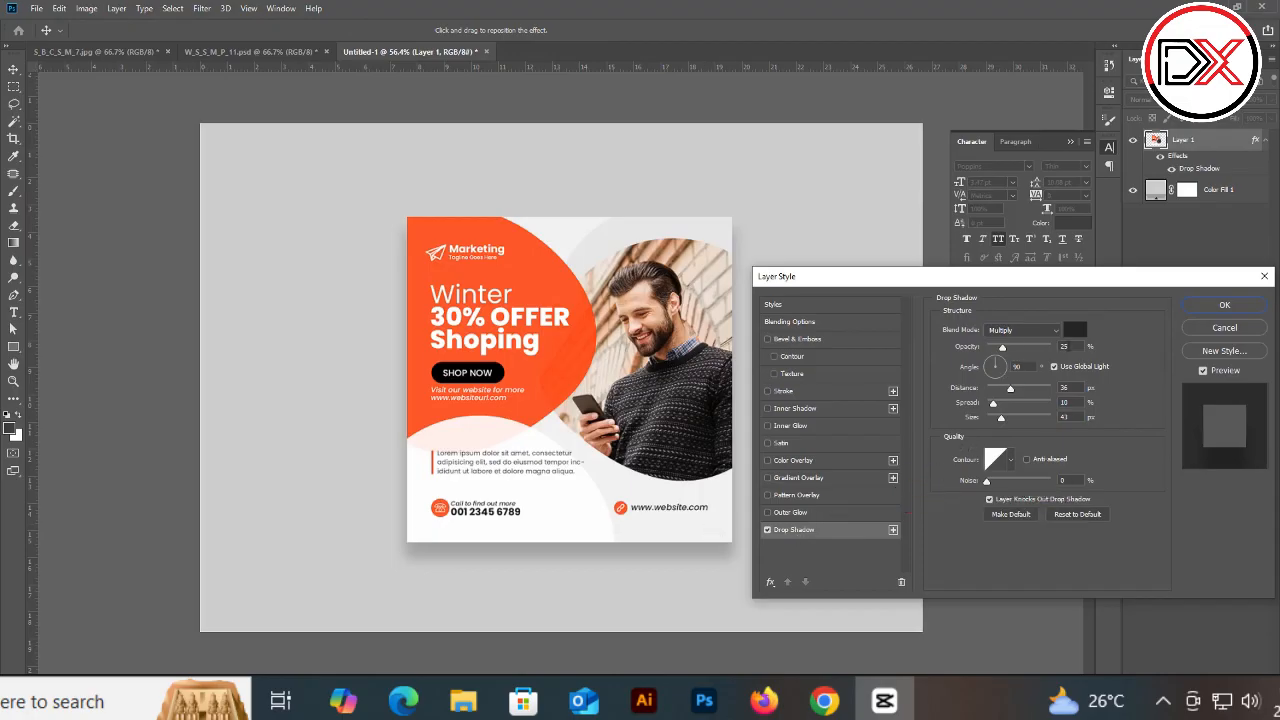
click(961, 345)
drag(960, 348, 964, 348)
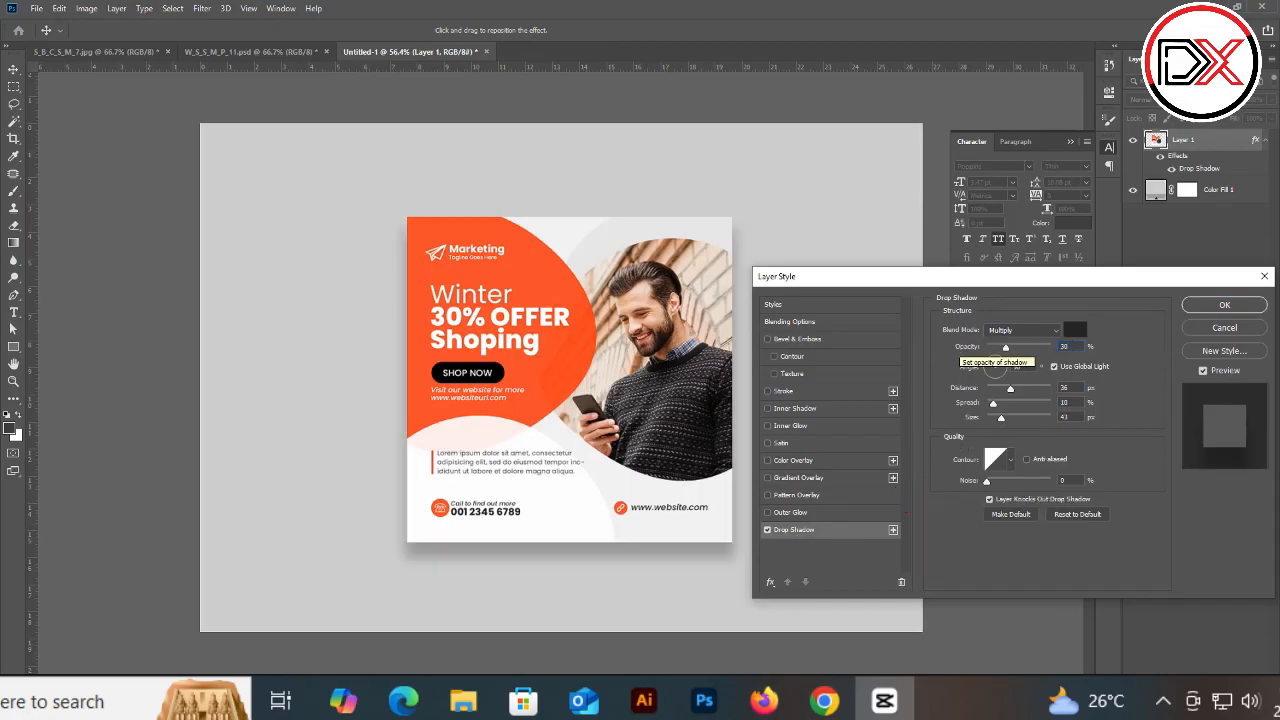
drag(644, 538, 613, 547)
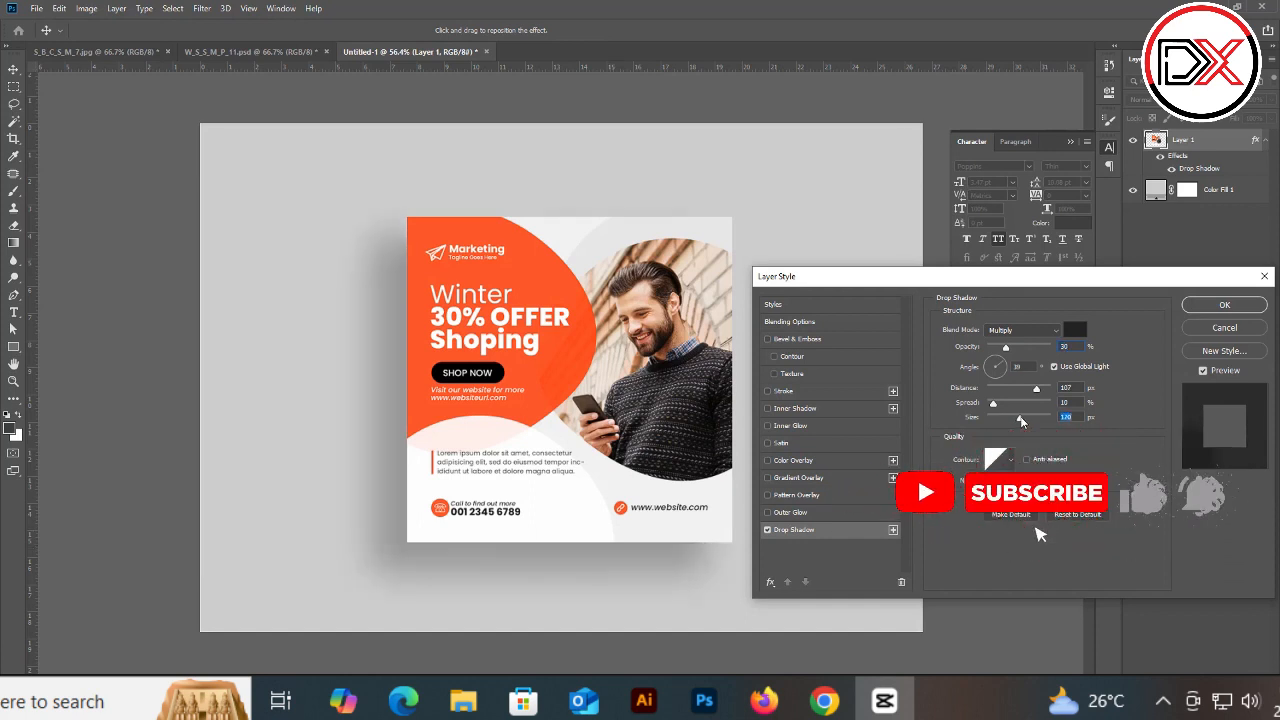
drag(1006, 418, 1018, 421)
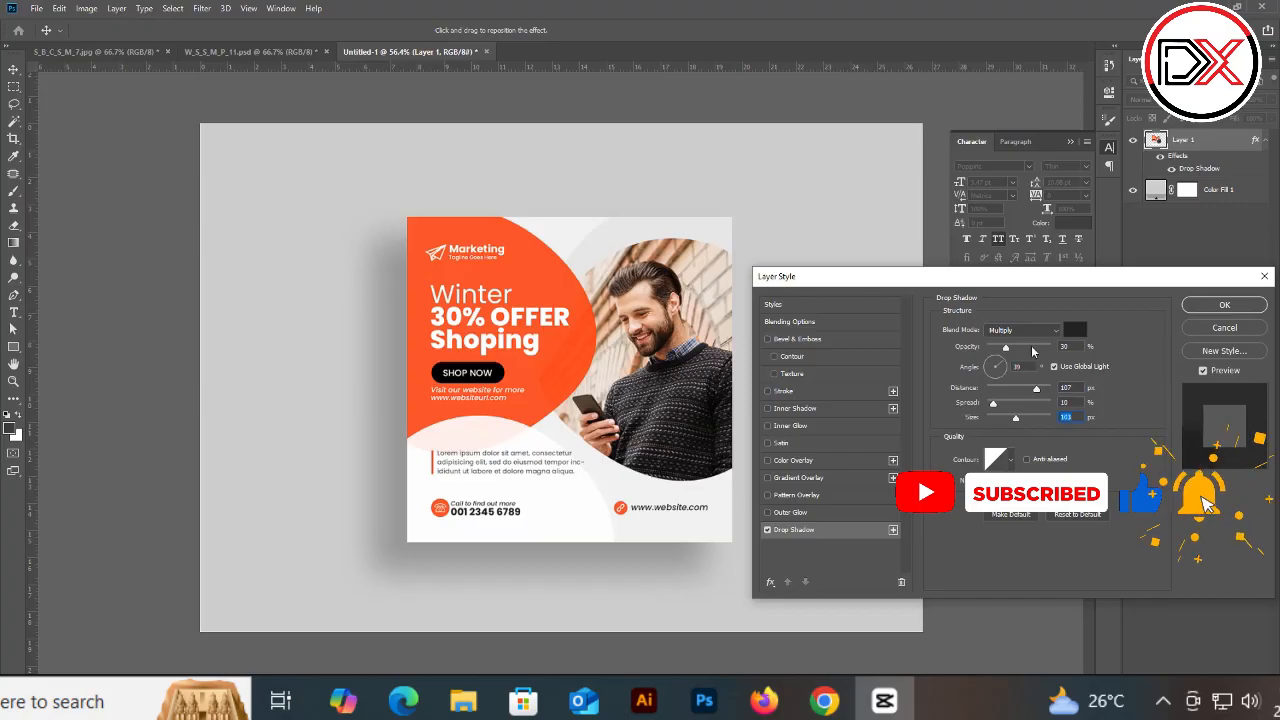
drag(1072, 347, 937, 342)
text(35)
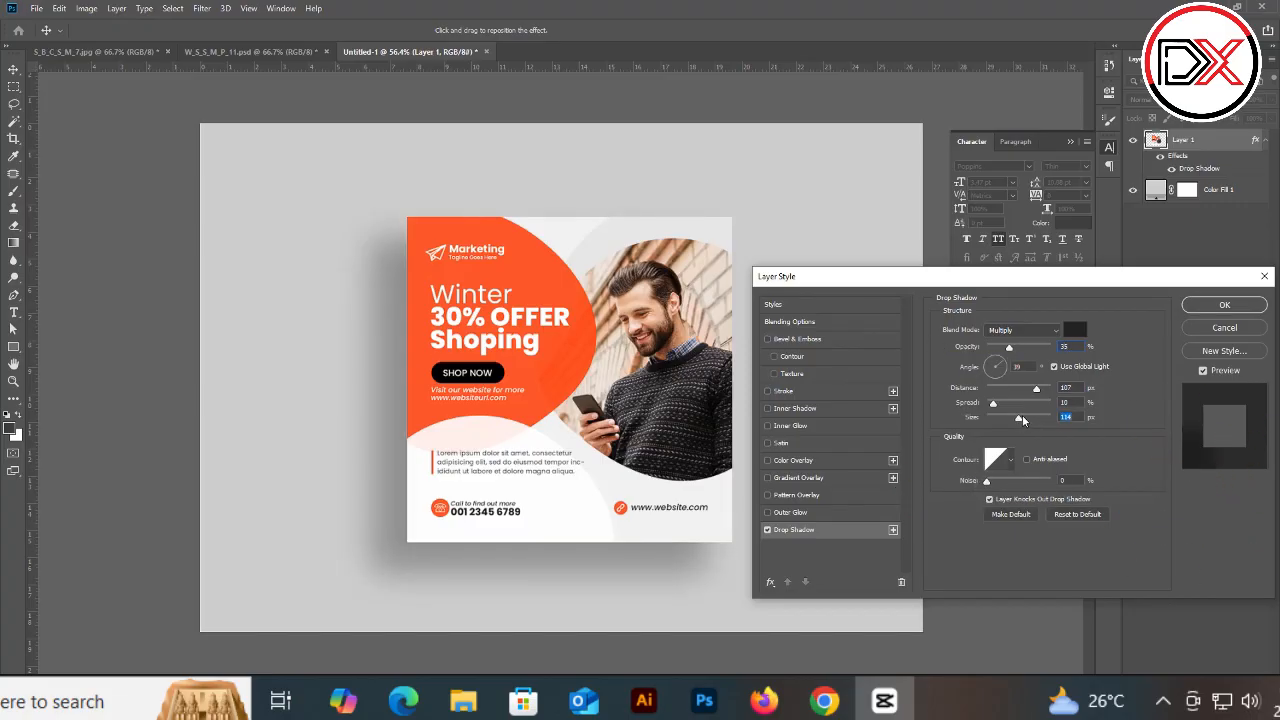
click(1226, 307)
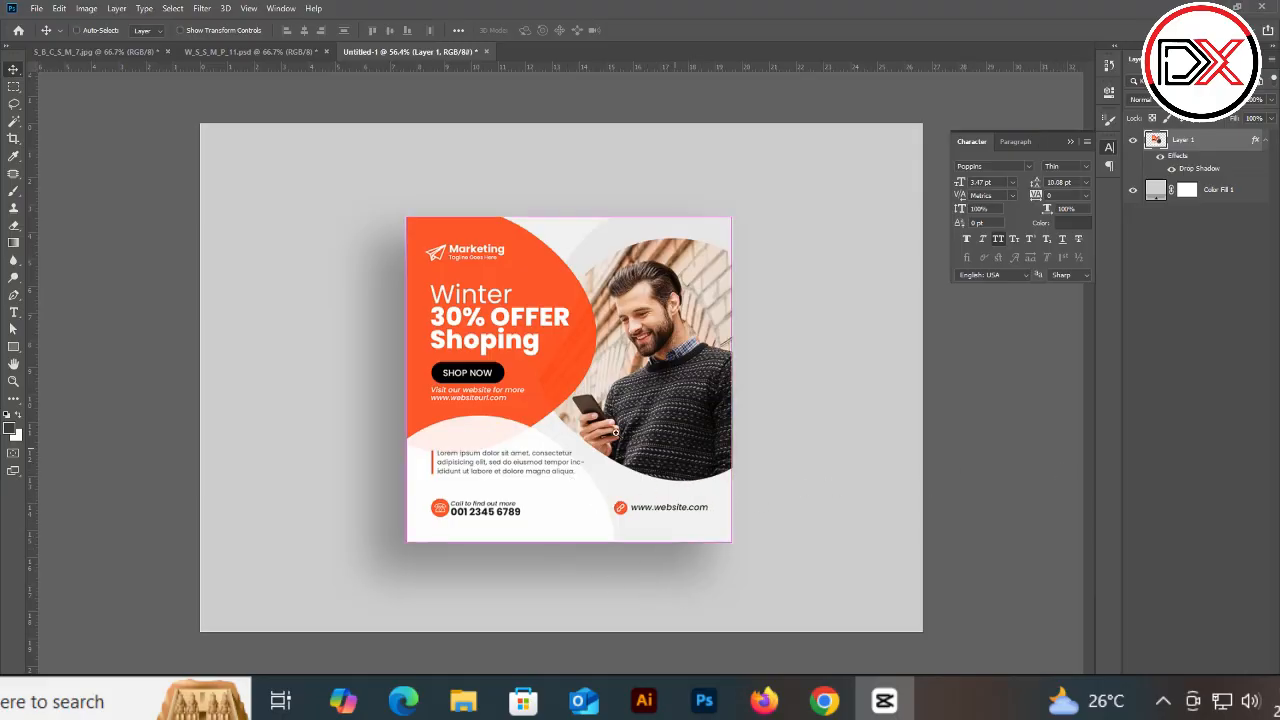
Step: Add a noise-texture Pattern Overlay to the grey fill layer at 57% scale with reduced opacity
scroll(626, 450, up, 3)
scroll(626, 450, down, 3)
scroll(626, 450, up, 2)
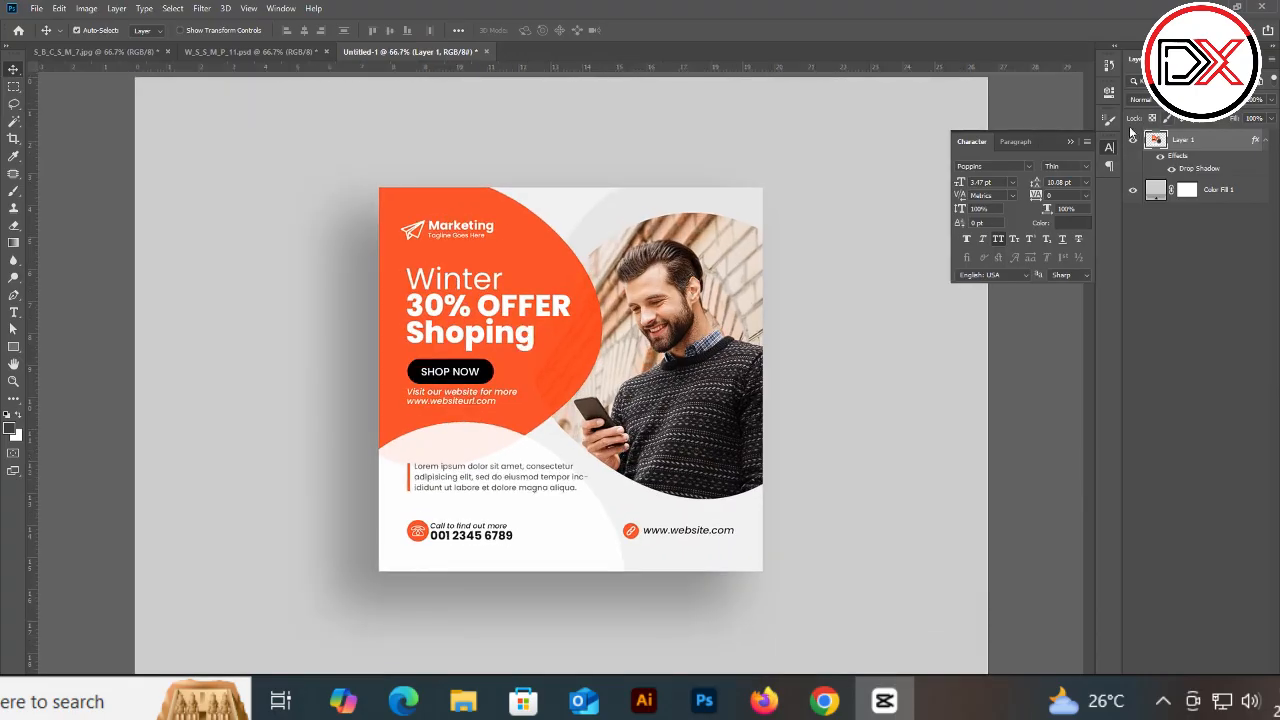
click(1073, 140)
click(1205, 192)
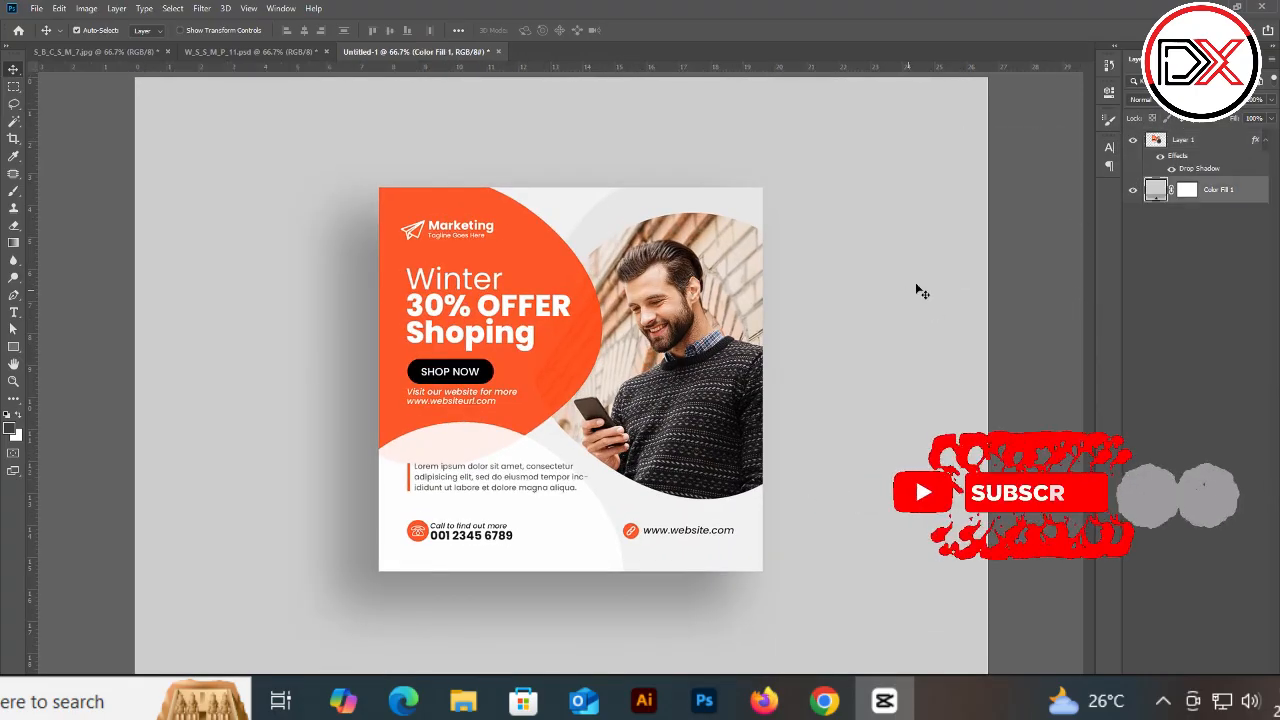
right_click(1217, 191)
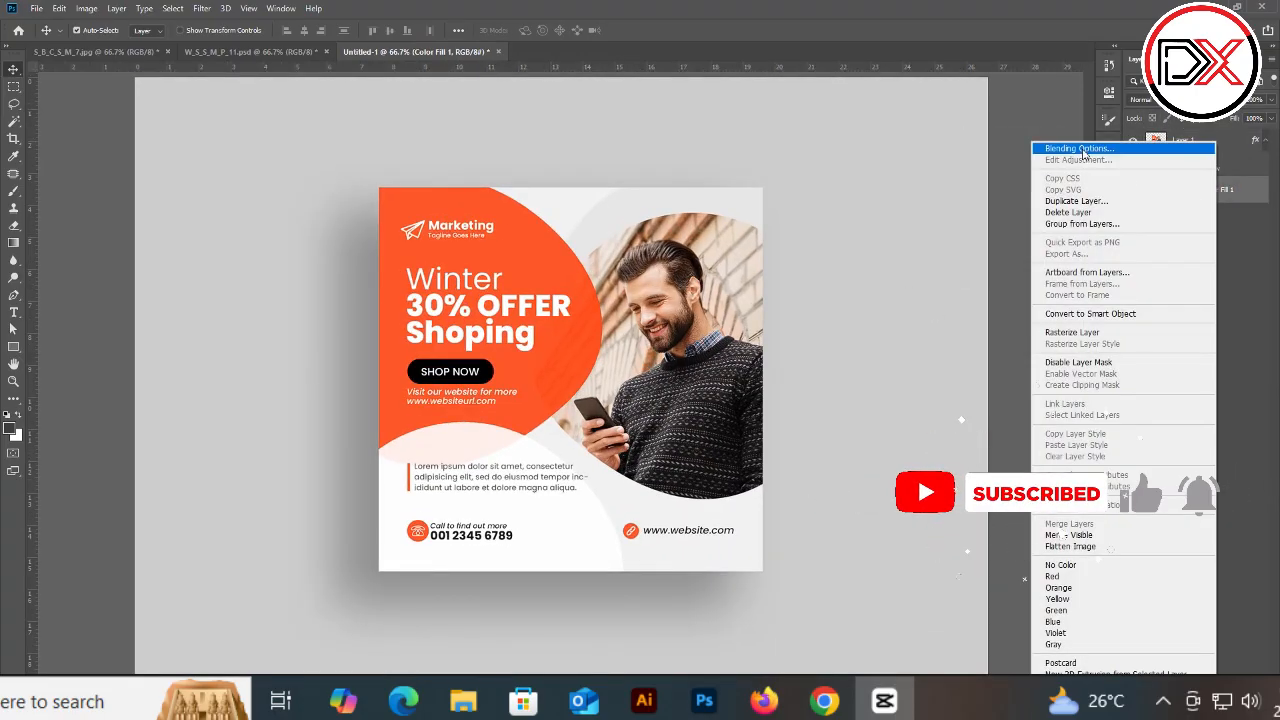
click(1082, 149)
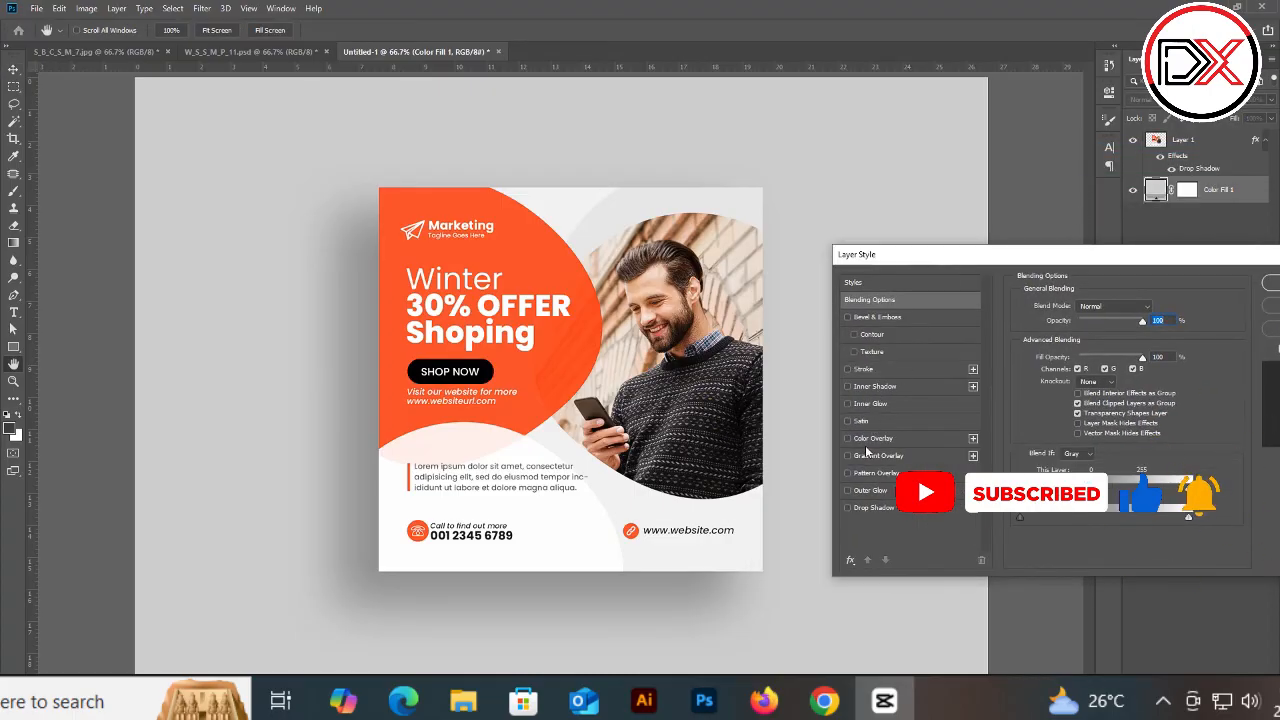
click(860, 476)
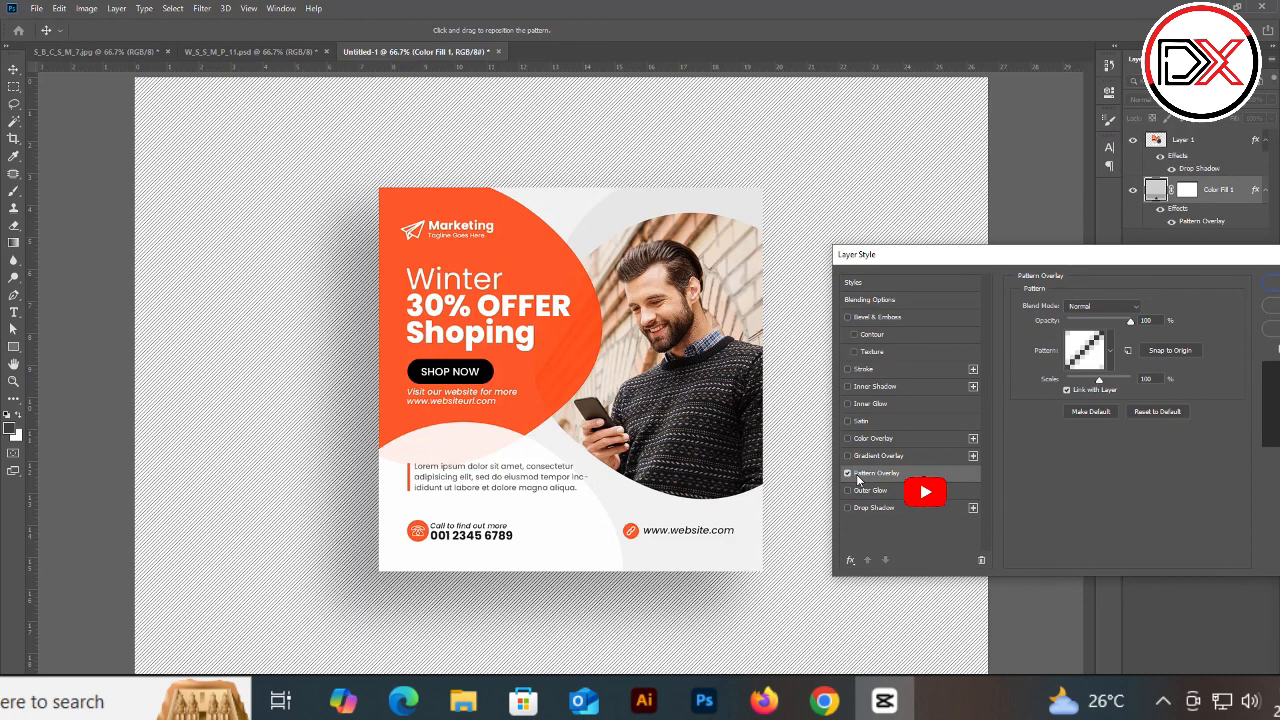
drag(1100, 378, 1079, 385)
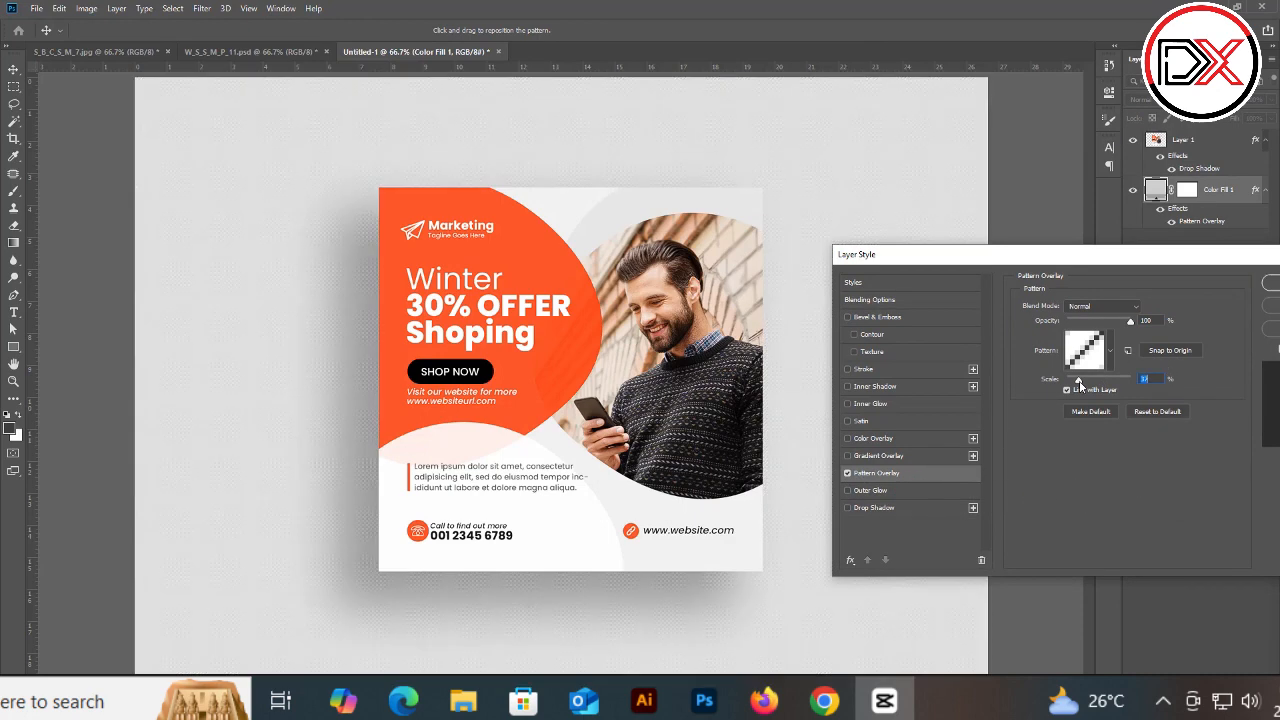
click(1110, 350)
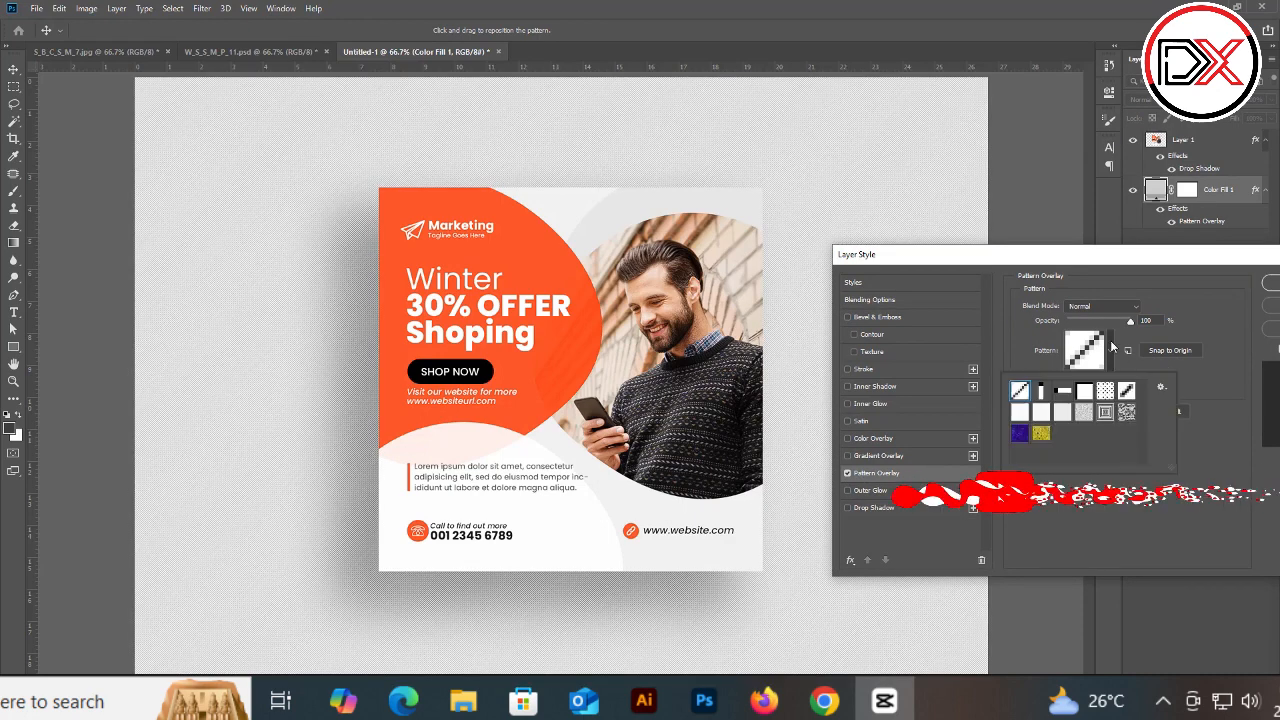
click(1105, 392)
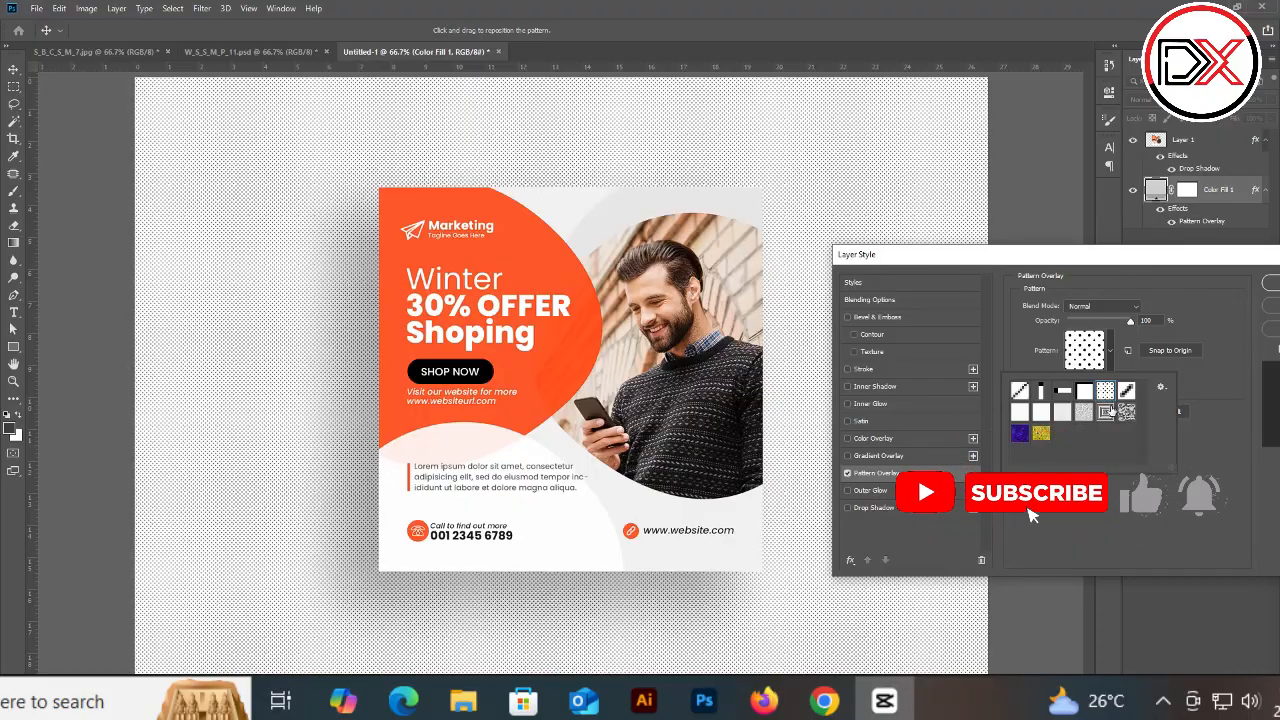
click(1084, 412)
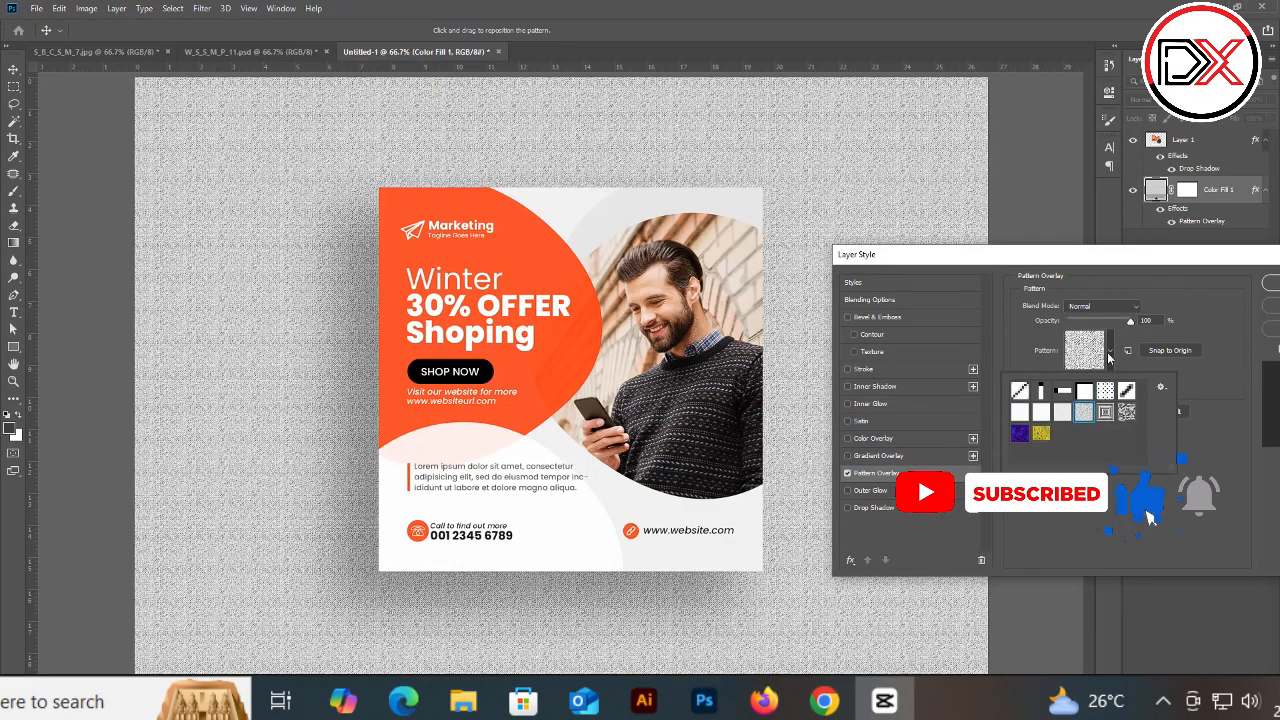
drag(1130, 322, 1076, 328)
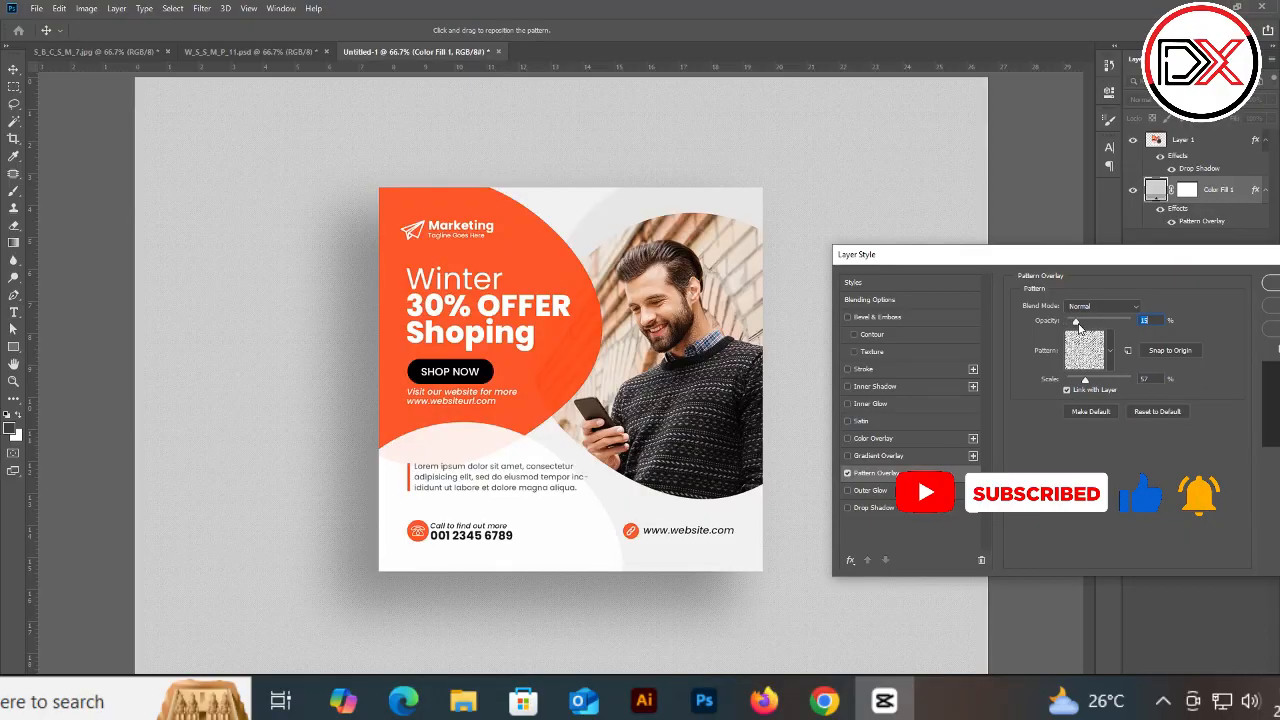
click(1268, 283)
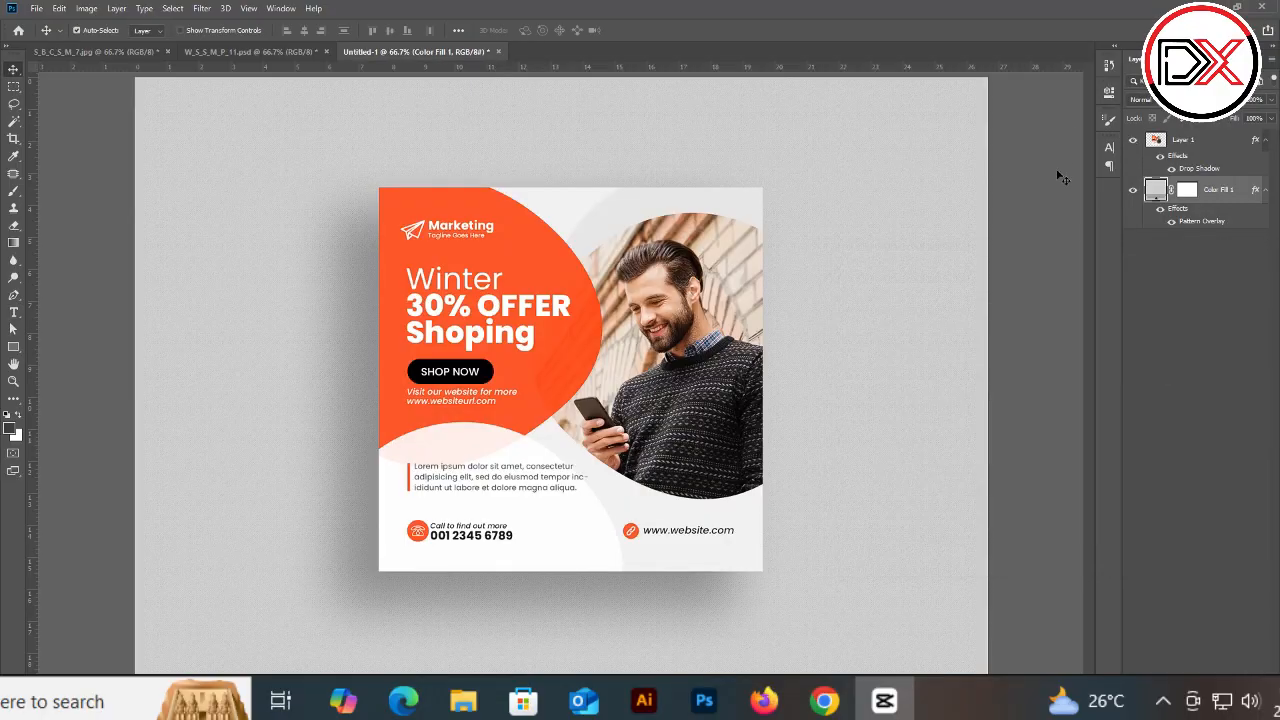
Step: Switch to the template document and open the Character panel for the selected heading text
click(267, 51)
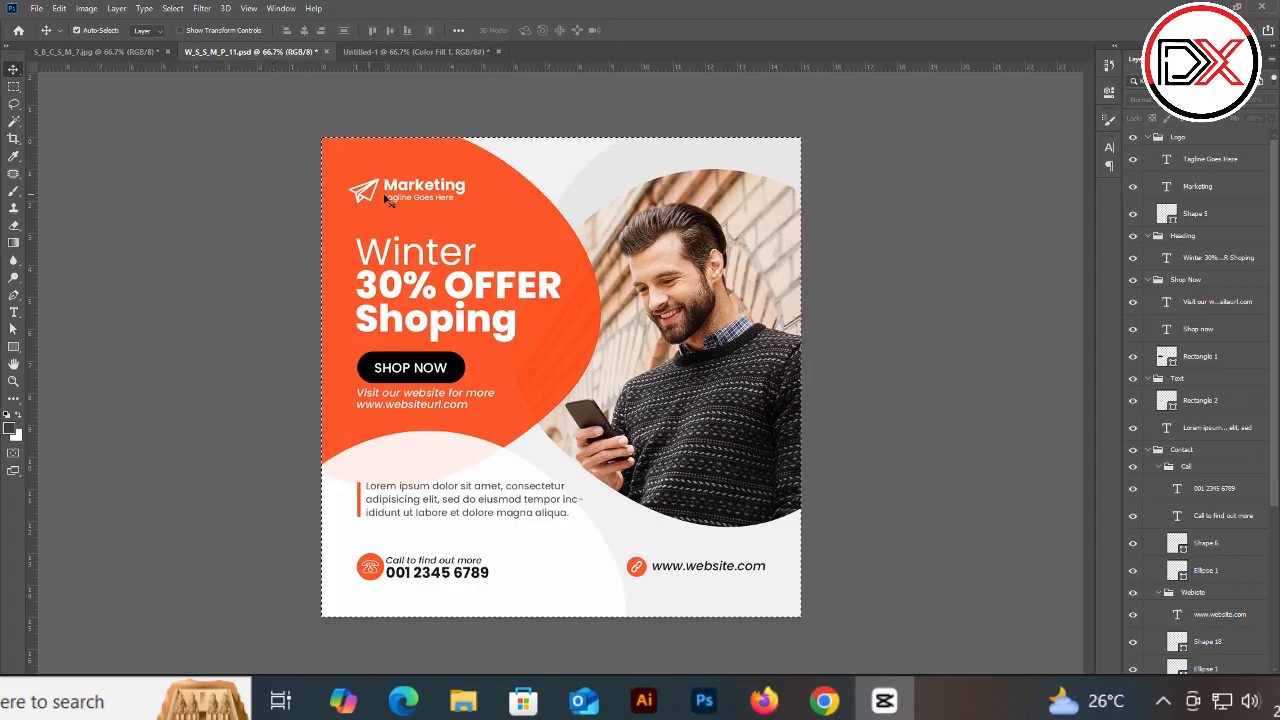
key(ctrl+d)
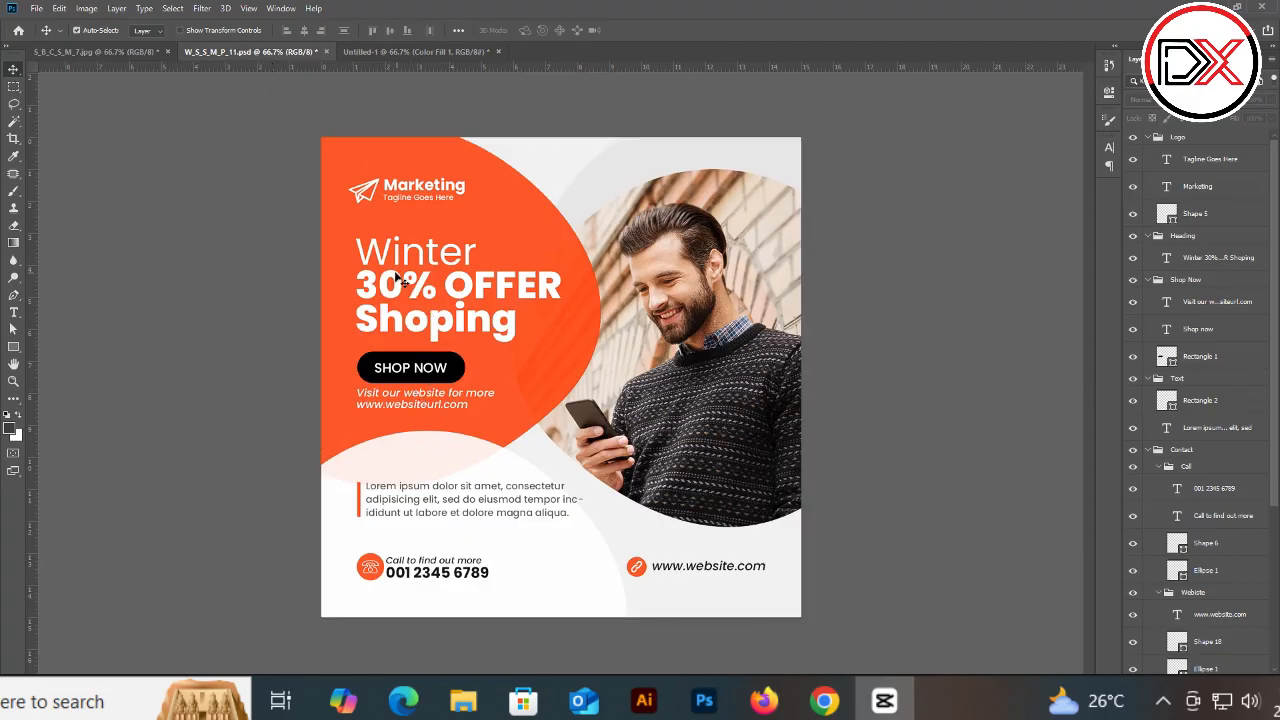
key(t)
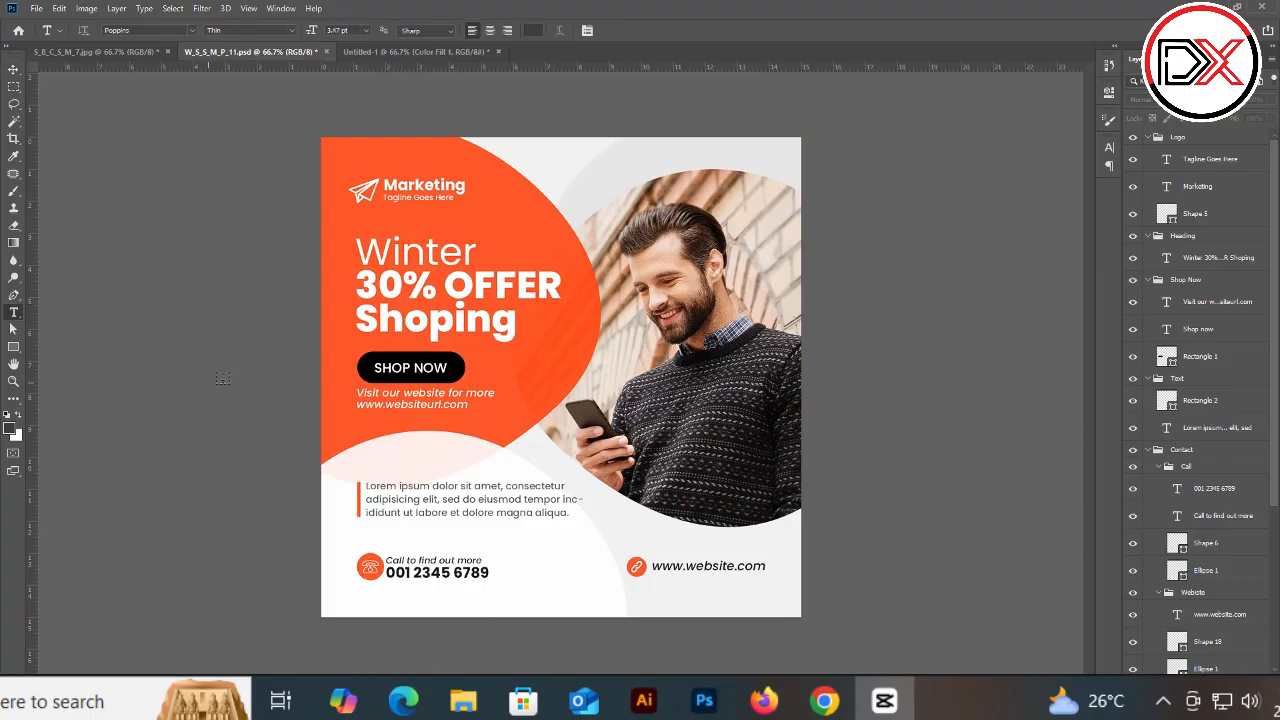
click(13, 69)
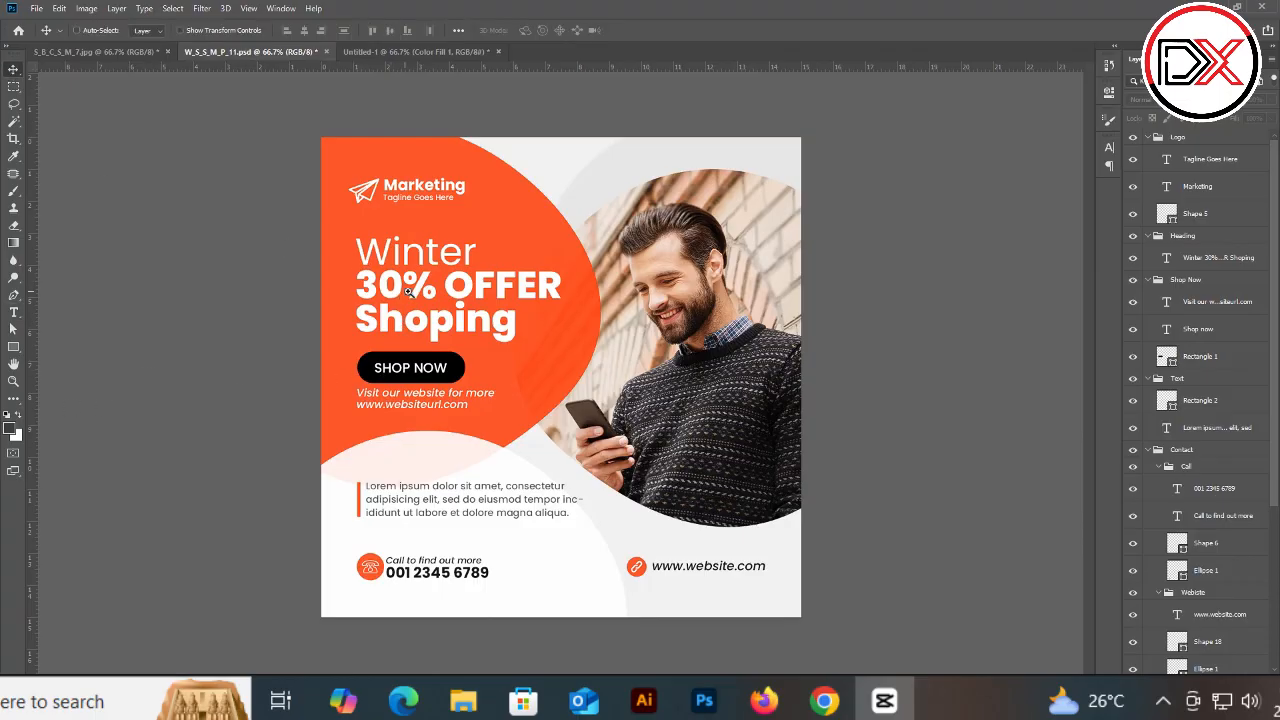
scroll(410, 293, up, 5)
key(t)
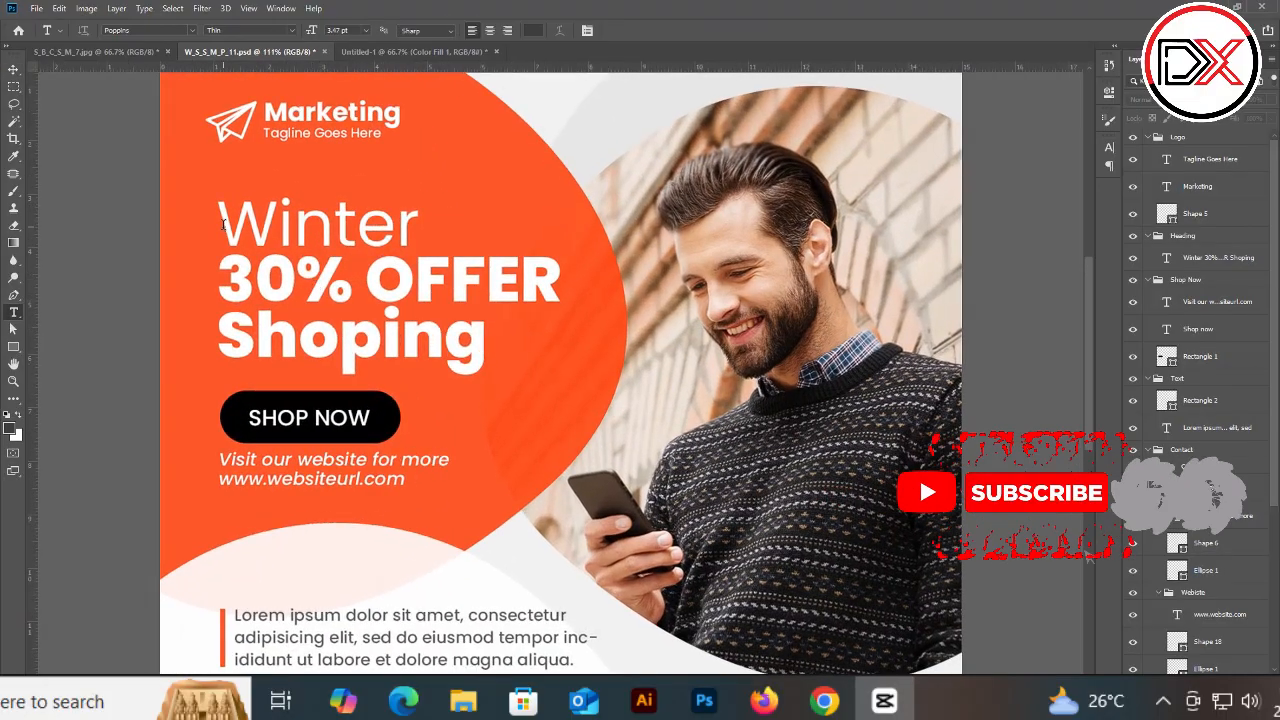
drag(218, 205, 522, 290)
key(ctrl+a)
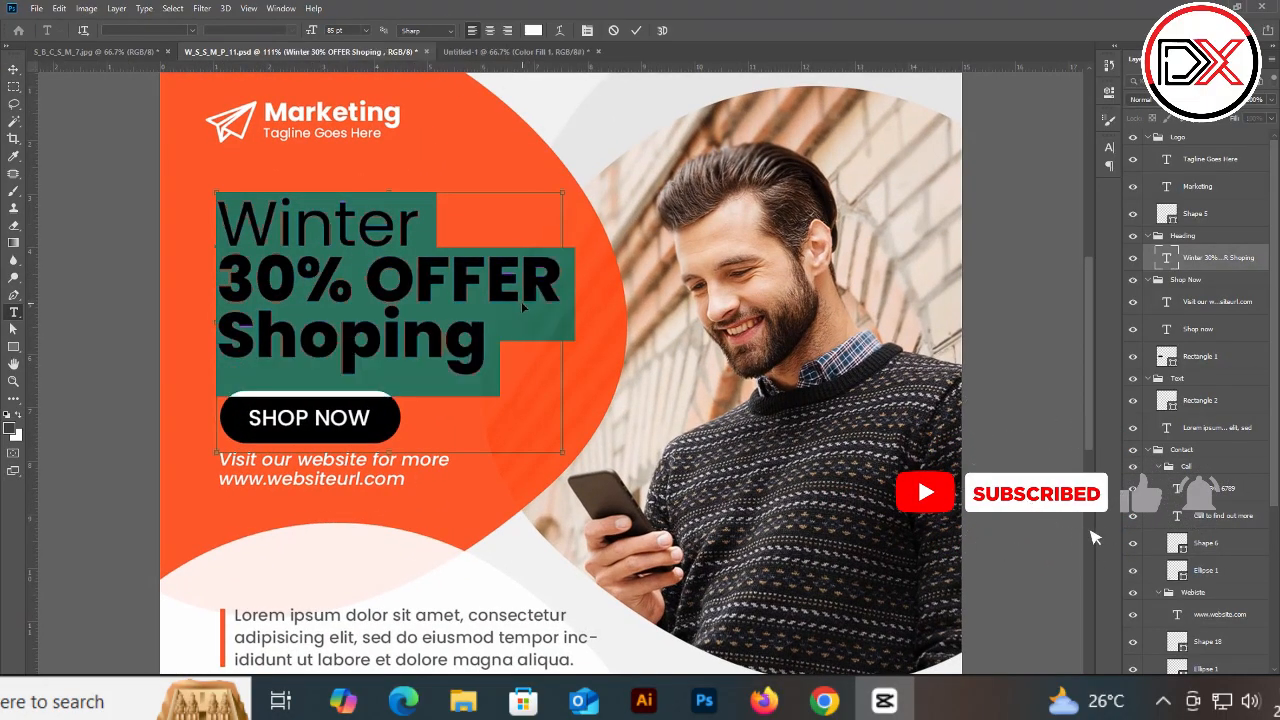
key(ctrl+t)
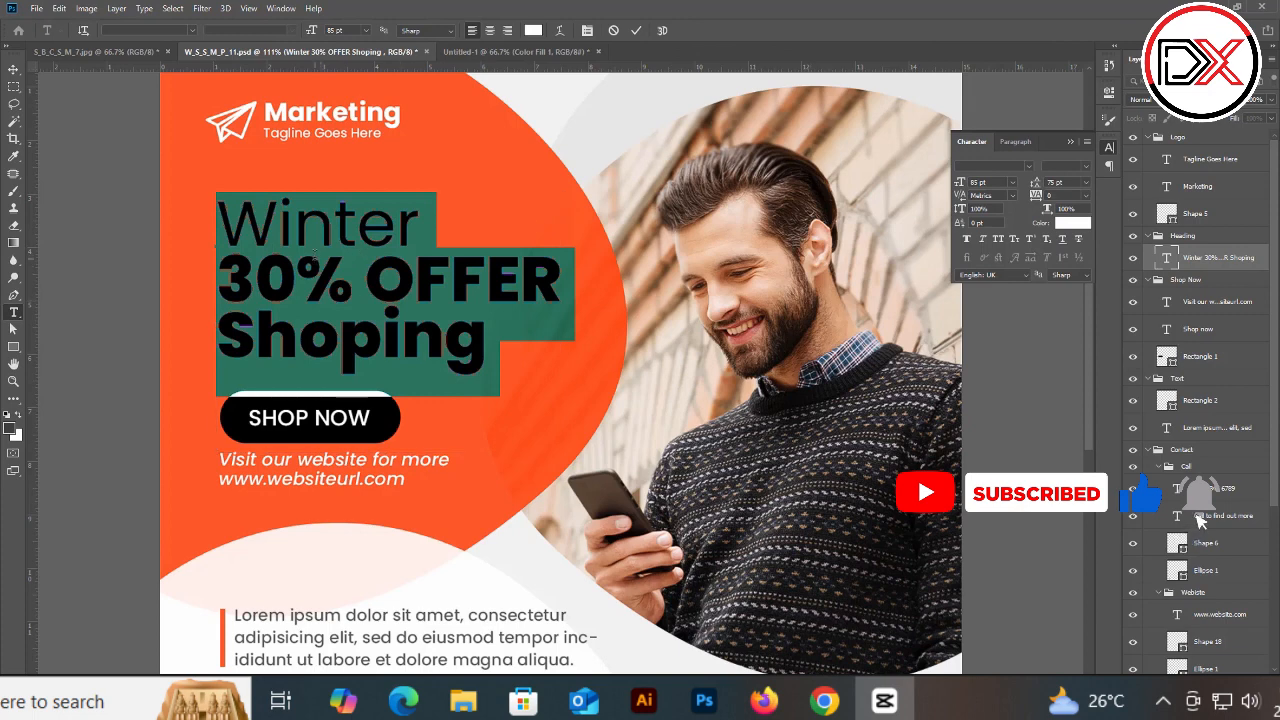
Step: Inspect the font styles of each heading line in the Character panel
drag(277, 222, 391, 222)
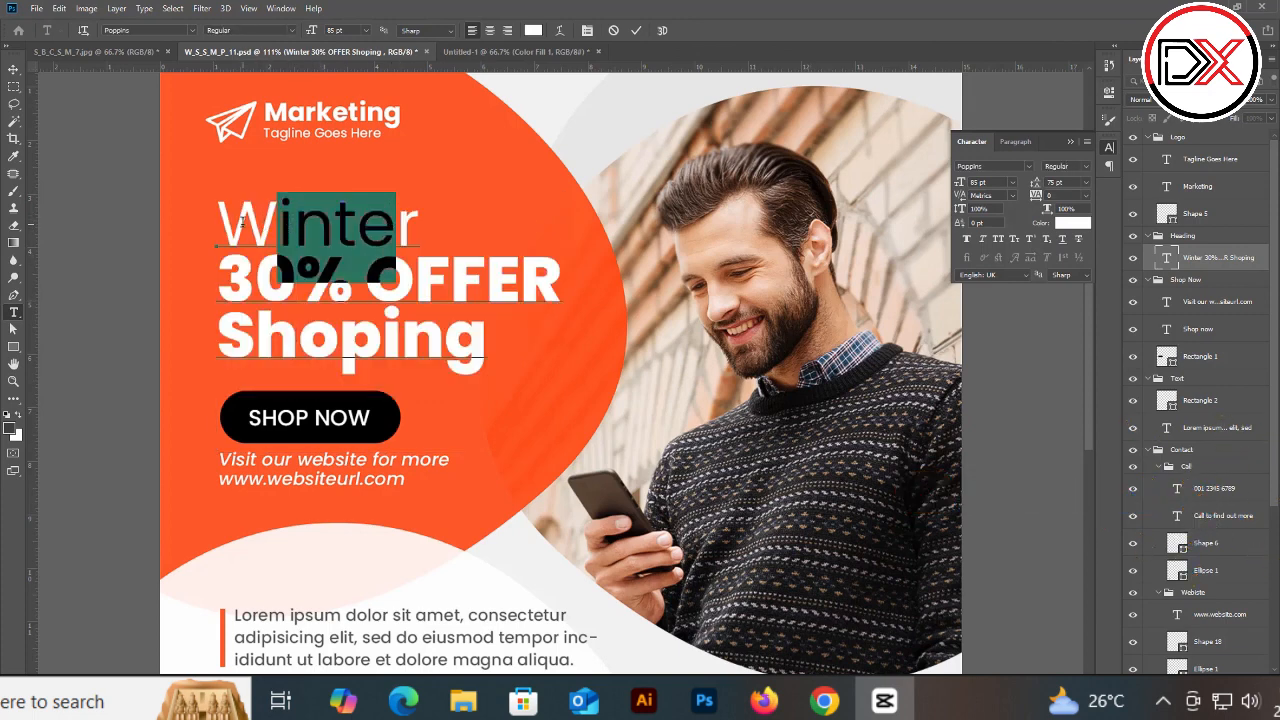
drag(234, 310, 485, 357)
click(262, 340)
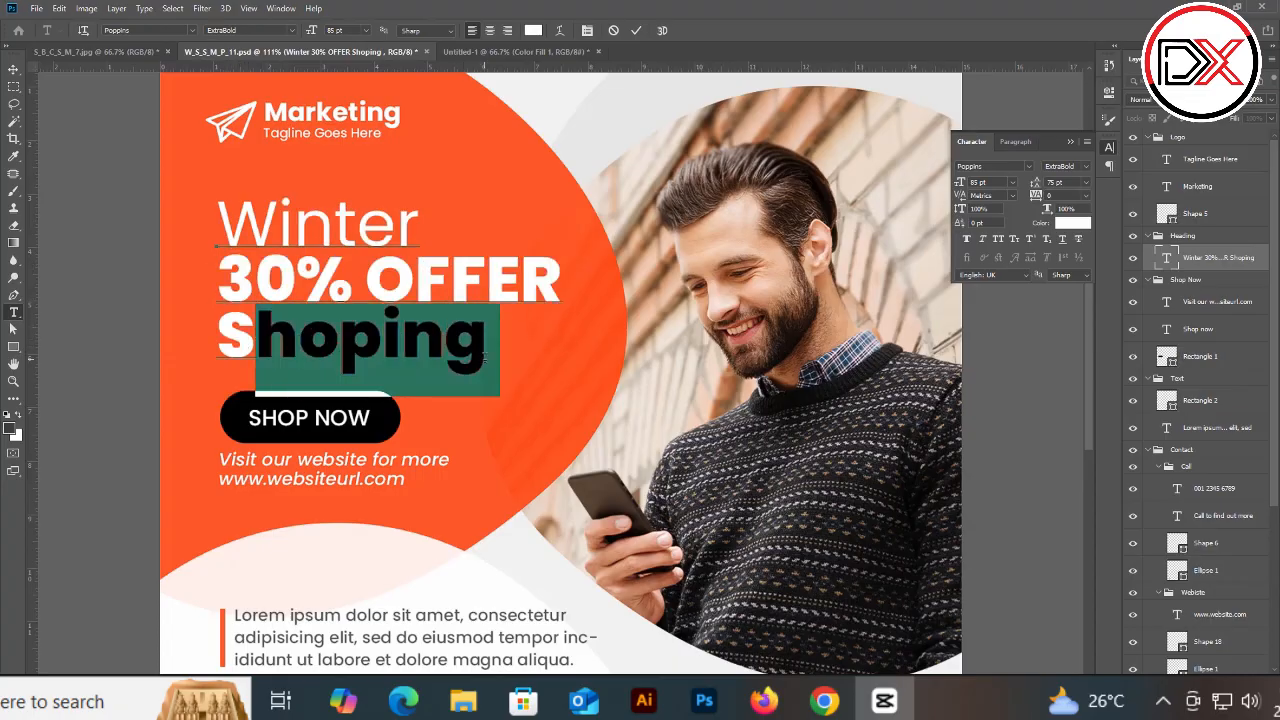
drag(222, 230, 304, 270)
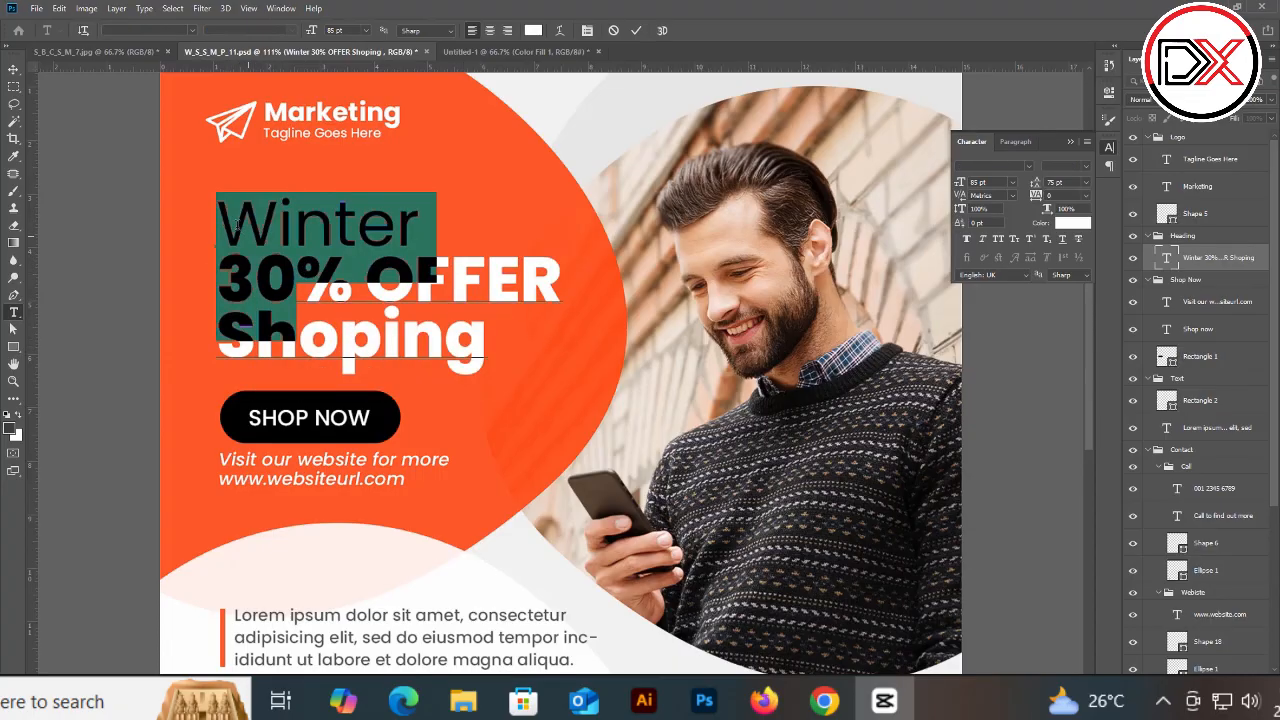
click(237, 225)
key(ctrl+a)
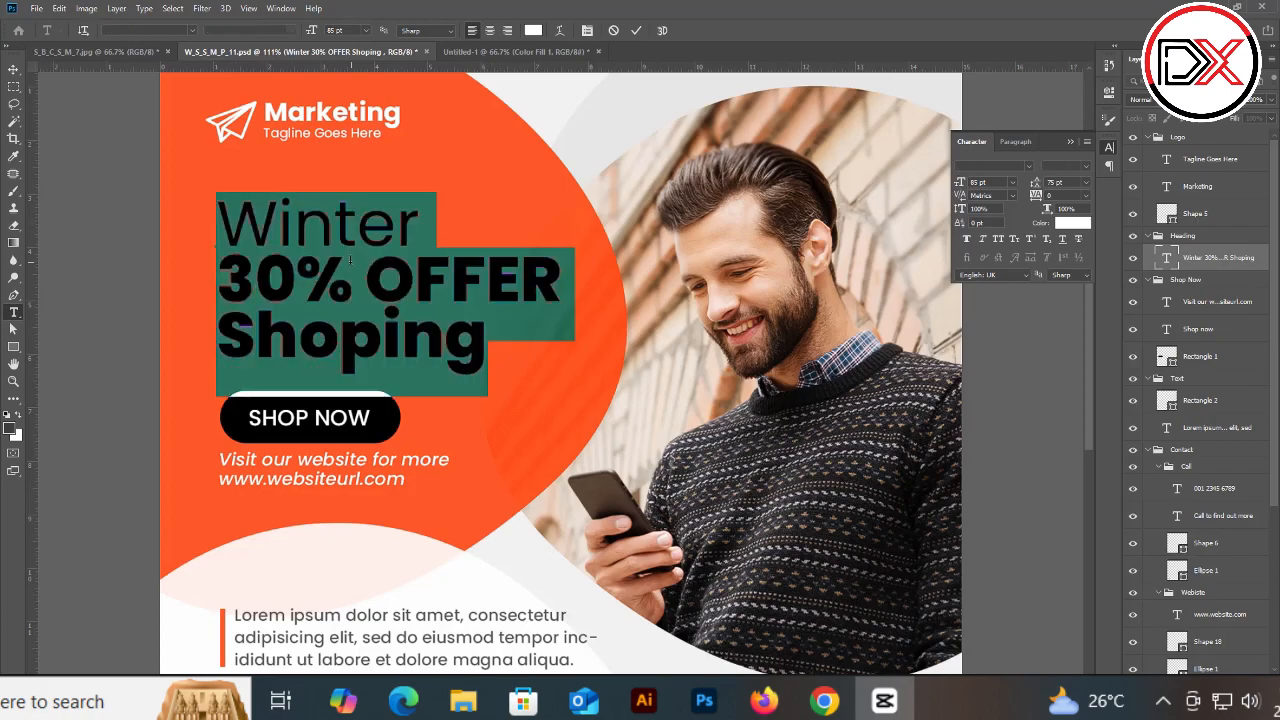
drag(220, 228, 372, 230)
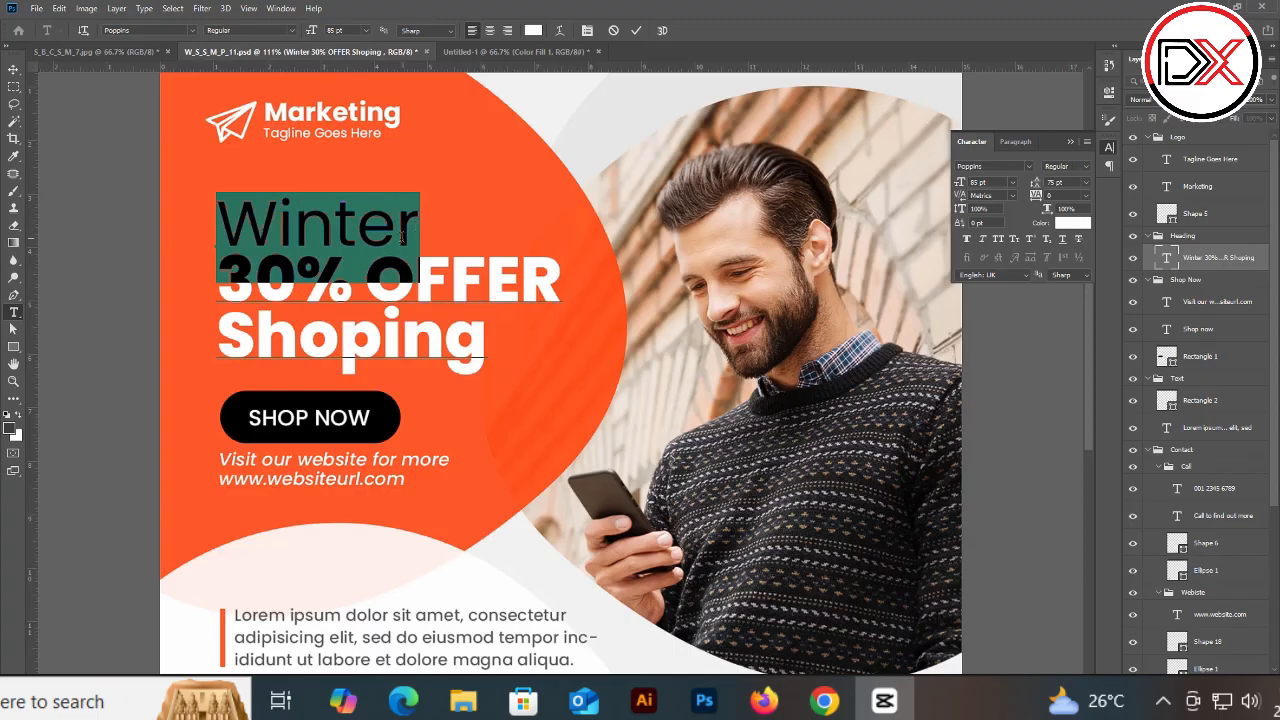
click(315, 280)
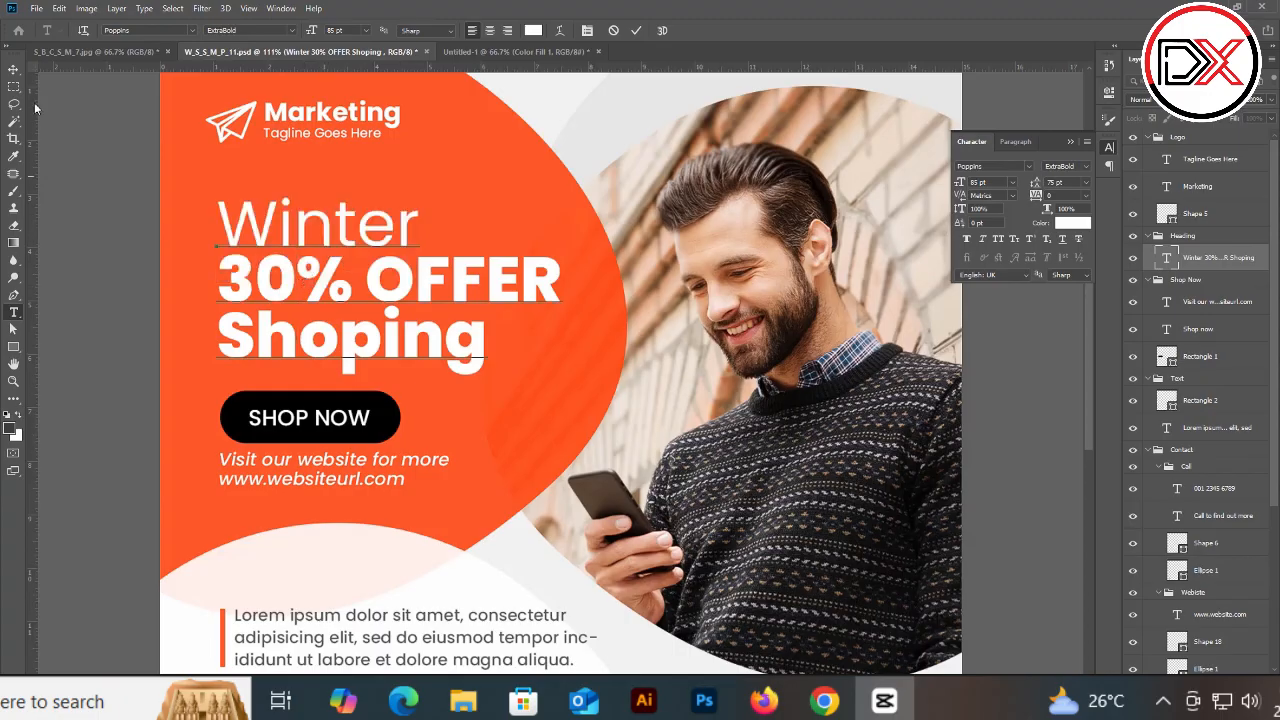
click(13, 69)
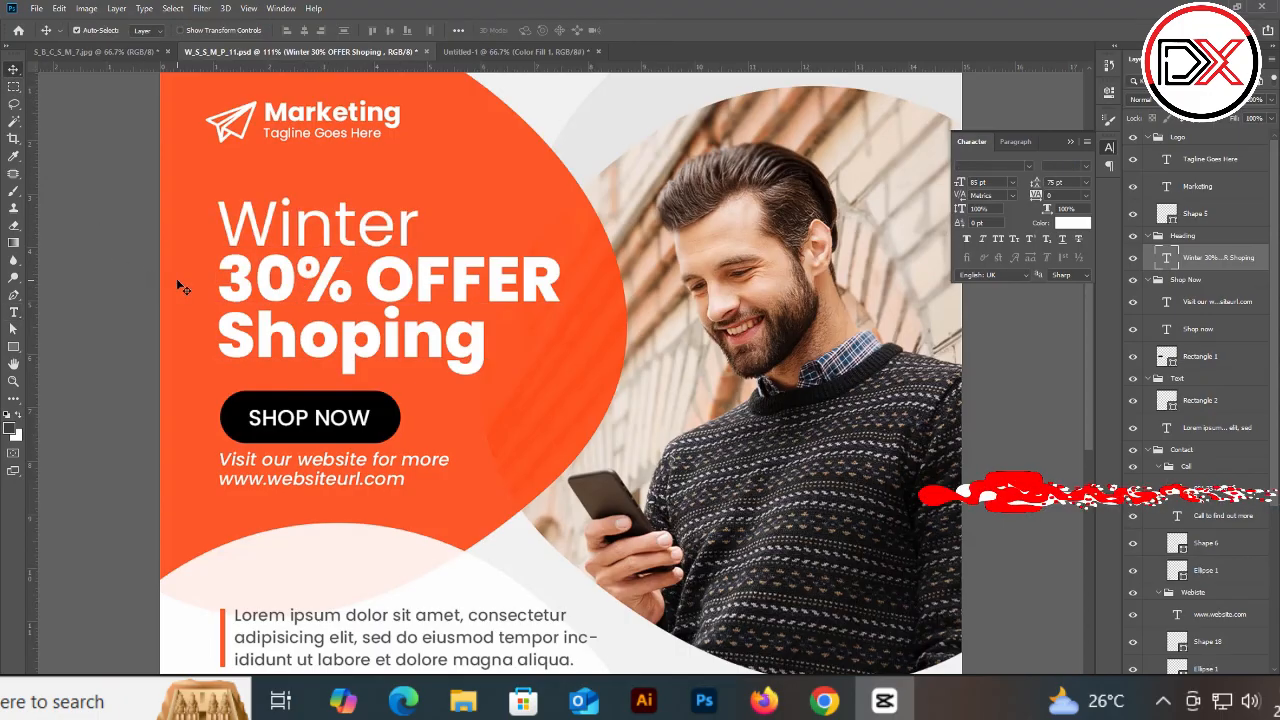
mouse_move(388, 279)
mouse_down()
mouse_move(349, 277)
mouse_move(380, 301)
mouse_up()
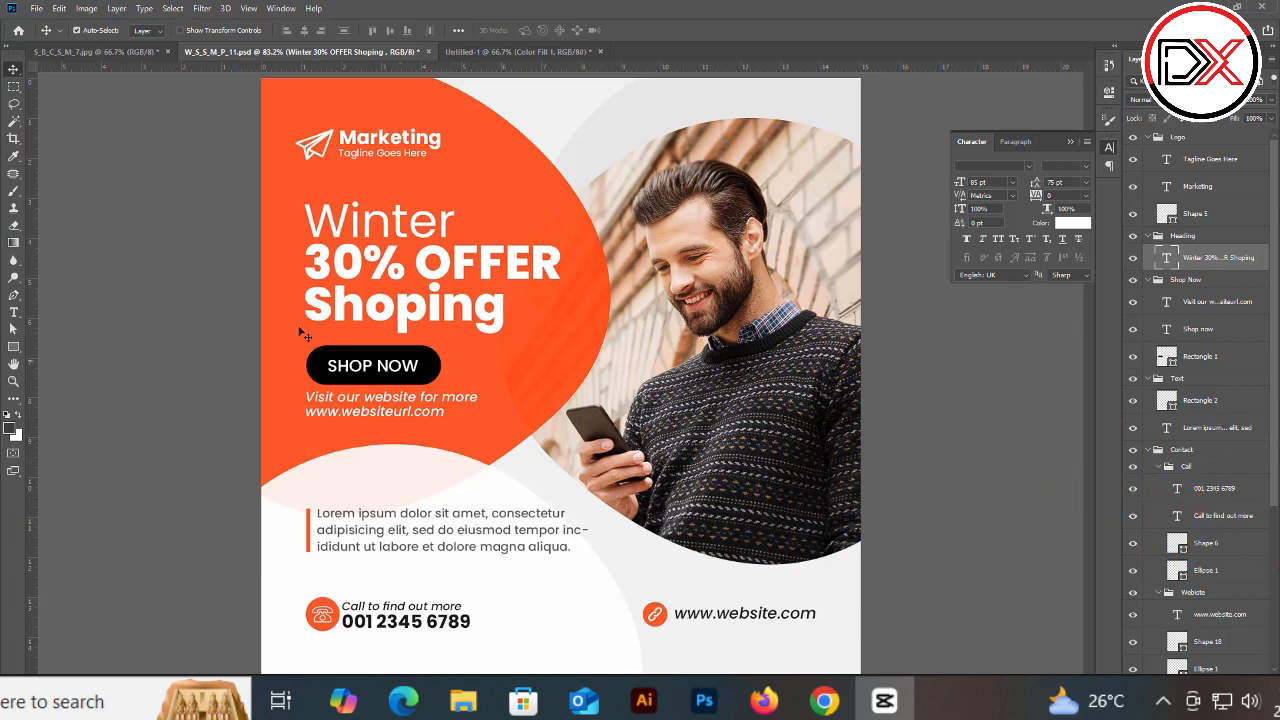
Step: Change the body paragraph's text colour to black #000000 by sampling it with the colour picker
double_click(13, 365)
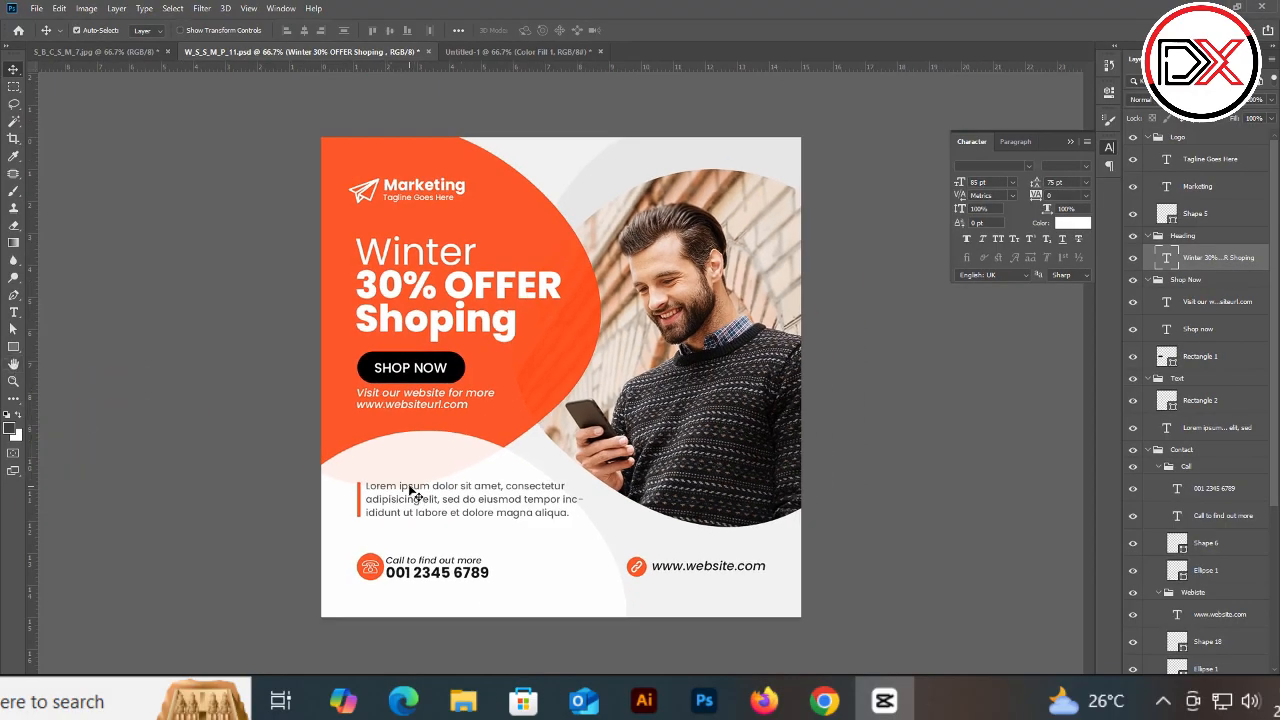
click(410, 490)
click(1073, 225)
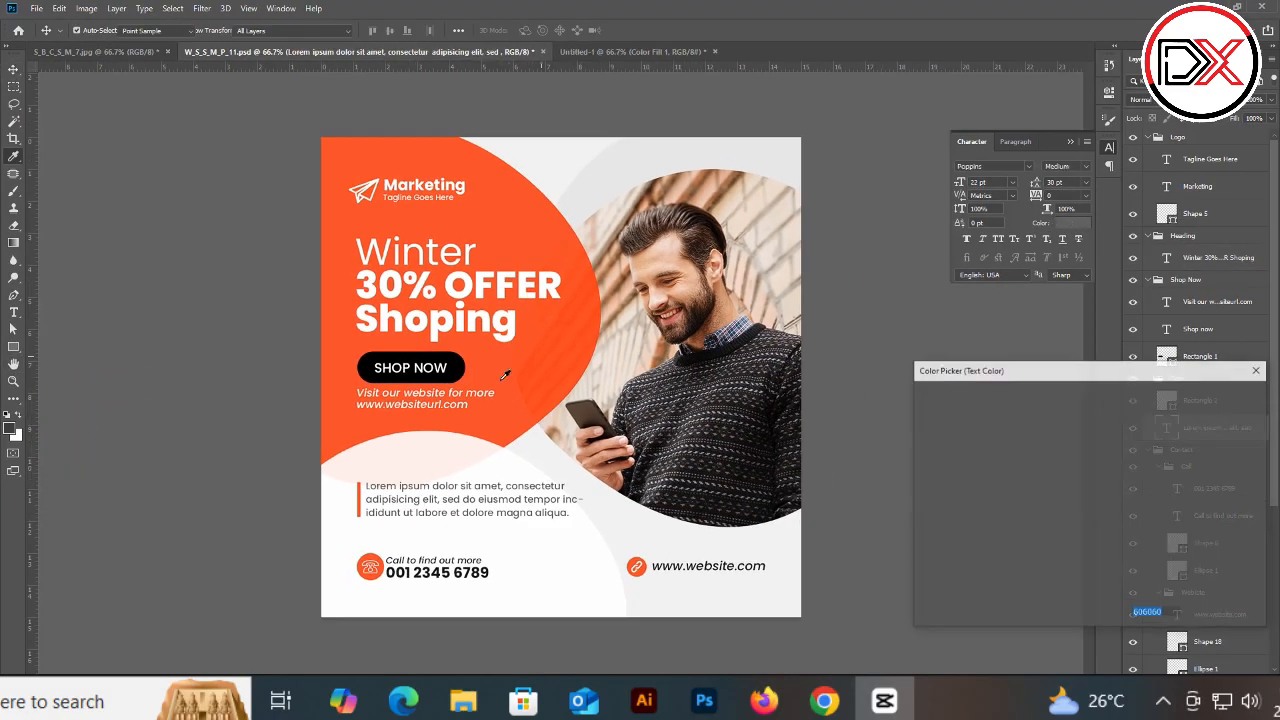
click(460, 366)
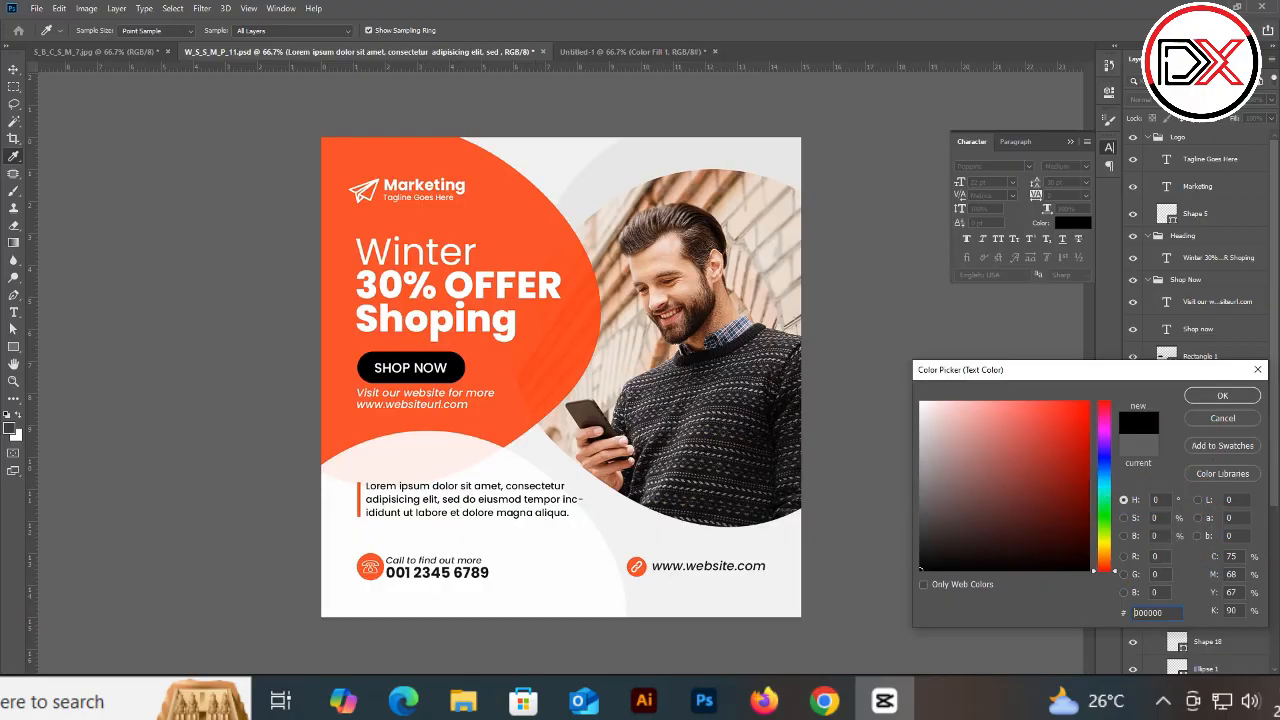
key(Return)
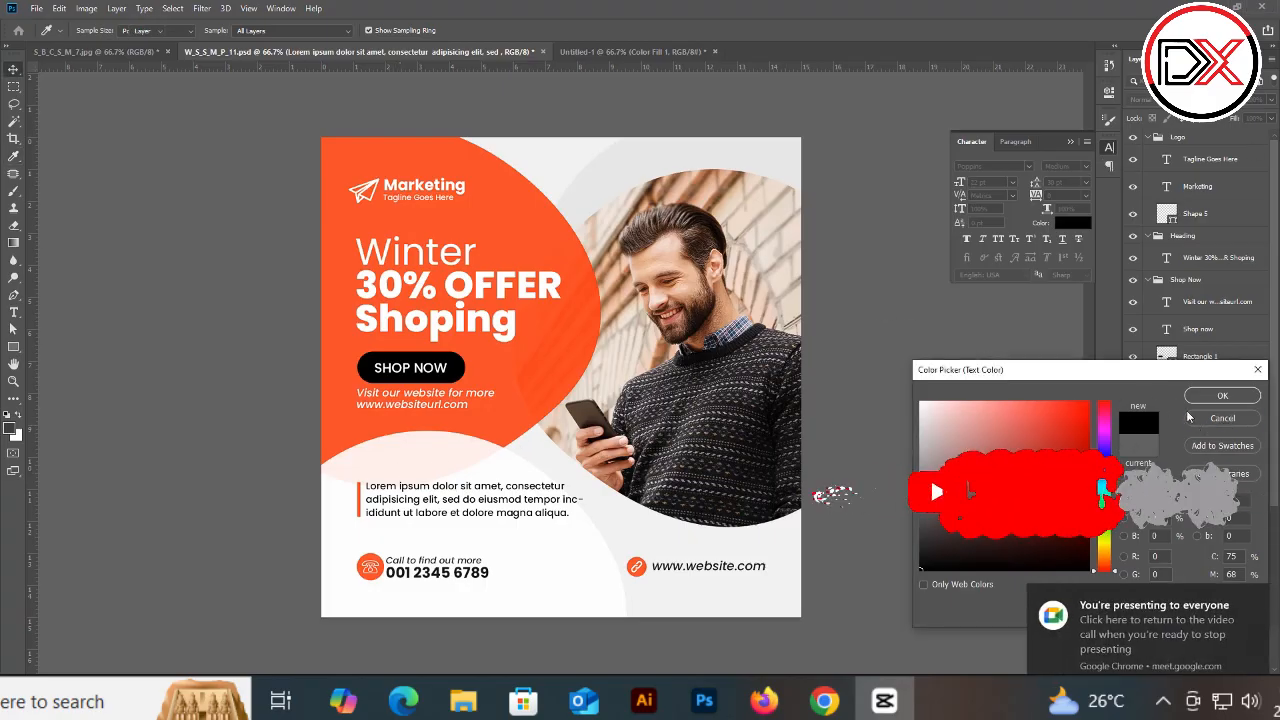
click(1234, 418)
scroll(551, 551, up, 2)
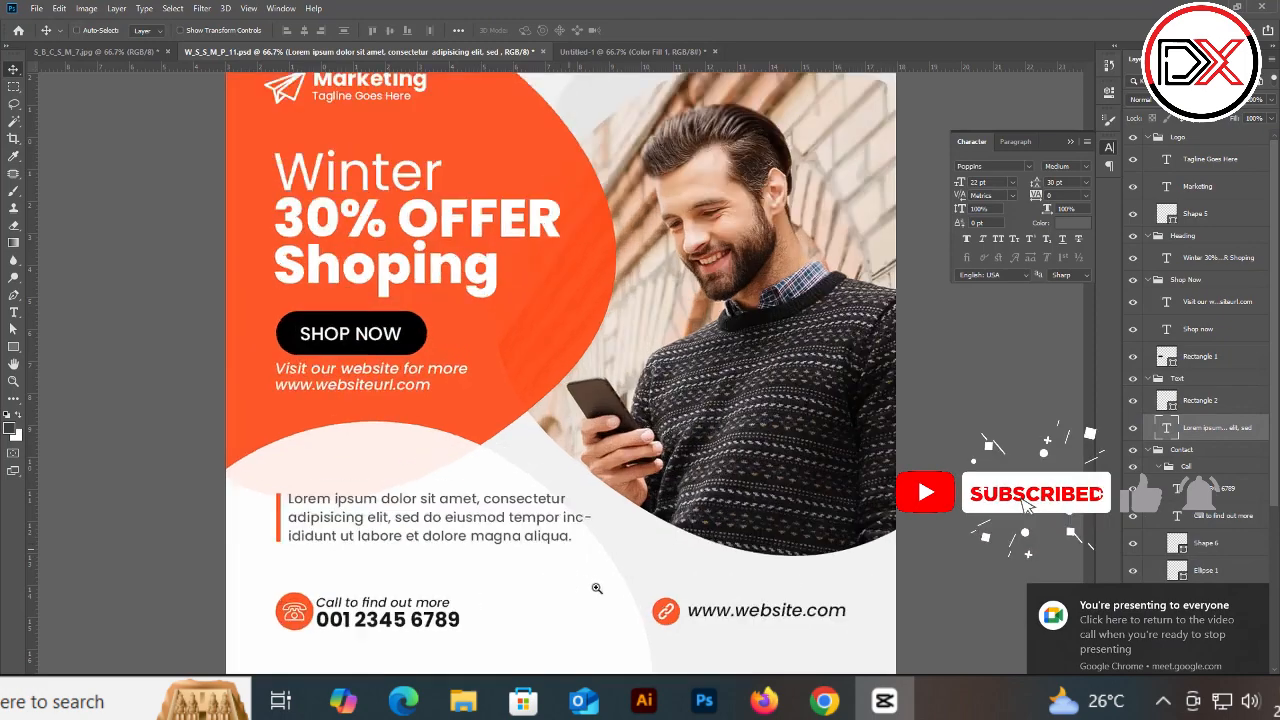
drag(469, 583, 446, 437)
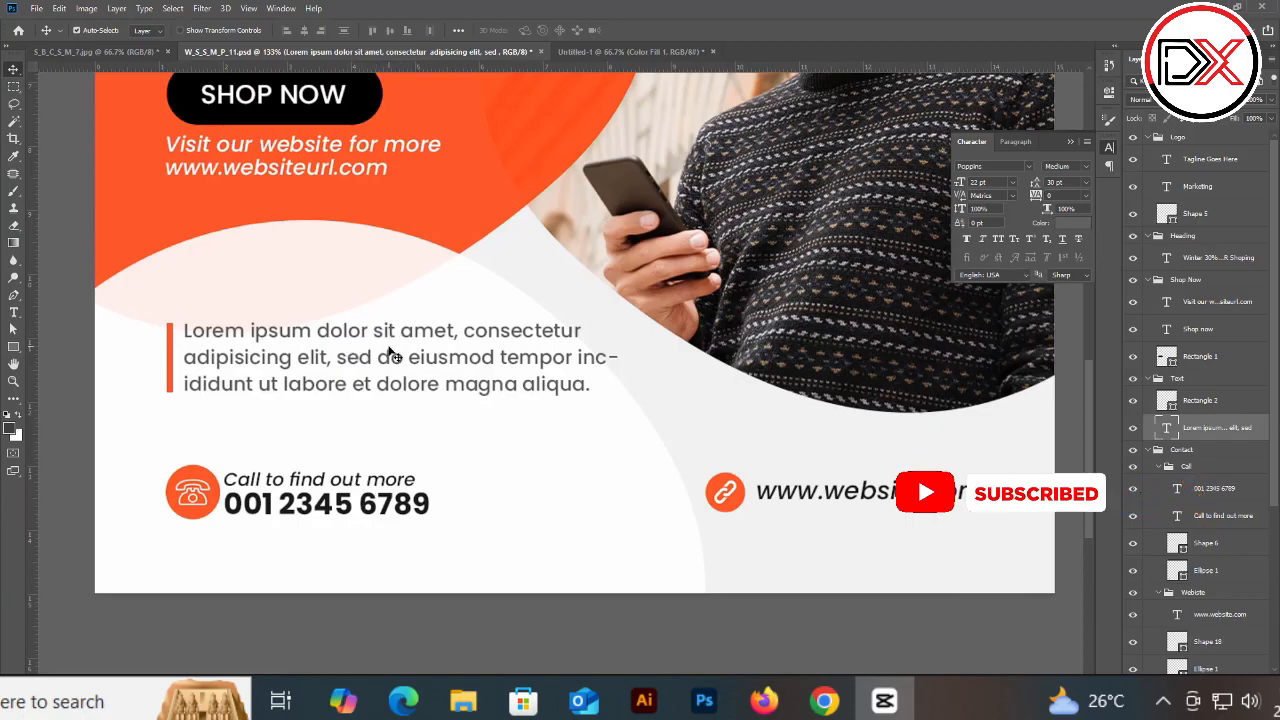
scroll(389, 358, down, 3)
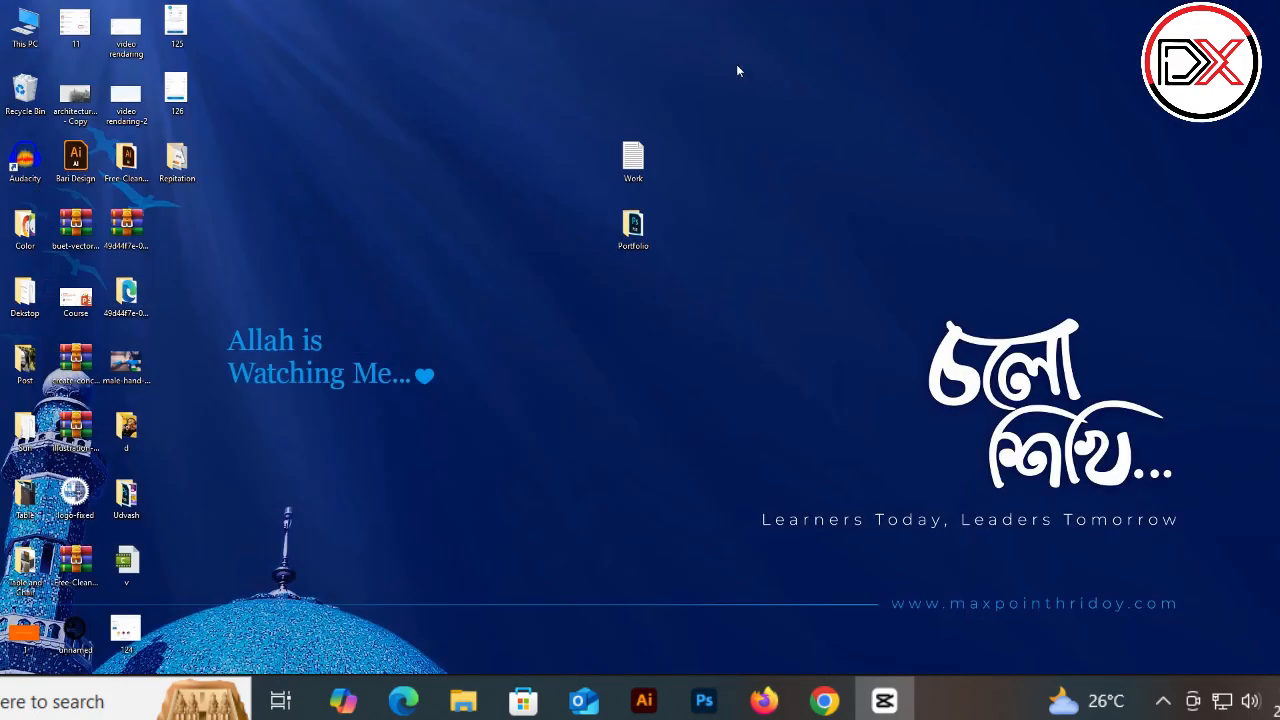
right_click(736, 64)
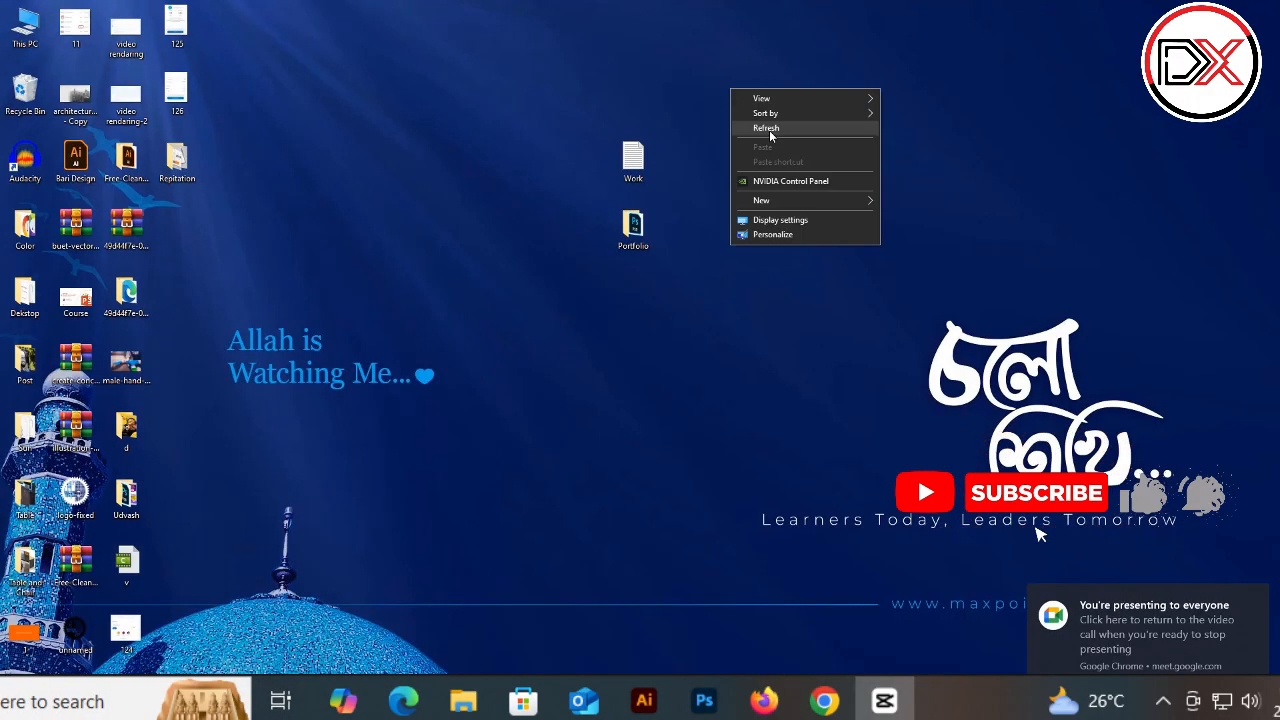
click(775, 102)
right_click(741, 87)
click(775, 127)
right_click(735, 83)
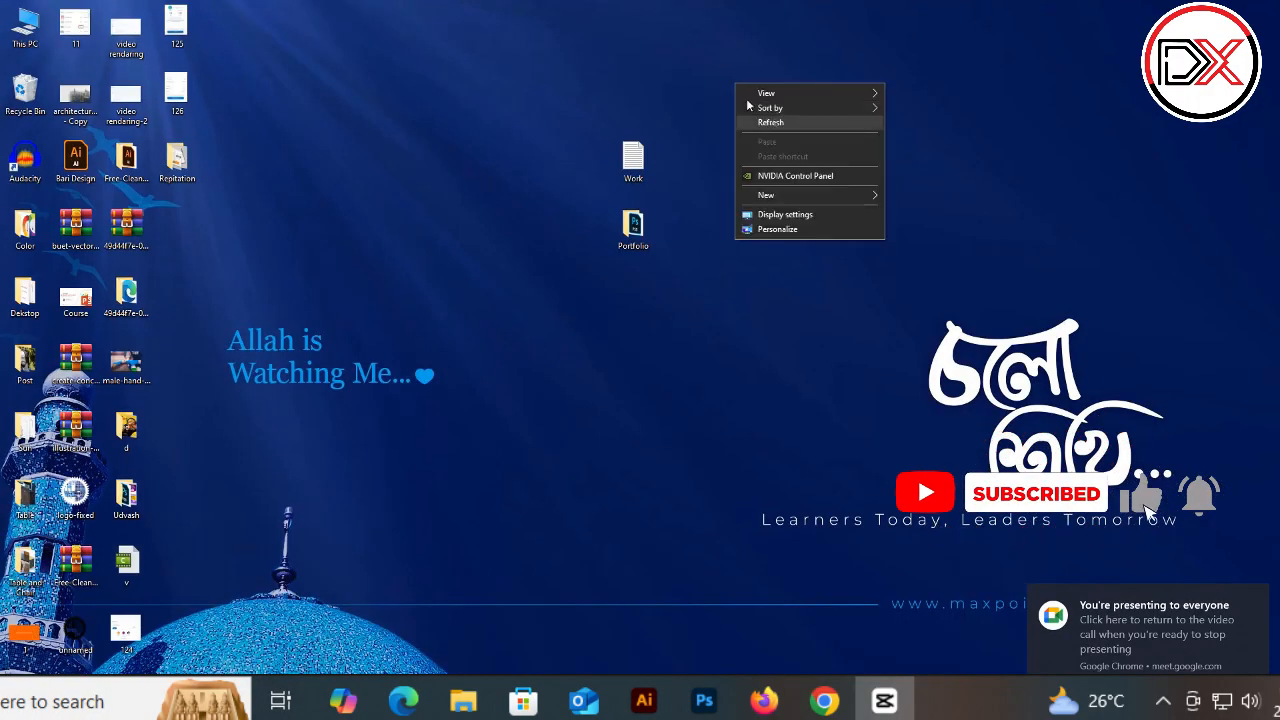
click(760, 122)
right_click(717, 76)
click(764, 116)
right_click(712, 68)
click(750, 108)
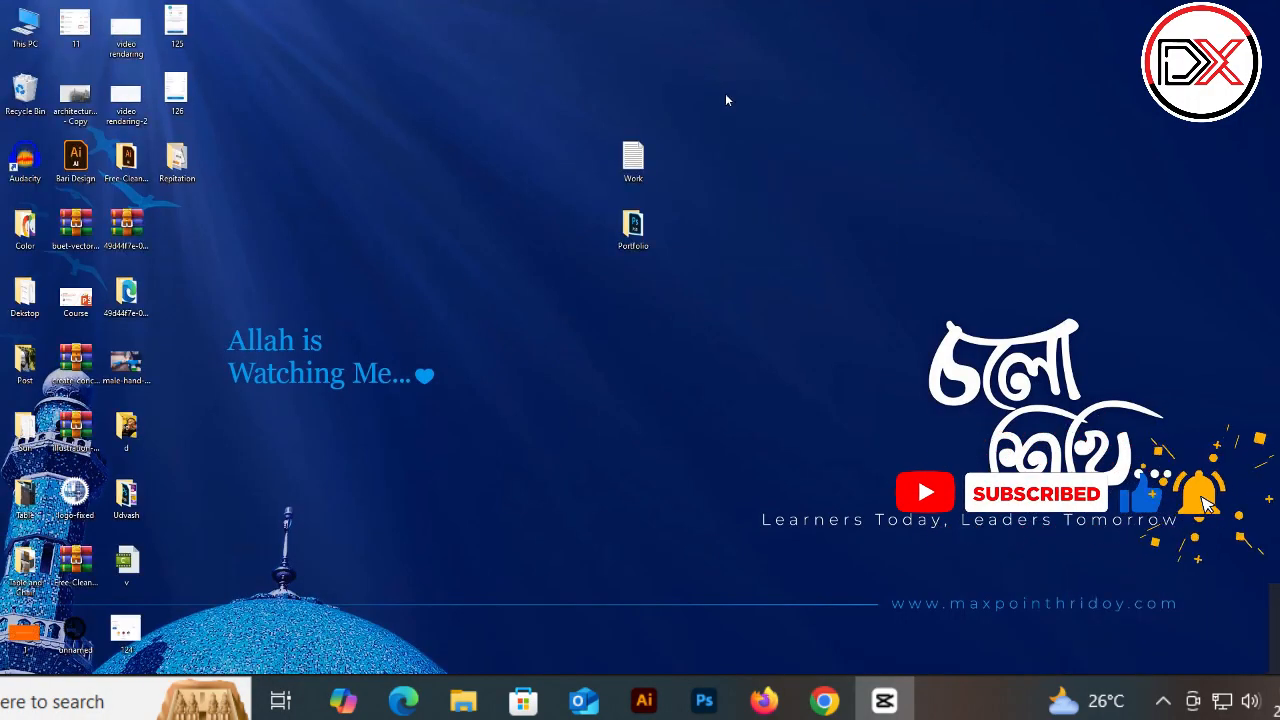
right_click(700, 70)
click(737, 110)
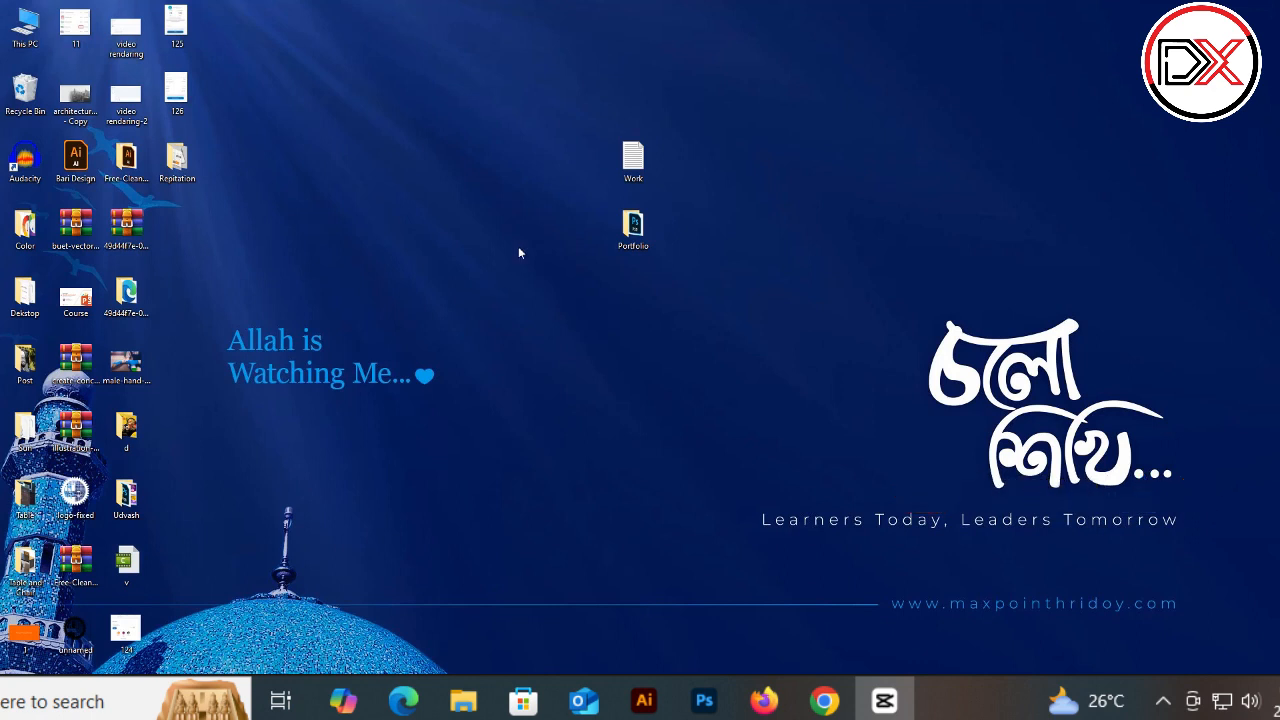
Step: Switch to the Illustrator flyer and select its heading, tagline and website texts to check their fonts
click(644, 700)
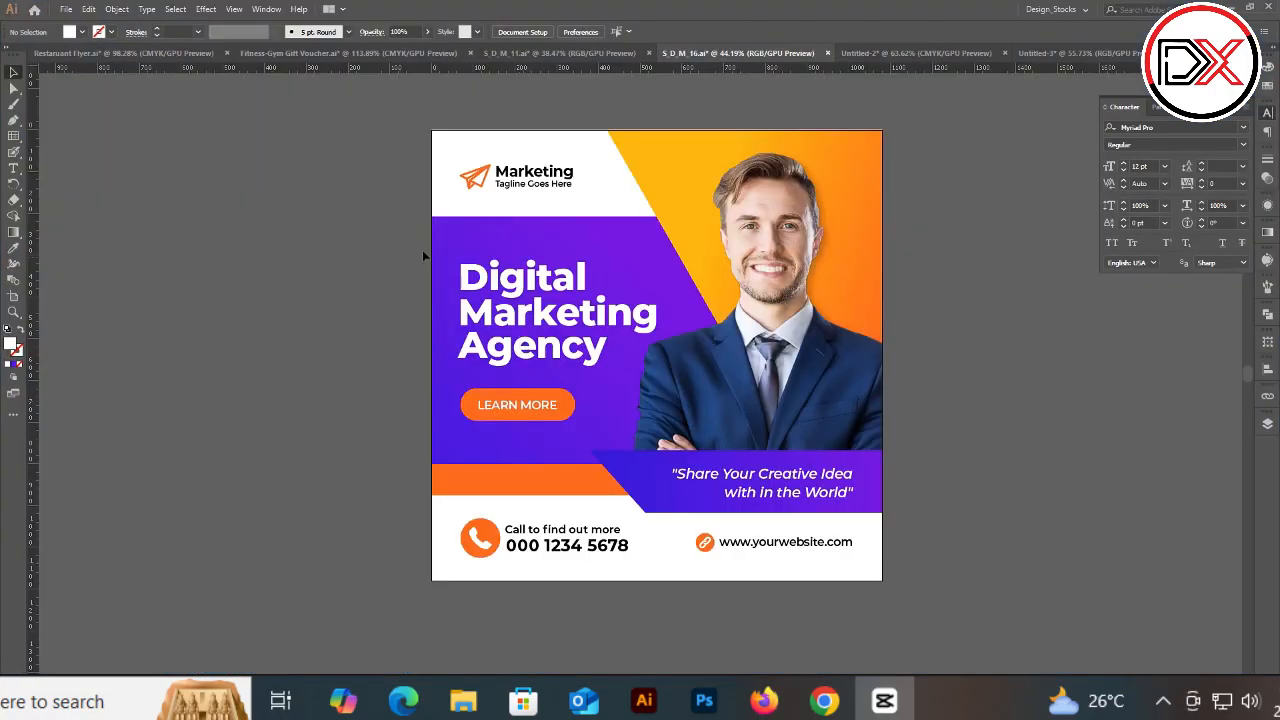
scroll(421, 256, up, 5)
scroll(636, 430, up, 4)
scroll(632, 343, down, 7)
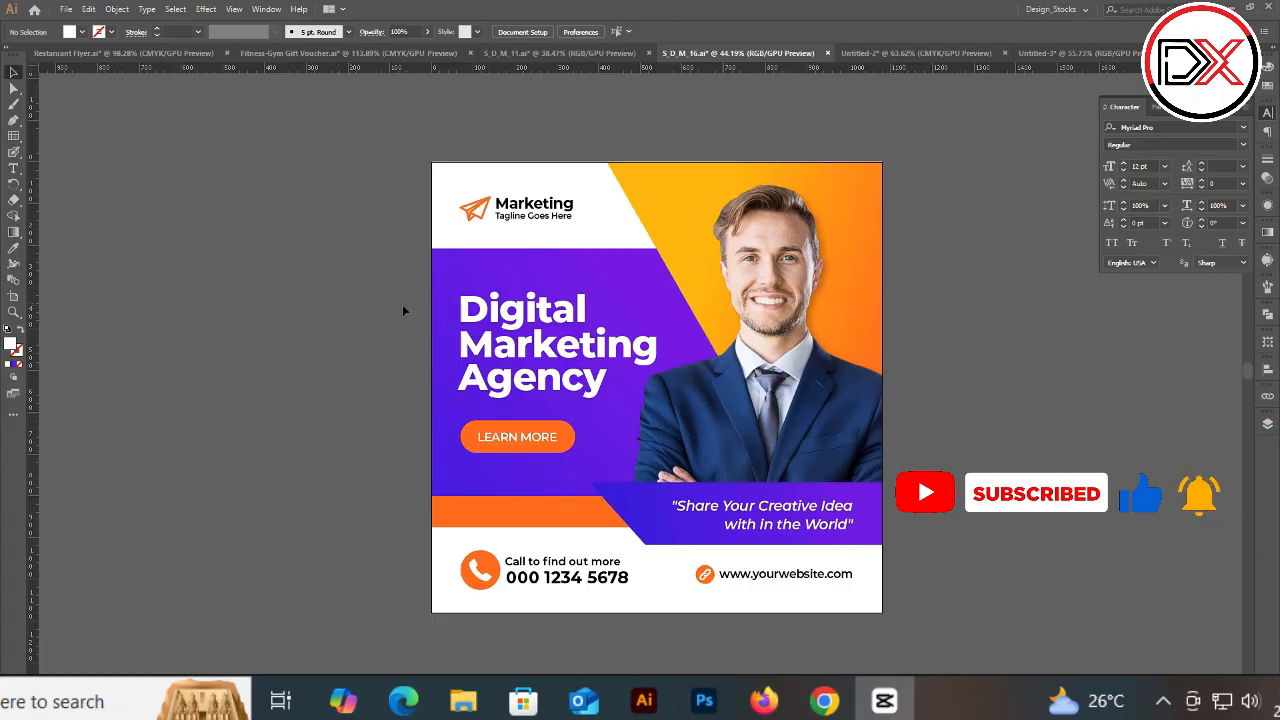
click(510, 316)
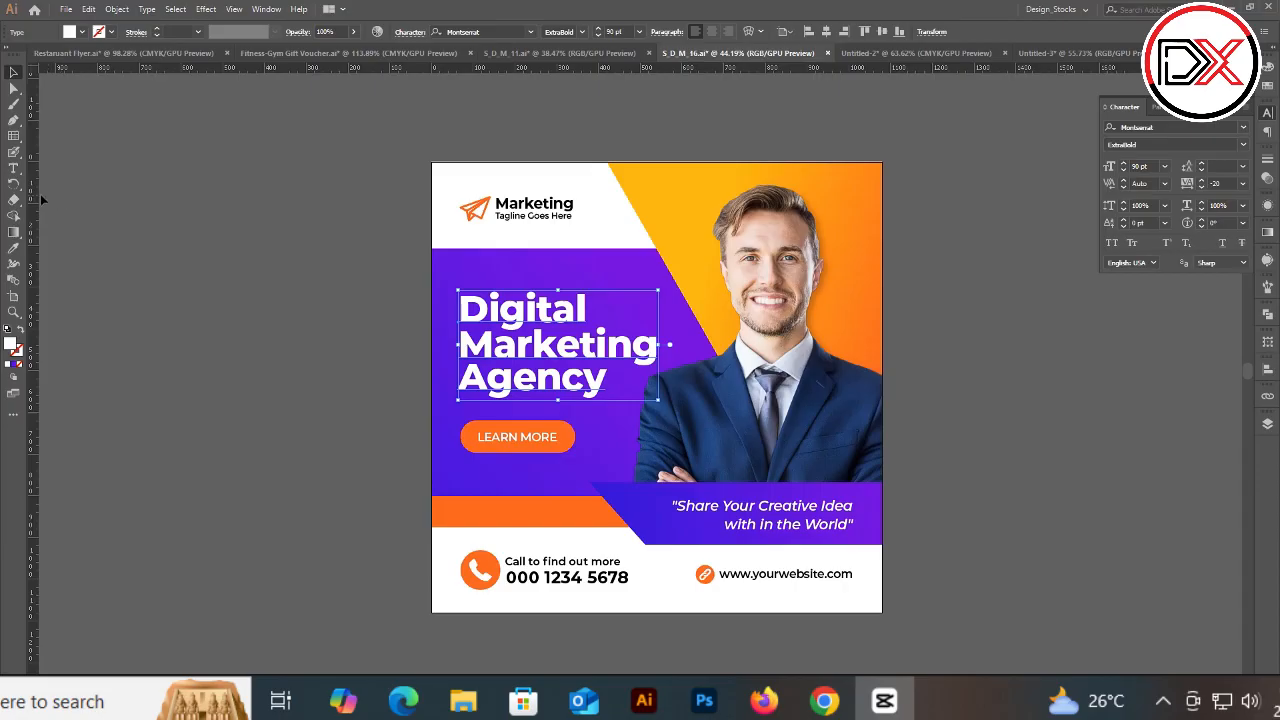
click(294, 292)
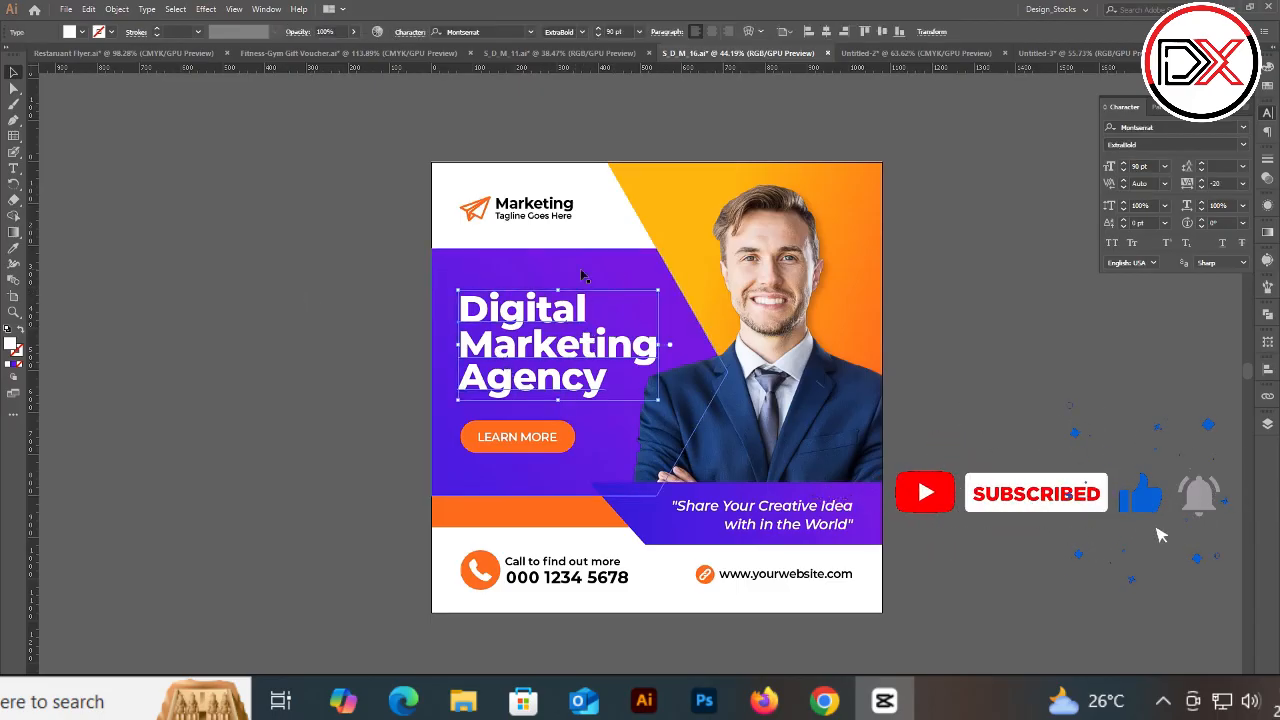
click(545, 330)
click(538, 332)
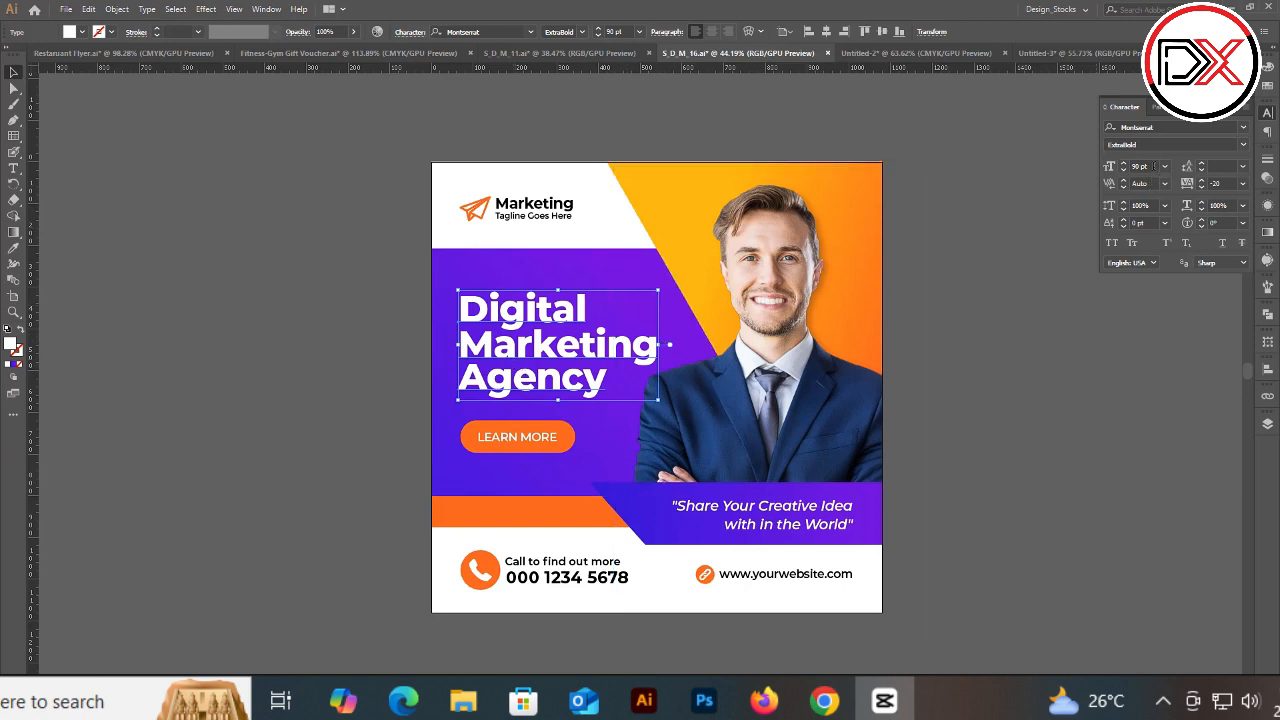
click(779, 528)
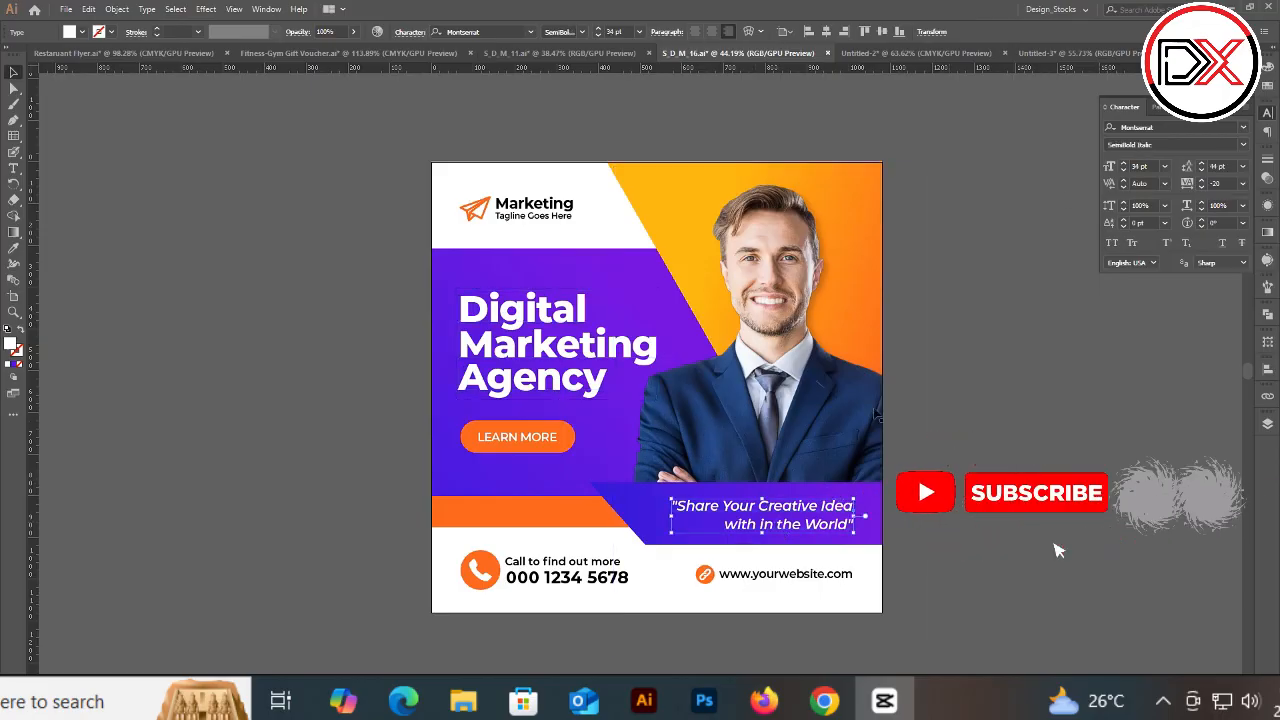
click(779, 578)
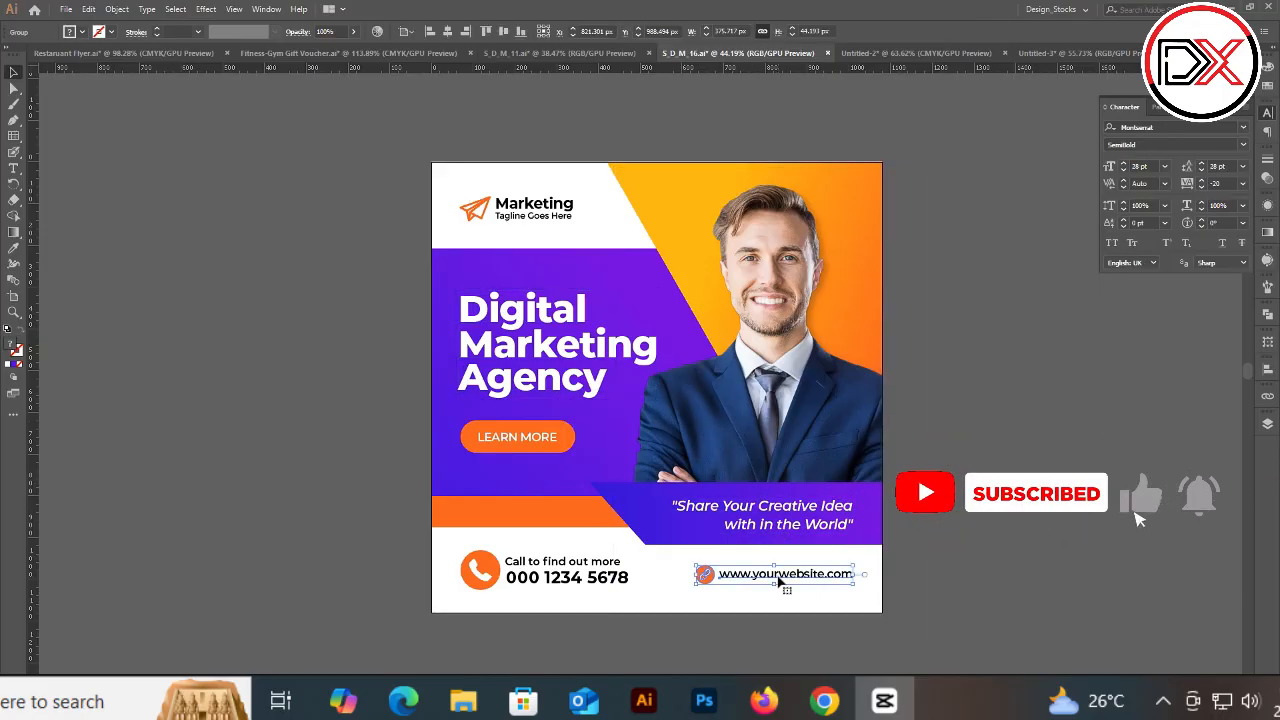
Step: Highlight parts of the button, website, tagline and phone number text with the Type tool to inspect their character settings
key(t)
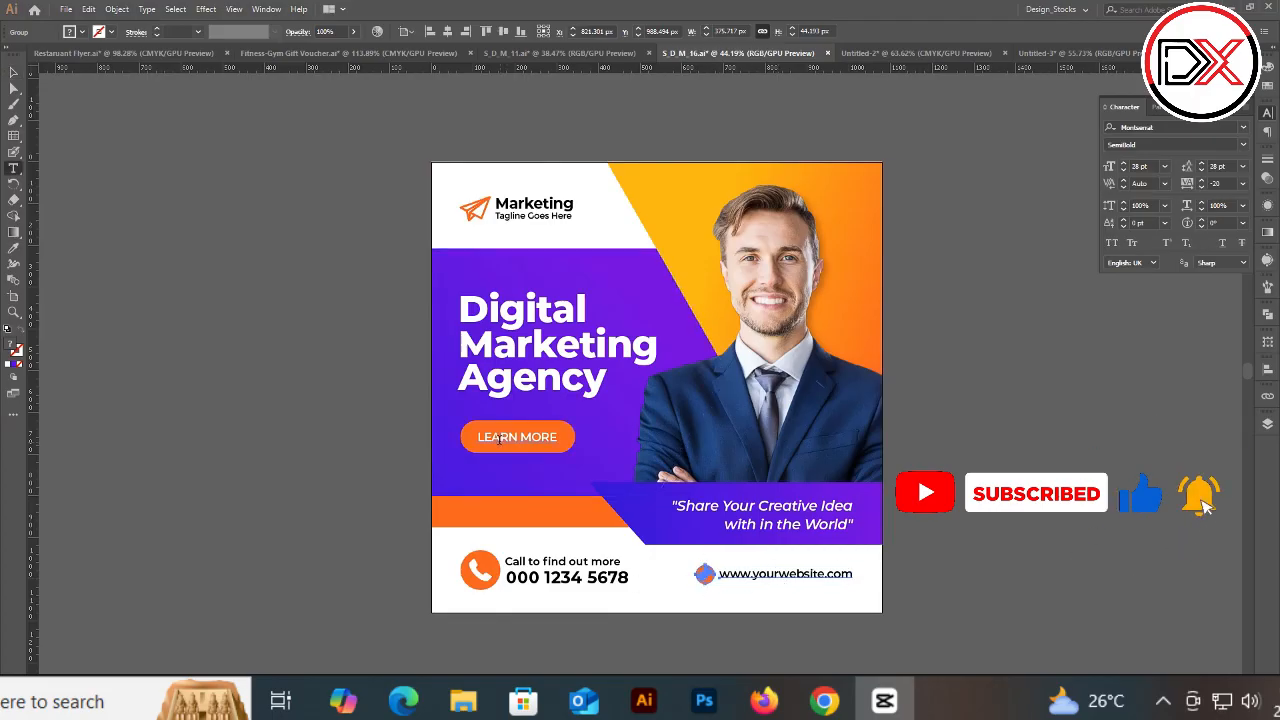
drag(499, 438, 537, 441)
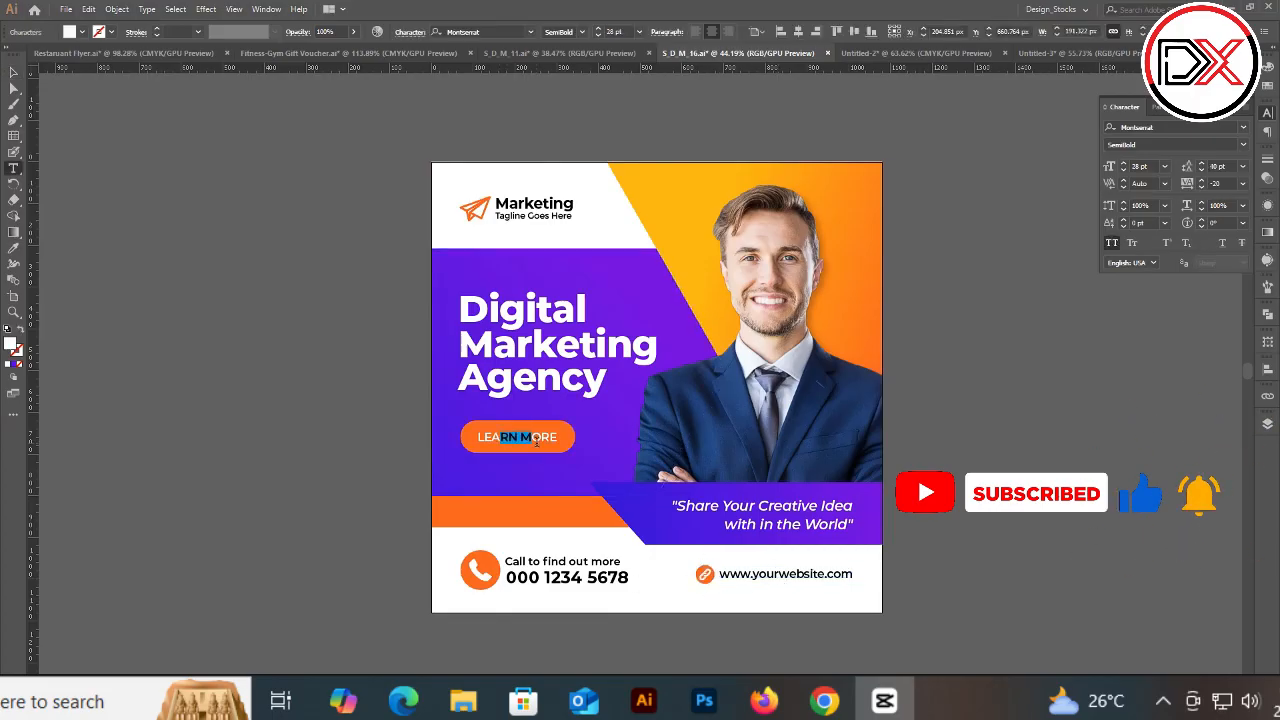
double_click(755, 577)
drag(750, 506, 847, 524)
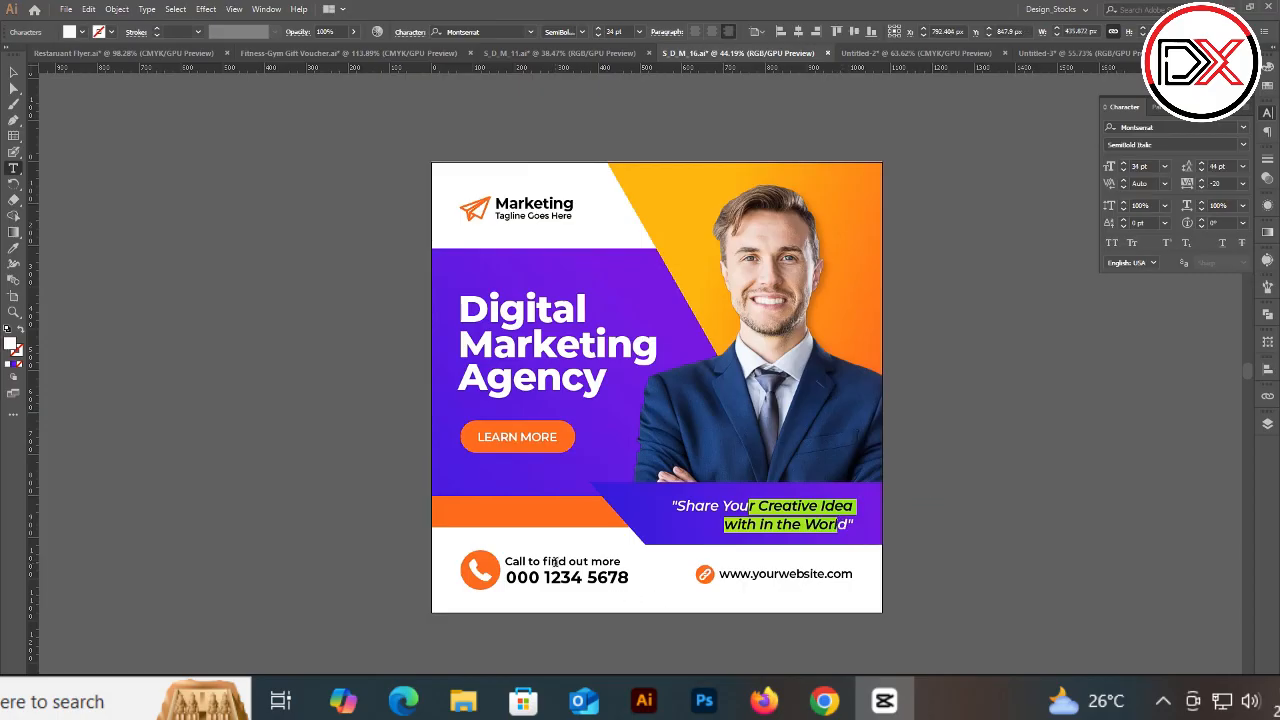
drag(556, 563, 615, 578)
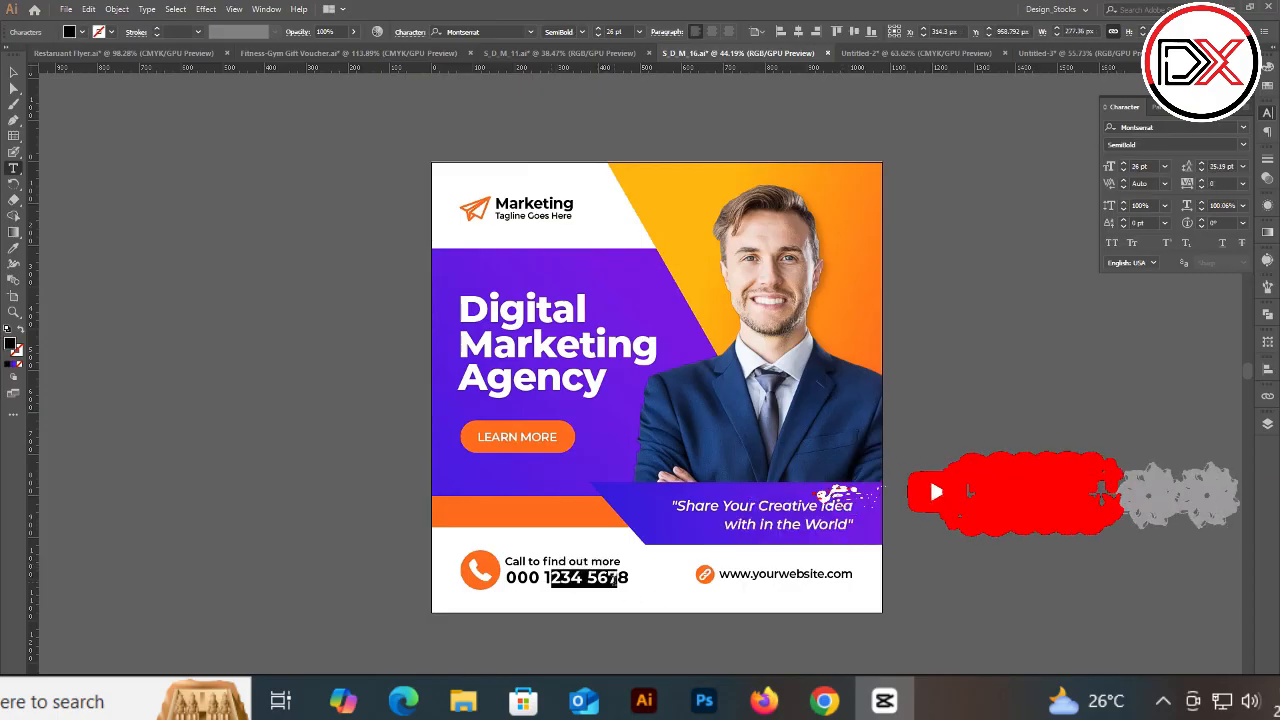
key(Escape)
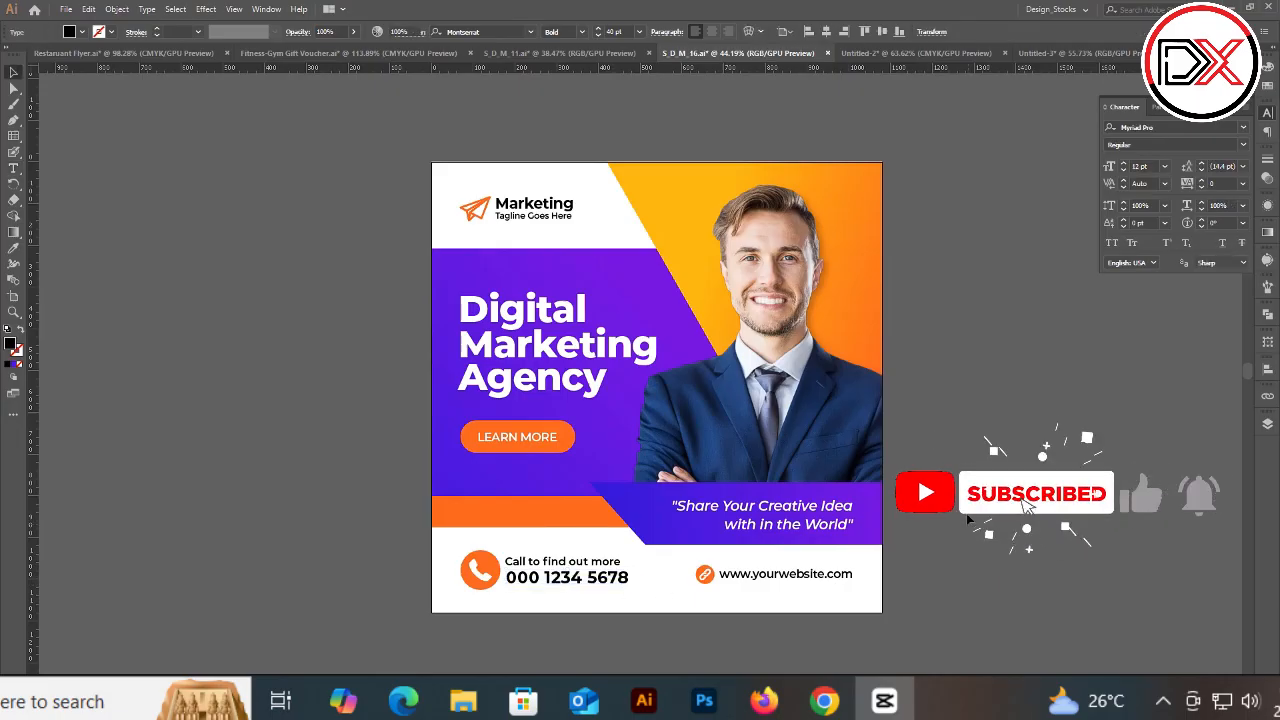
Step: Open the brochure reference images in the Repitation folder and browse them, zooming into the Hello spread
click(968, 518)
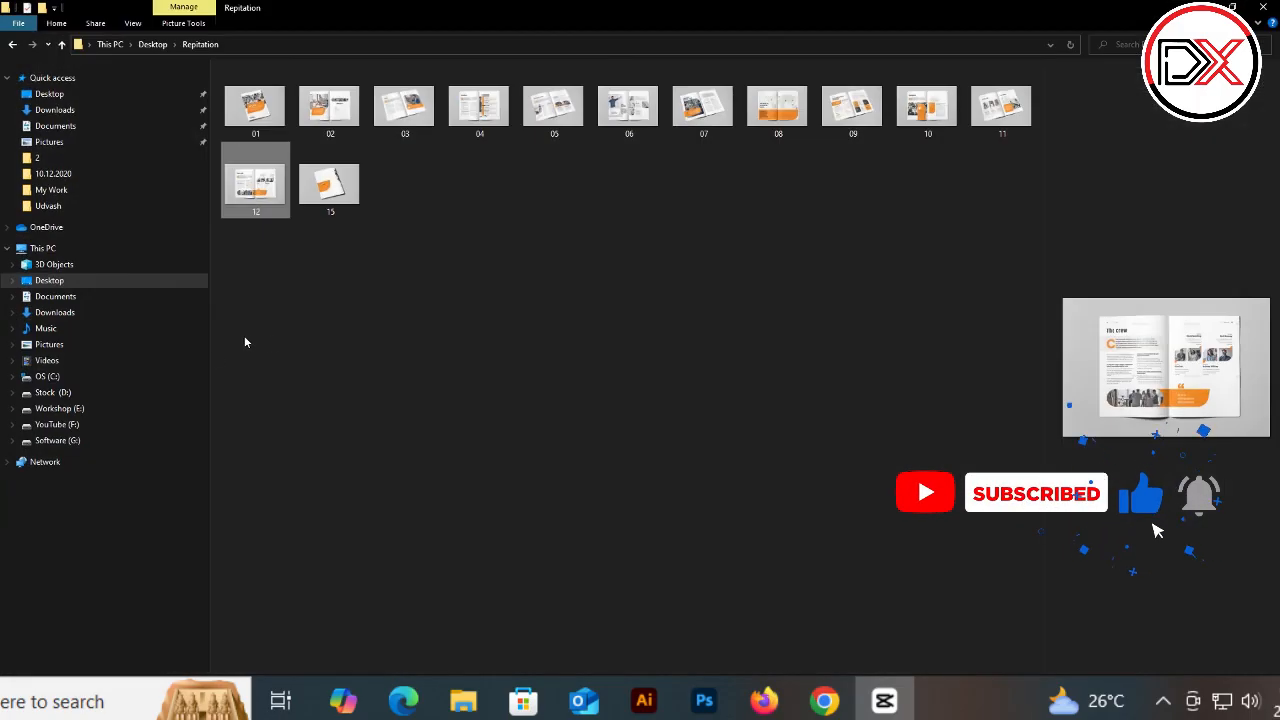
click(243, 340)
click(331, 108)
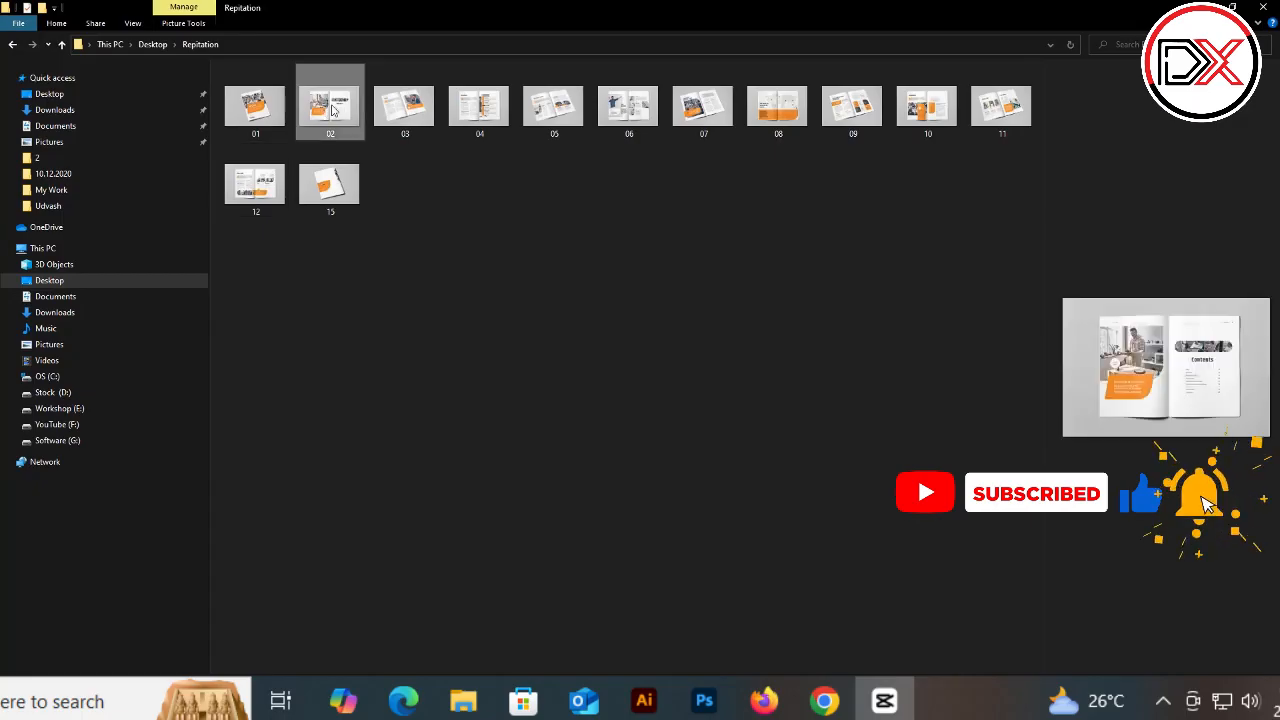
double_click(331, 107)
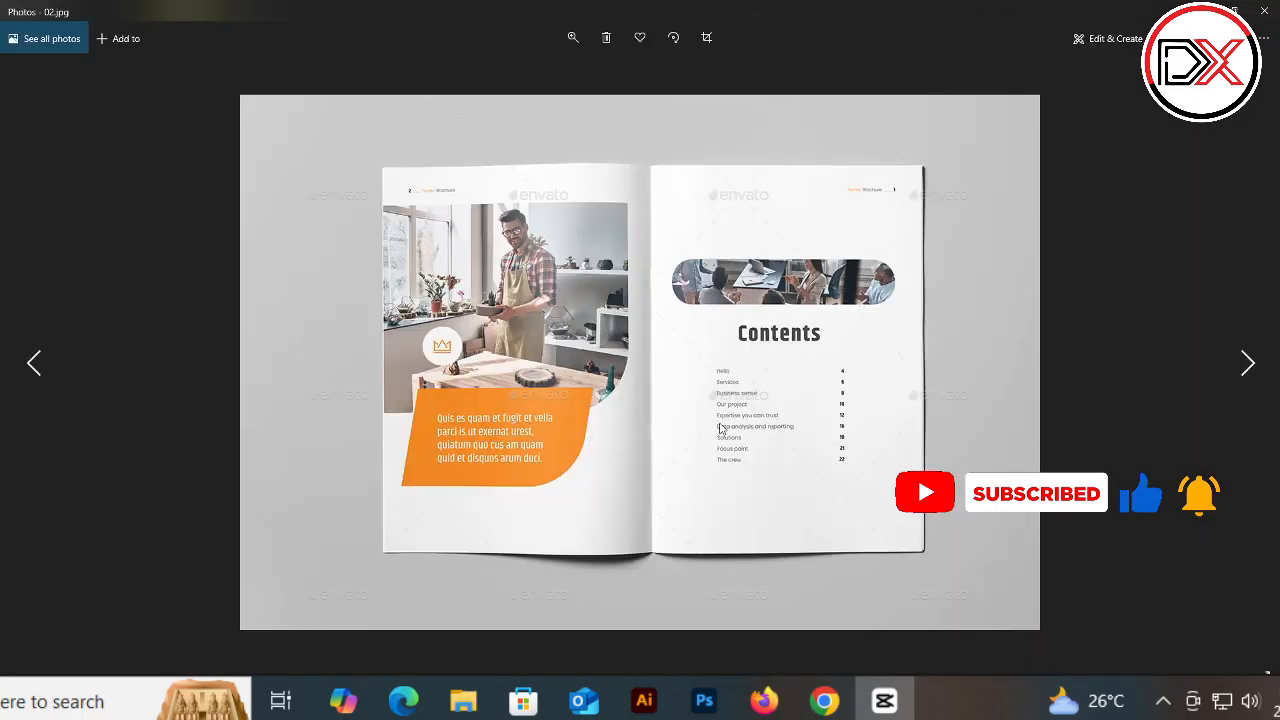
key(Right)
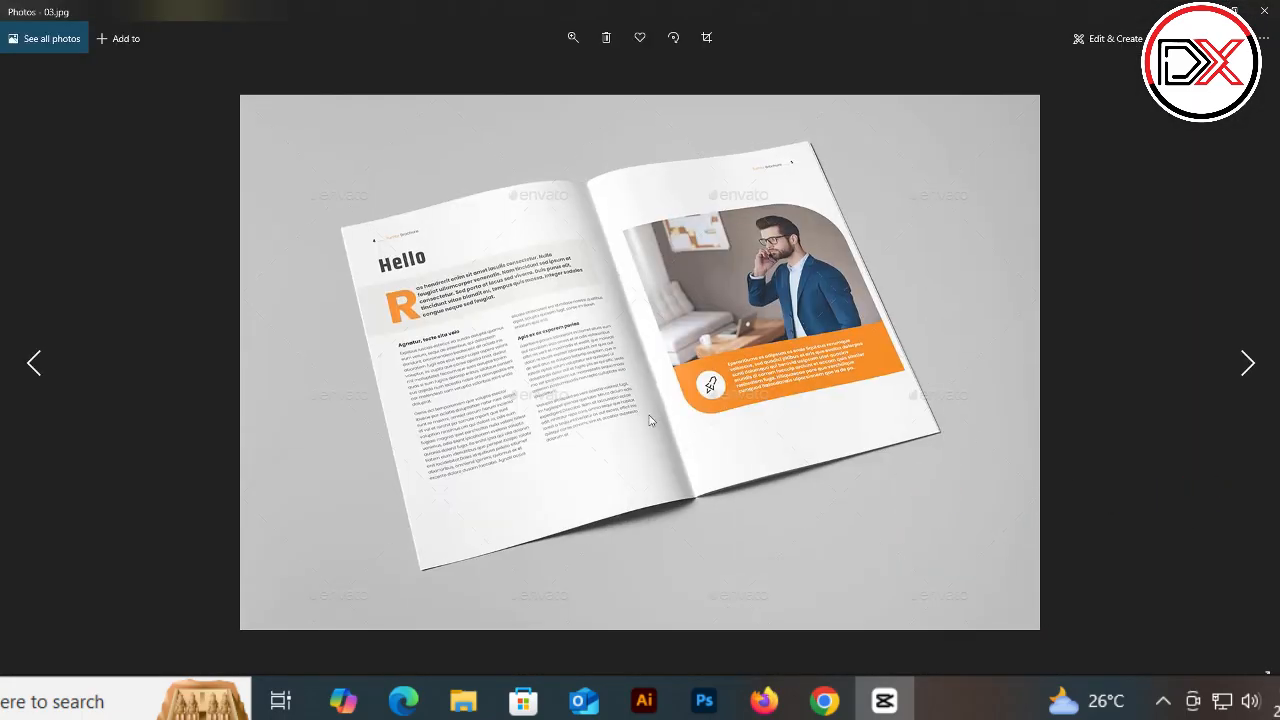
scroll(483, 377, up, 5)
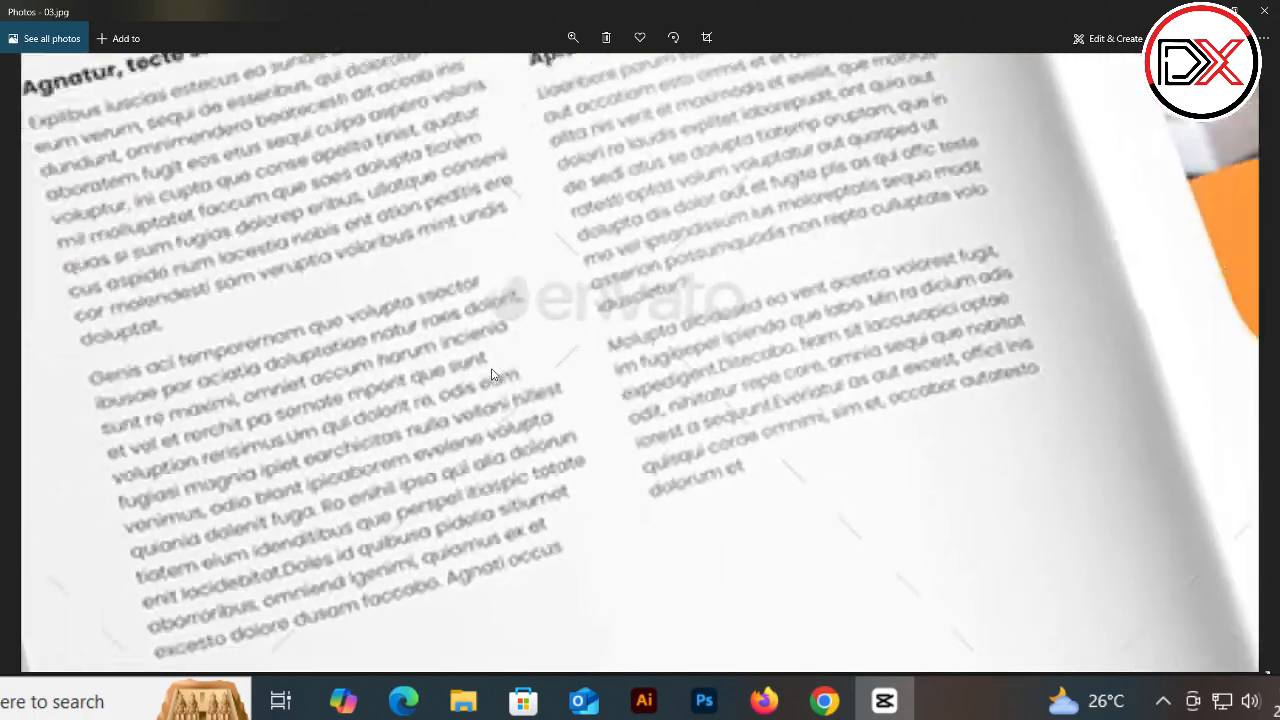
scroll(640, 290, down, 5)
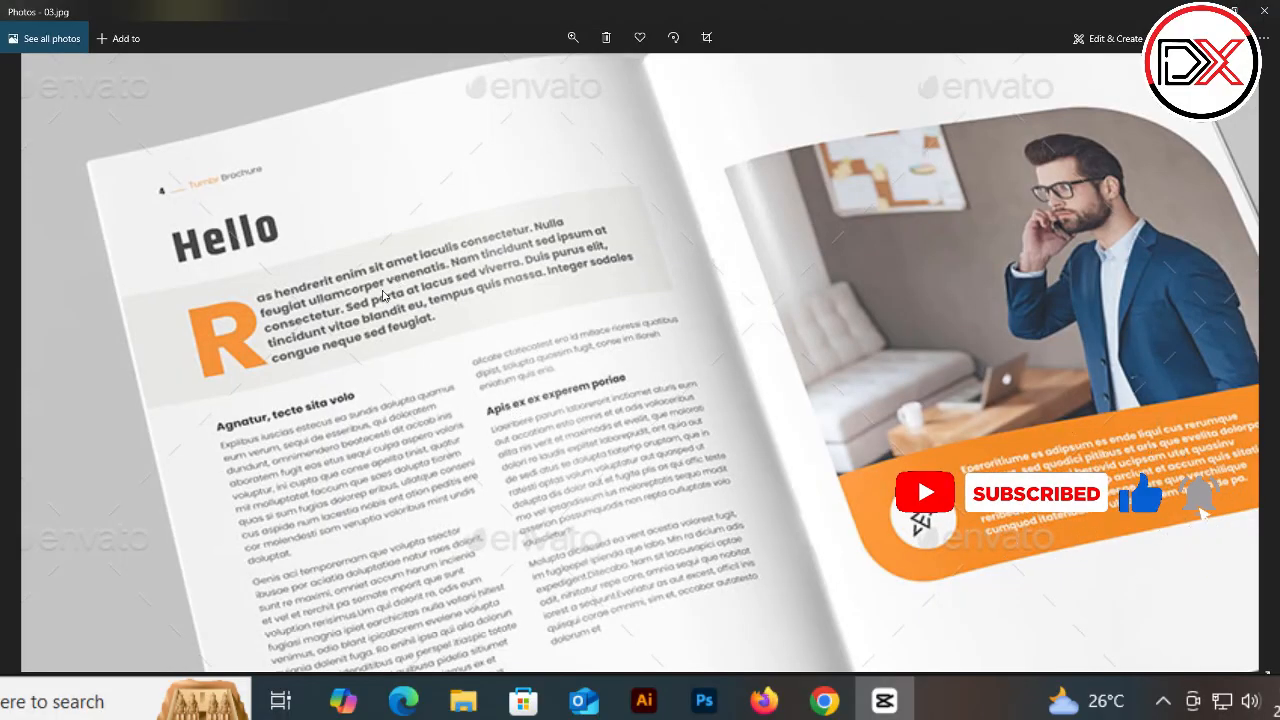
drag(335, 520, 349, 416)
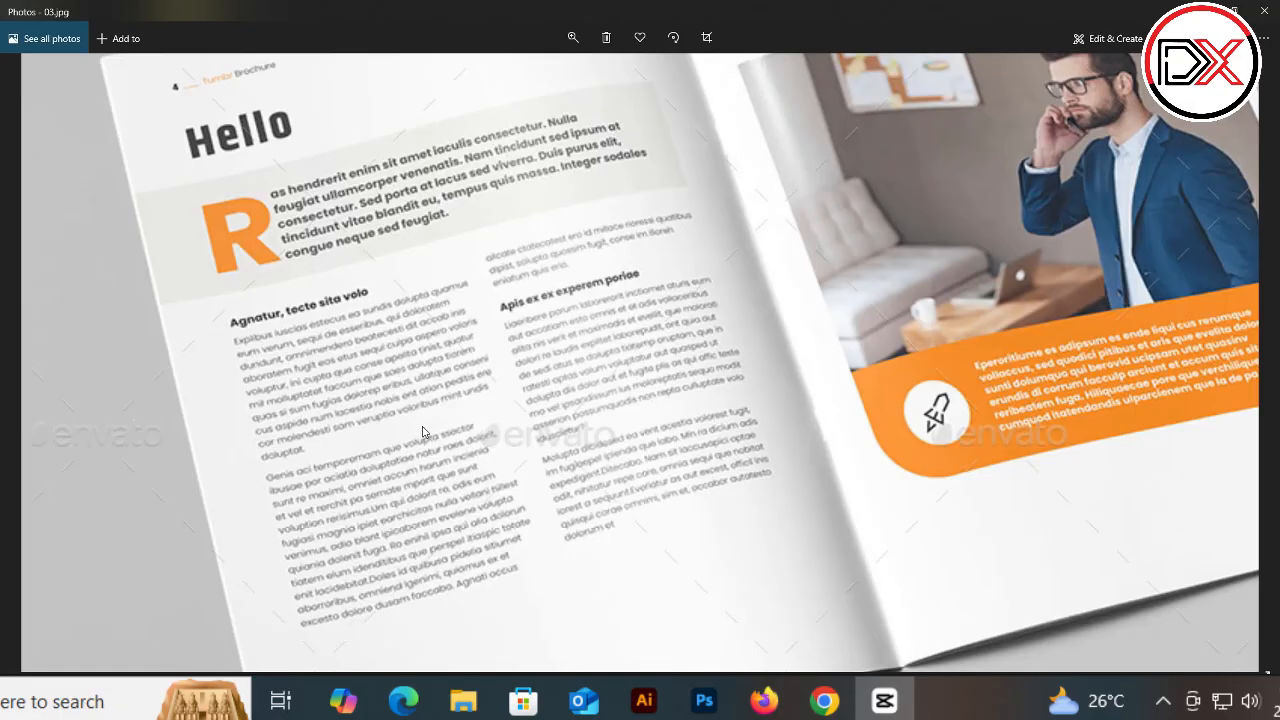
click(1264, 10)
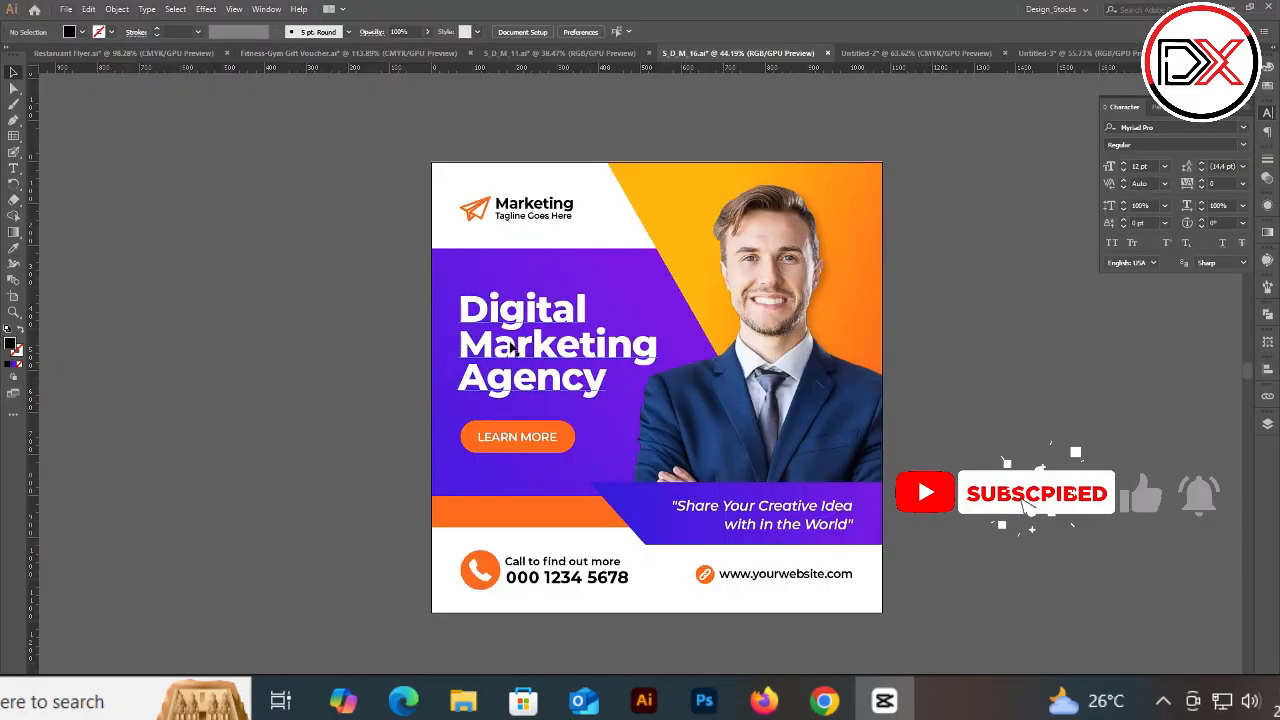
Step: Move the LEARN MORE text off the orange button to the empty canvas left of the artboard
click(566, 440)
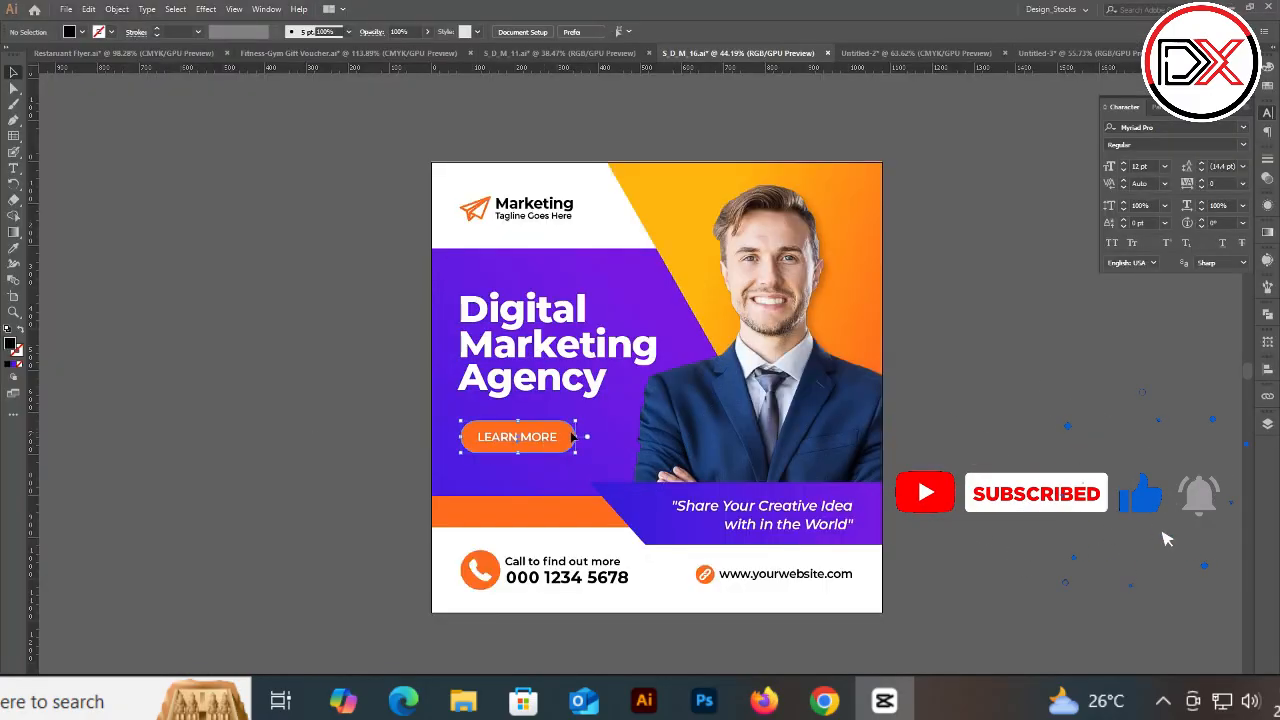
shift+click(690, 433)
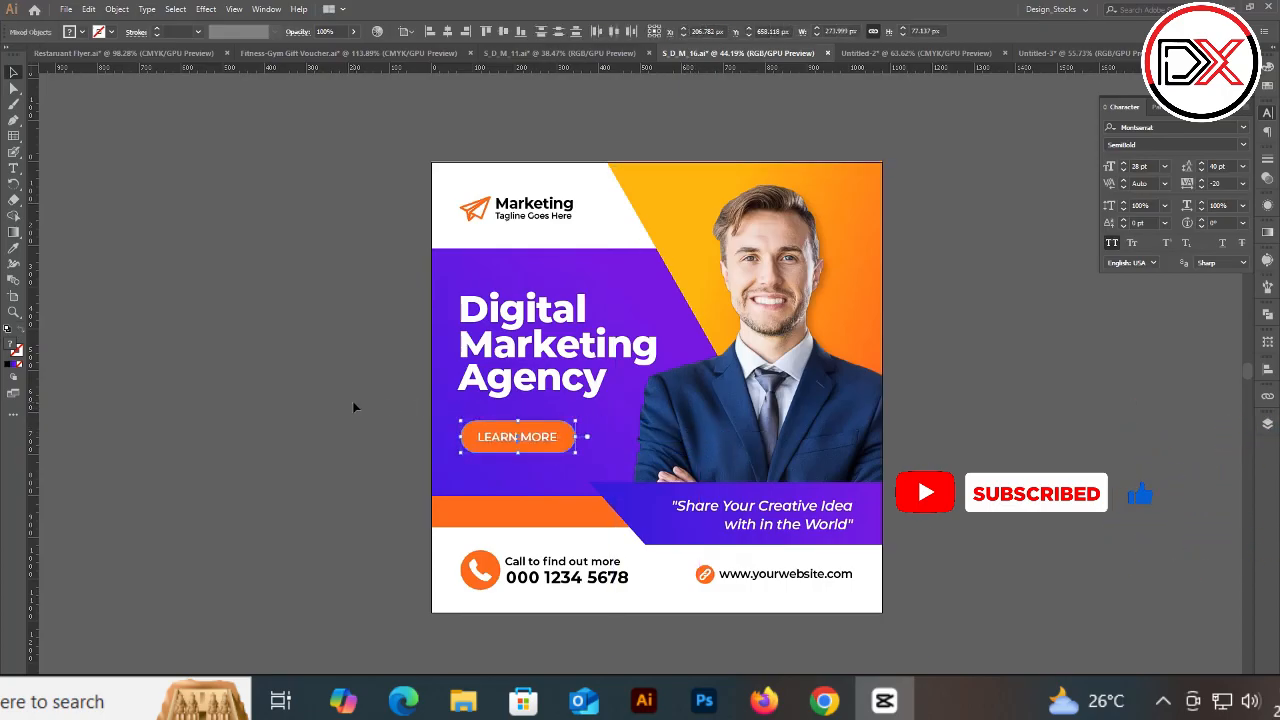
click(426, 450)
drag(503, 442, 349, 444)
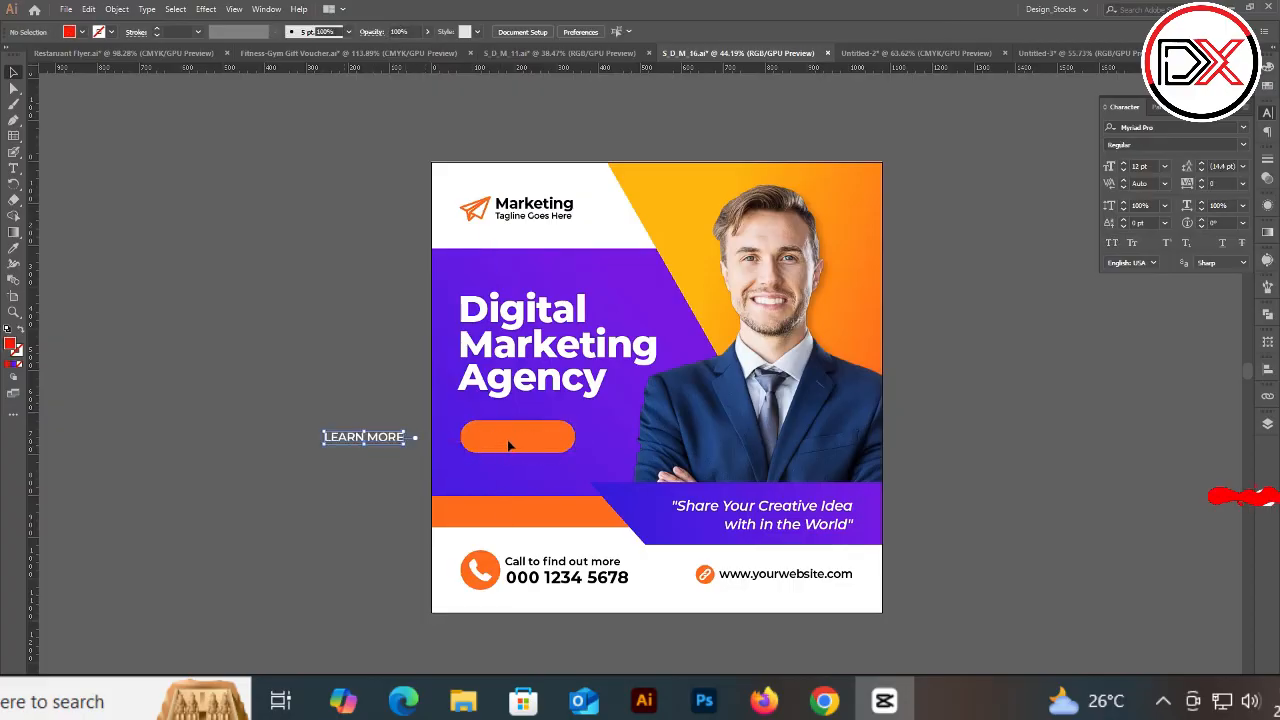
Step: Try pasting the orange button shape into the Photoshop template as a Smart Object and as a Shape Layer, then remove it
click(509, 446)
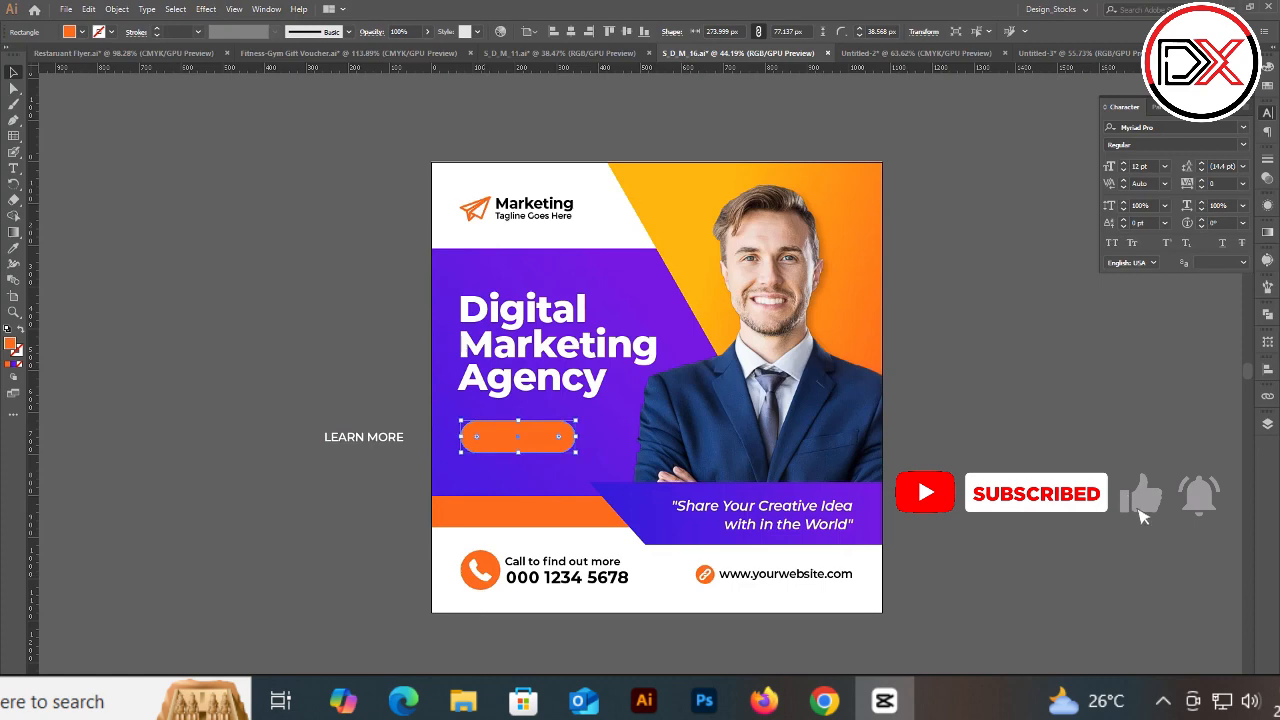
key(alt+Tab)
key(ctrl+v)
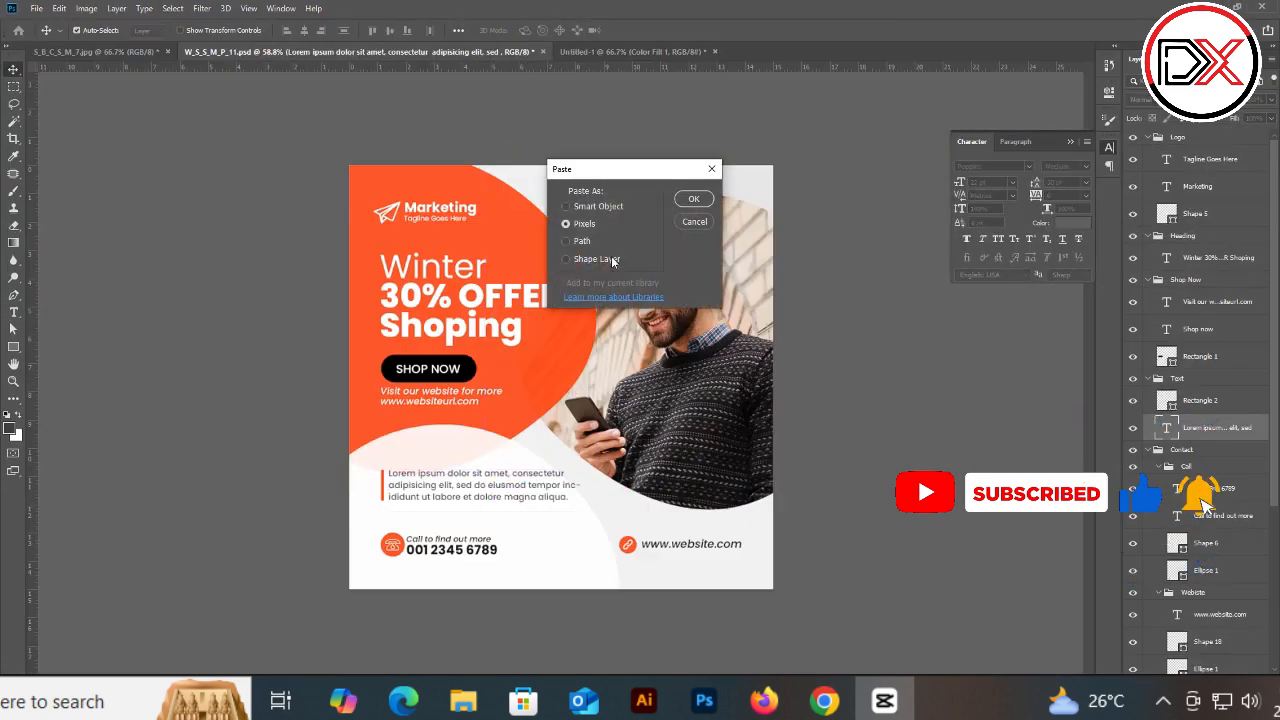
click(591, 207)
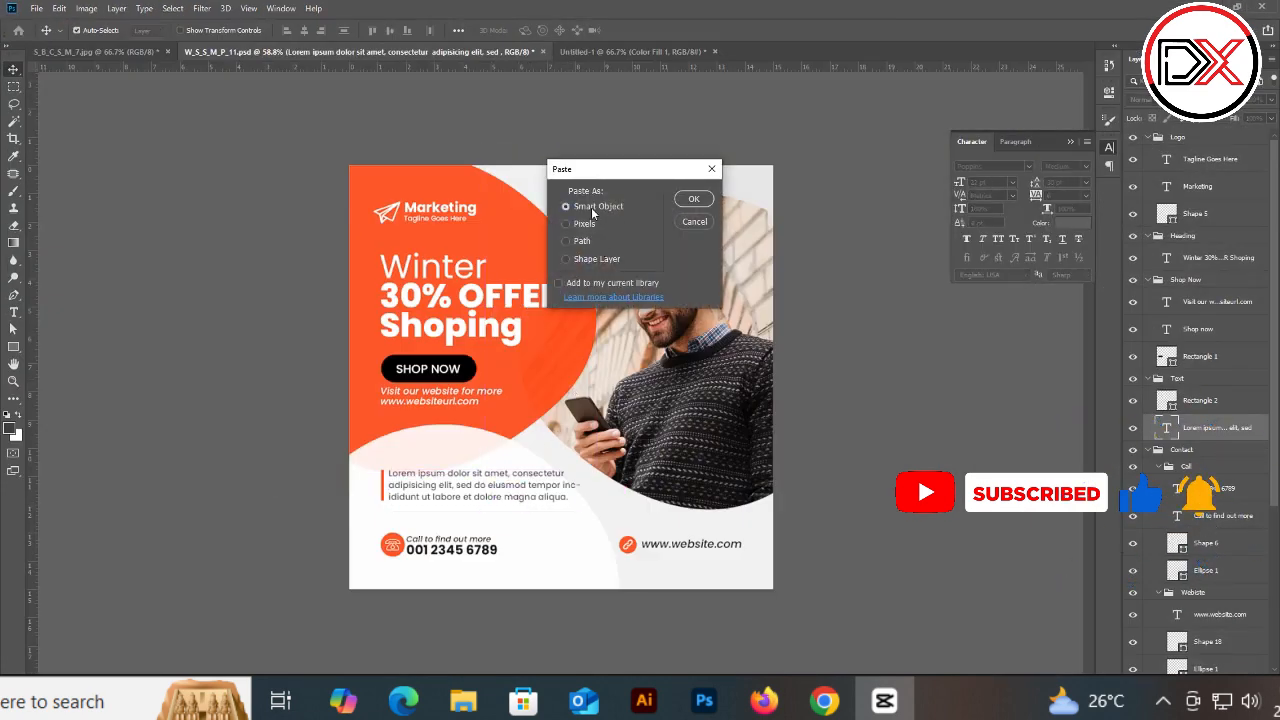
click(694, 200)
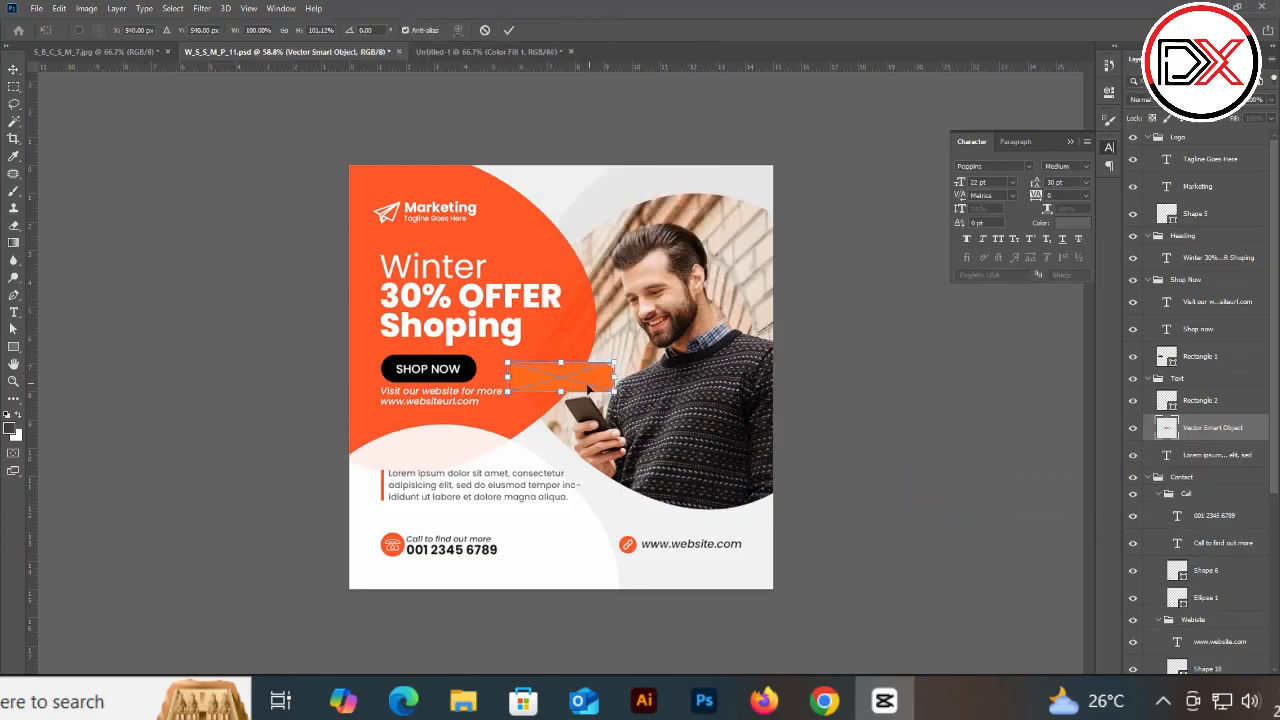
drag(588, 388, 572, 530)
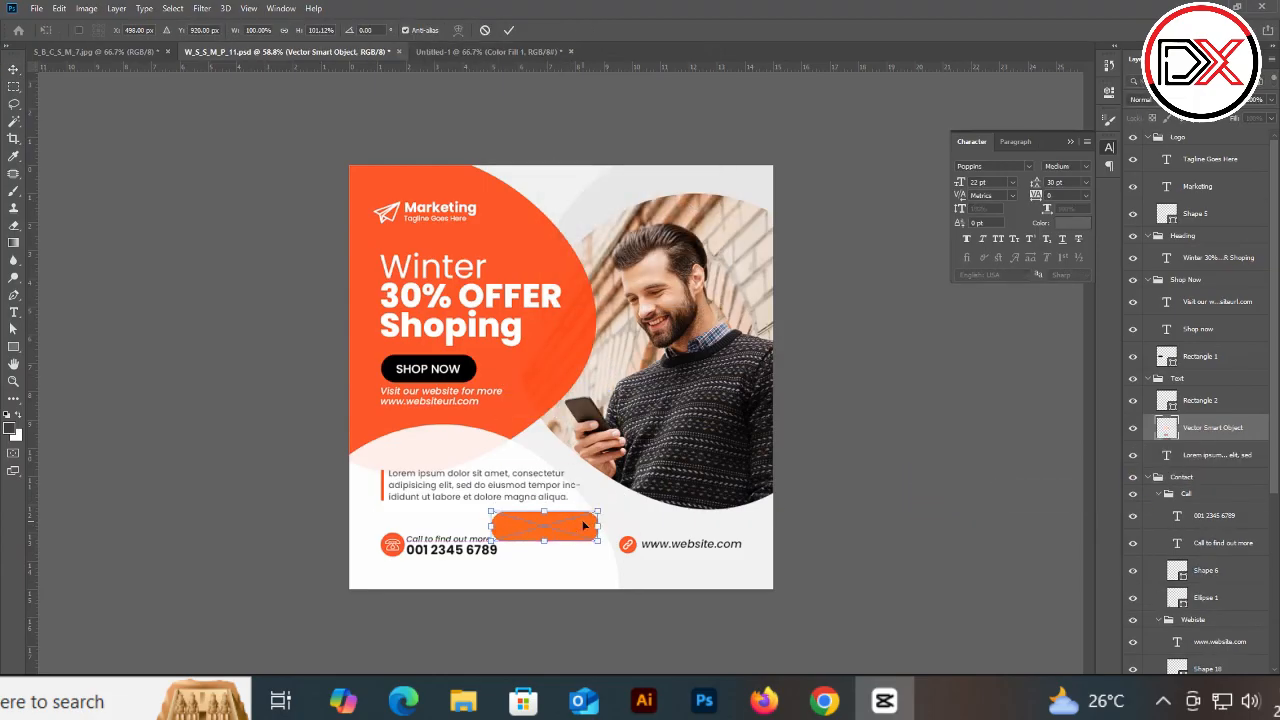
key(Escape)
key(ctrl+v)
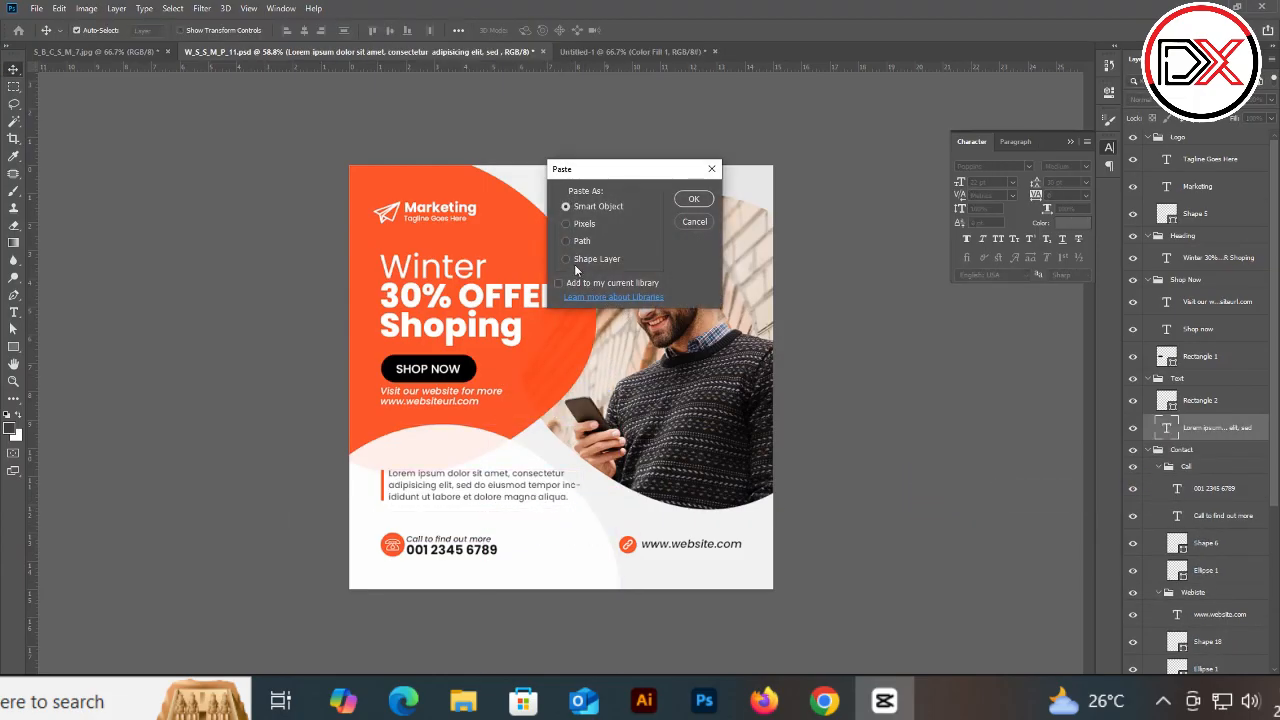
click(588, 260)
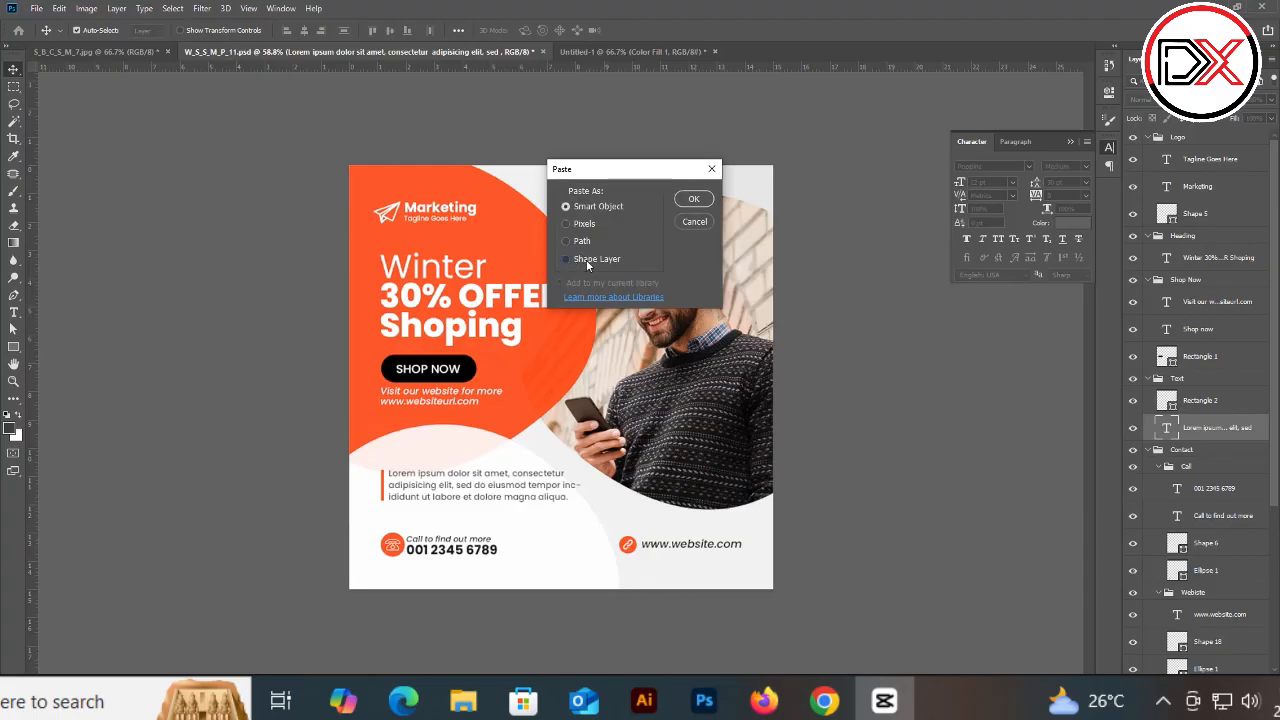
click(694, 200)
drag(576, 380, 588, 424)
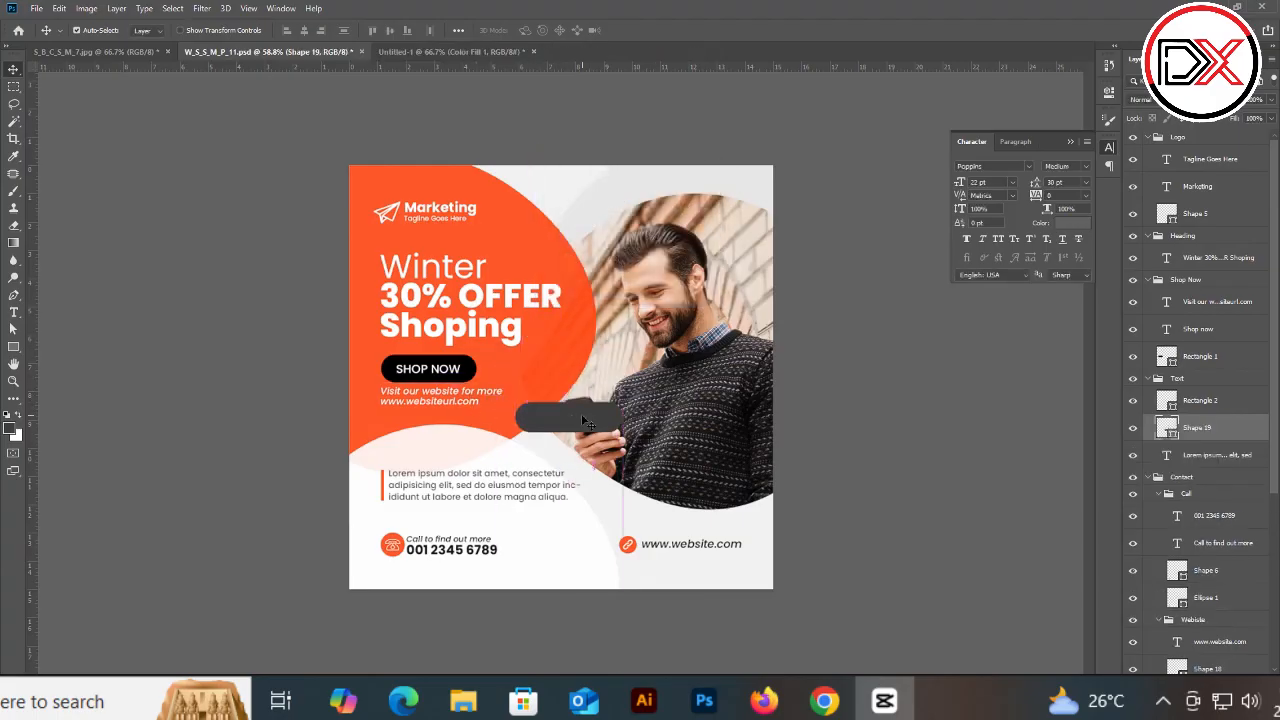
key(Delete)
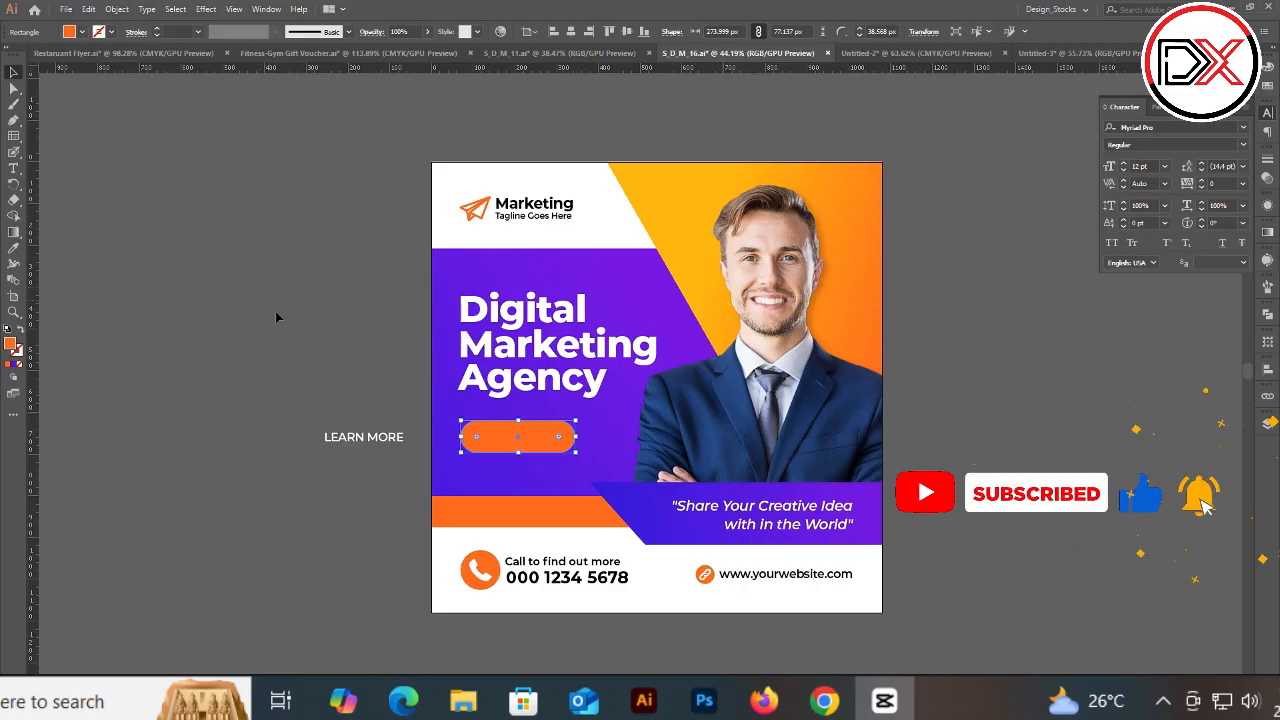
scroll(423, 114, down, 5)
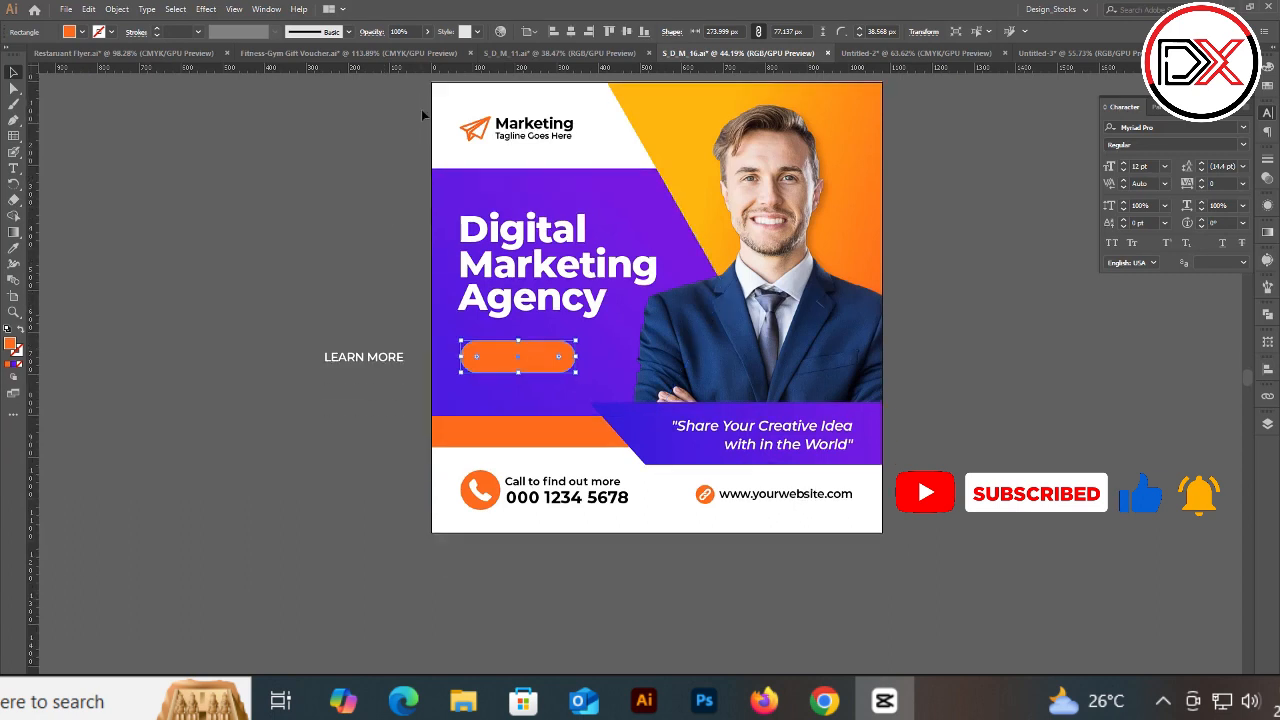
scroll(423, 118, up, 6)
scroll(408, 117, down, 4)
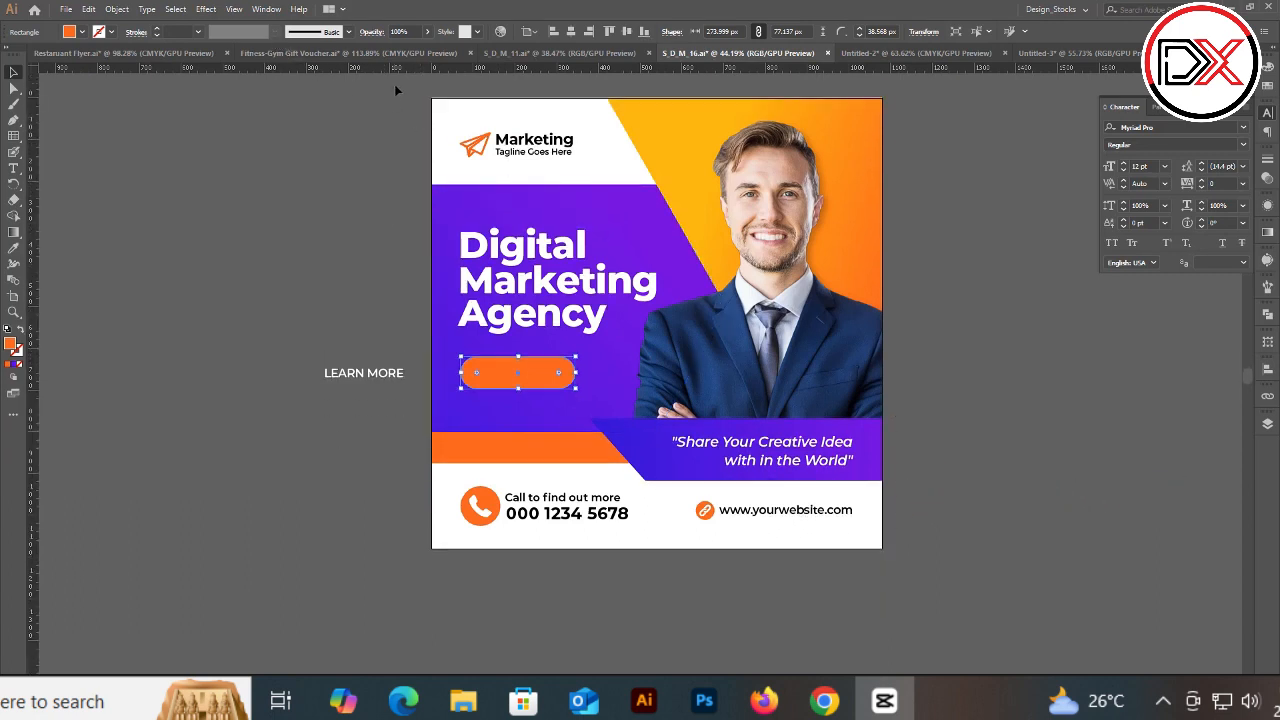
scroll(397, 91, up, 3)
Step: Try exporting the artboard as a JPEG using artboards at High (300 ppi) resolution and Maximum quality, then cancel
click(966, 534)
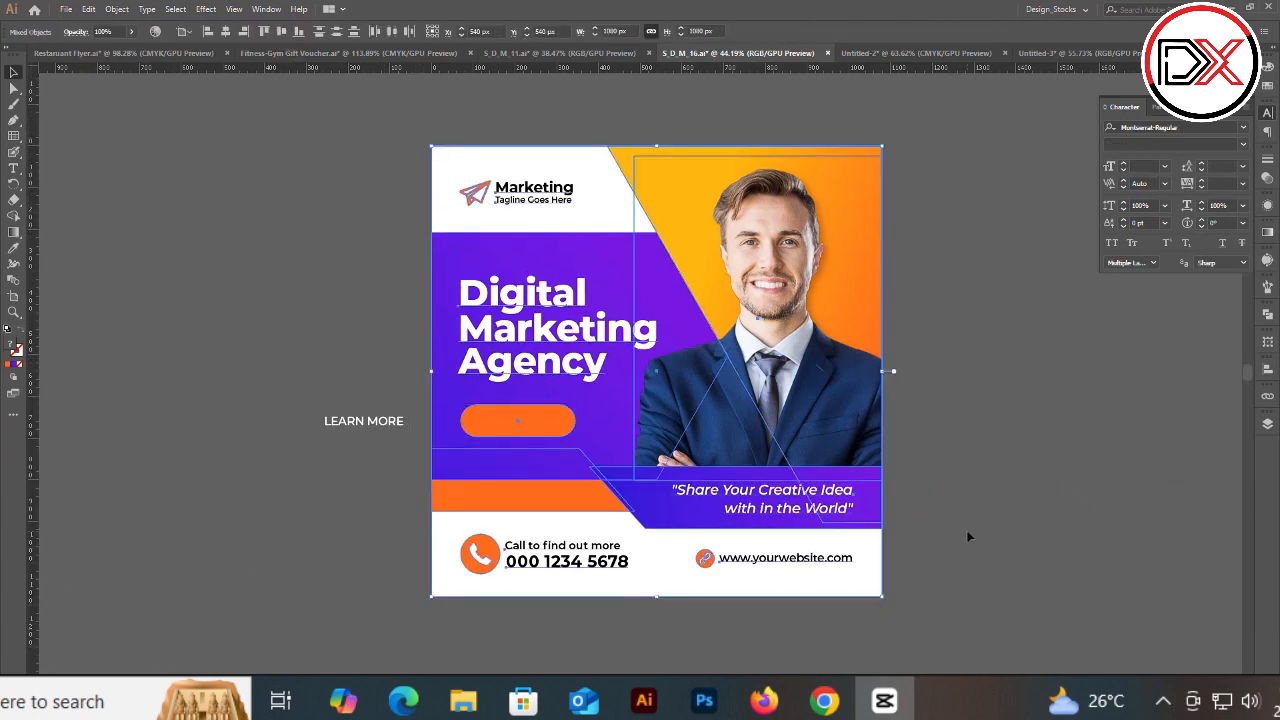
click(74, 11)
mouse_move(105, 245)
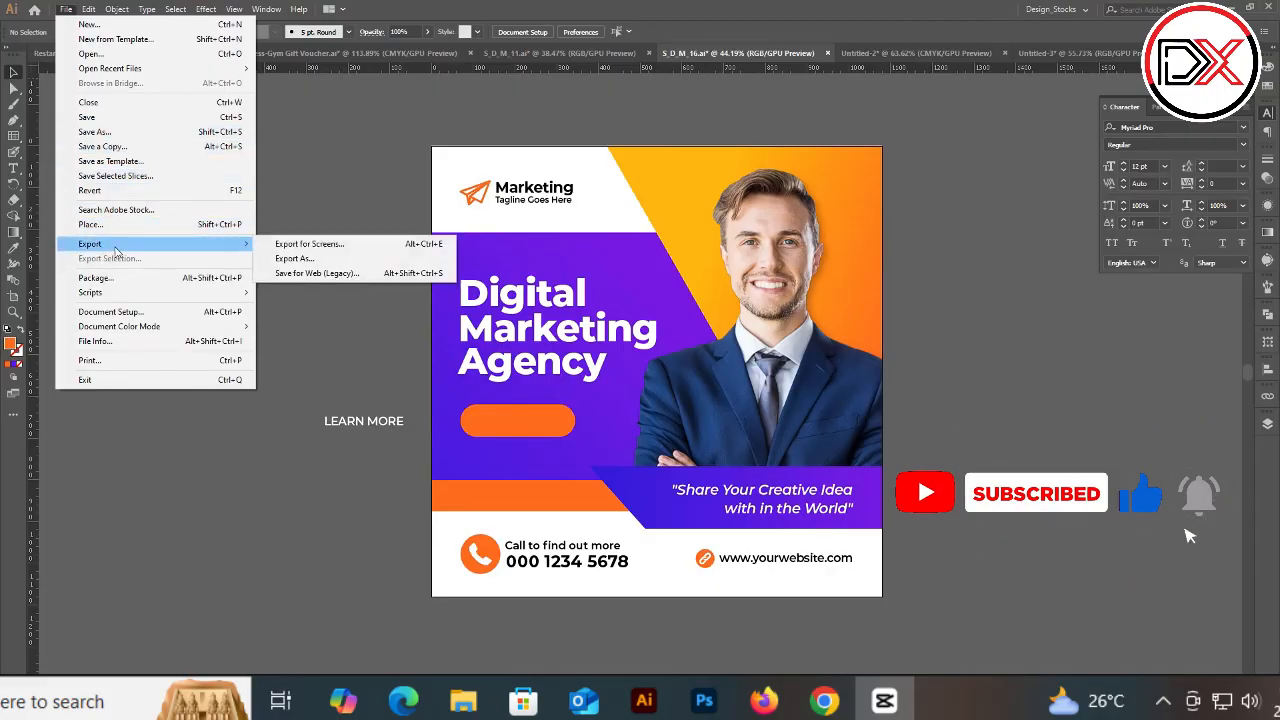
click(300, 258)
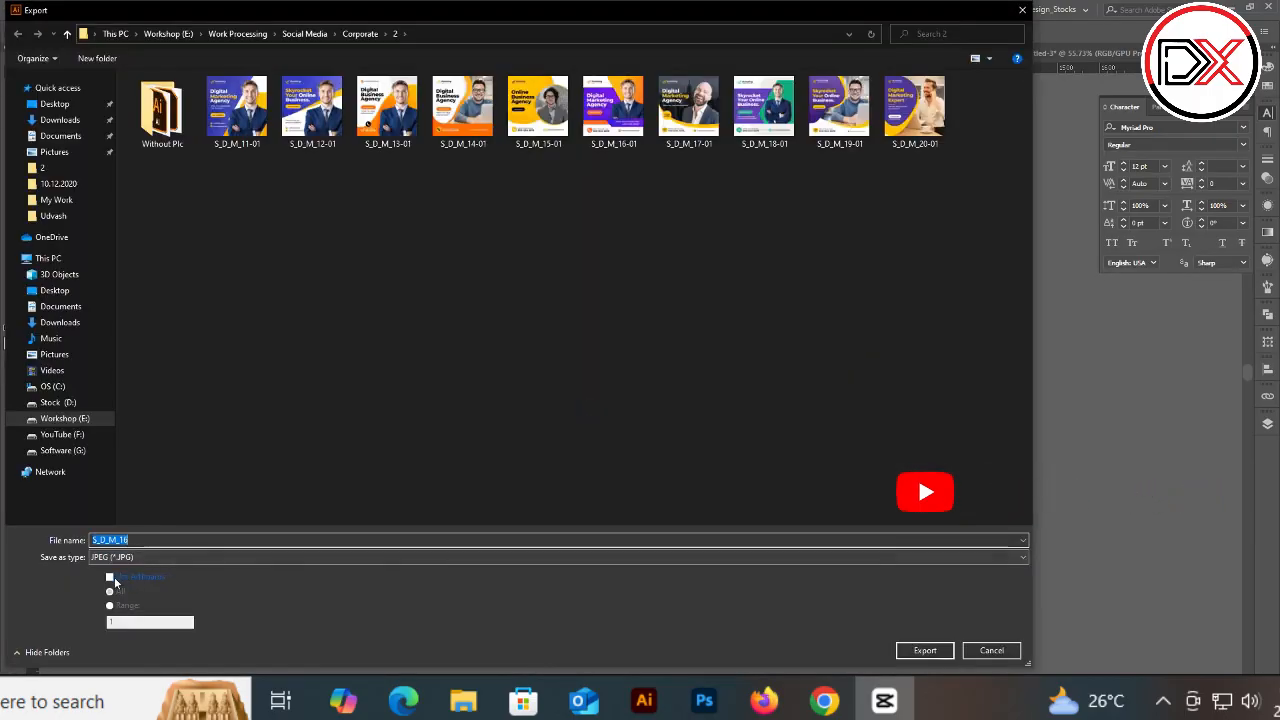
click(110, 578)
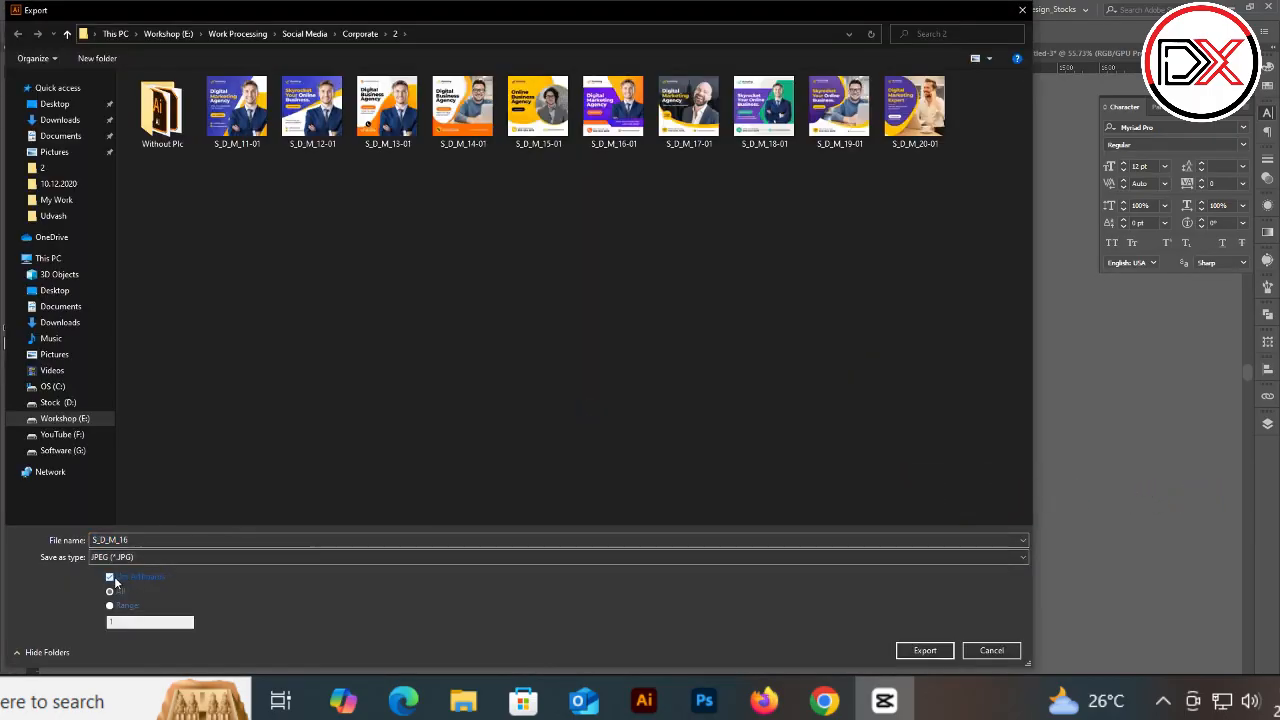
click(922, 650)
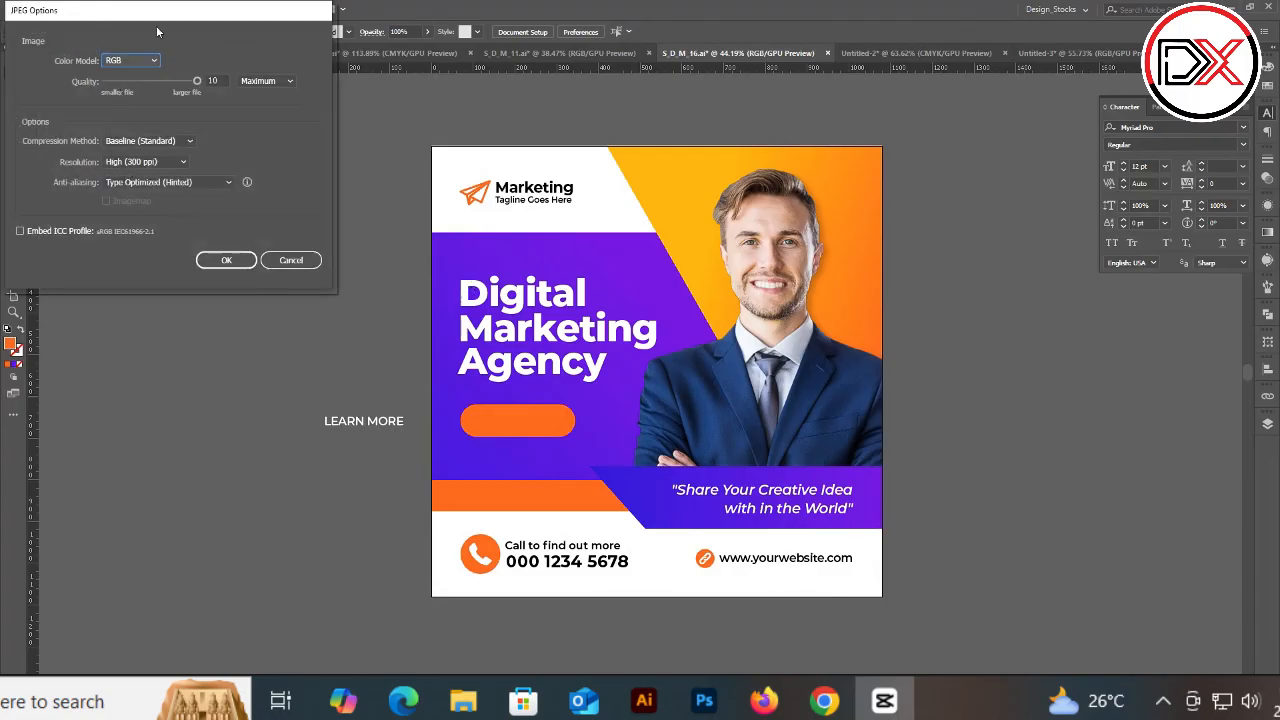
click(573, 254)
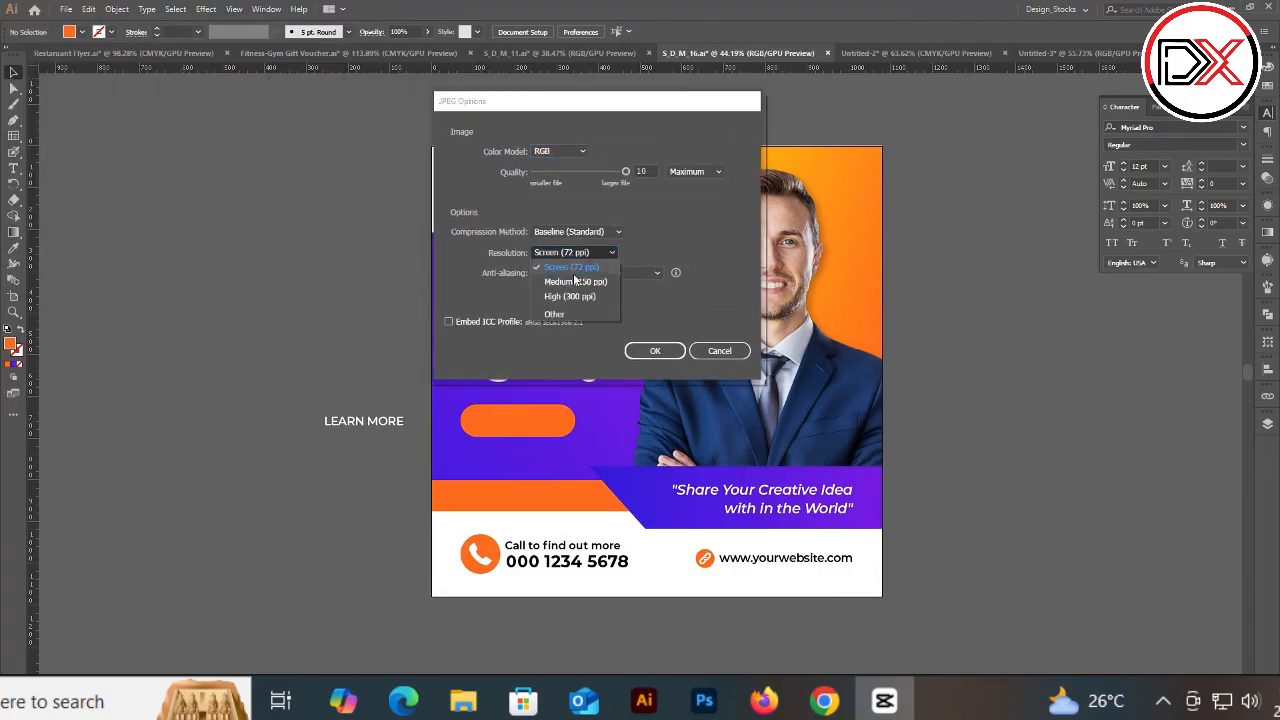
click(575, 296)
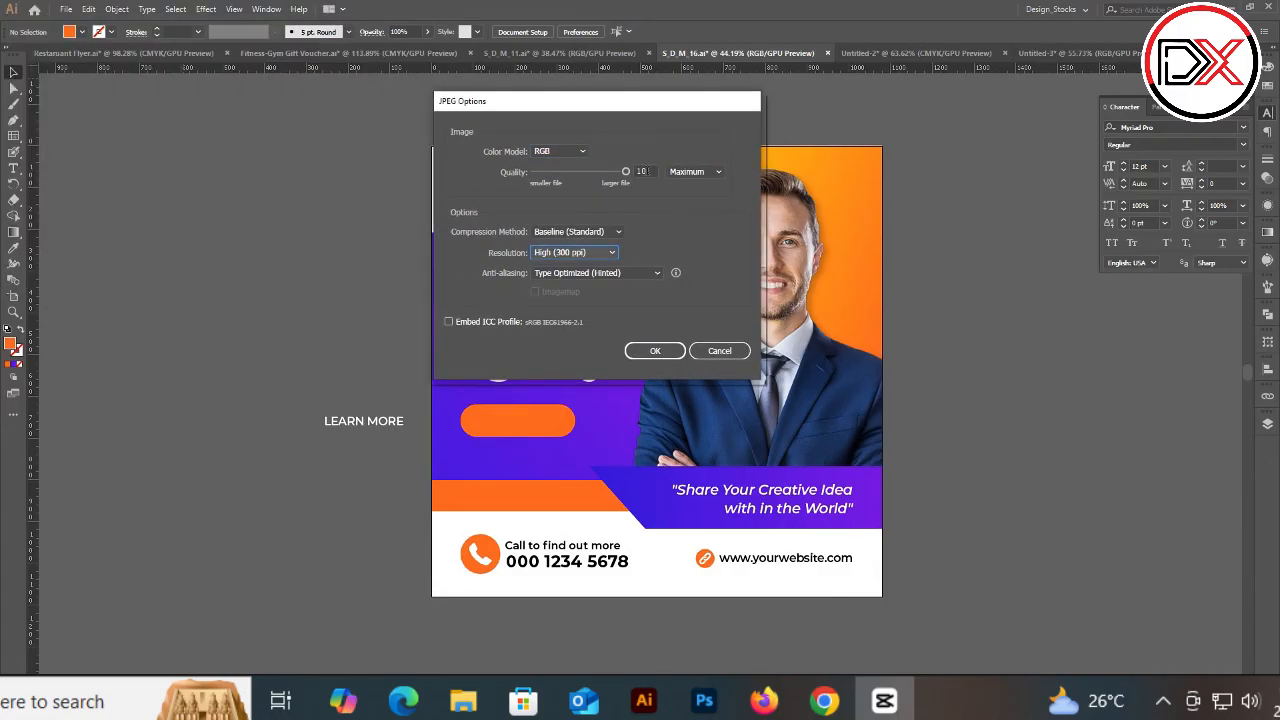
click(685, 176)
click(692, 230)
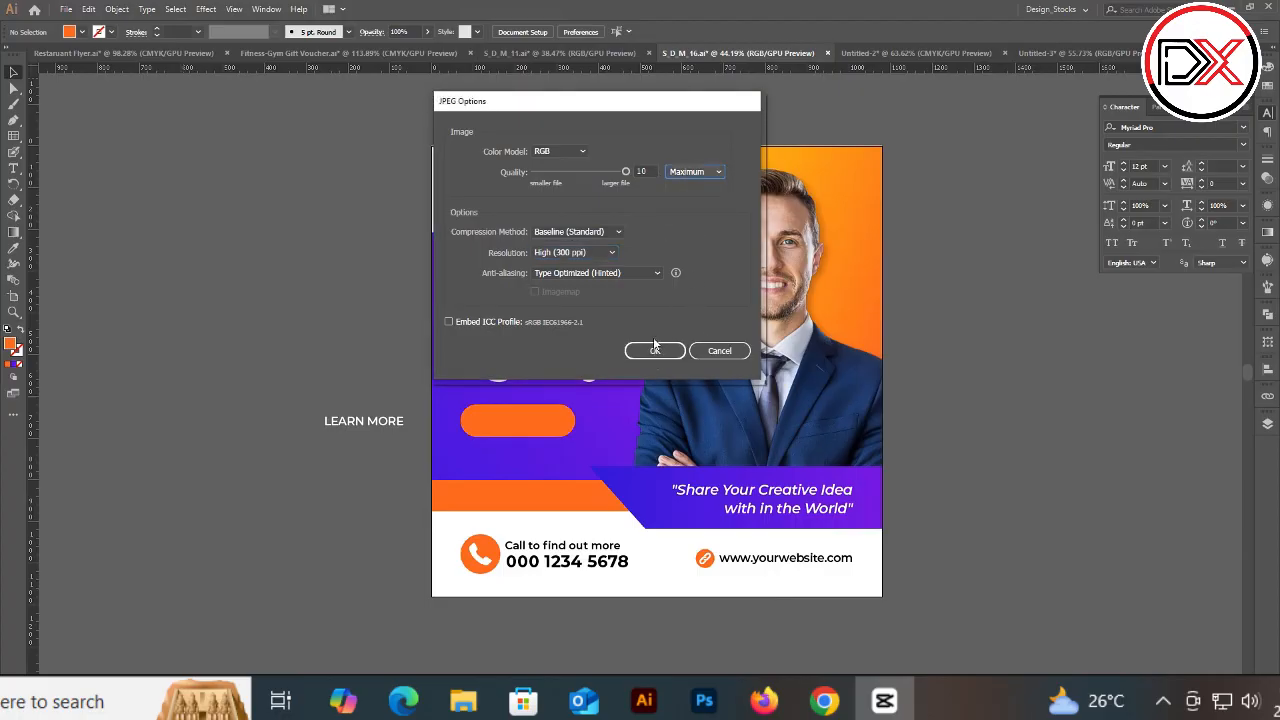
click(726, 356)
Step: Move the LEARN MORE text higher on the pasteboard left of the artboard, checking the white rectangle above
drag(356, 430, 274, 293)
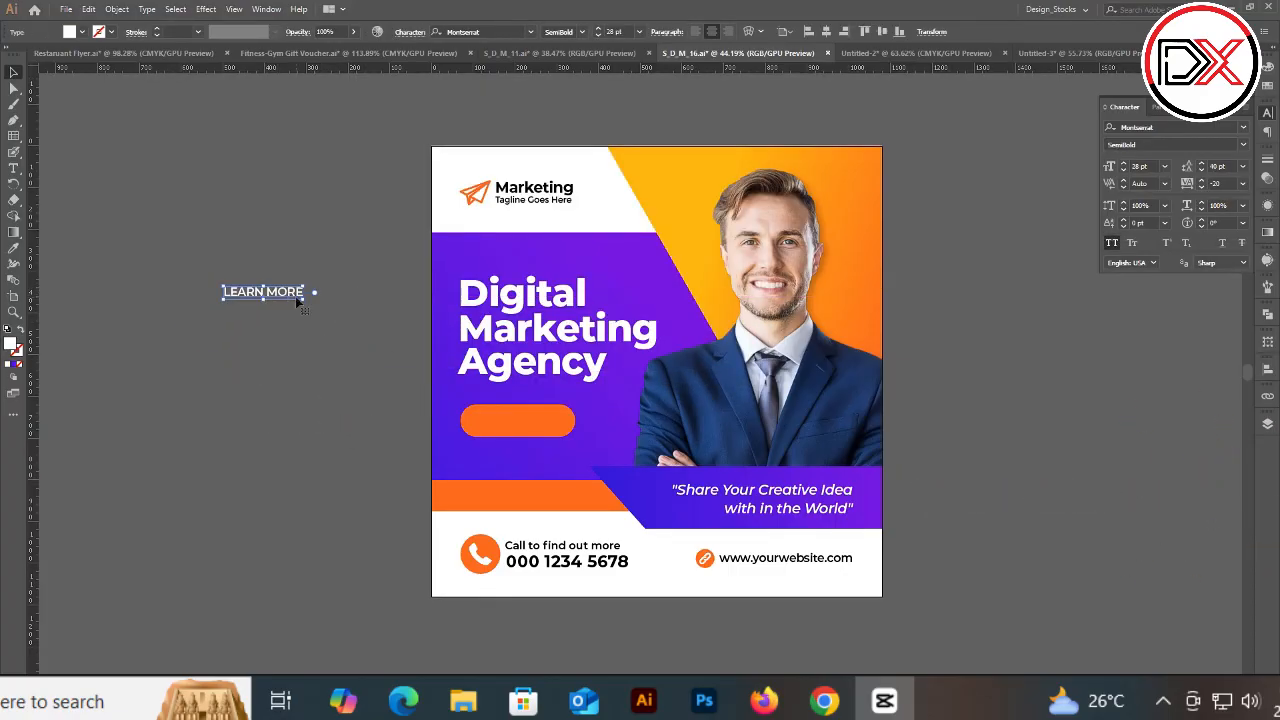
scroll(317, 287, up, 6)
drag(389, 239, 754, 263)
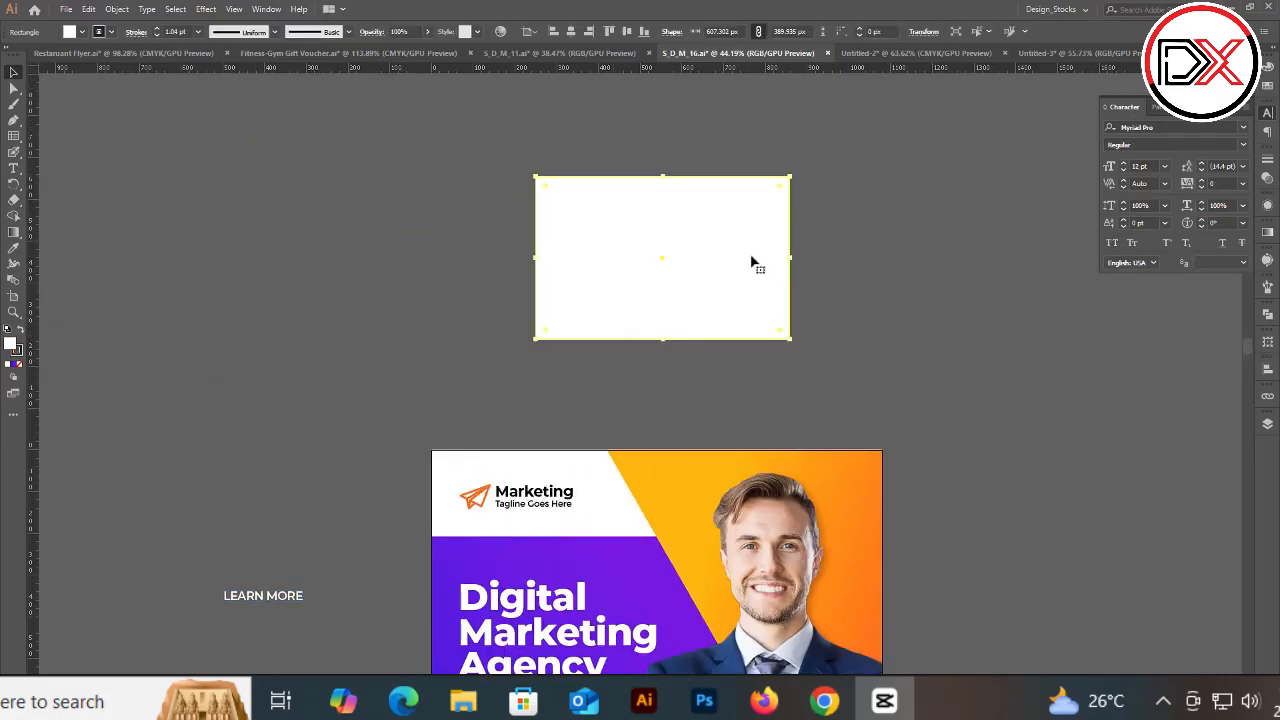
scroll(449, 373, down, 4)
click(277, 402)
scroll(205, 365, down, 7)
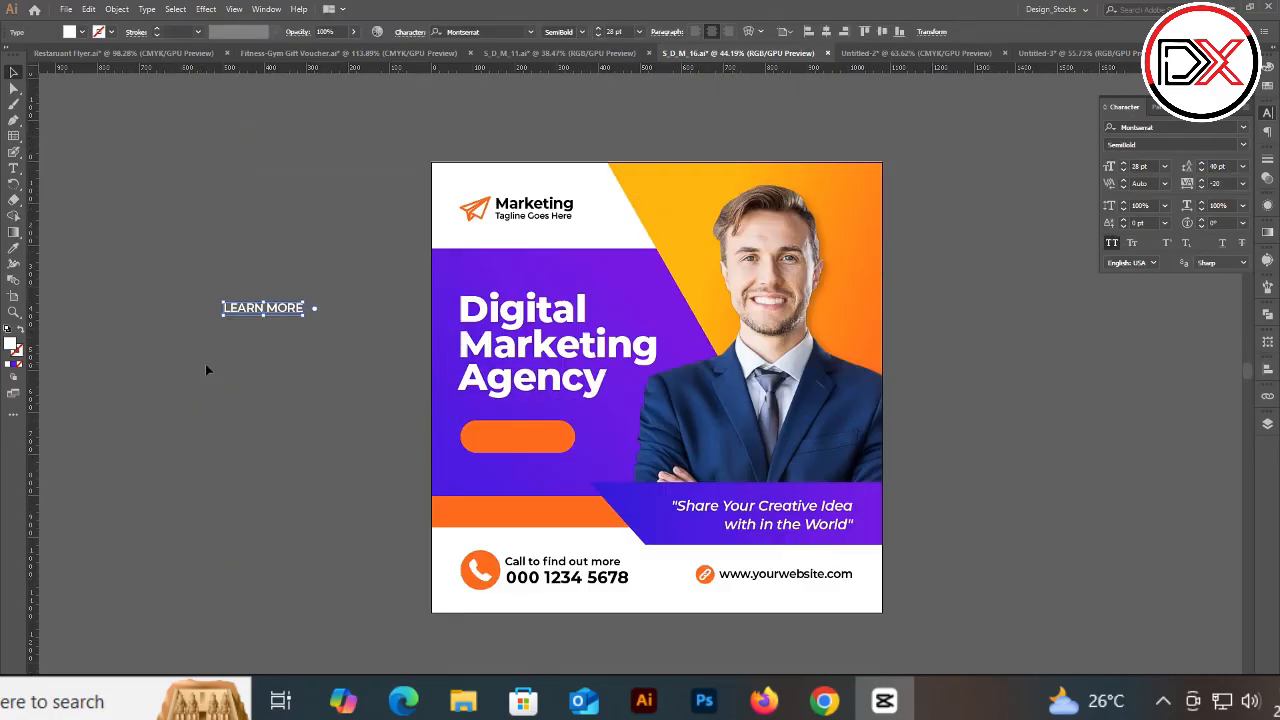
scroll(838, 519, up, 2)
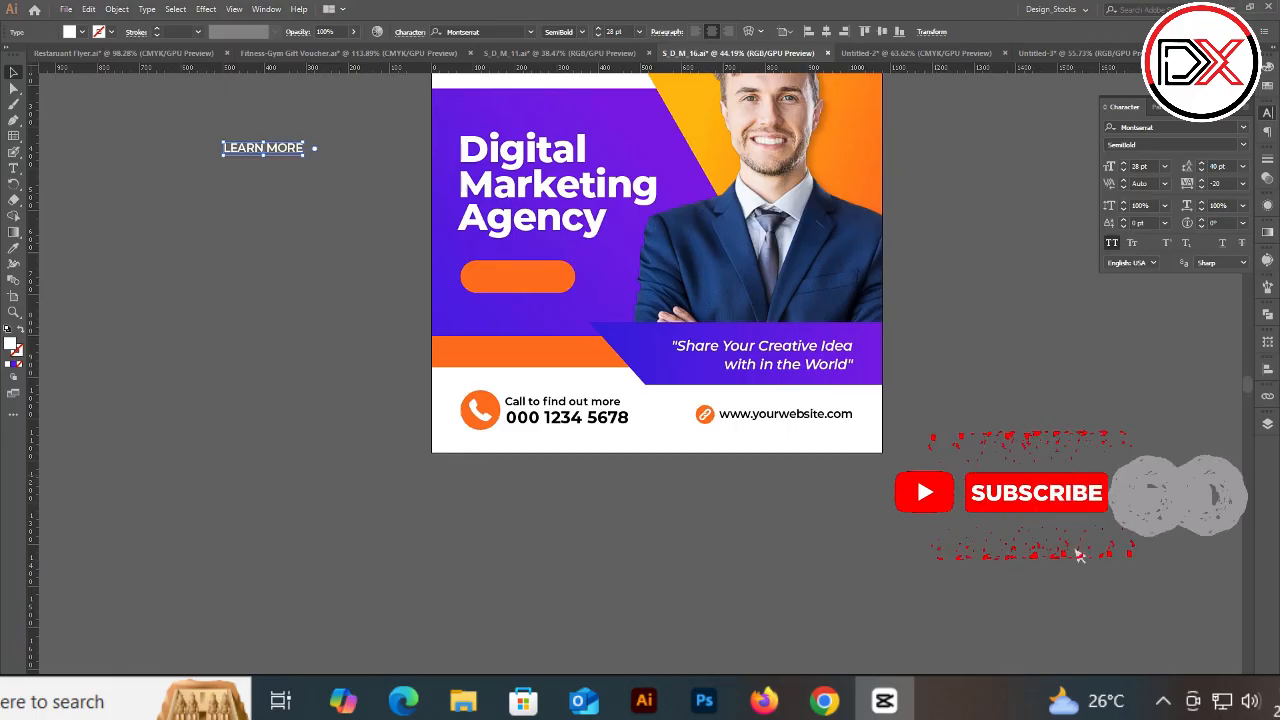
scroll(363, 122, up, 2)
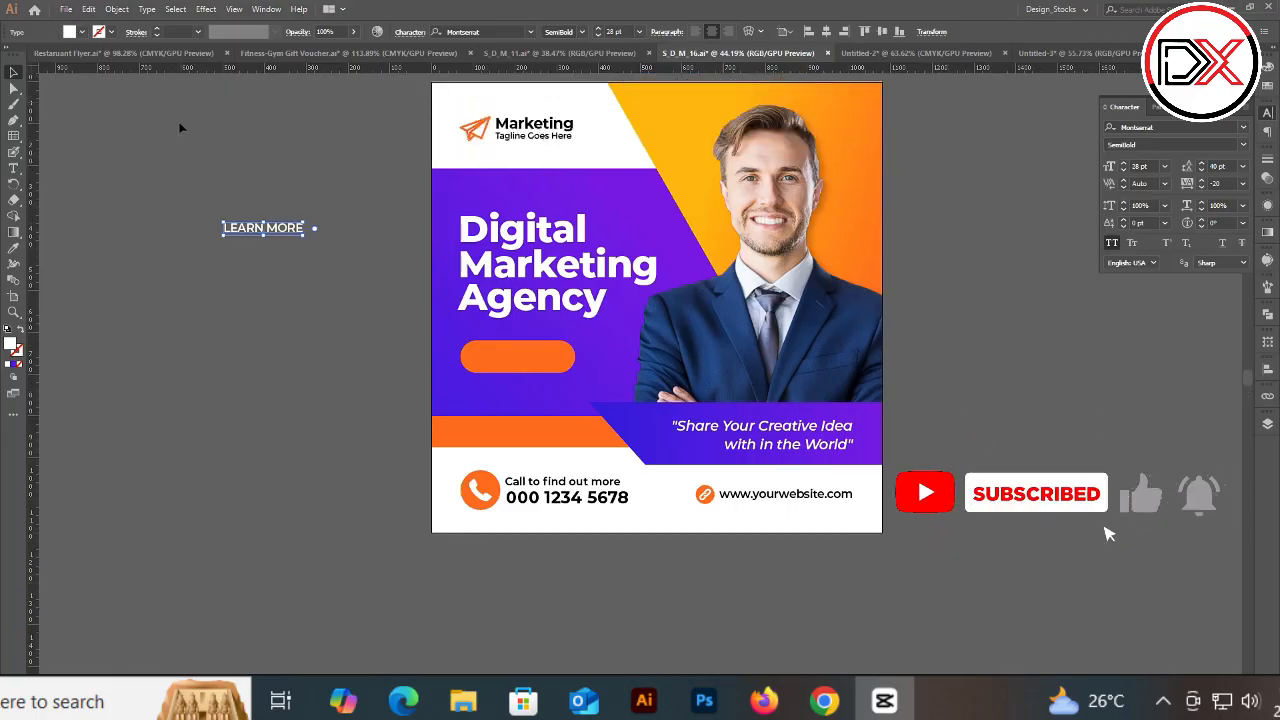
scroll(533, 143, up, 1)
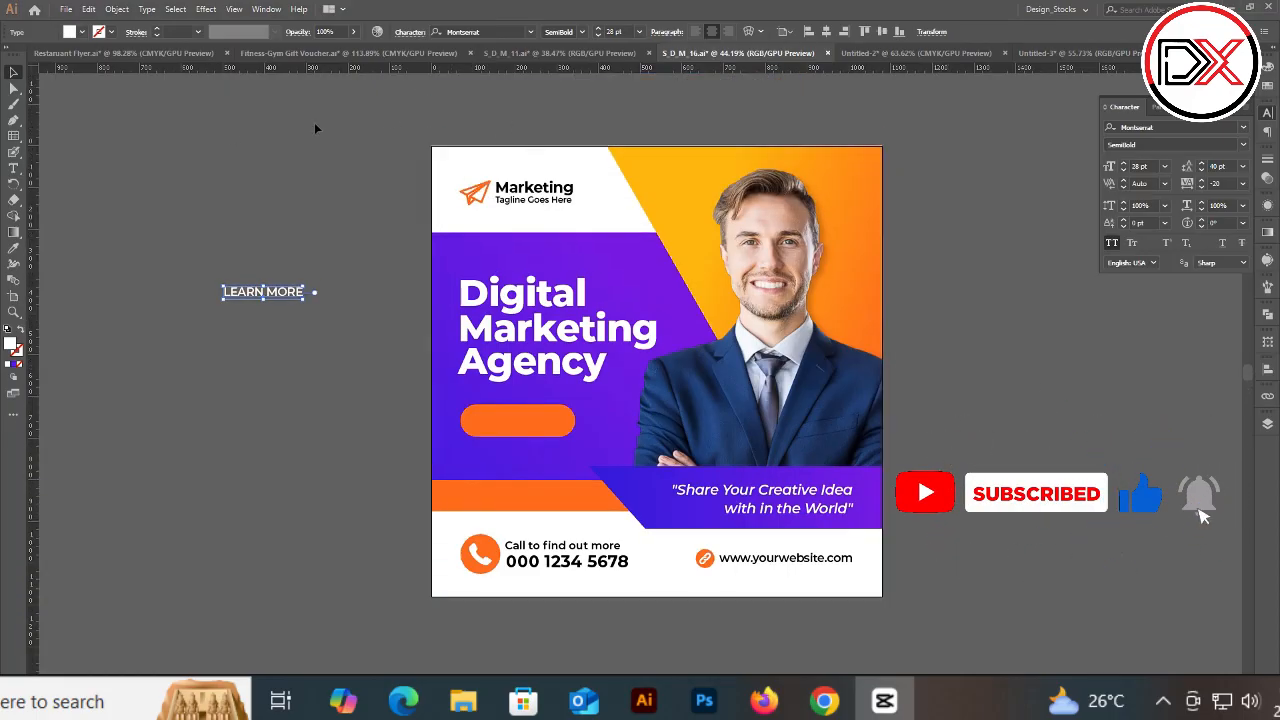
scroll(283, 120, up, 1)
scroll(284, 122, up, 1)
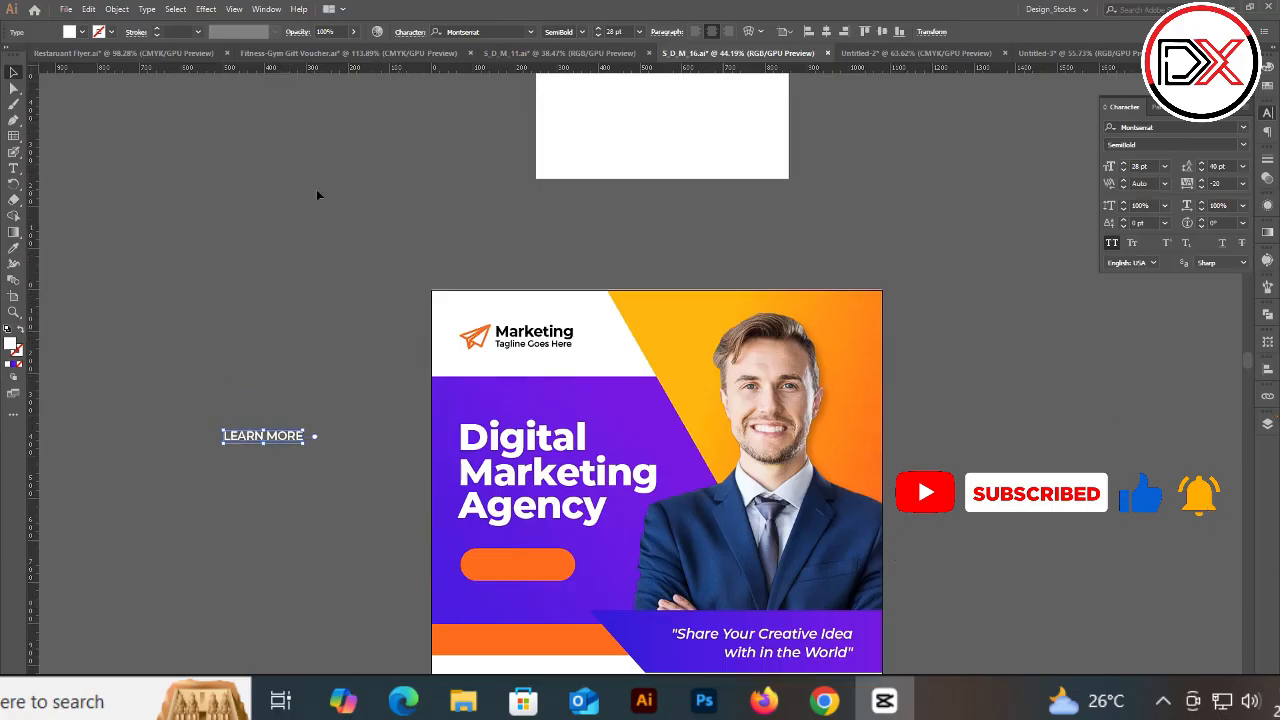
scroll(320, 190, up, 1)
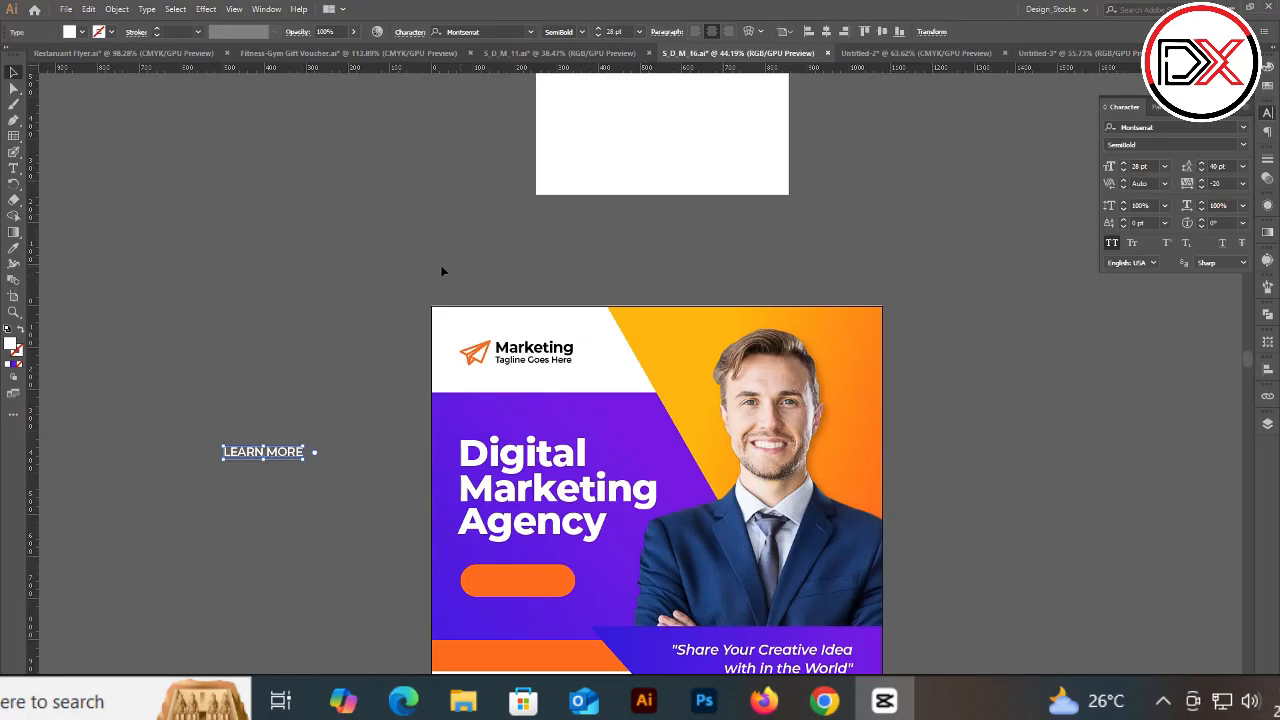
scroll(430, 268, down, 1)
click(269, 172)
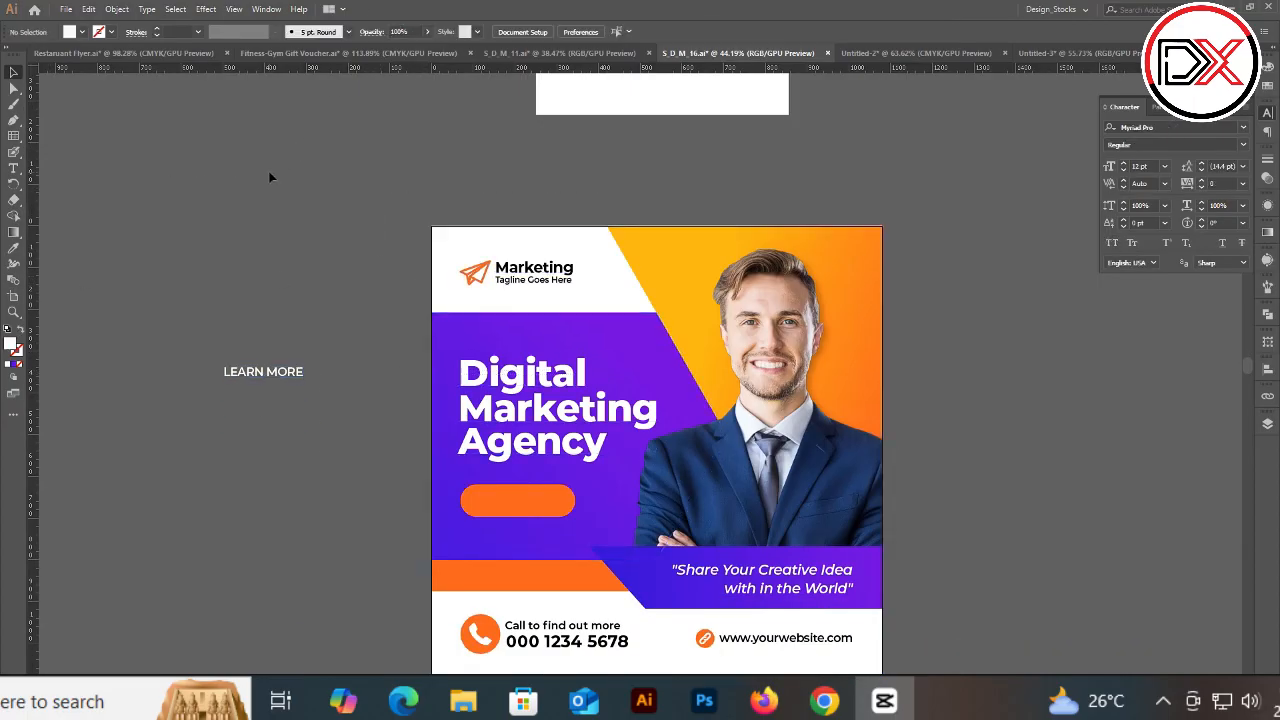
key(alt+f)
key(e)
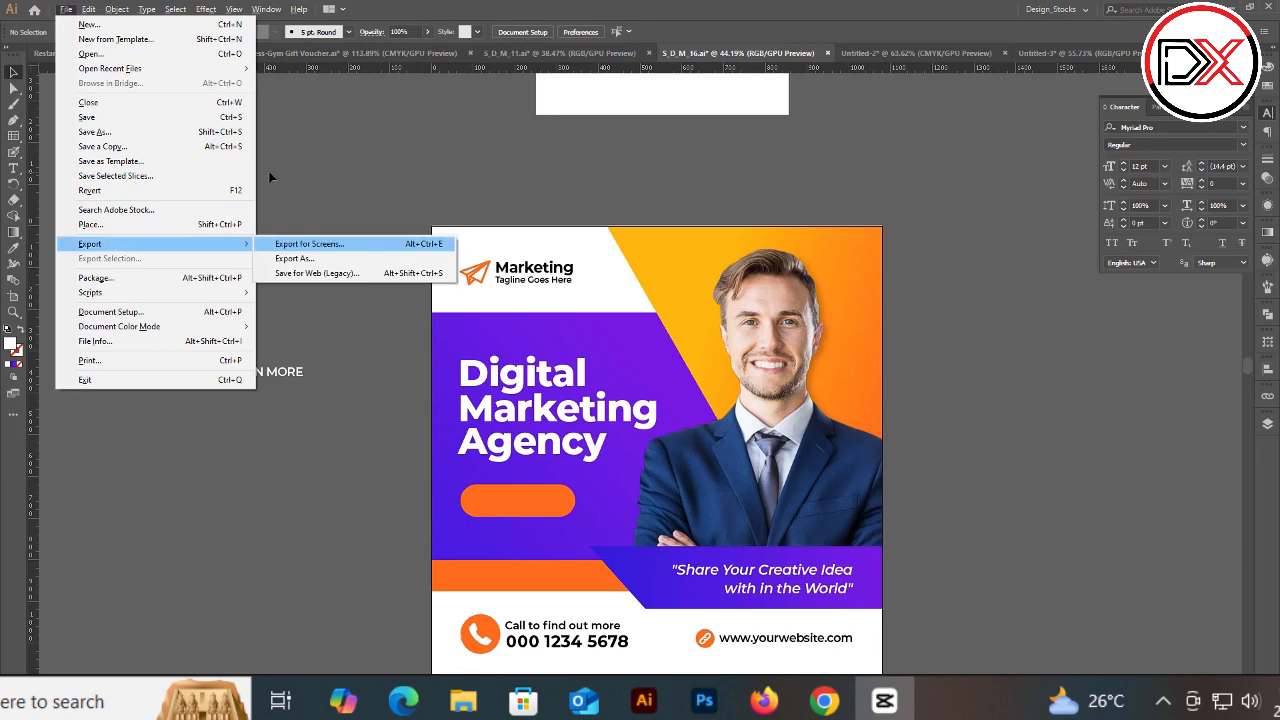
key(Escape)
key(Escape)
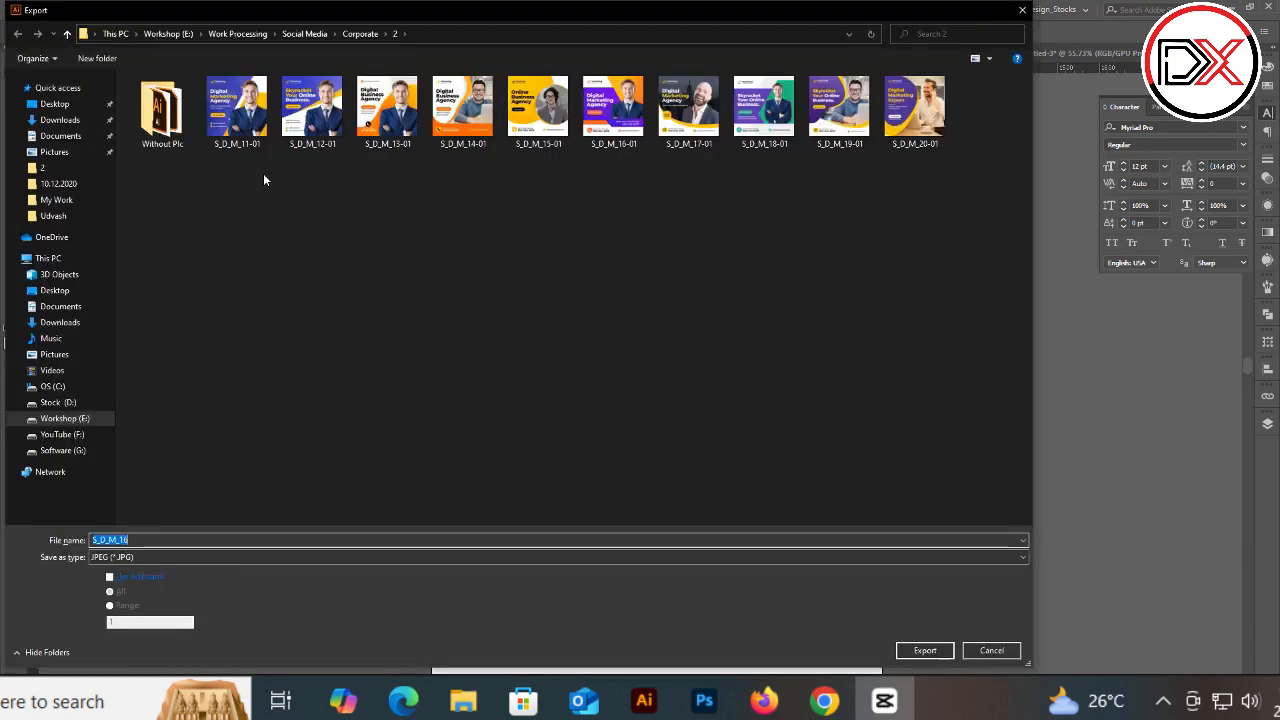
key(Escape)
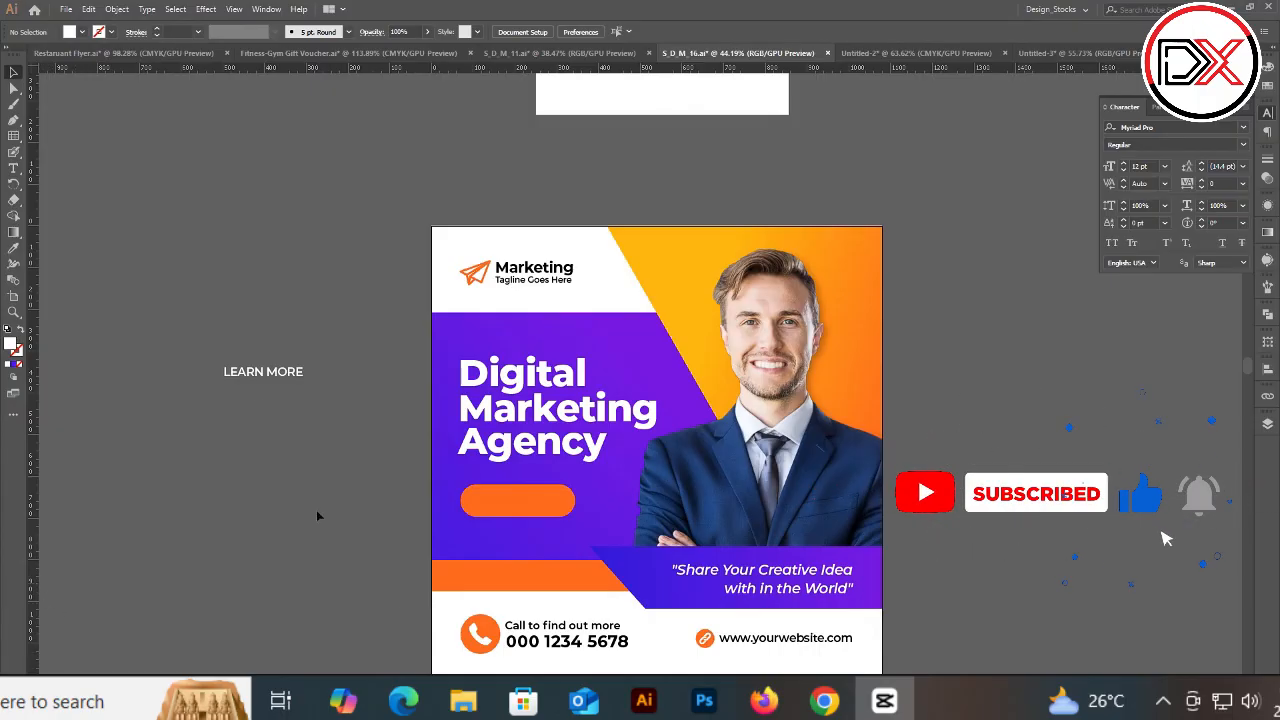
Step: Select the LEARN MORE text on the pasteboard
drag(198, 366, 346, 422)
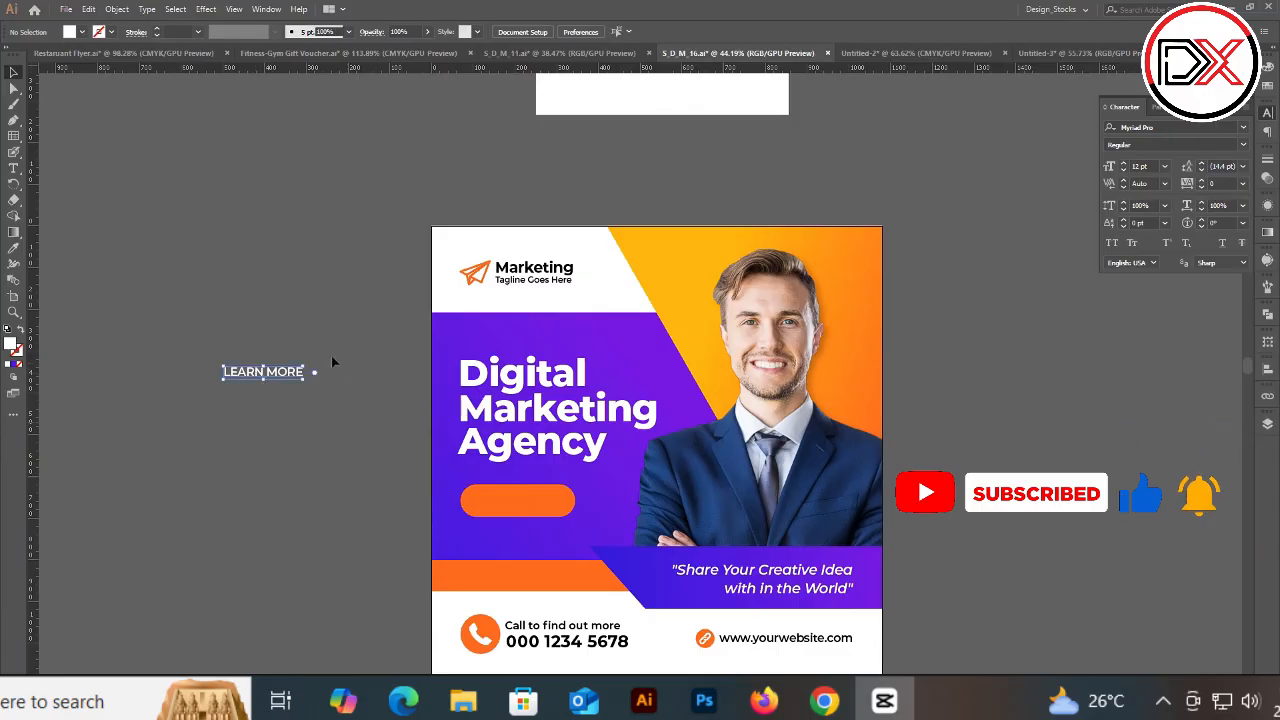
drag(184, 344, 320, 454)
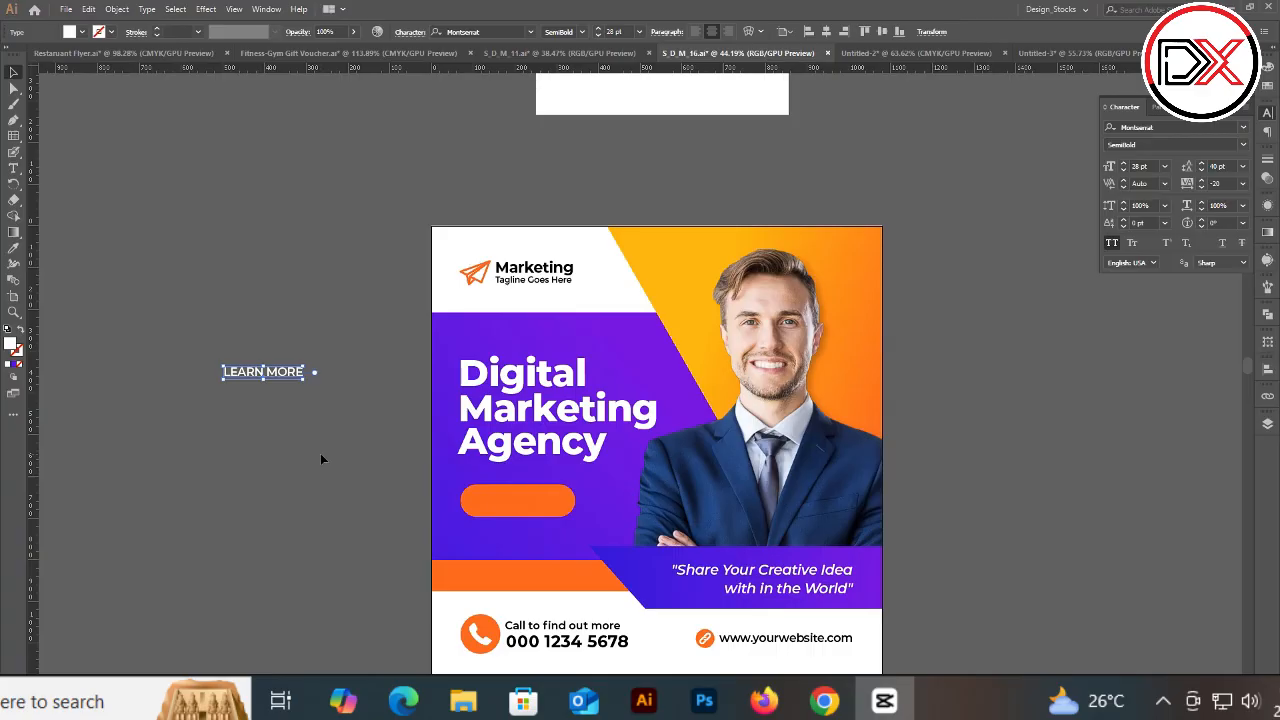